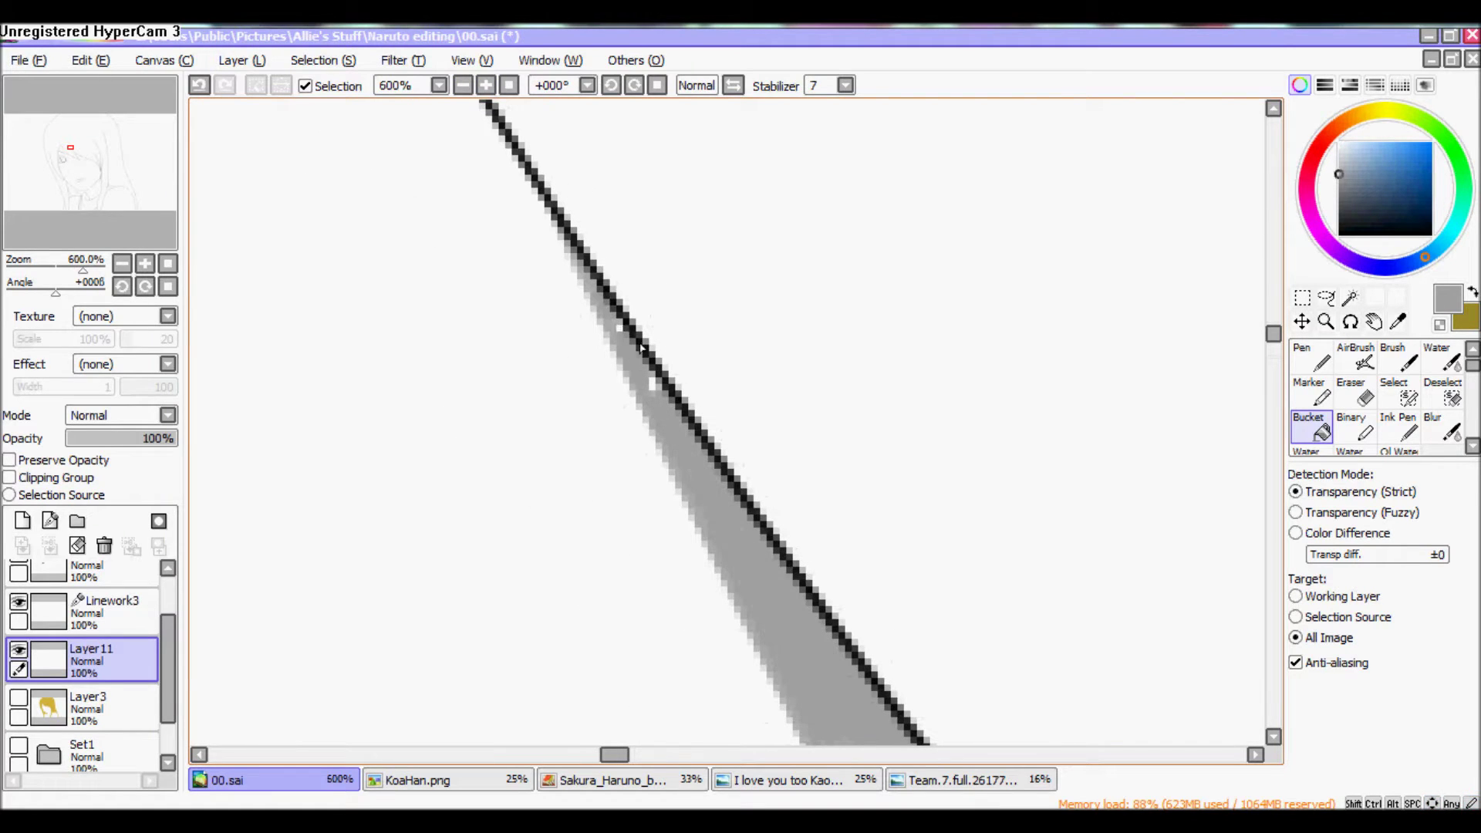
Fill the shadow areas of the hair strands to the right of the face with gray
scroll(588, 291, down, 7)
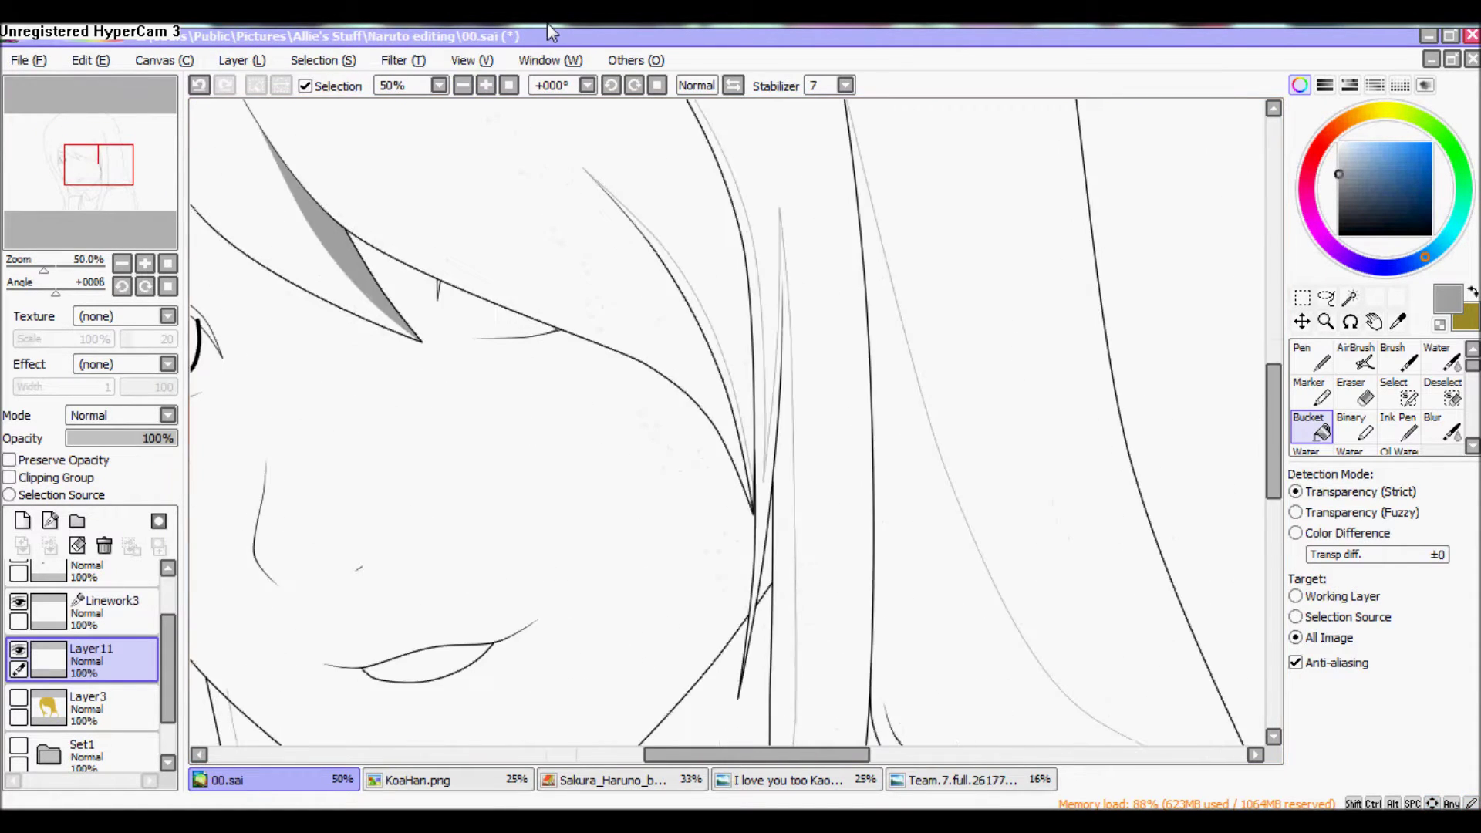
click(789, 421)
click(772, 409)
scroll(522, 182, left, 5)
scroll(523, 182, down, 5)
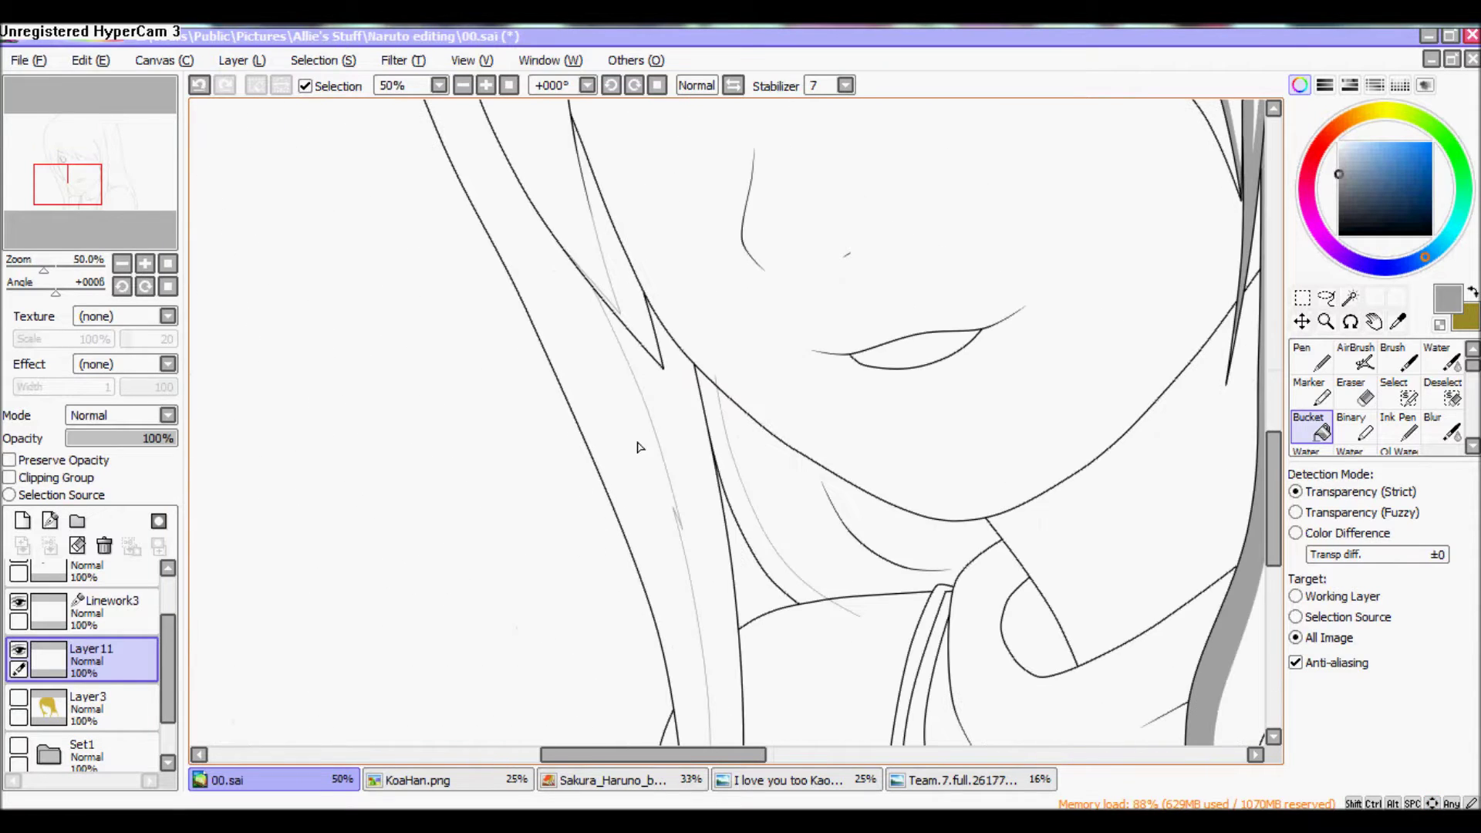
Fill the shadow areas of the hair left of the face and under the chin with gray
click(671, 501)
click(887, 494)
click(640, 312)
scroll(640, 312, up, 8)
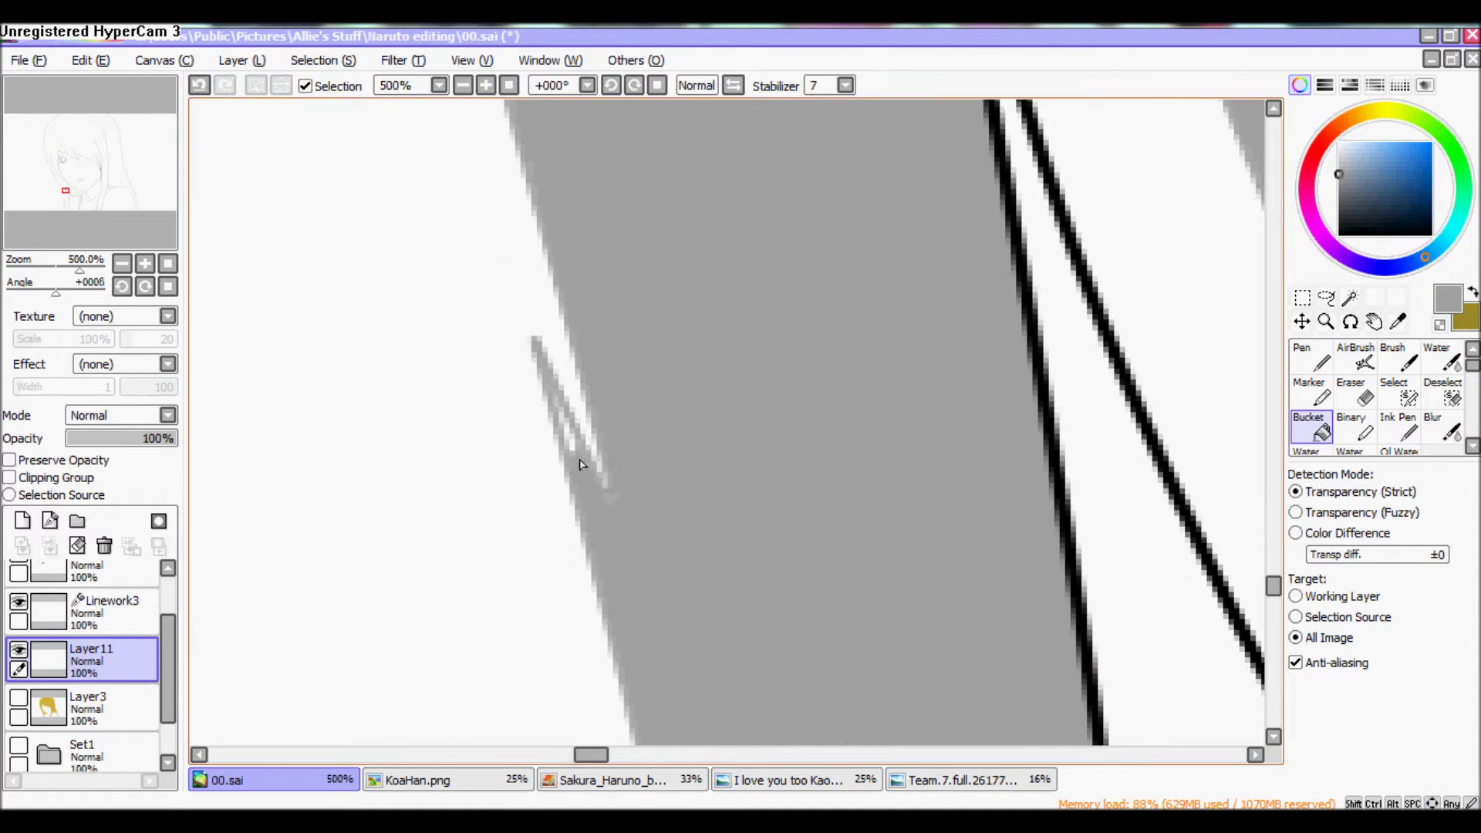
Fill the leftover gaps around the pointed lock beside the left cheek with gray, using Bucket fills and small marker touch-ups
scroll(509, 155, down, 4)
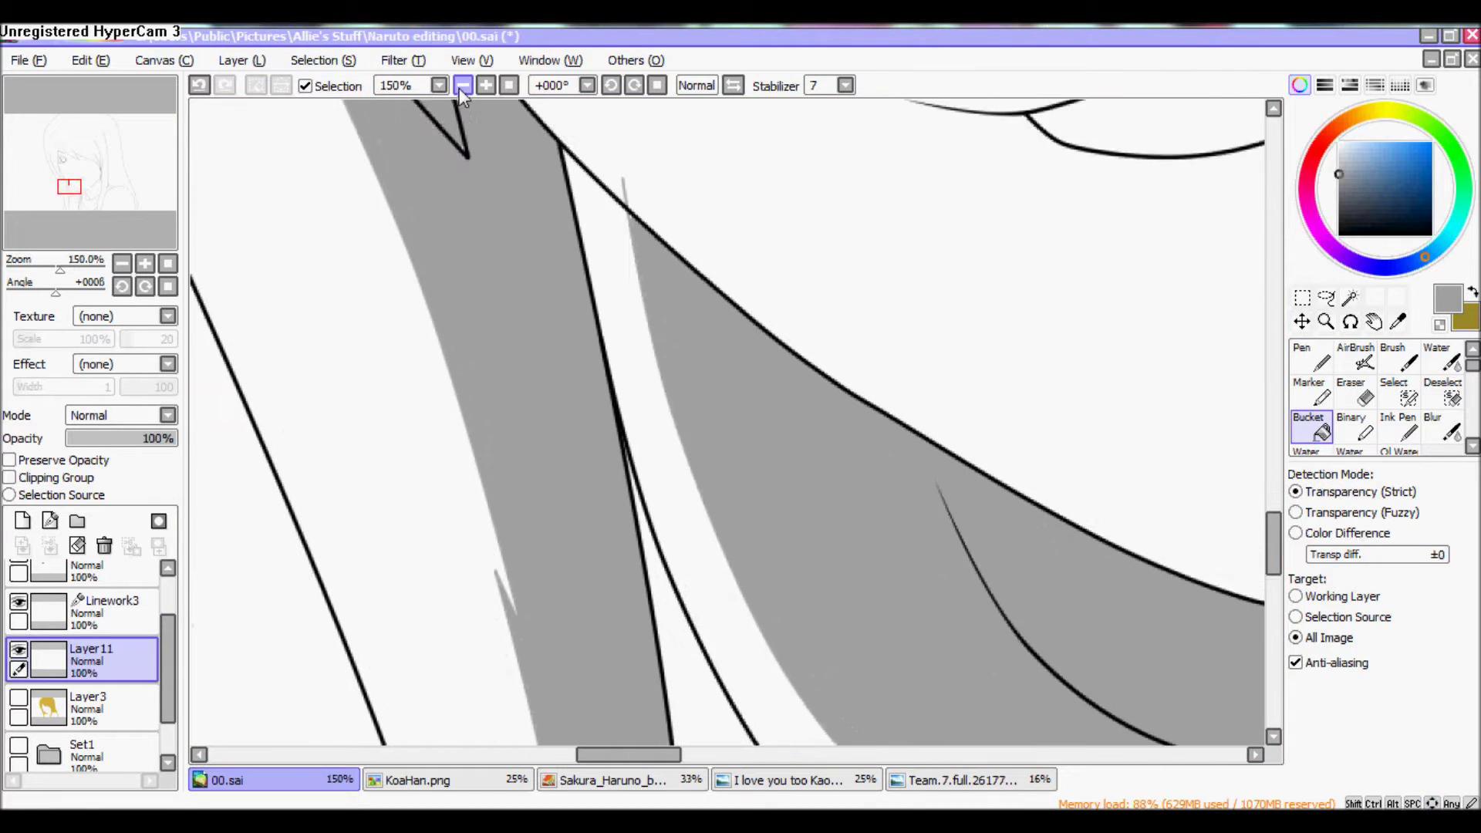
drag(432, 154, 498, 417)
scroll(498, 417, up, 3)
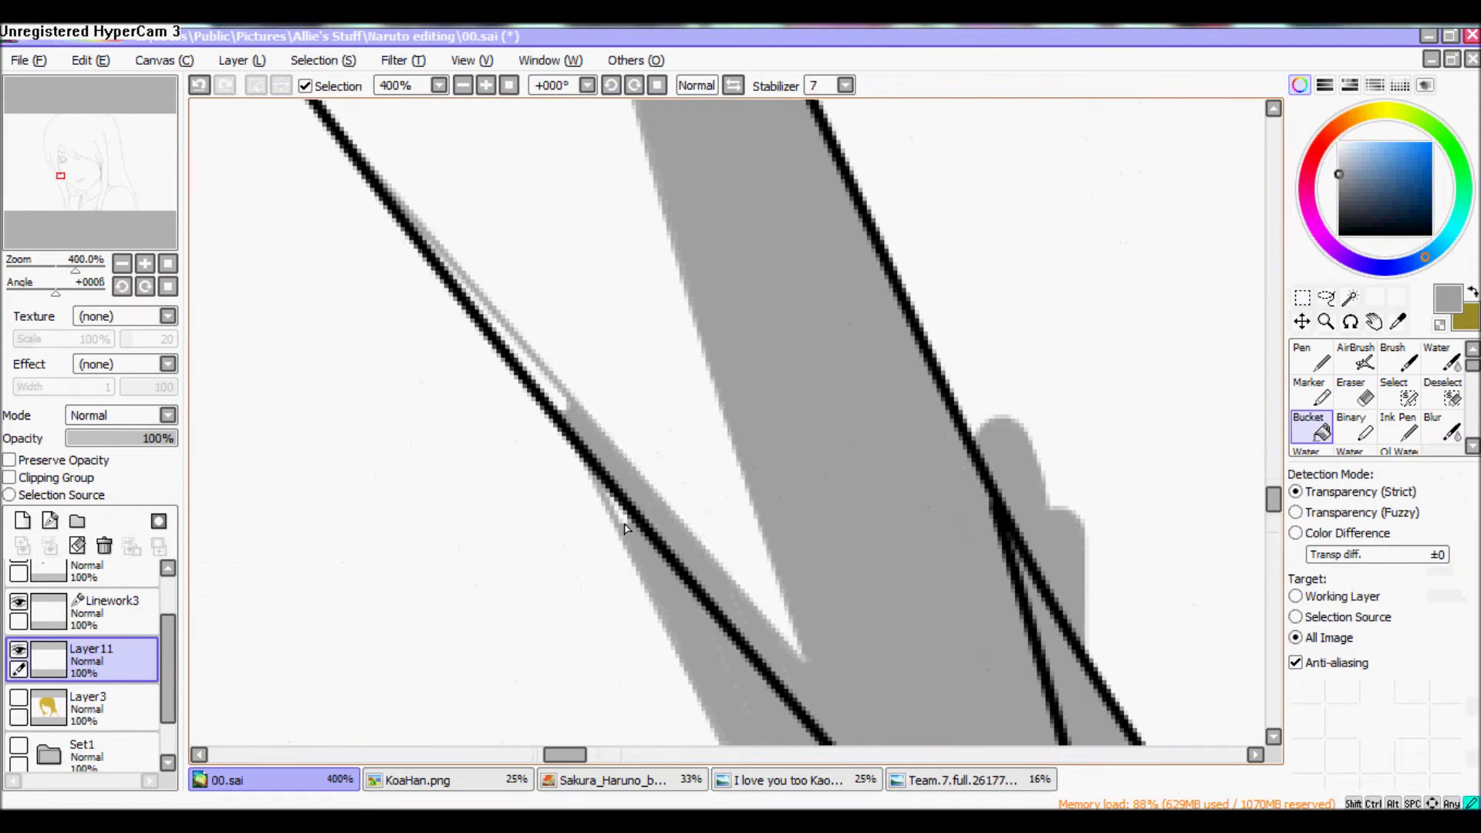
key(m)
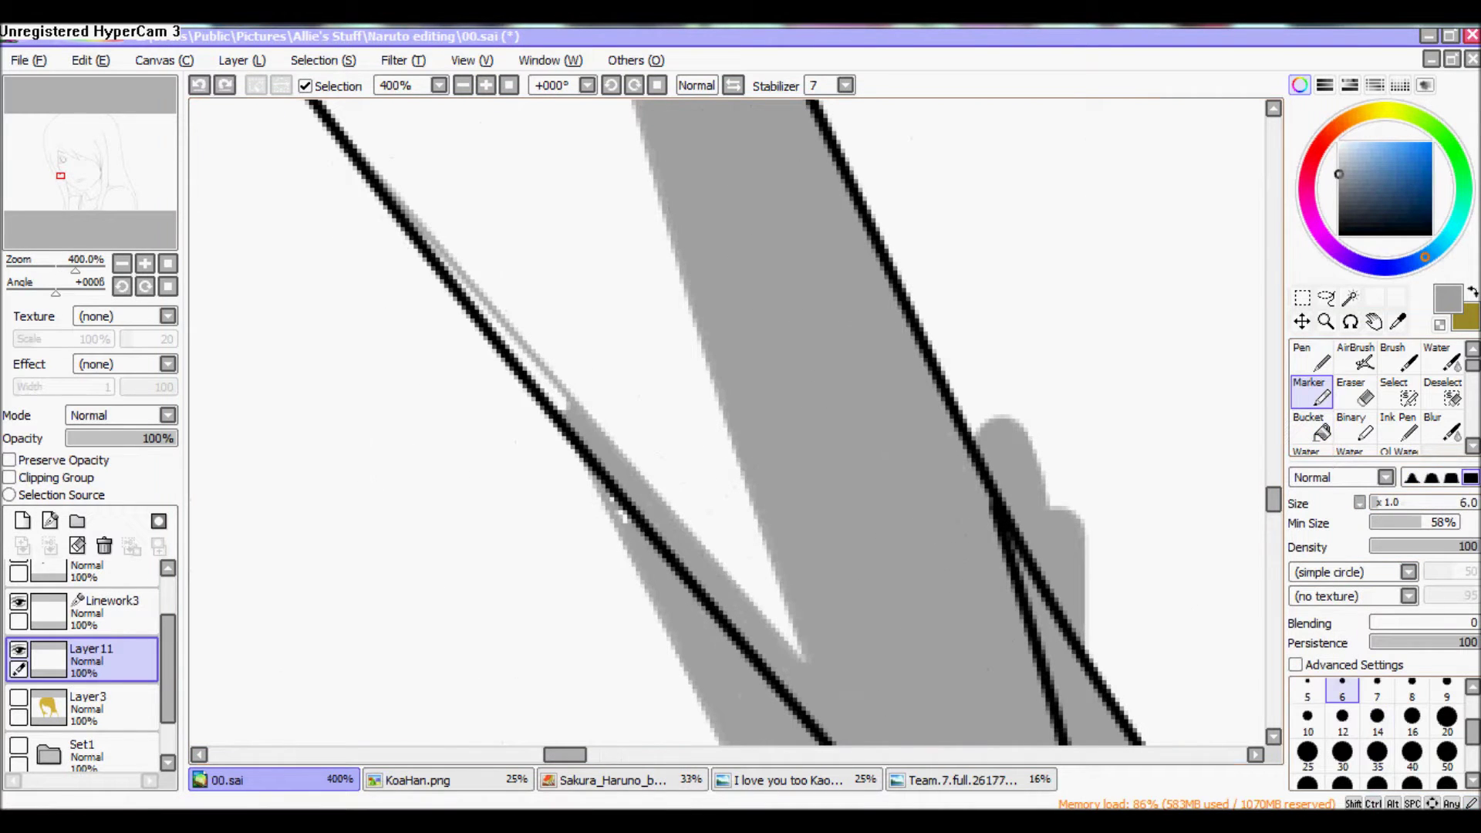
scroll(1318, 686, up, 1)
key(g)
drag(531, 371, 680, 558)
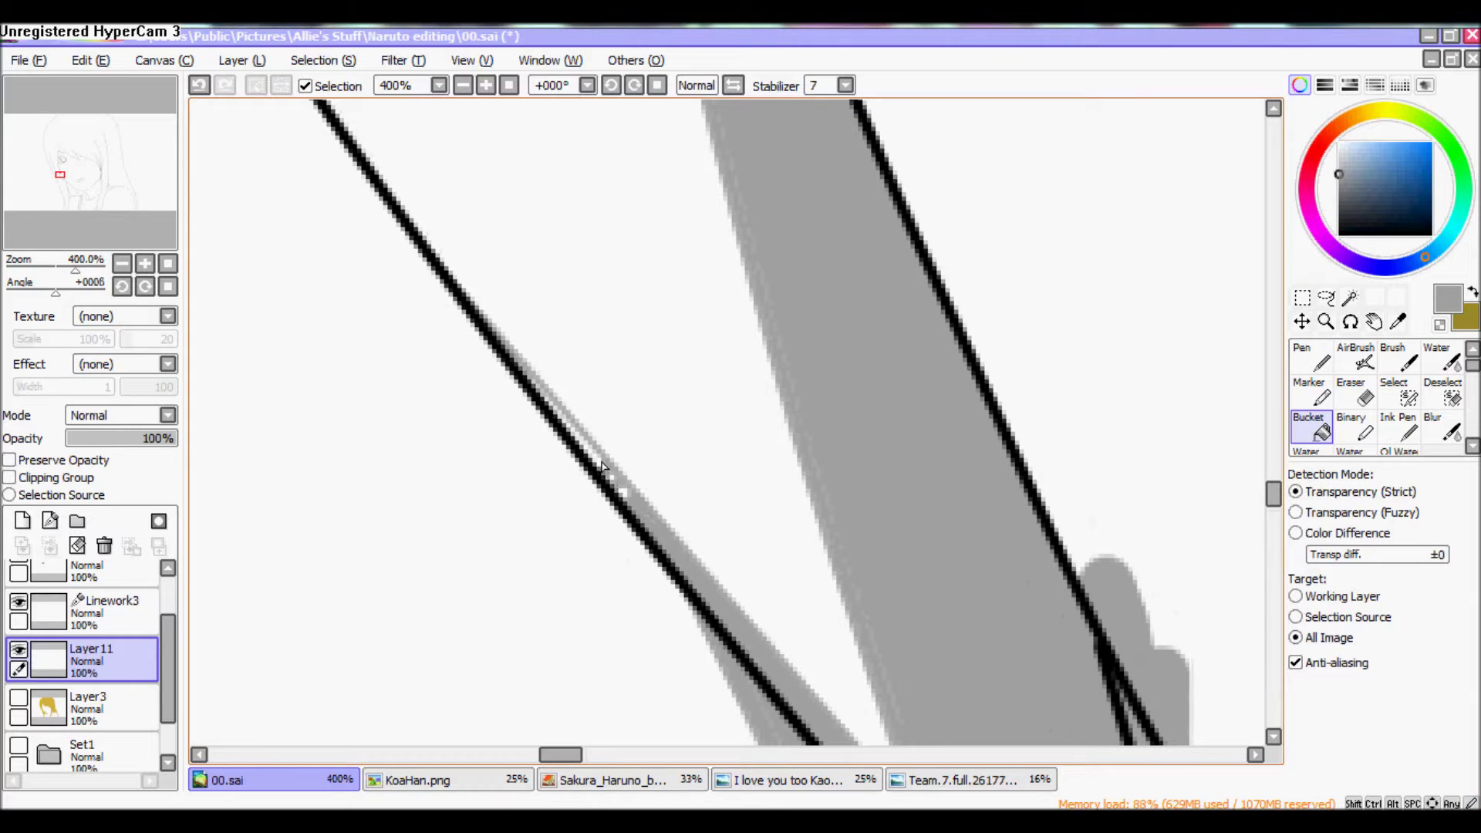
key(b)
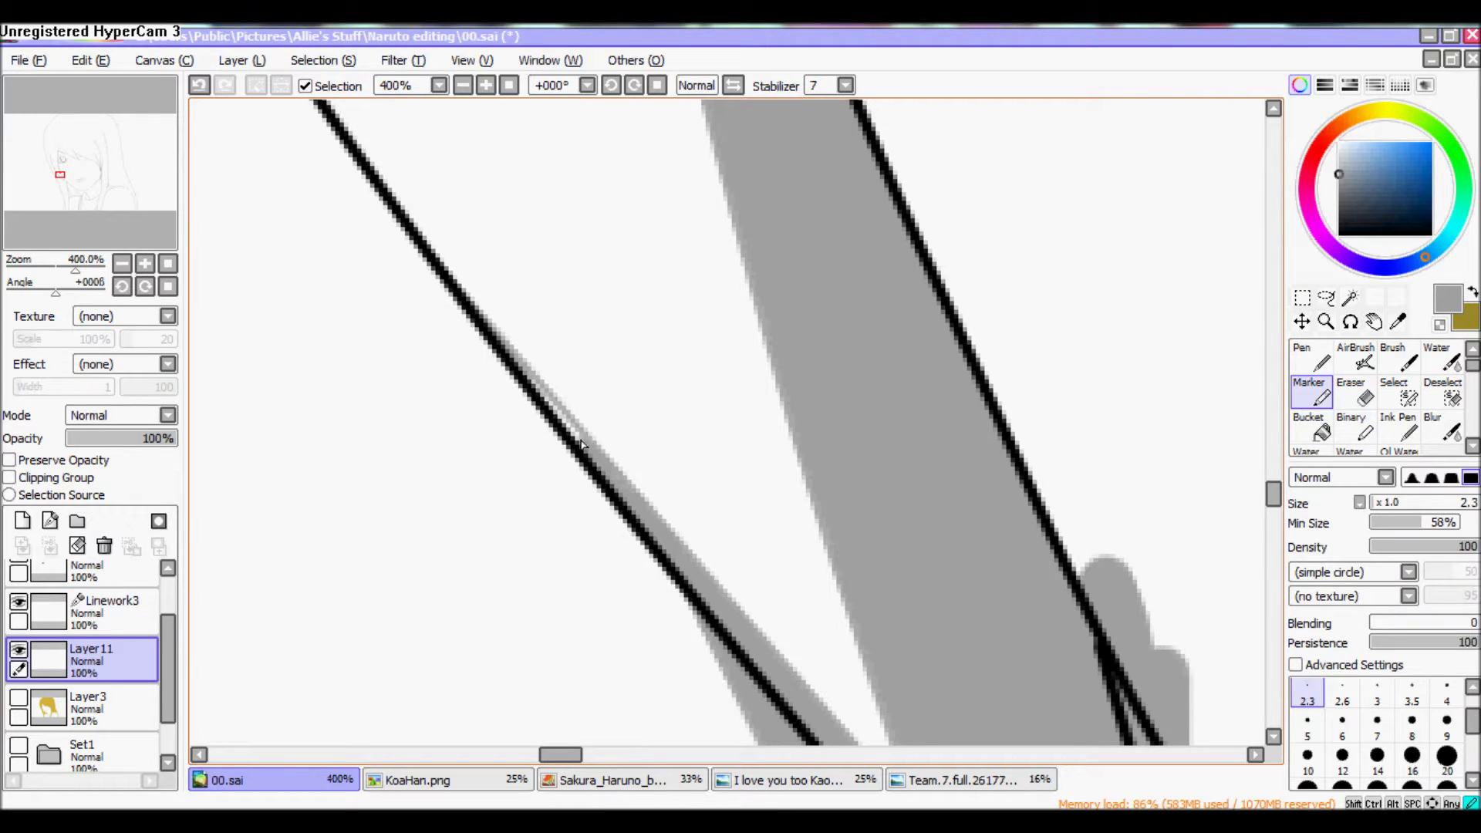
key(g)
key(b)
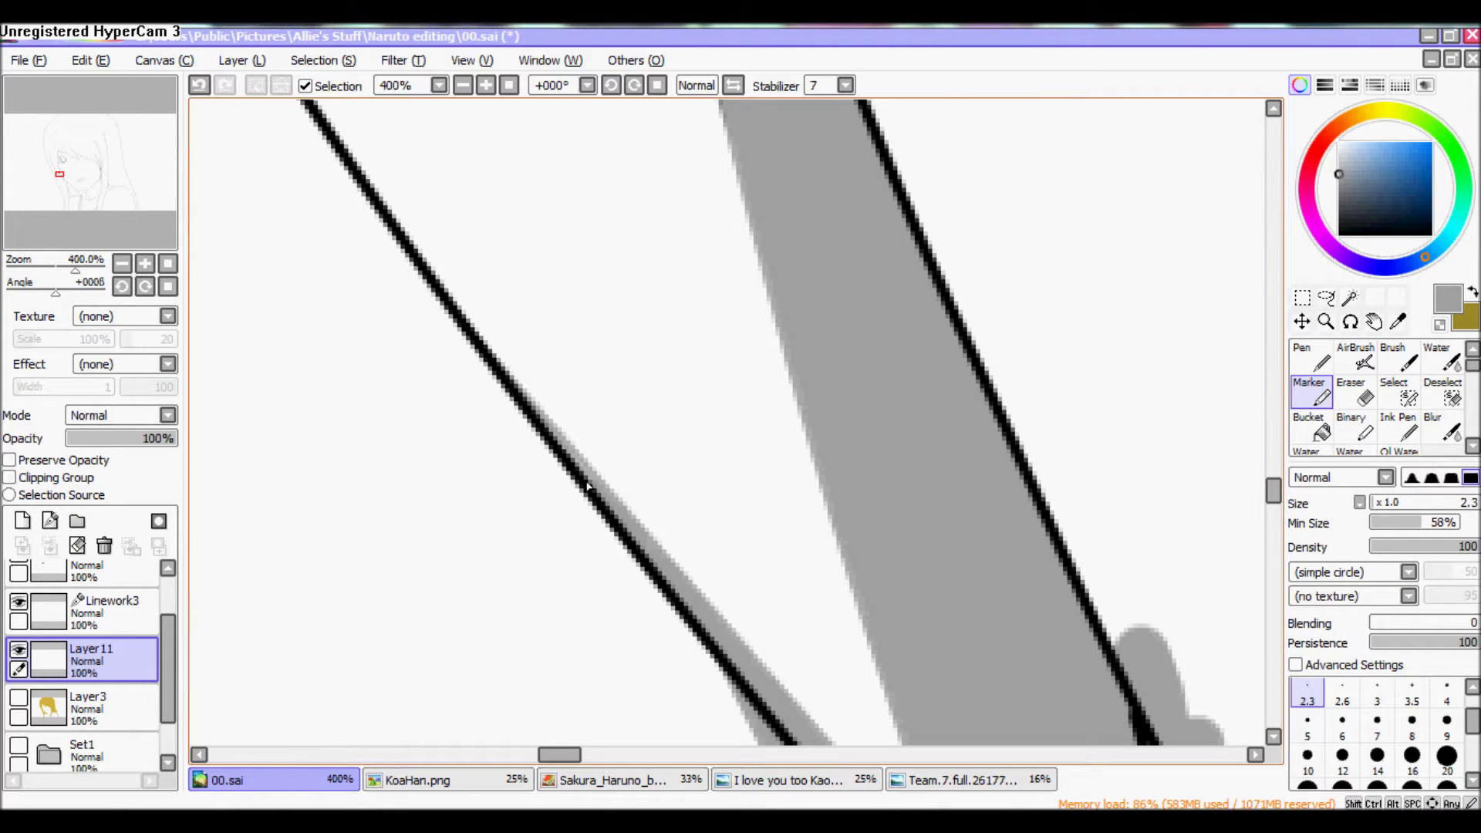
Paint gray into the tip of the thin lock beside the right jawline with the size 9 Marker
click(509, 85)
click(486, 85)
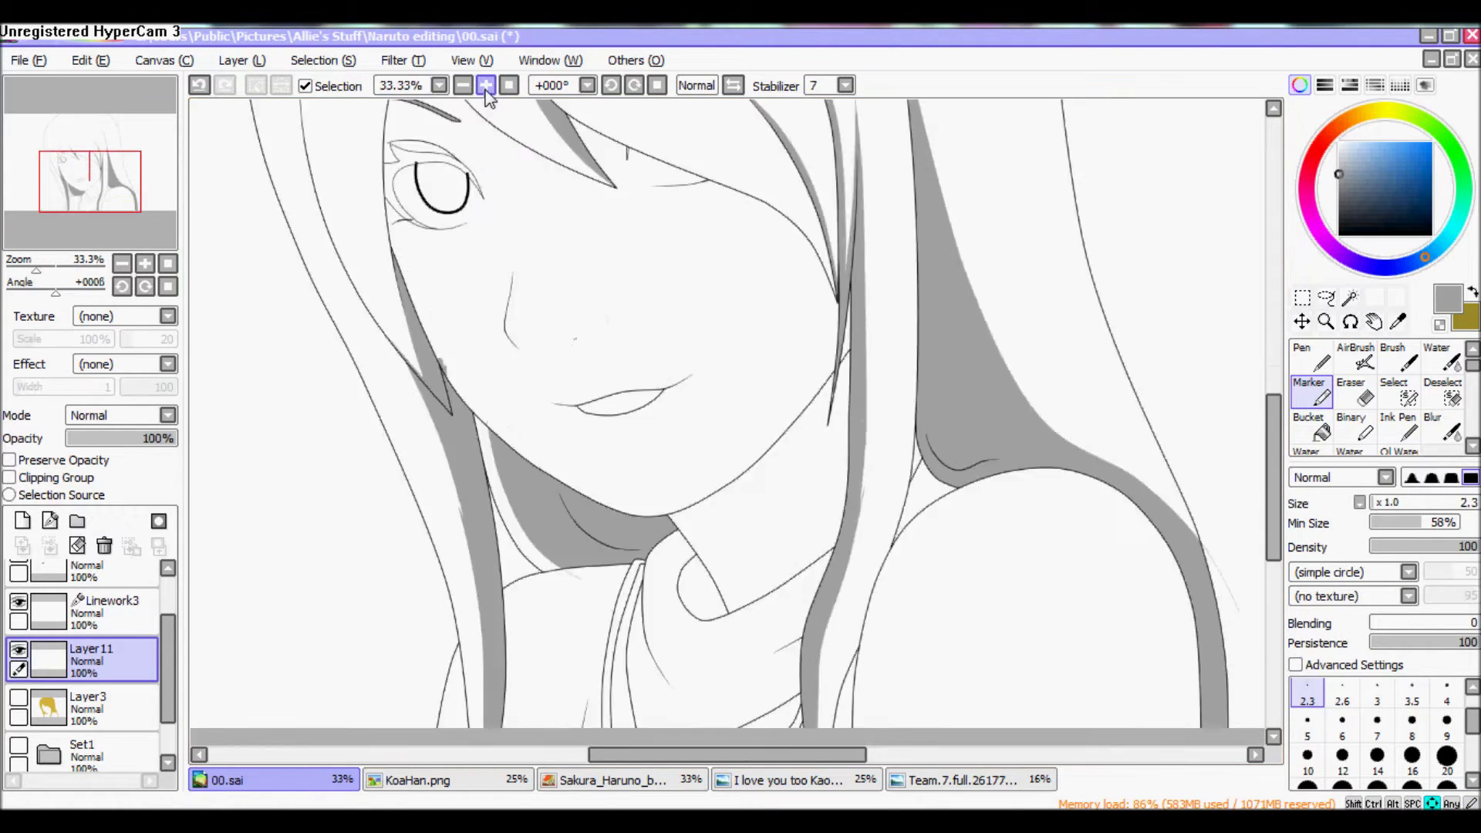
click(486, 85)
click(486, 85)
key(bracketright)
key(bracketright)
key(bracketright)
key(bracketright)
key(bracketright)
key(bracketright)
key(bracketright)
key(bracketright)
key(bracketright)
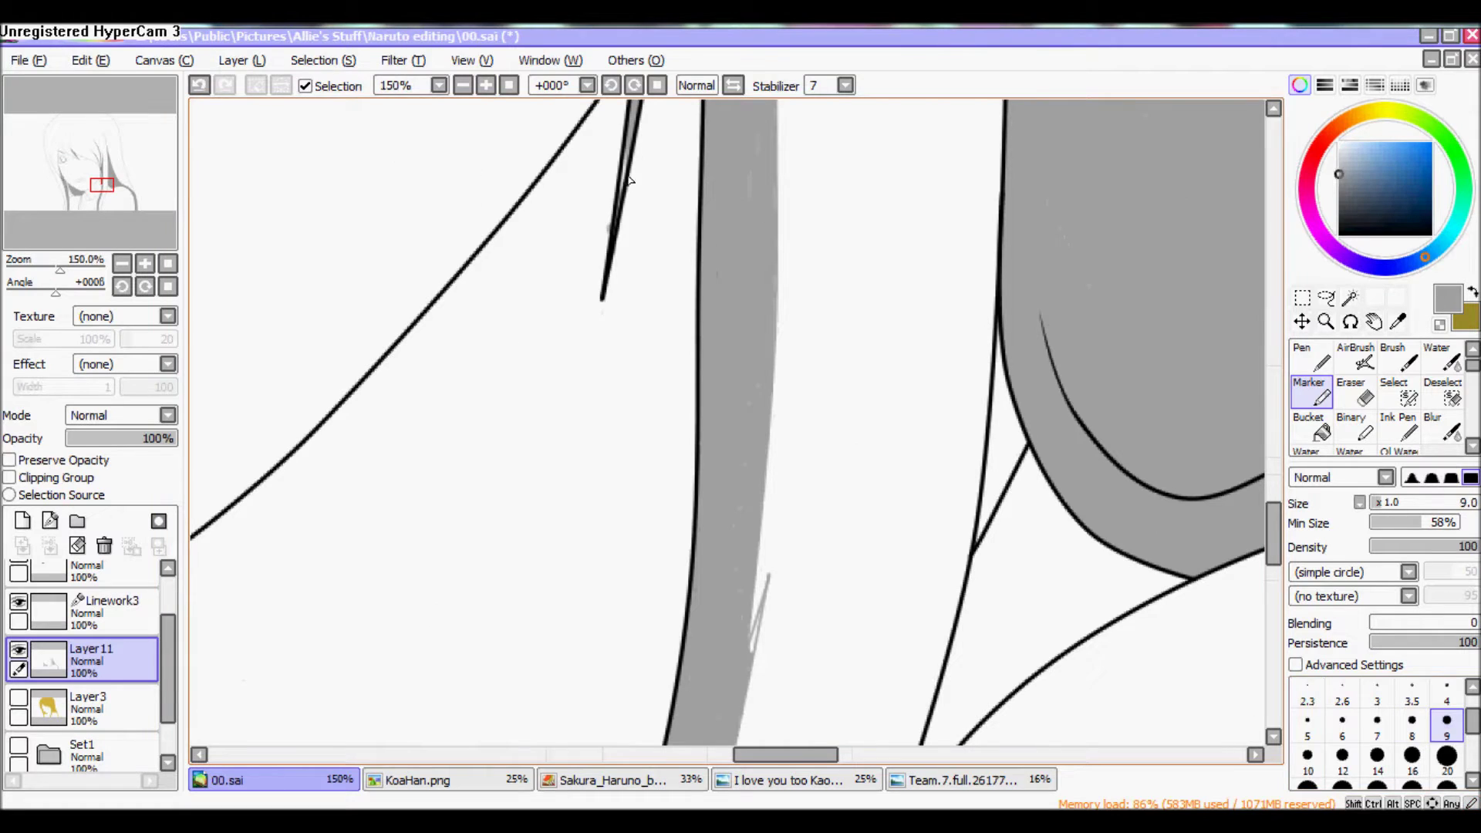
drag(623, 119, 616, 259)
Fill the small gap in the split shadow edge of the long front lock right of the neck with gray
click(1312, 428)
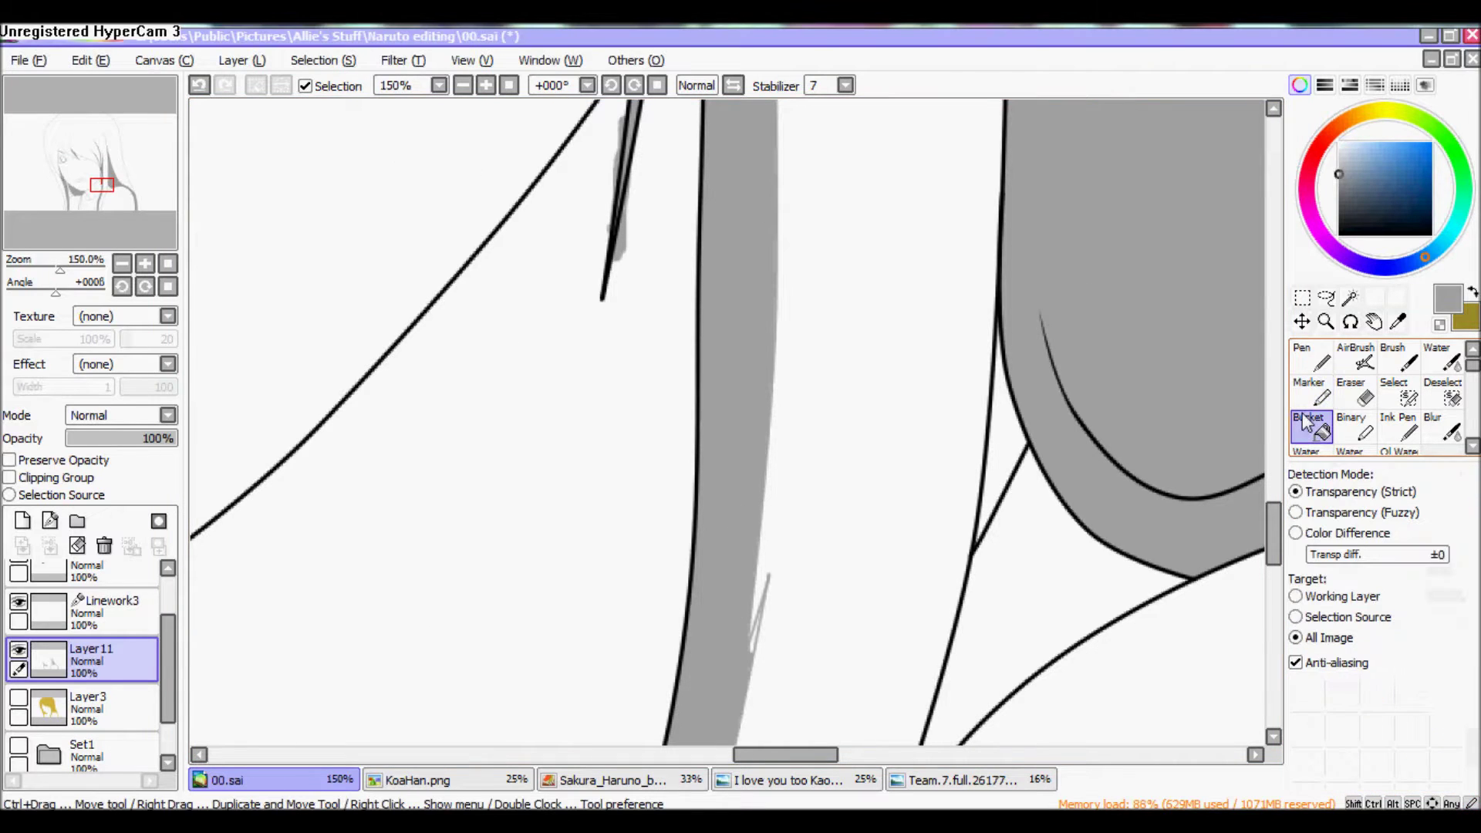
click(486, 85)
click(486, 85)
click(486, 85)
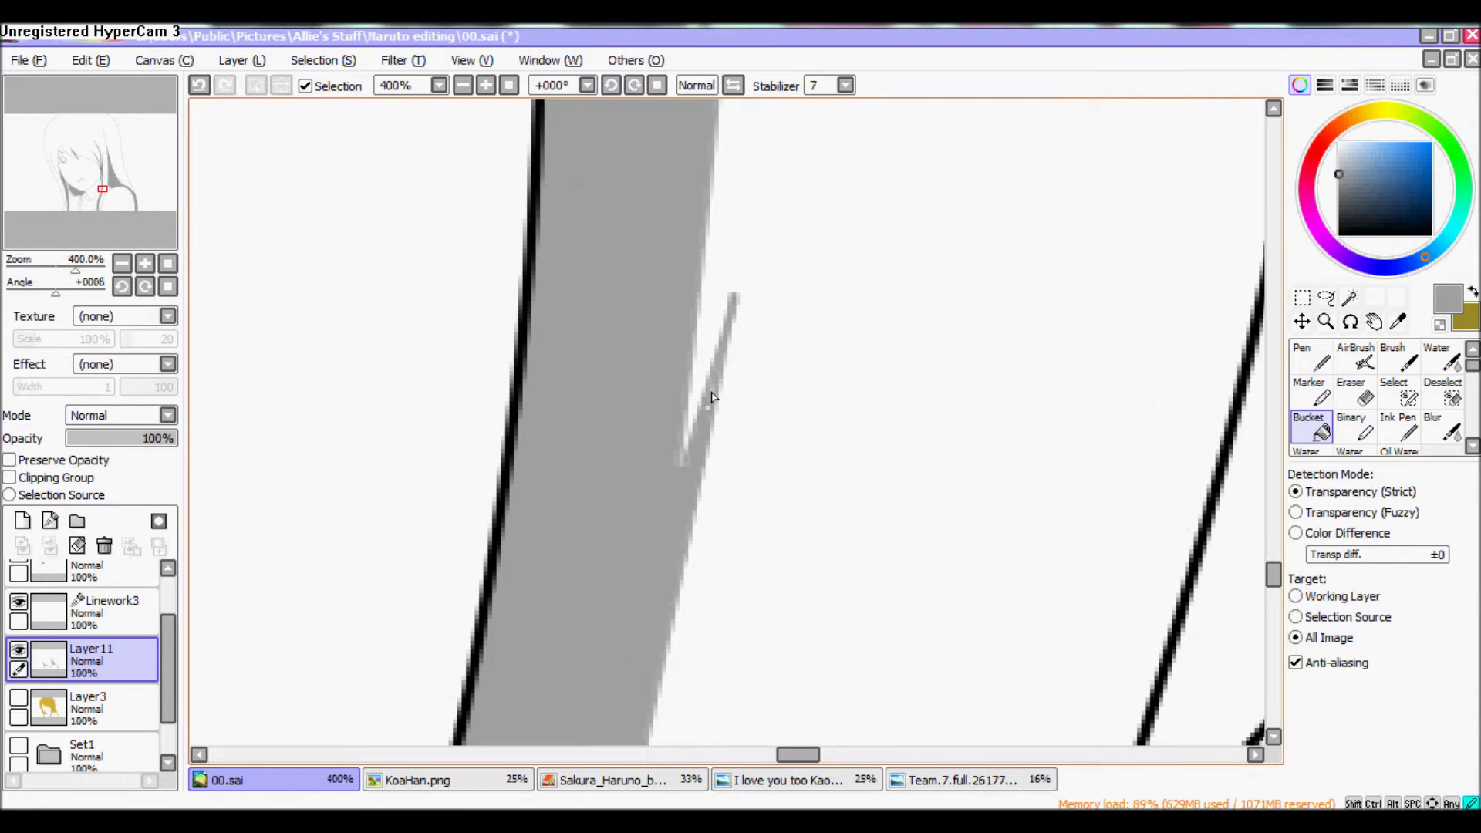
click(463, 85)
click(463, 85)
click(463, 85)
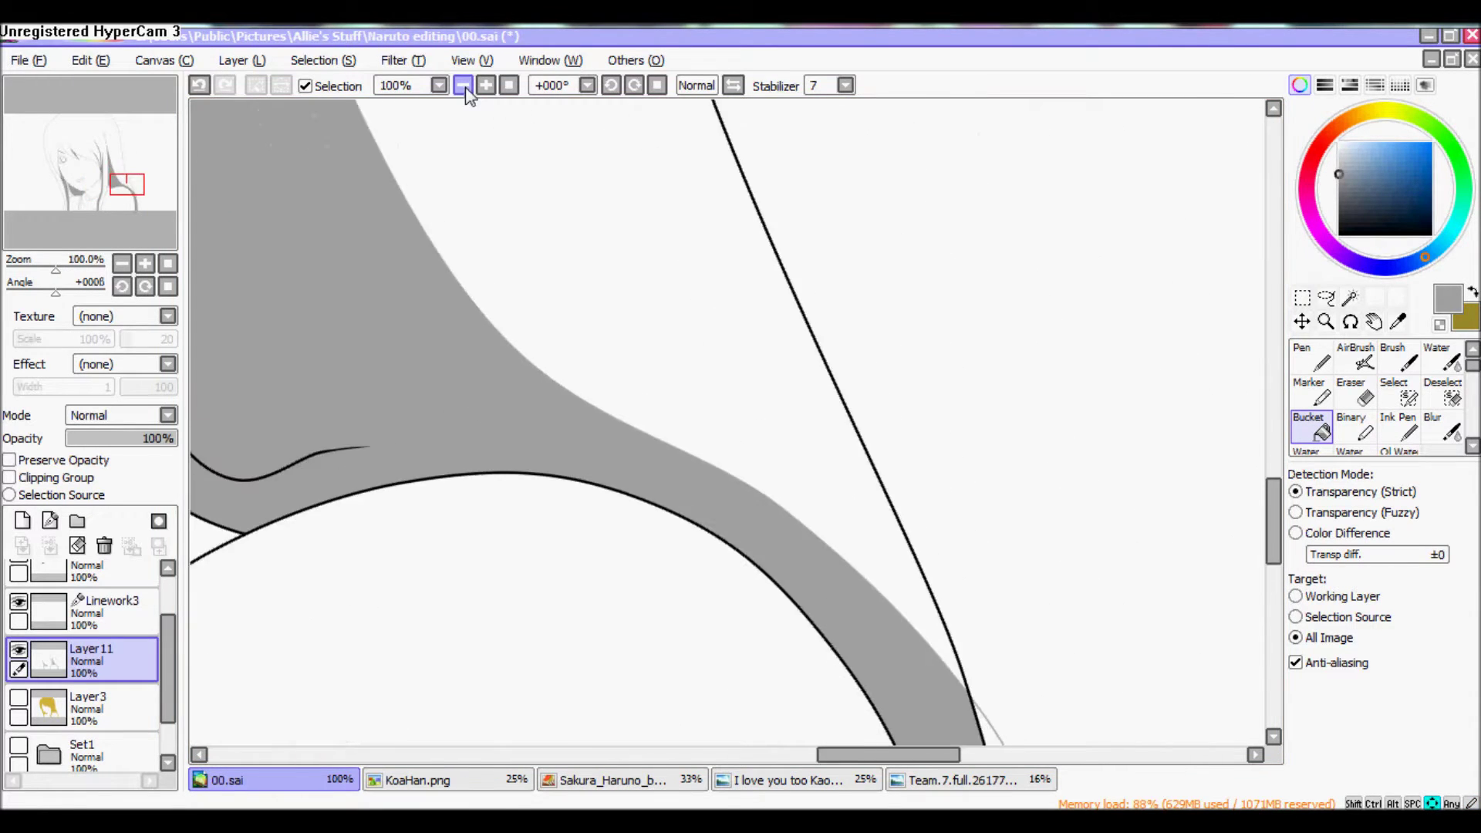
click(463, 85)
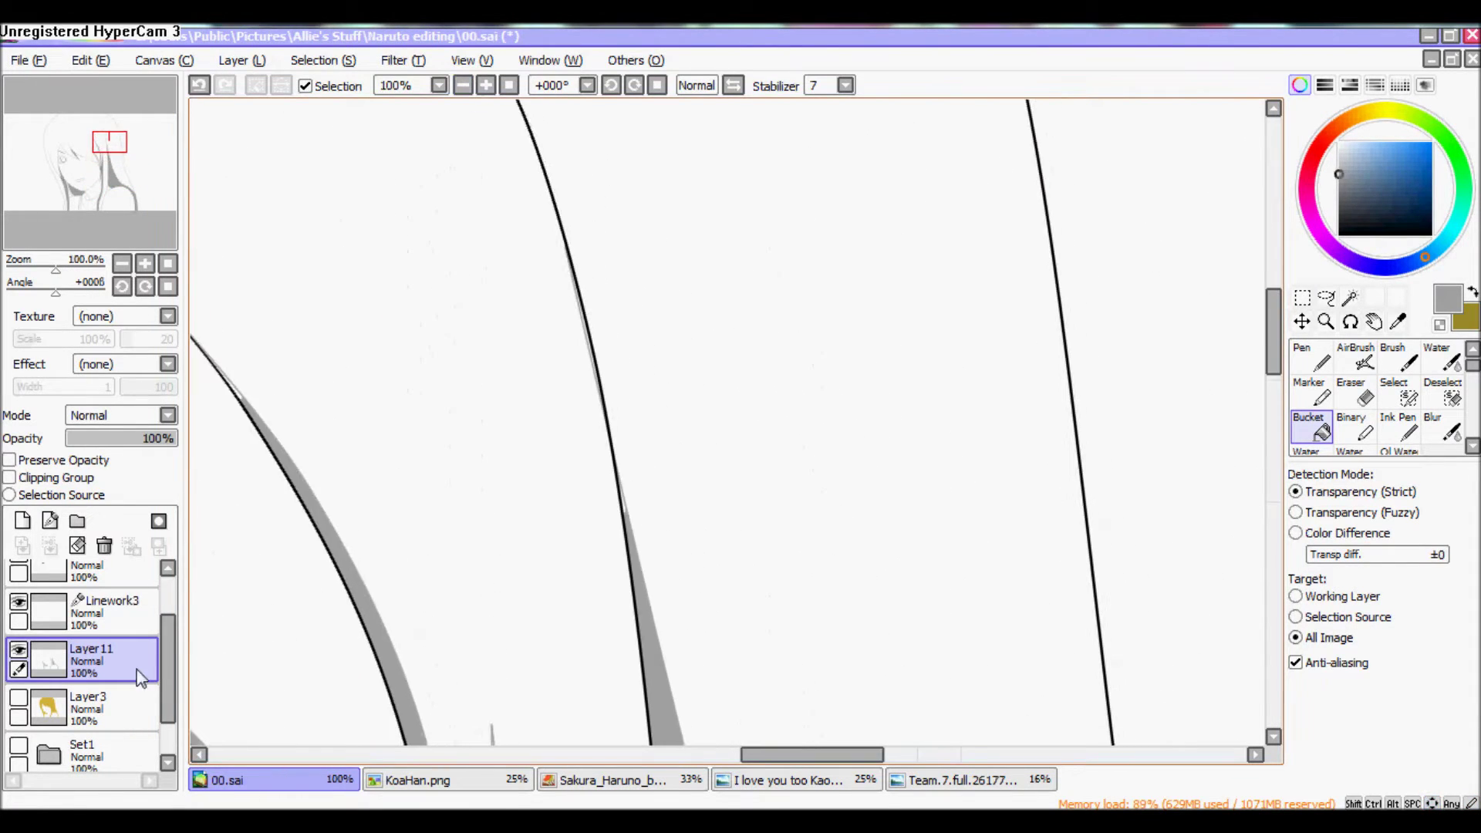
Switch to the Linework3 layer and set stroke editing to Delete CP / Curve for the back lock's shadow outline
click(108, 609)
click(1302, 399)
scroll(897, 726, down, 2)
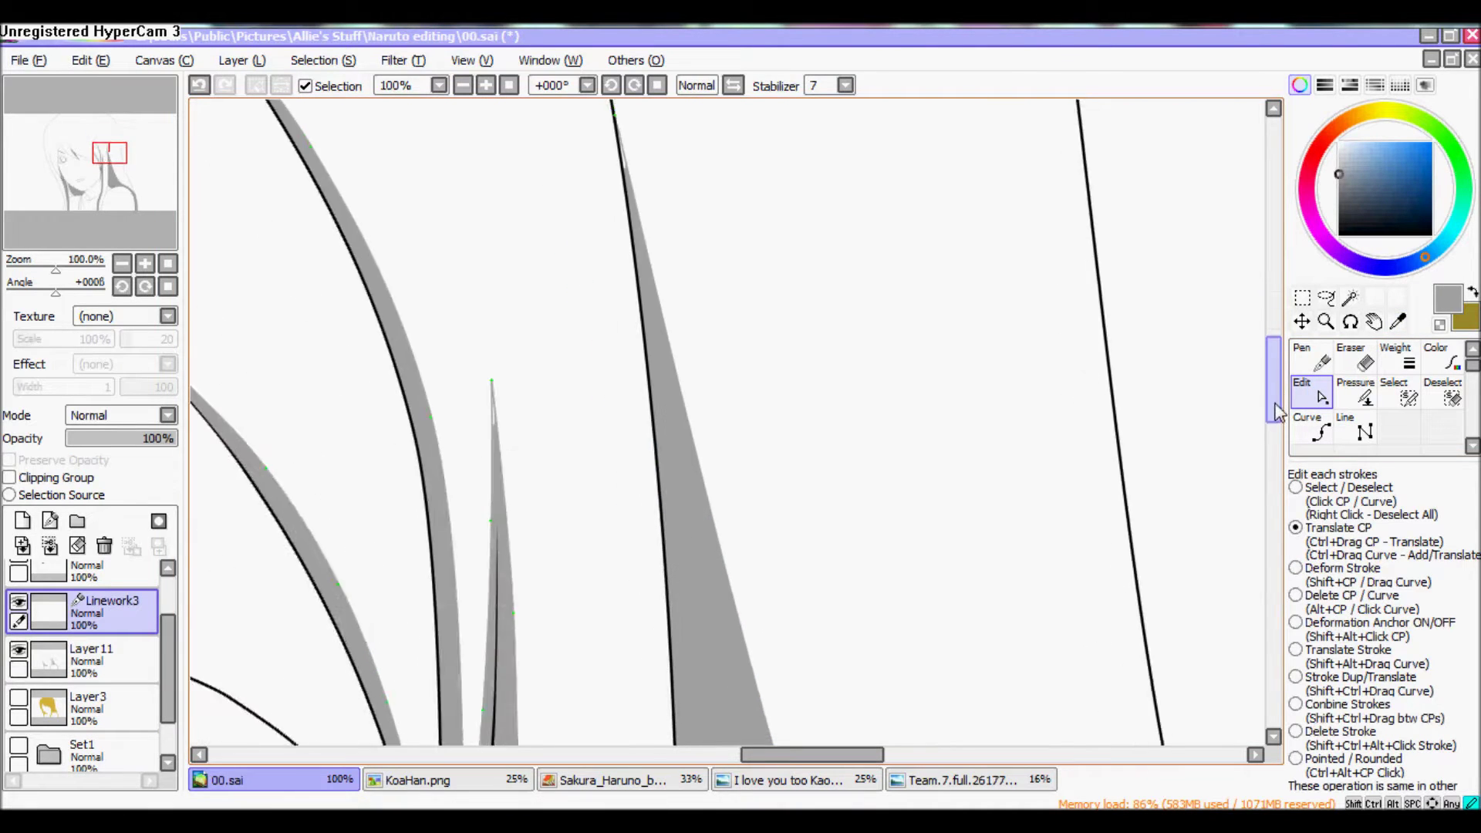
click(1311, 596)
On Layer11, fill the narrow upper tips of the back lock's shadow and the thin strand with gray
click(108, 662)
click(486, 85)
click(486, 85)
click(463, 84)
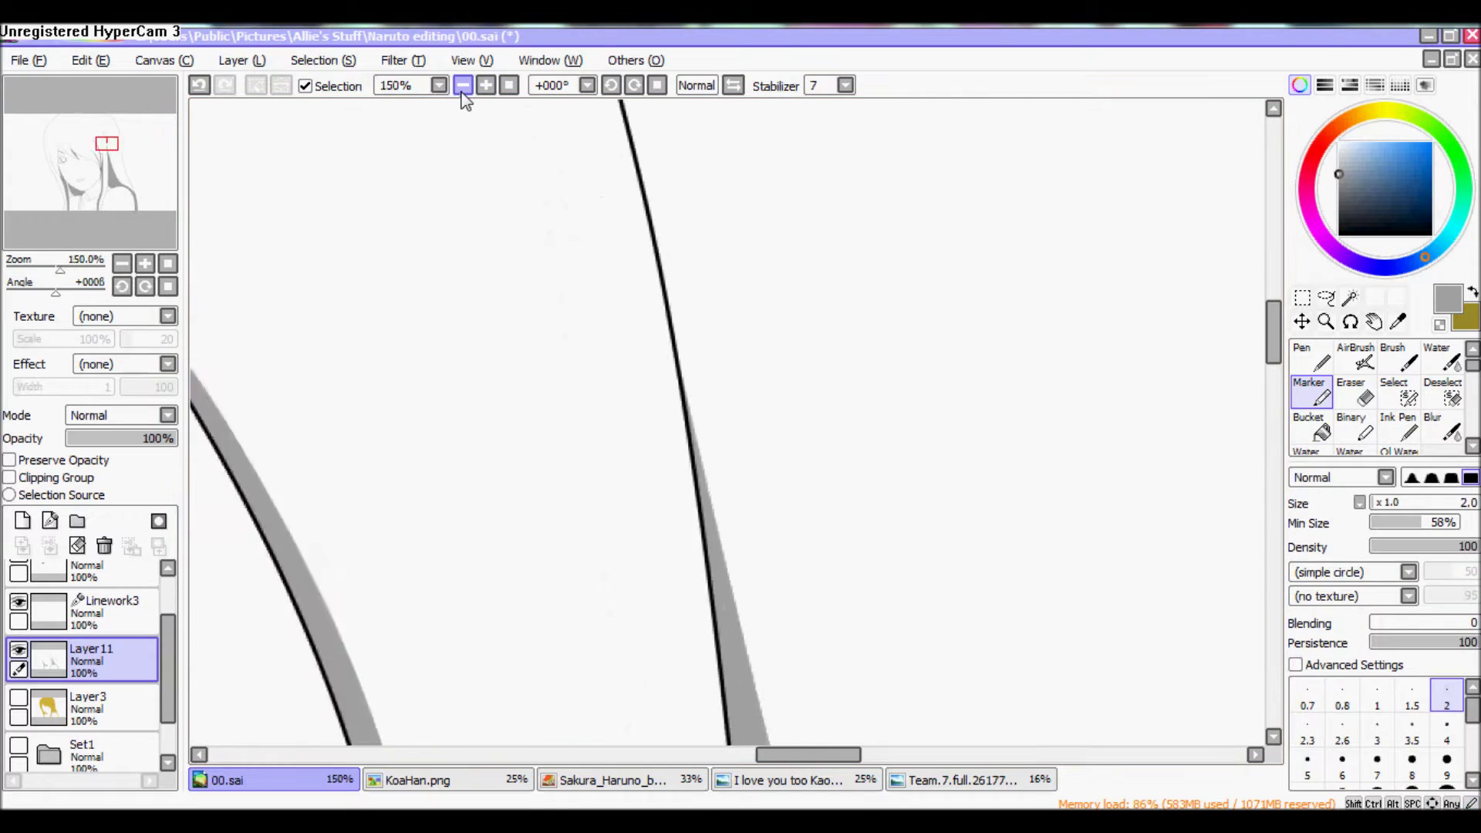
click(462, 85)
click(486, 85)
key(g)
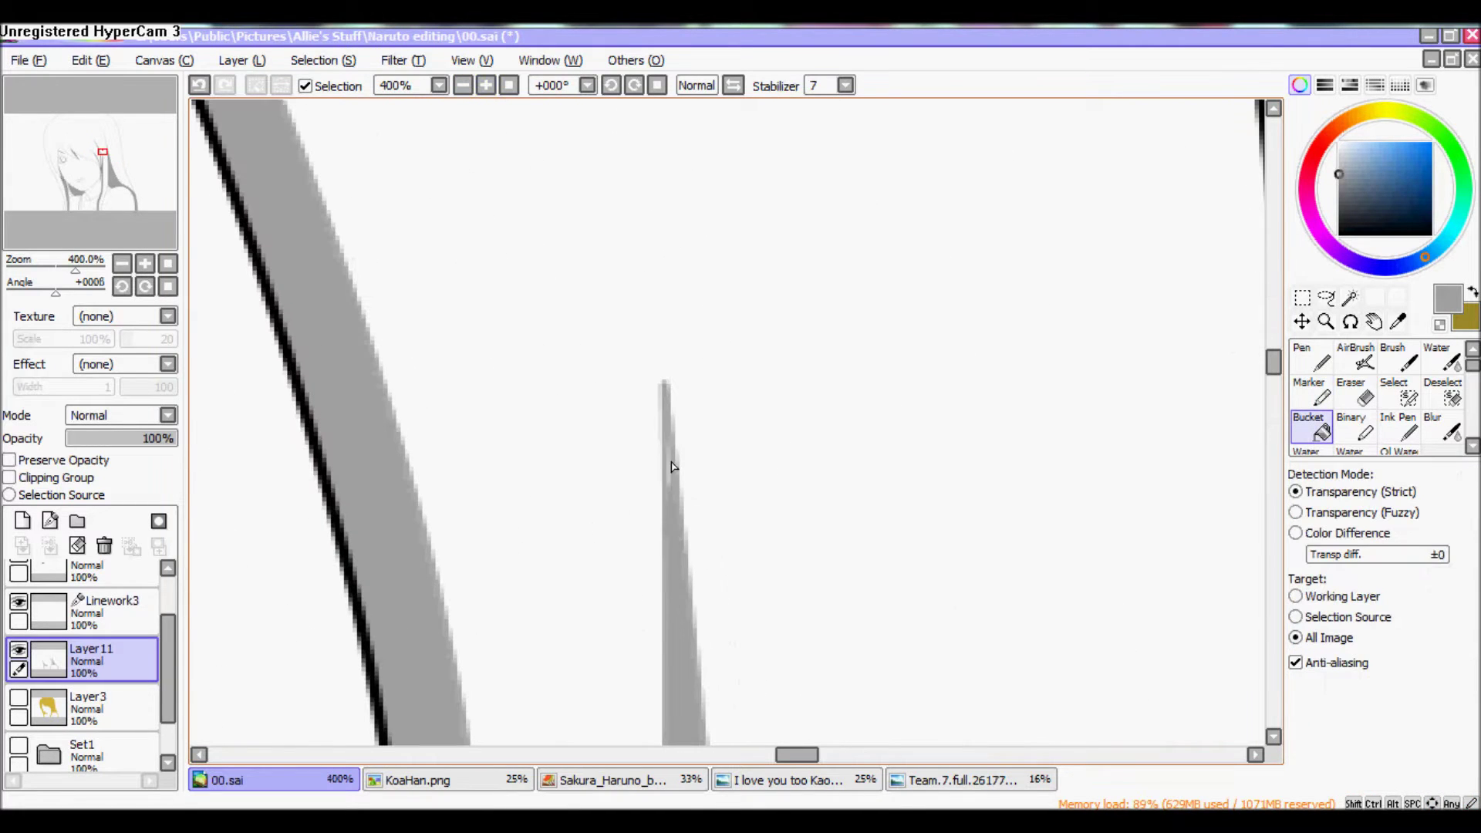
Fill the gap near the upper tip of the curved bang strand's shadow with gray
click(463, 84)
click(487, 85)
click(486, 85)
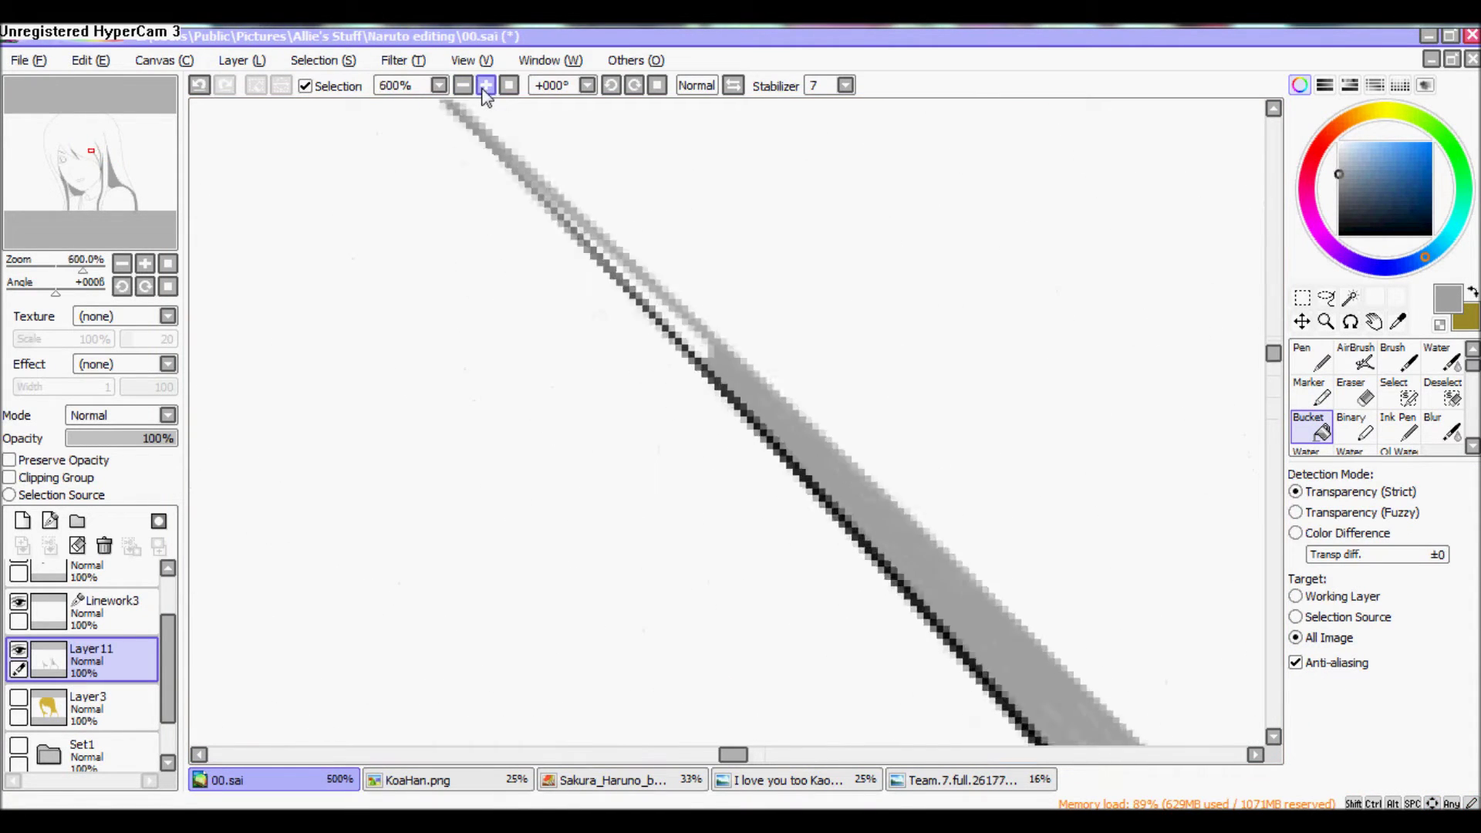
scroll(553, 188, down, 2)
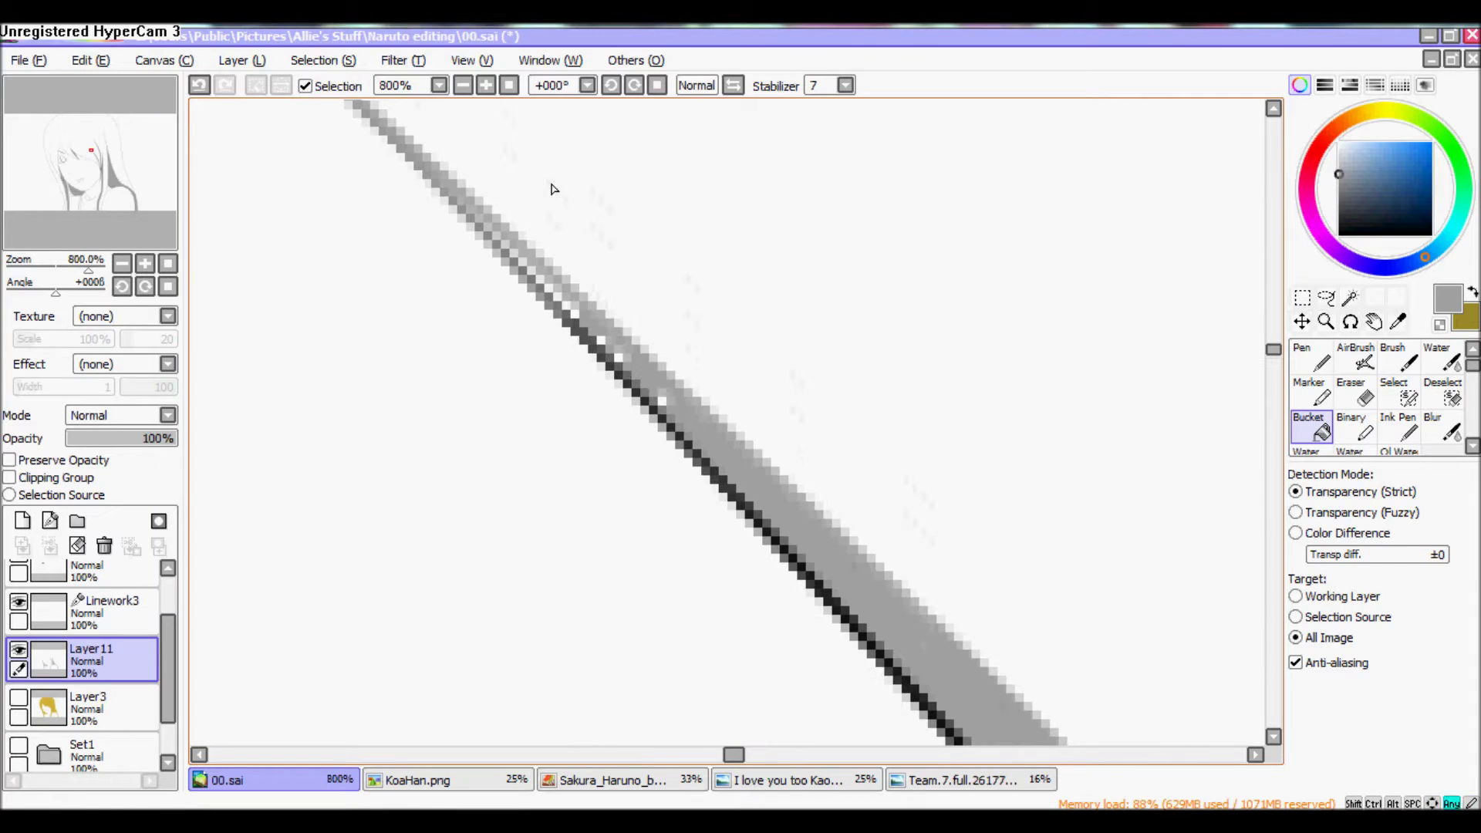
Try reducing the pen pressure at the bang shadow line's upper end on Linework3, undo it, and return to Layer11
click(108, 609)
drag(439, 184, 439, 192)
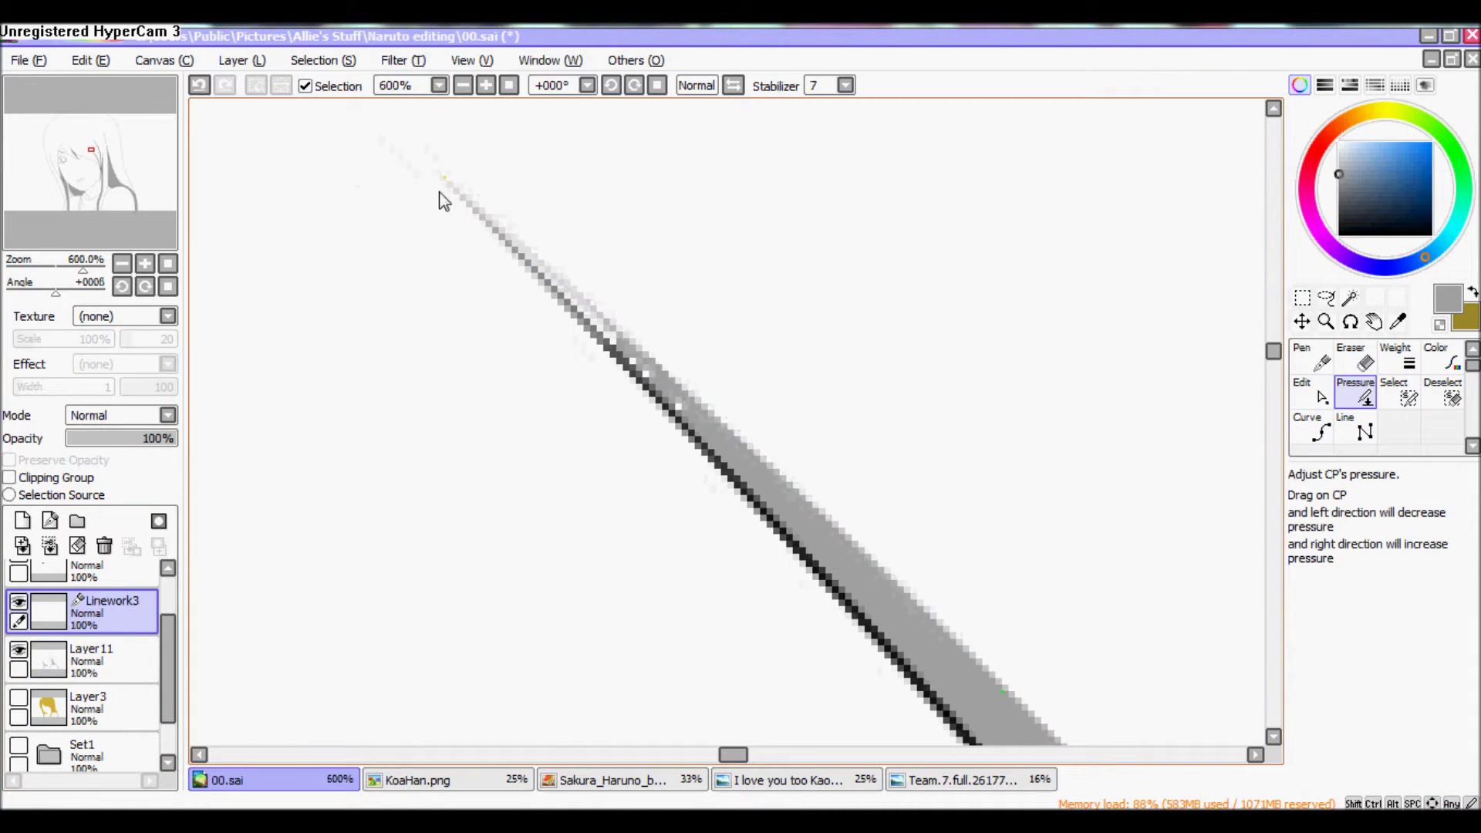
click(117, 654)
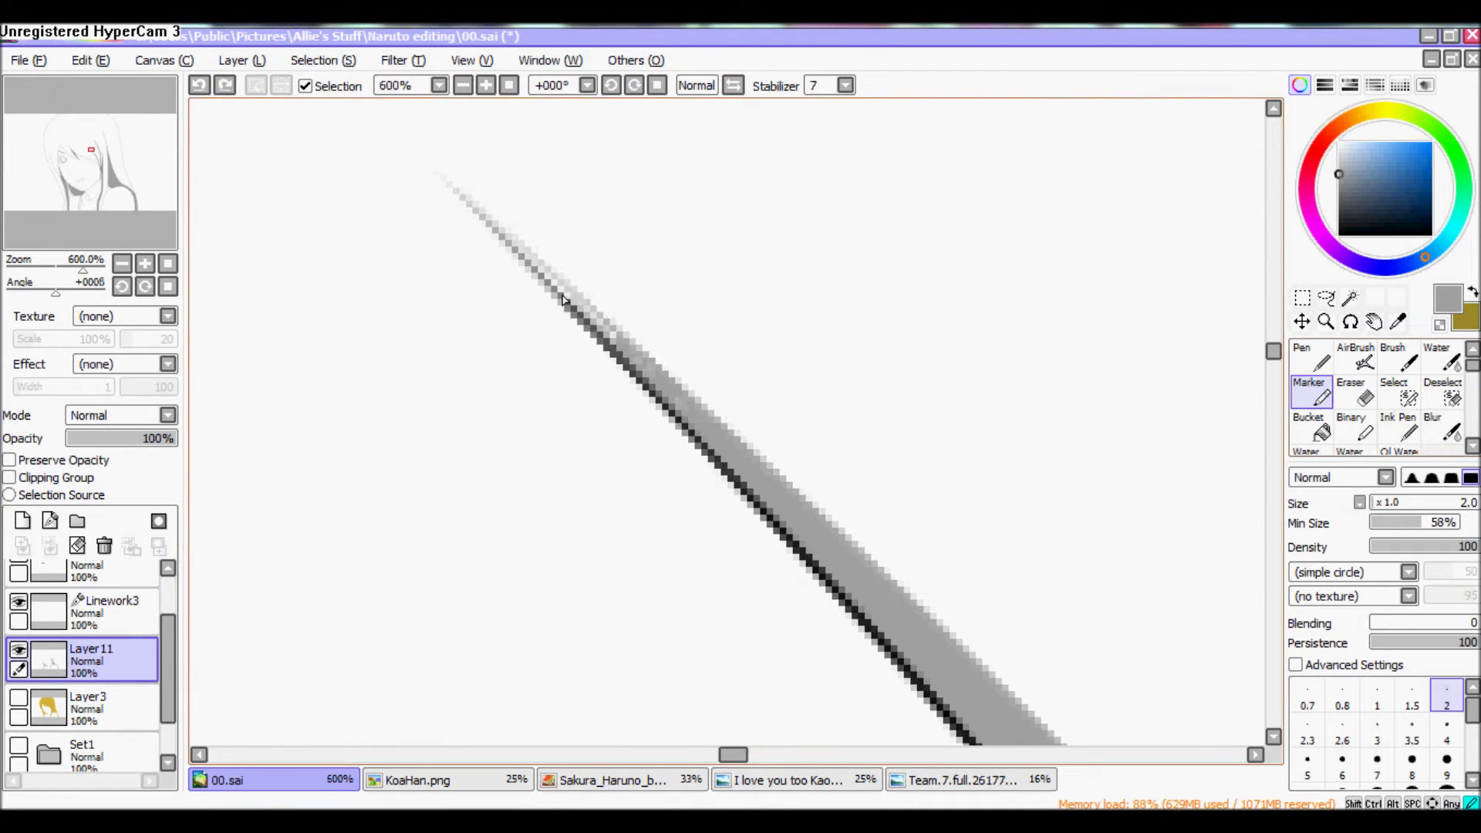
click(108, 609)
key(ctrl+z)
click(140, 650)
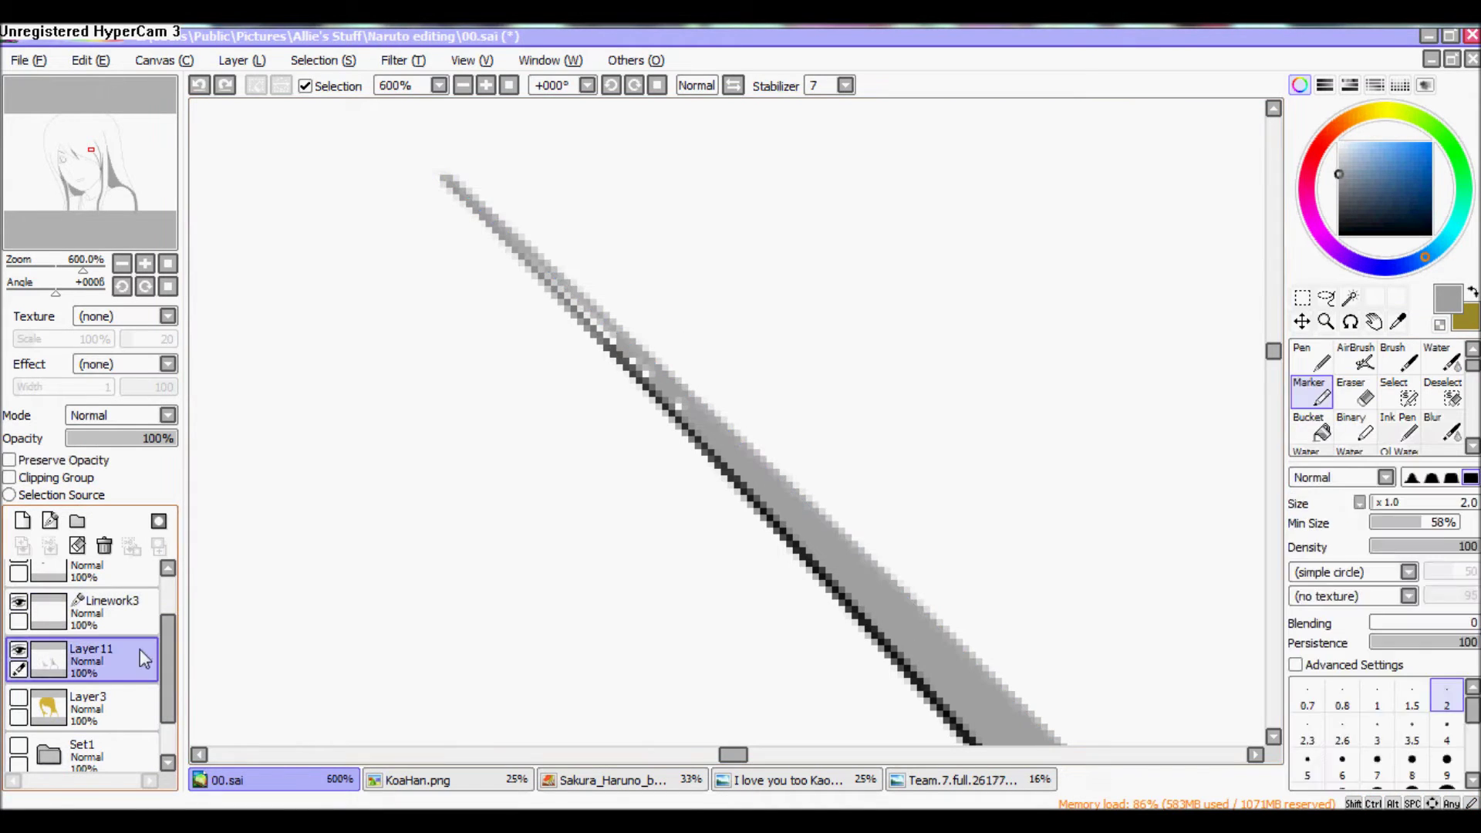
Touch up the remaining white pixels along the bang shadow's tip with gray
key(b)
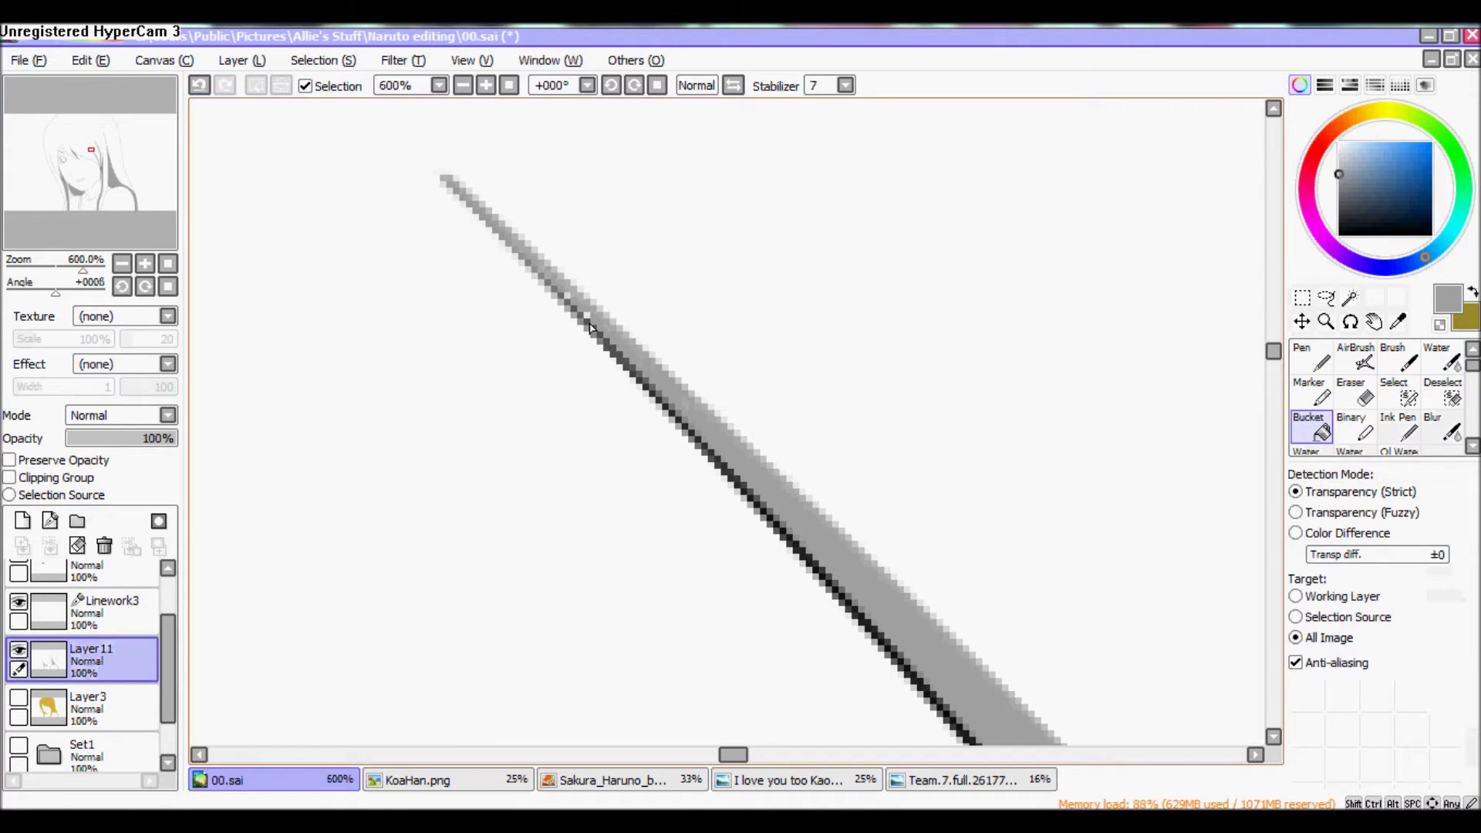
click(509, 84)
click(486, 85)
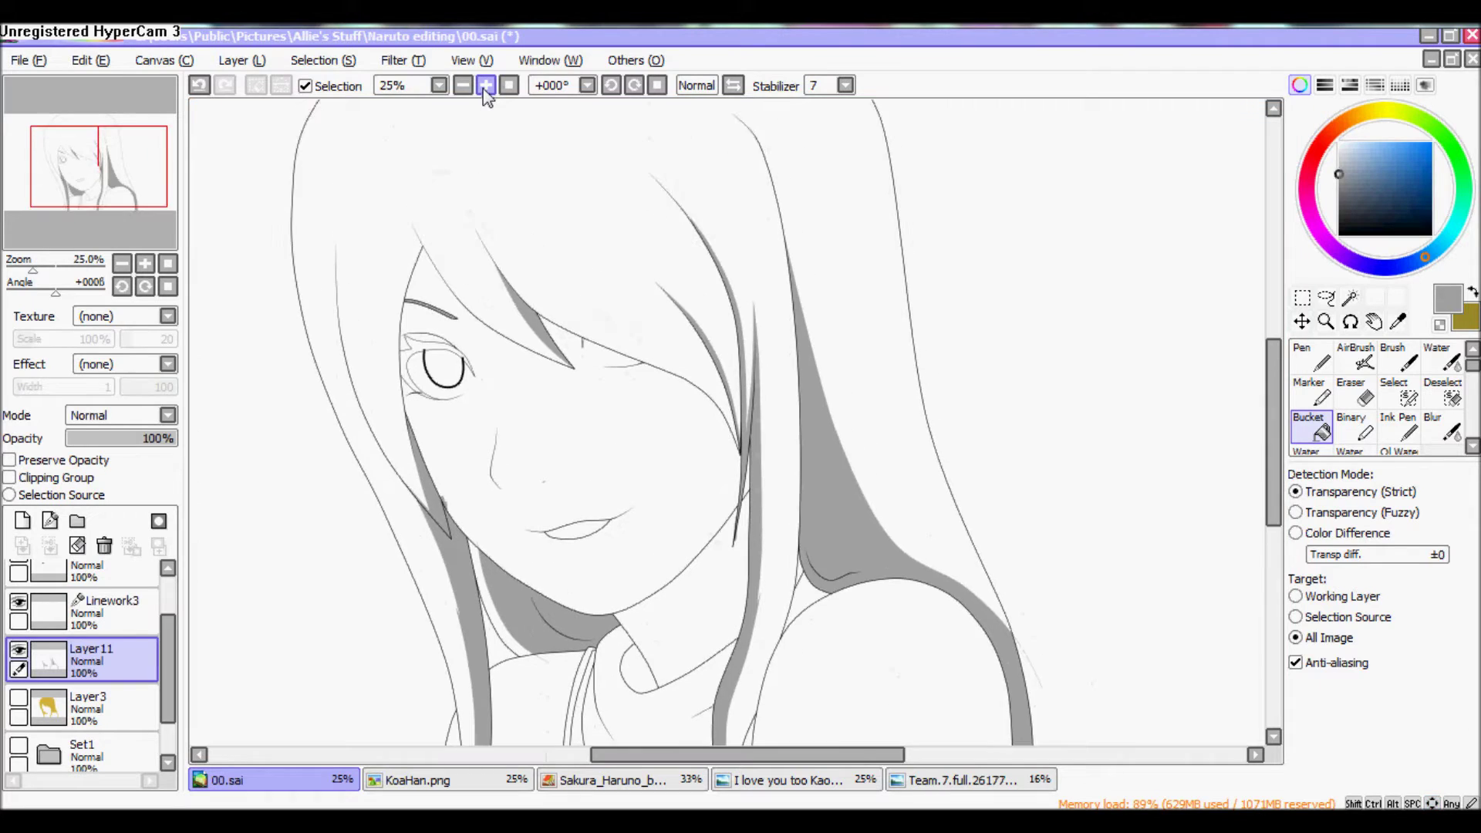
Add a new layer above Layer11 and clip it to the gray shadow shapes
click(463, 84)
click(463, 84)
click(23, 545)
click(10, 477)
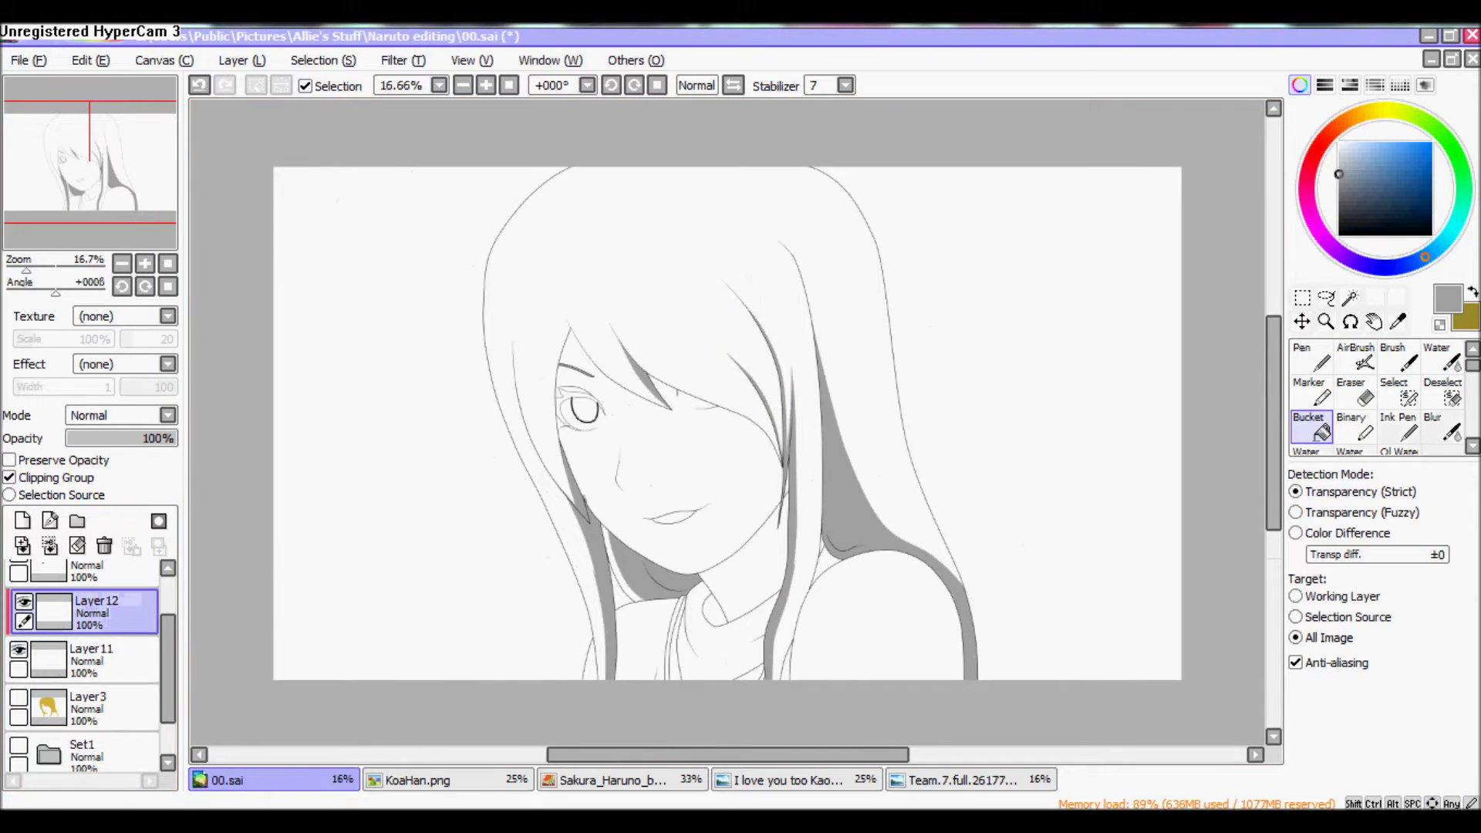
Recolor all the gray hair shadows dark gold on the clipped layer with the size 500 Marker
key(x)
click(1312, 394)
drag(783, 671, 779, 509)
drag(598, 671, 571, 448)
drag(849, 556, 738, 258)
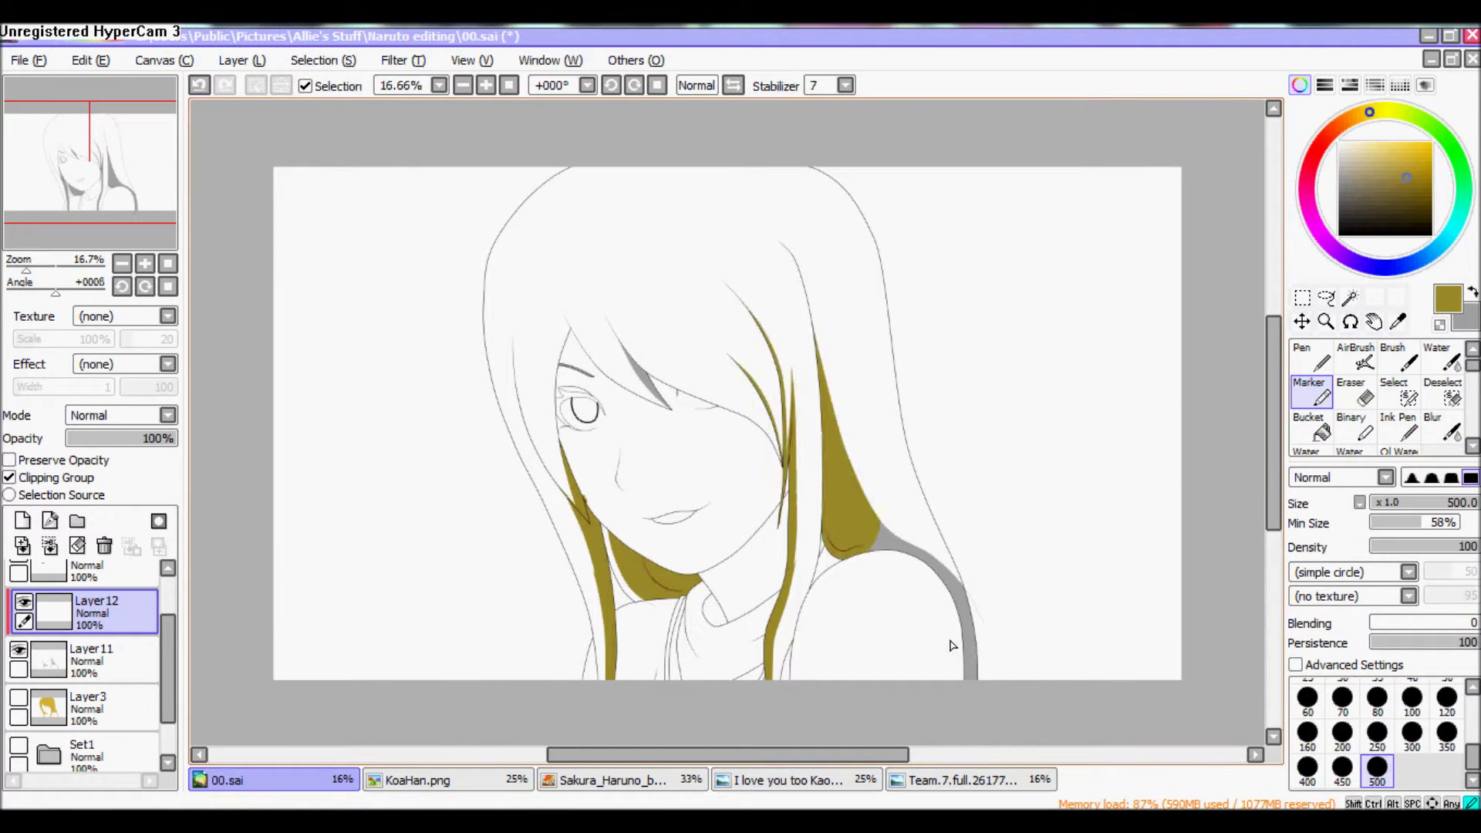
drag(880, 536, 957, 587)
Merge the dark gold layer into Layer11, clip the result to Layer3, and show Layer3's hair base color
click(49, 546)
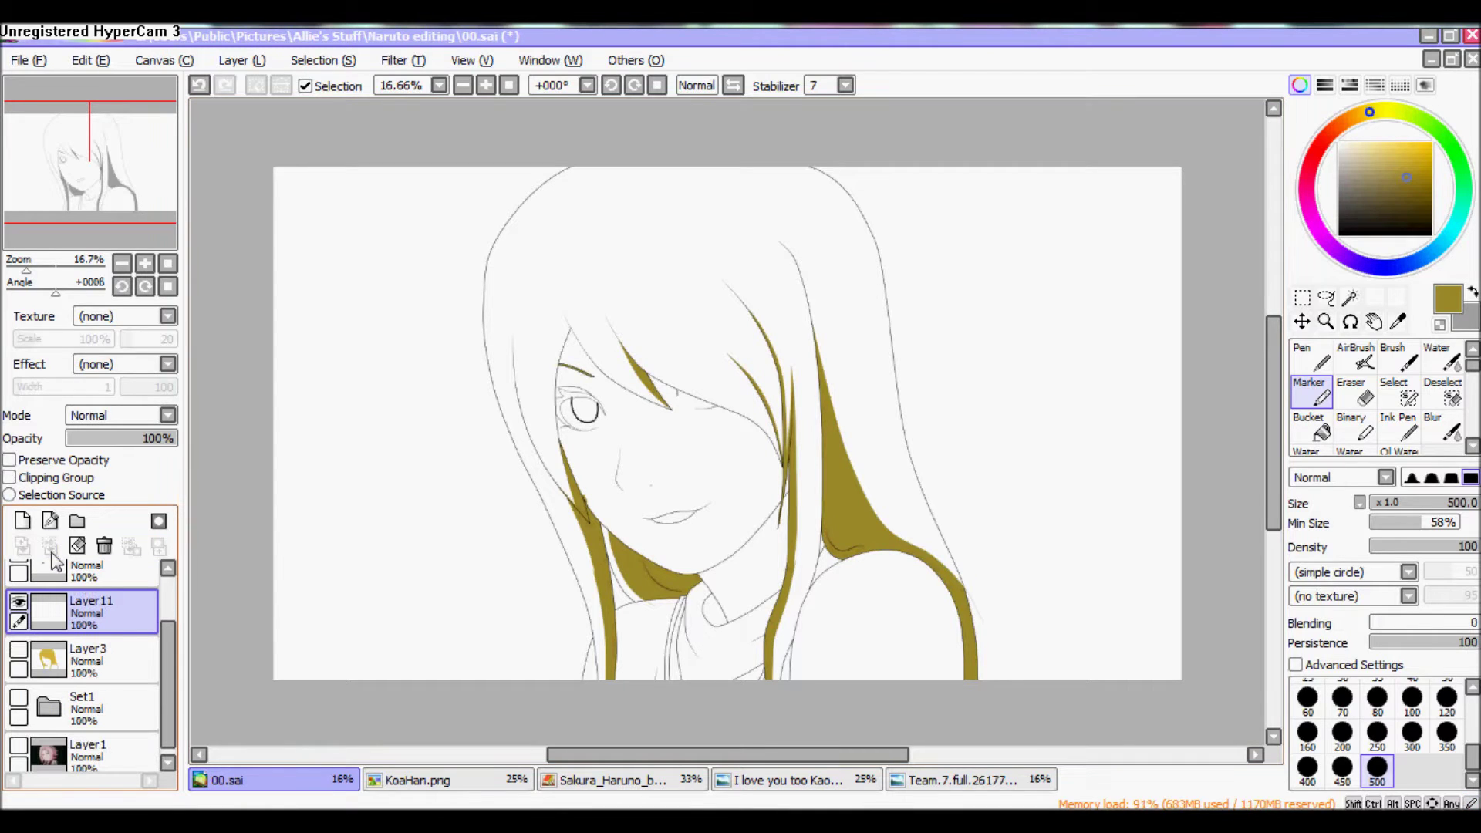
click(9, 477)
click(19, 649)
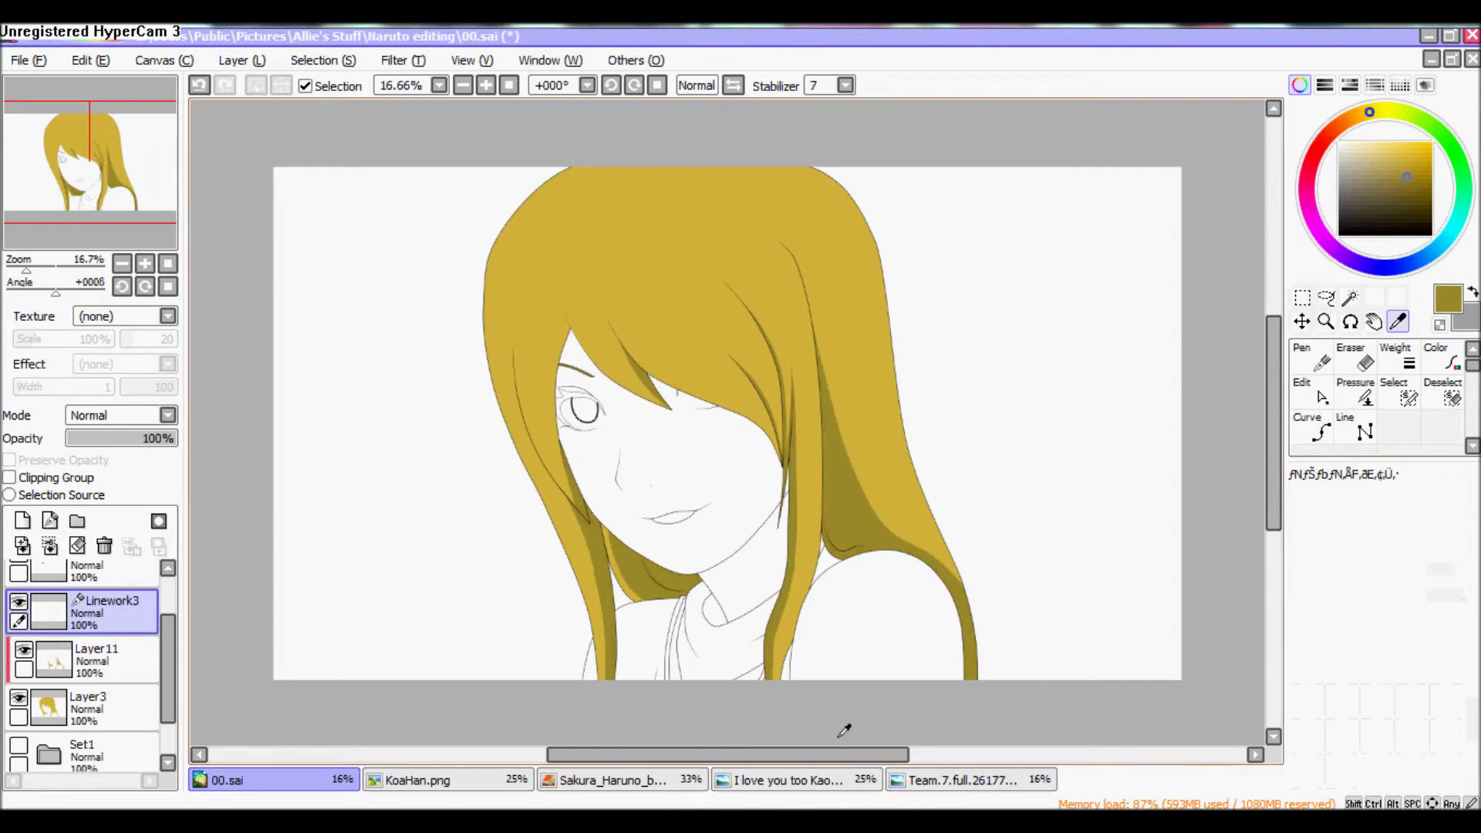
Sample a lighter yellow from the blonde hair in KoaHan.png and return to 00.sai
click(418, 780)
click(486, 87)
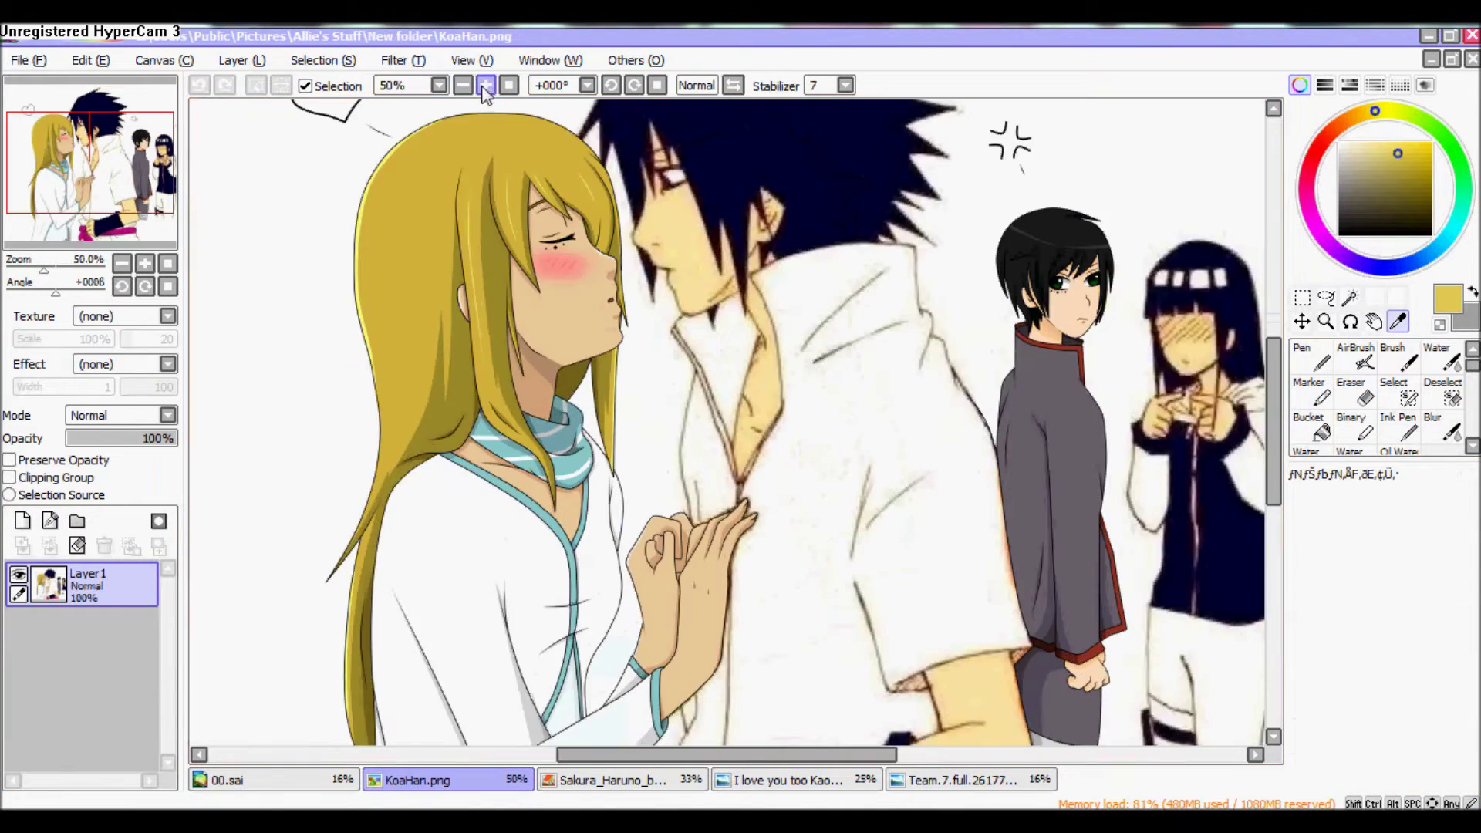
click(274, 780)
Draw a light yellow highlight curve along the lower edge of the left bang on Linework3 with the size 4 Curve tool
scroll(971, 119, up, 3)
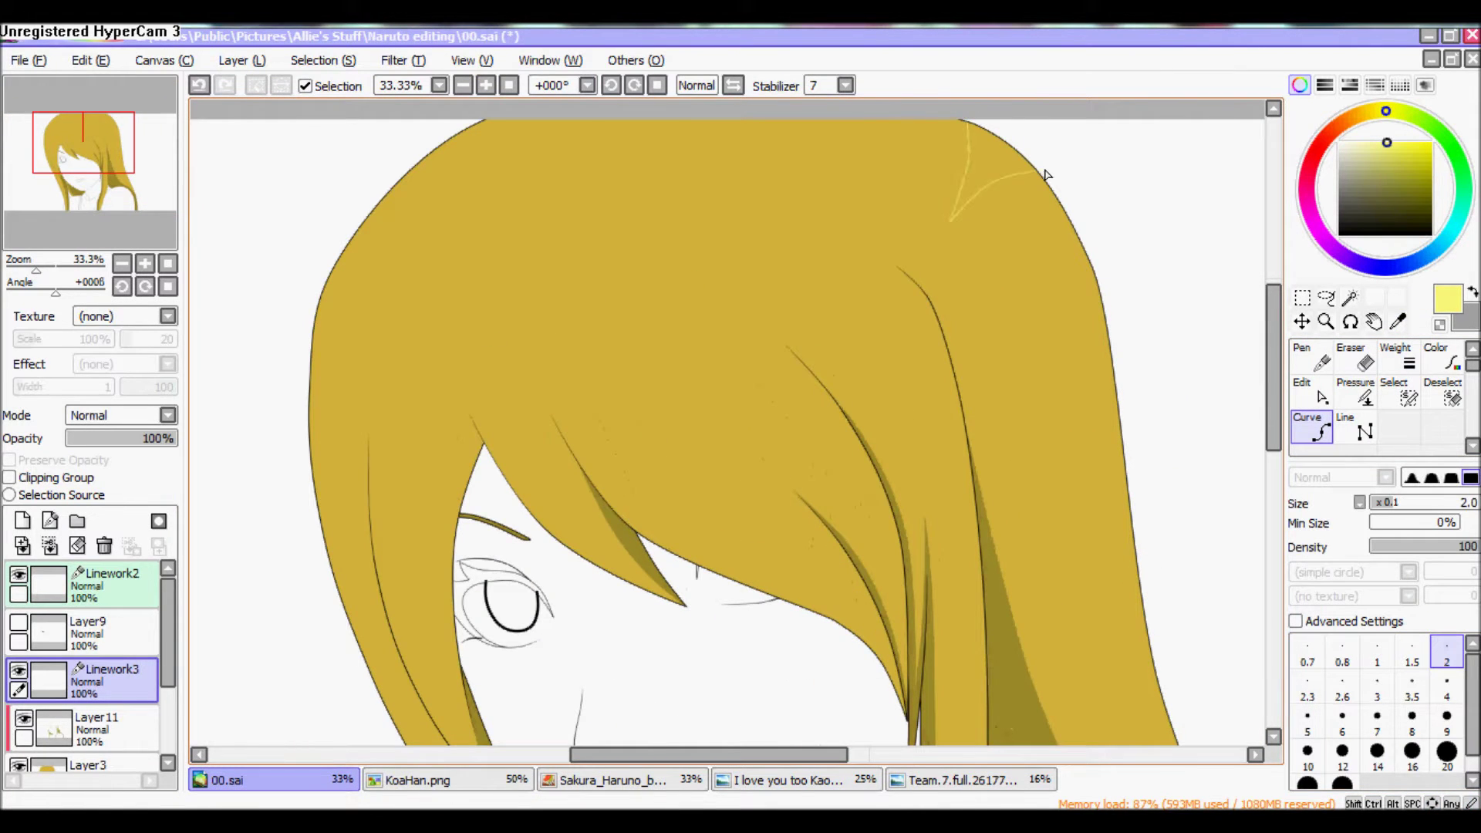
click(486, 87)
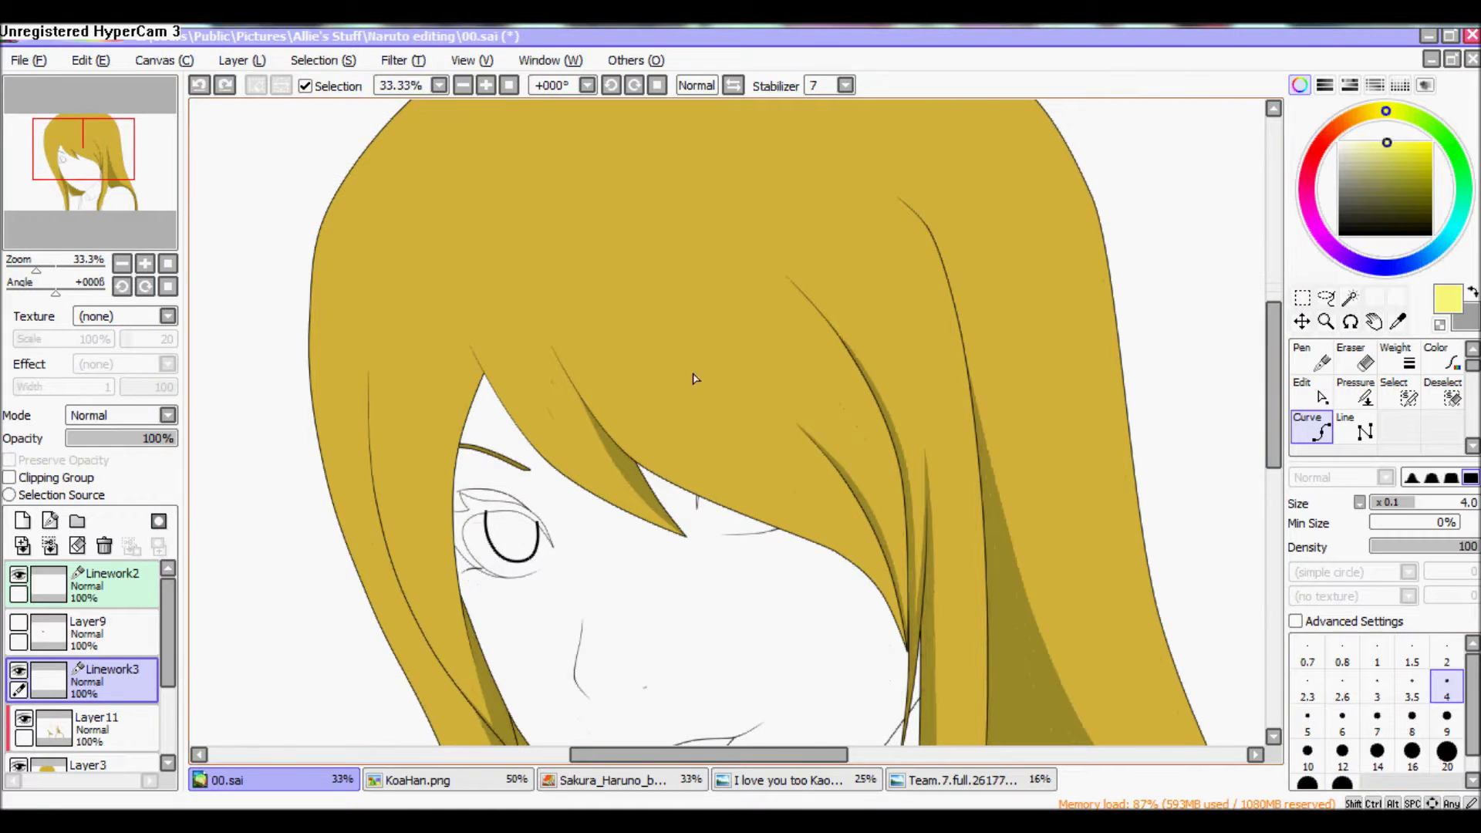
click(486, 86)
drag(374, 171, 455, 348)
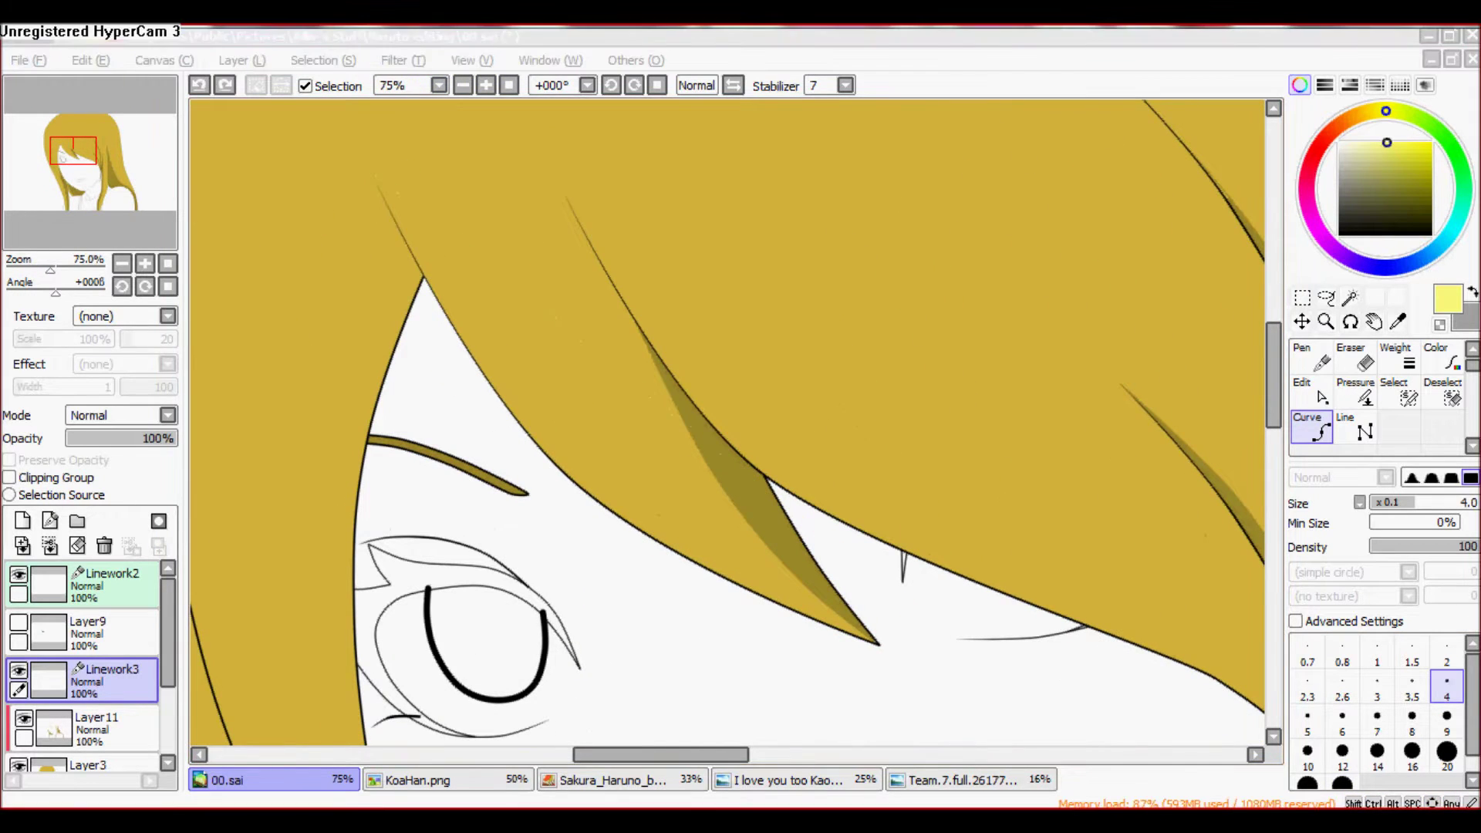
click(463, 87)
click(1366, 395)
drag(567, 378, 544, 373)
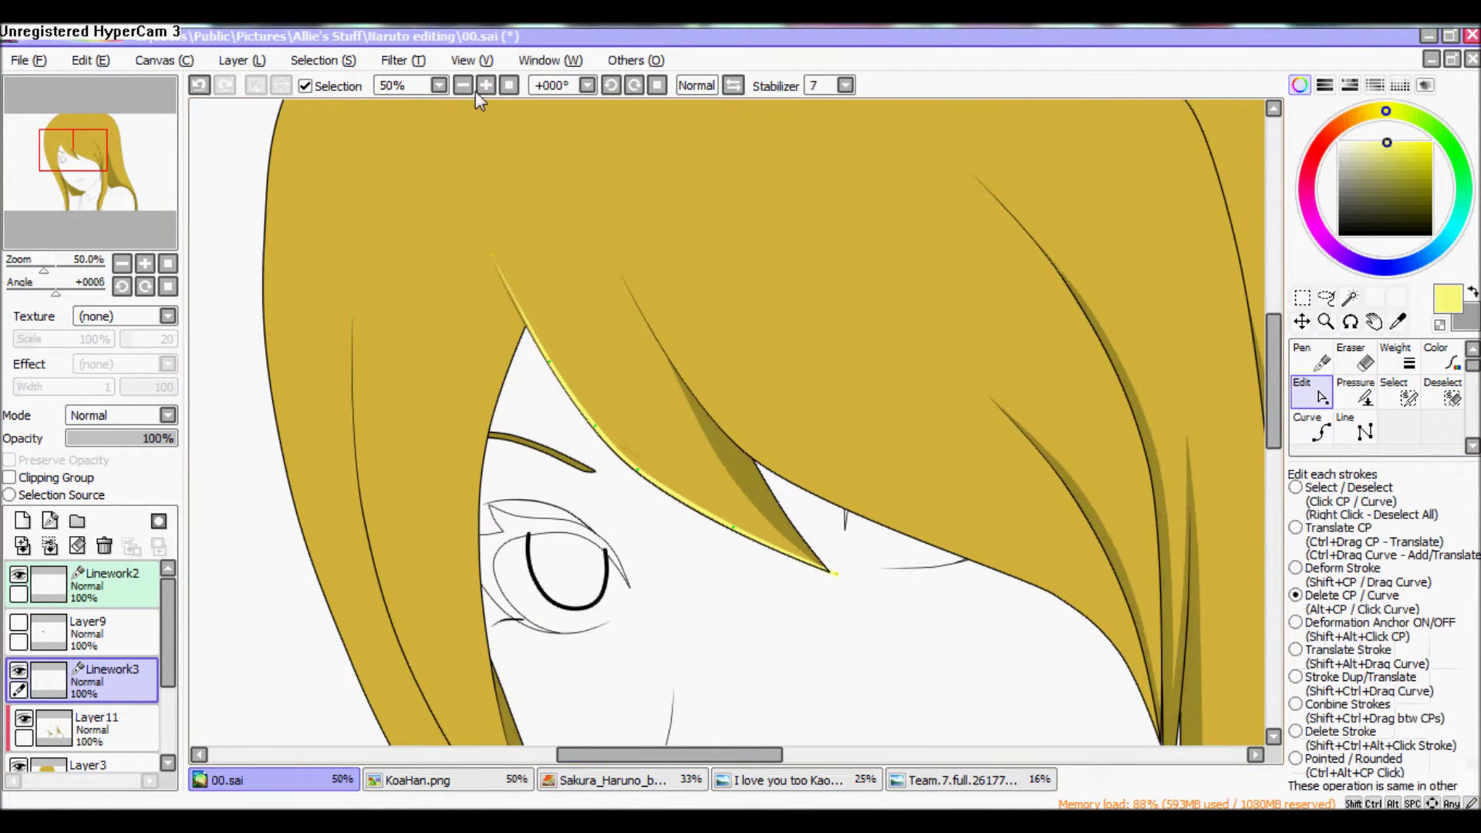
Refine the upper end of the left bang's highlight curve and set the Curve tool size to 9
click(486, 86)
click(486, 86)
drag(467, 301, 465, 308)
key(c)
drag(611, 509, 577, 509)
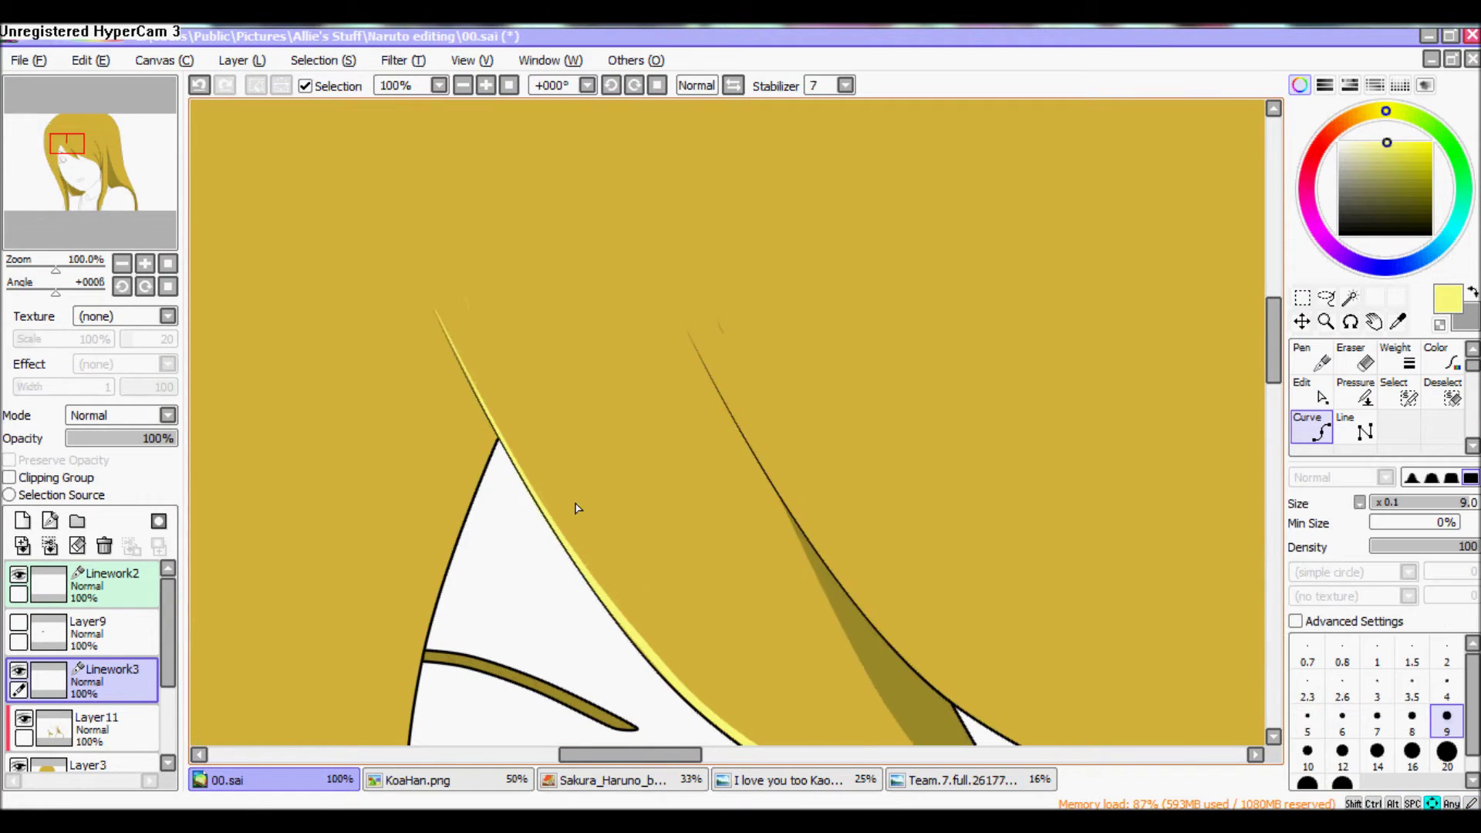
Draw a light yellow highlight curve along the lower edge of the long right bang with the size 9 Curve tool
scroll(577, 508, right, 3)
scroll(577, 508, down, 3)
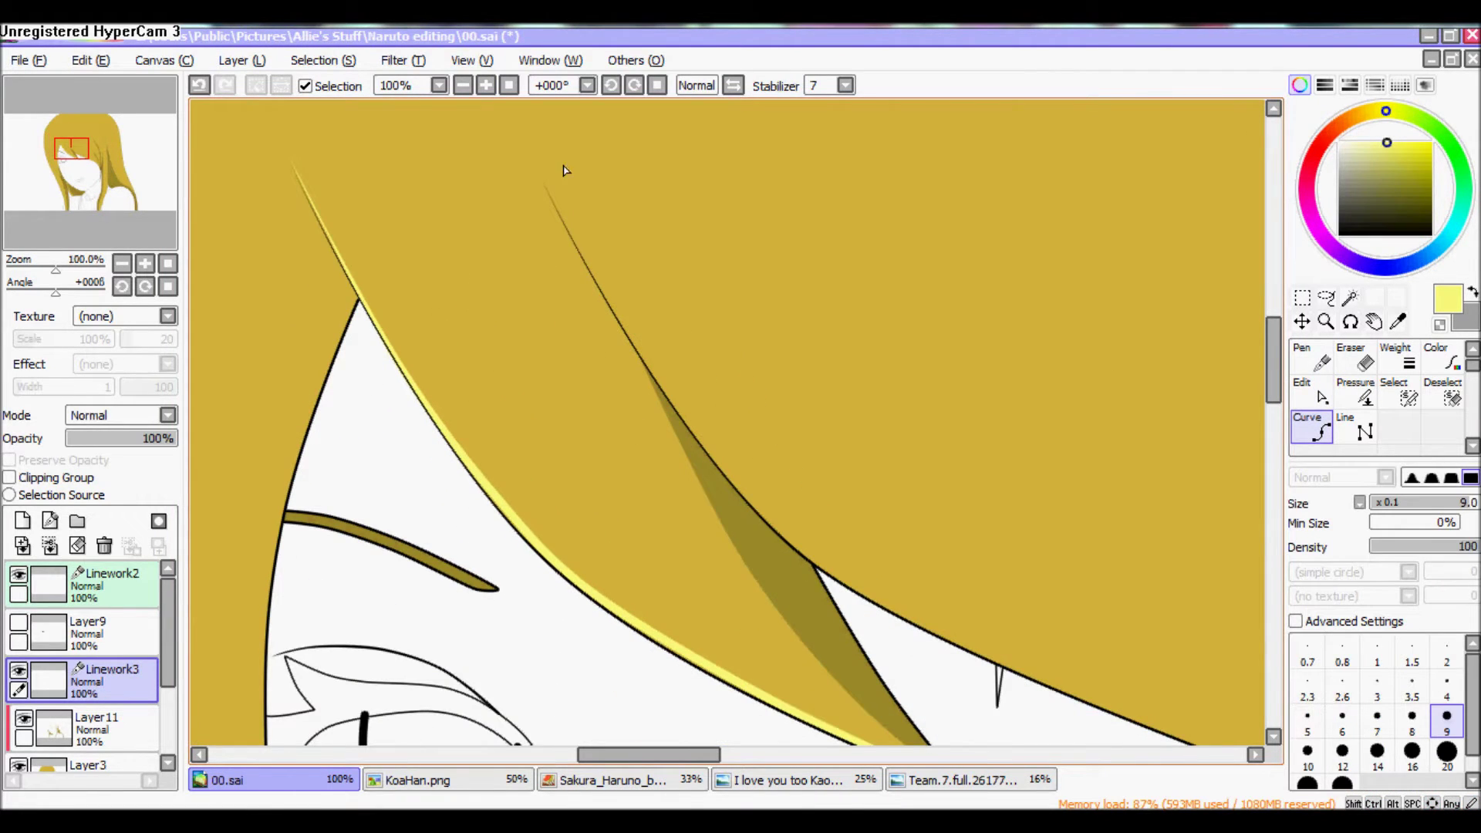
click(462, 85)
click(461, 85)
click(489, 86)
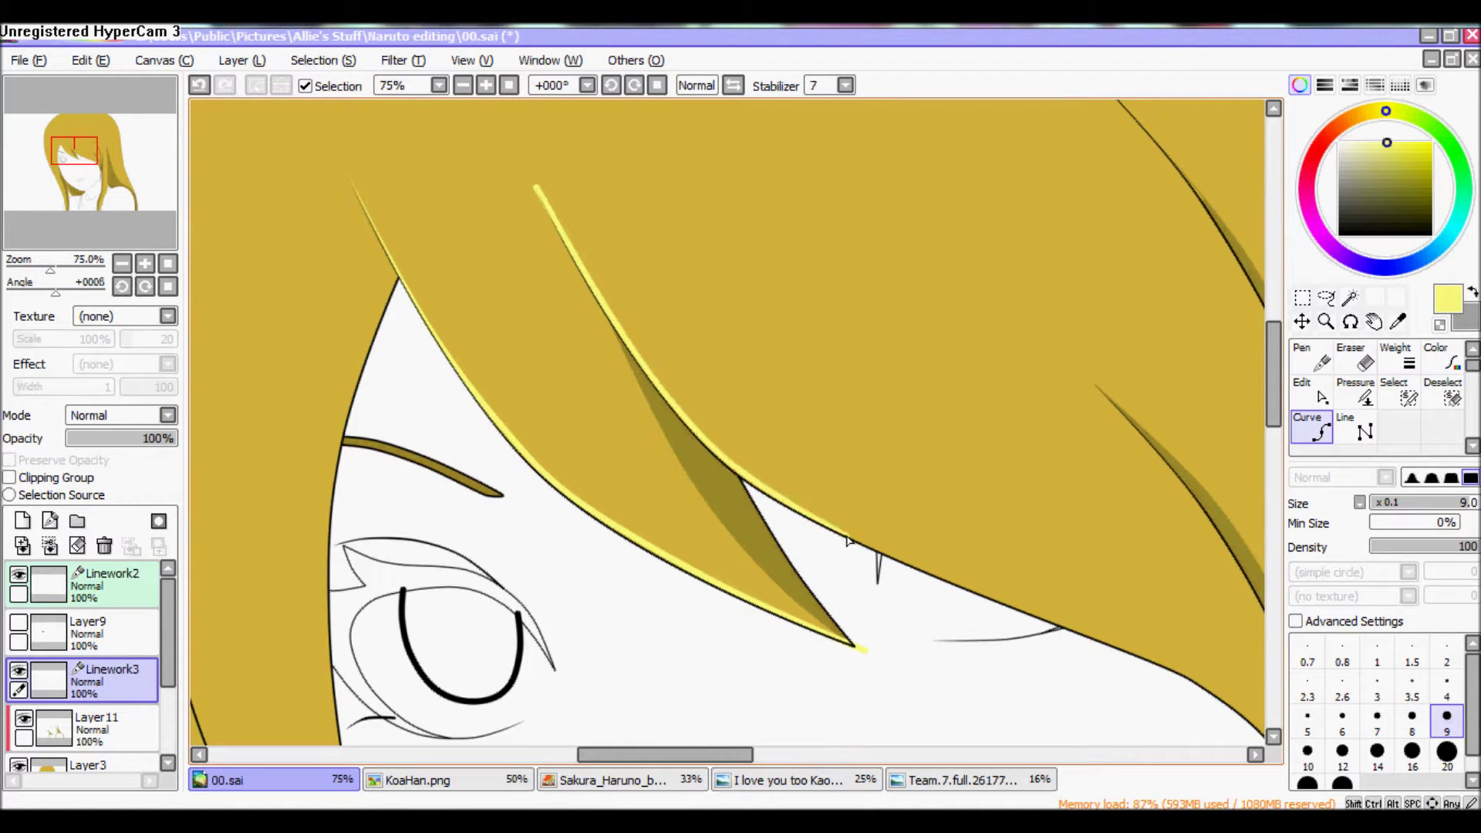
scroll(846, 540, right, 8)
scroll(845, 533, down, 6)
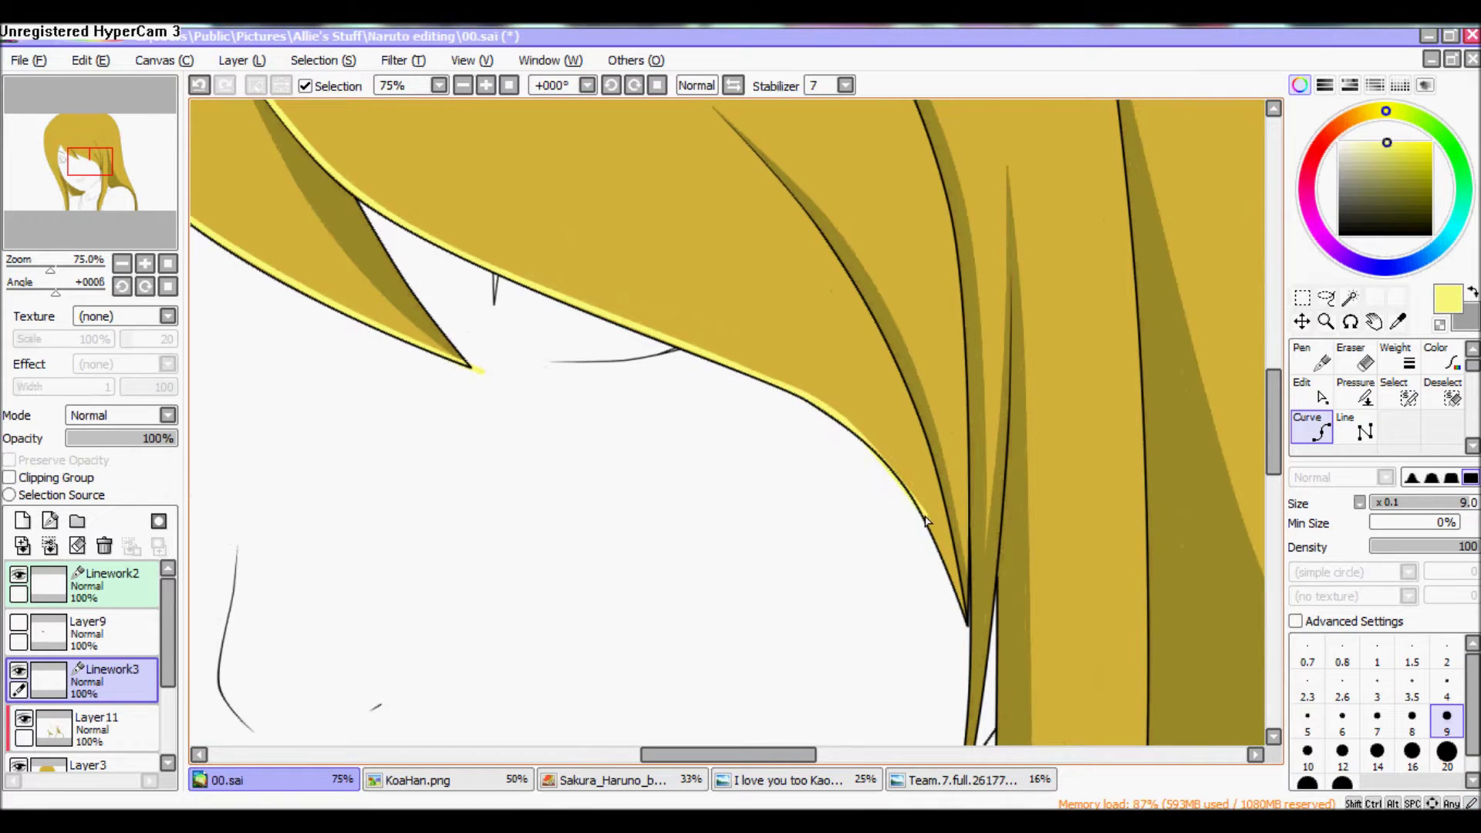
Adjust the control points of the long bang's highlight curve and taper its upper end with the Pressure tool
key(e)
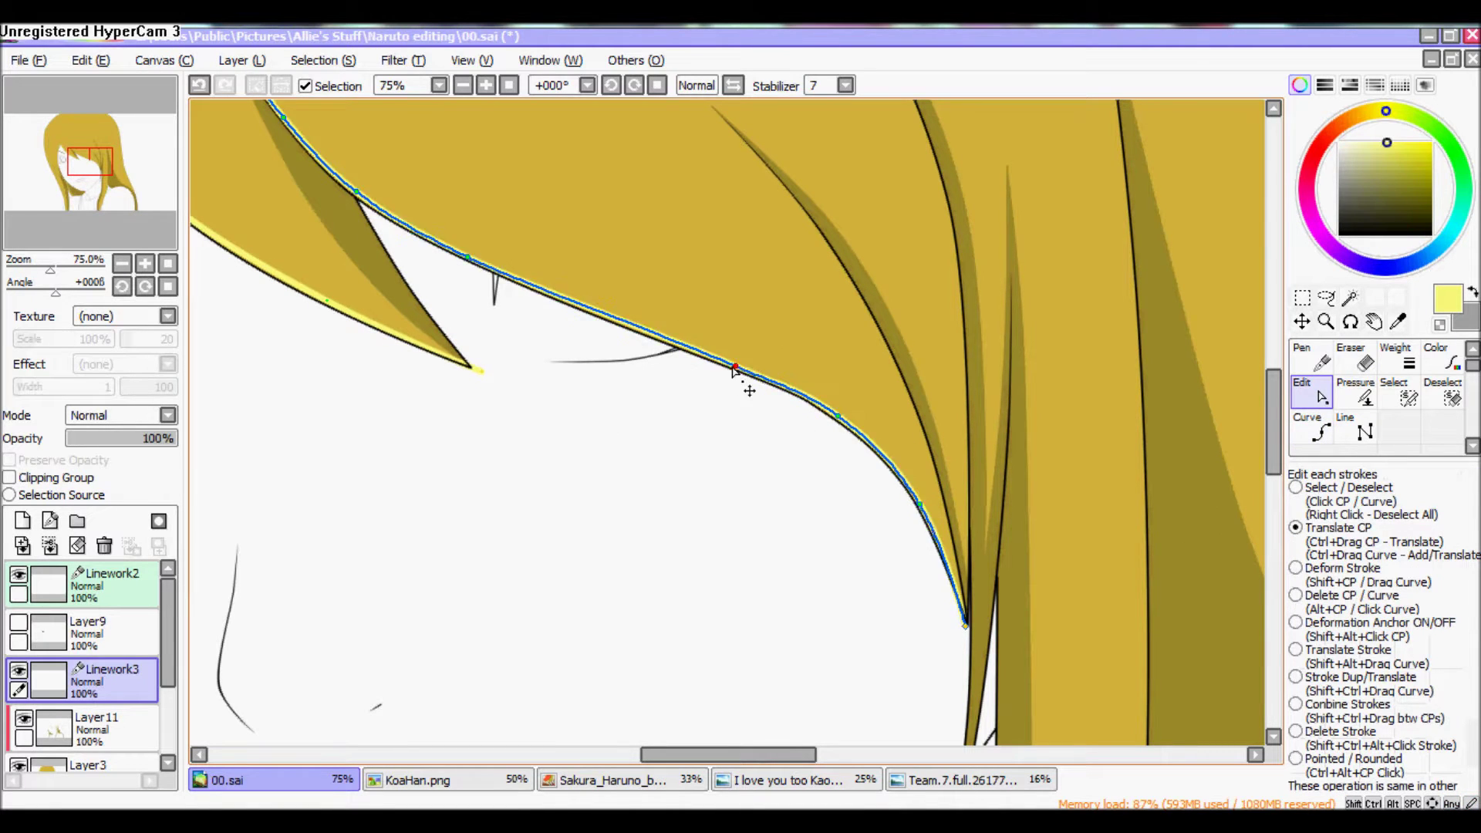
click(461, 85)
key(p)
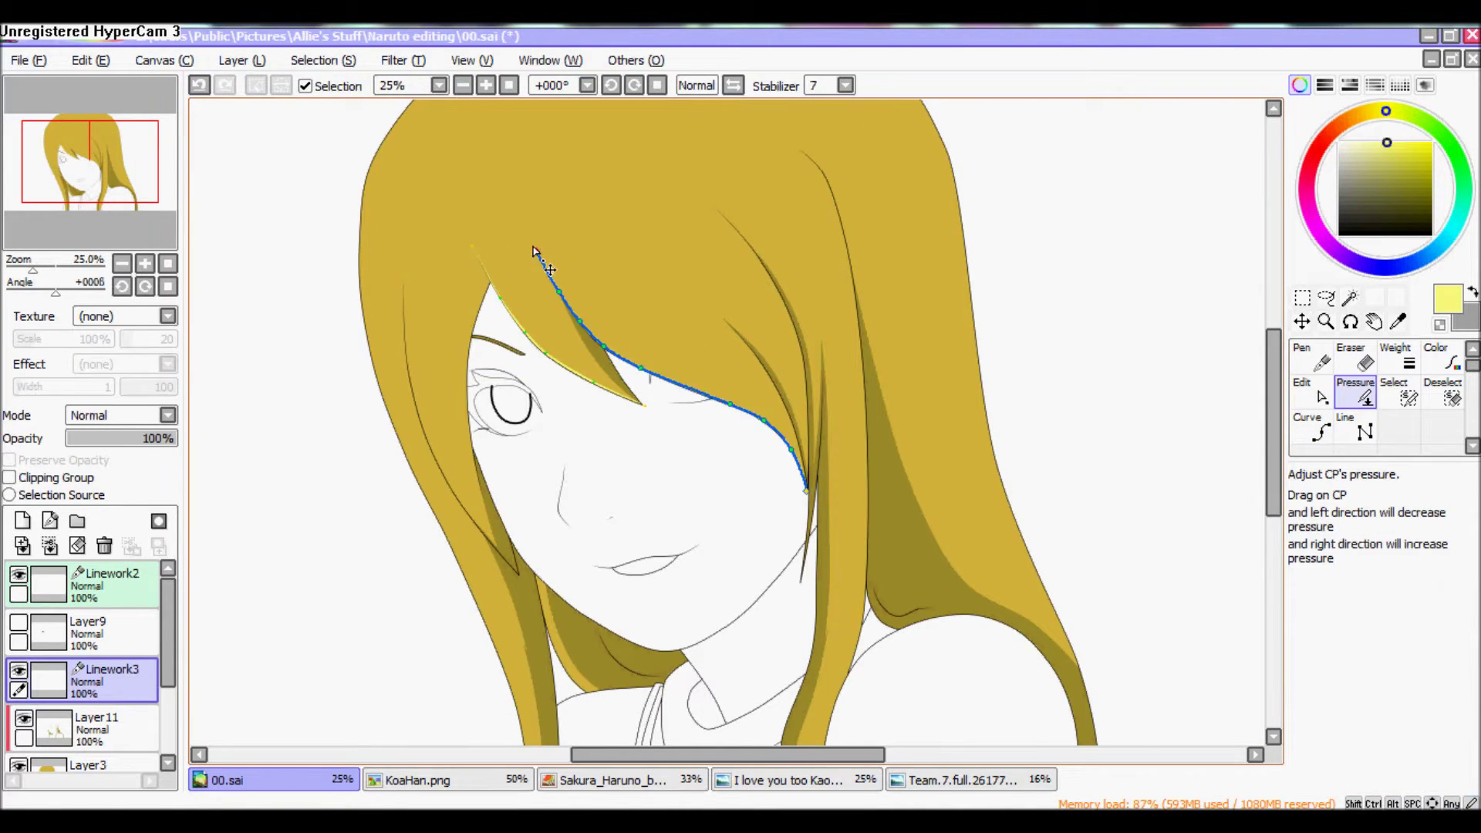
click(486, 85)
click(486, 86)
click(486, 85)
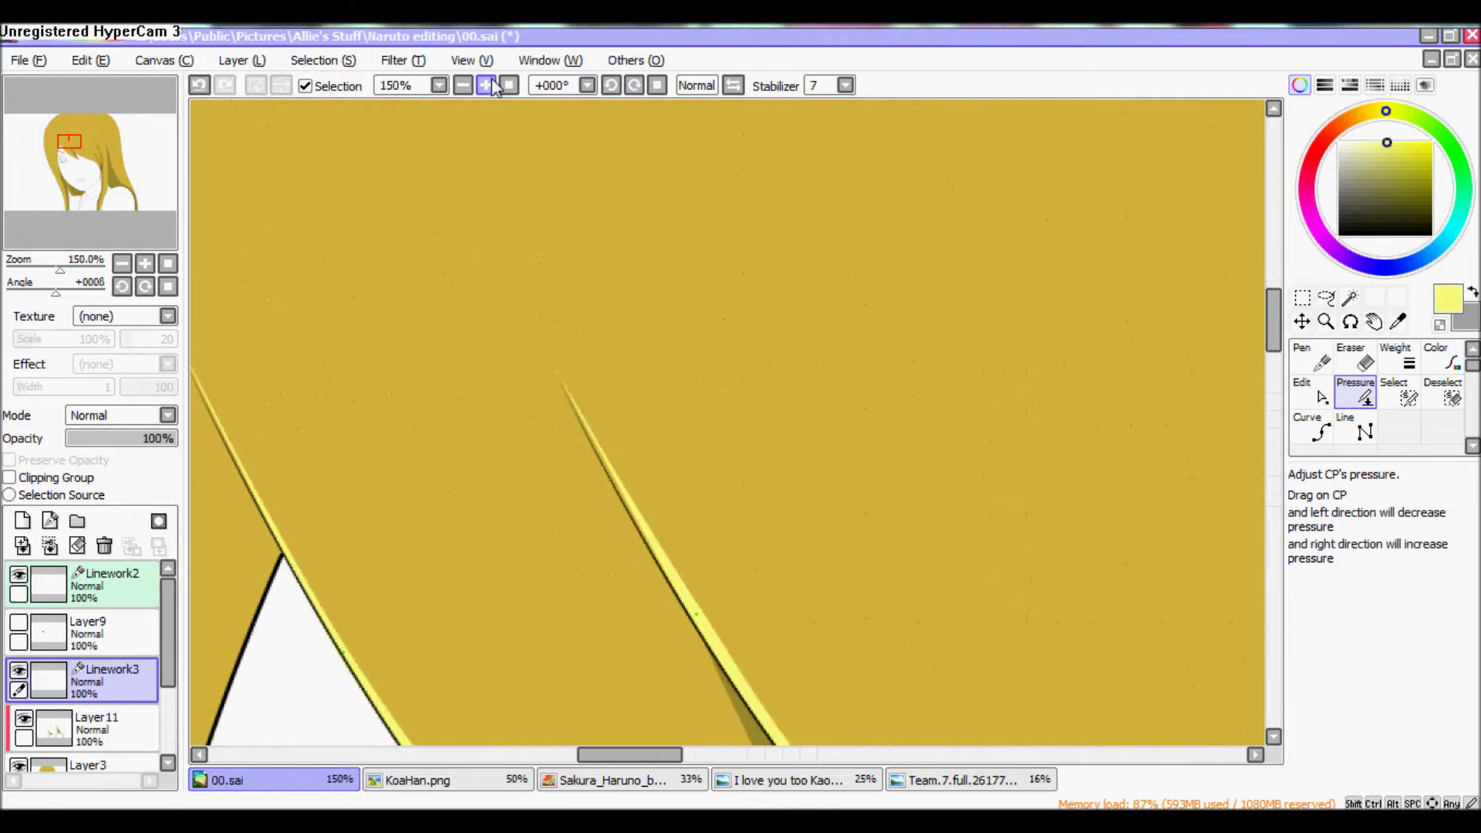
key(e)
click(456, 85)
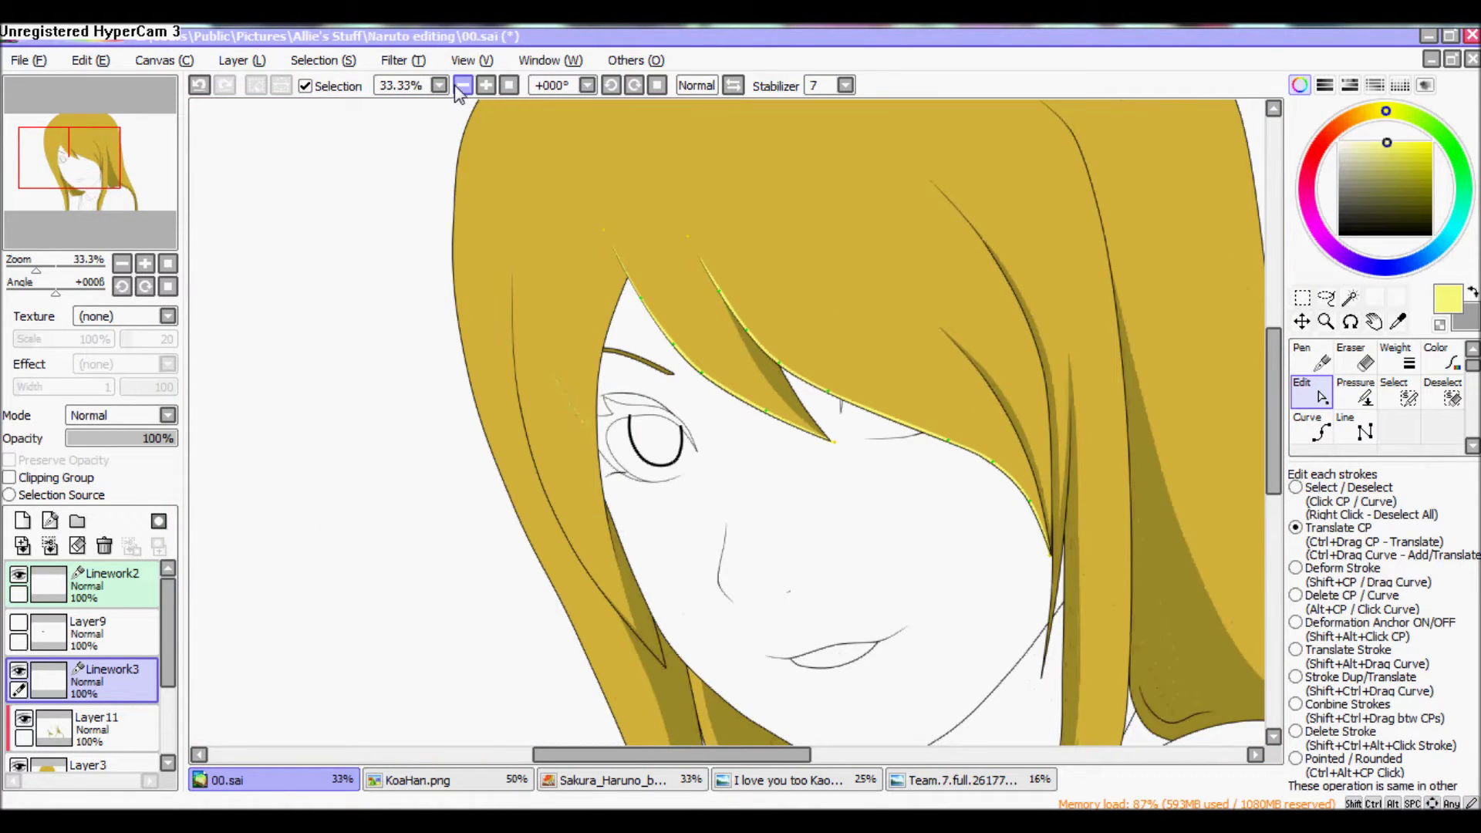
Draw a light yellow highlight curve down the long front strand beside the face, from the crown to the canvas's lower edge
key(c)
key(Up)
key(Right)
click(486, 86)
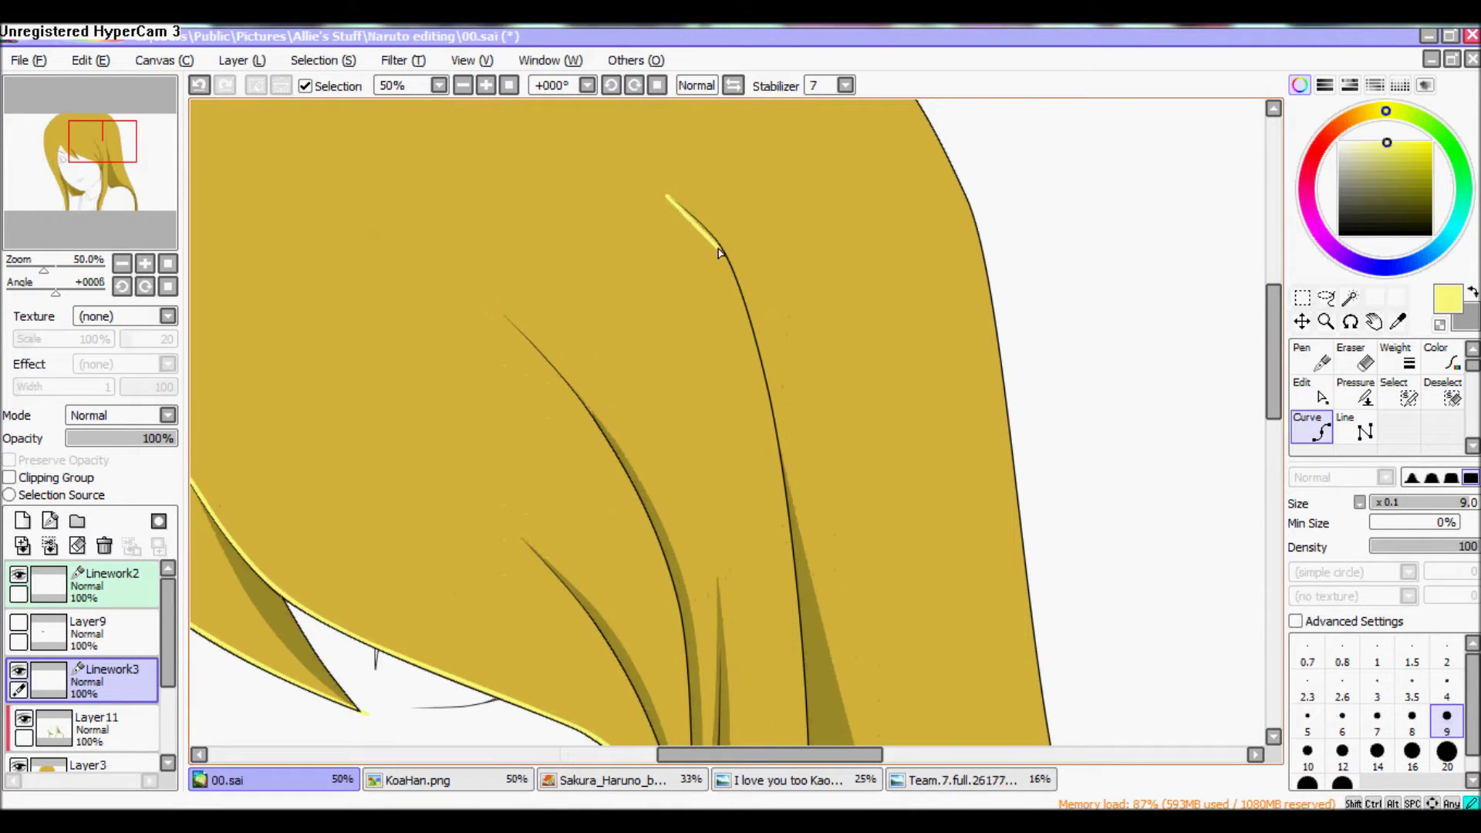
scroll(744, 313, down, 3)
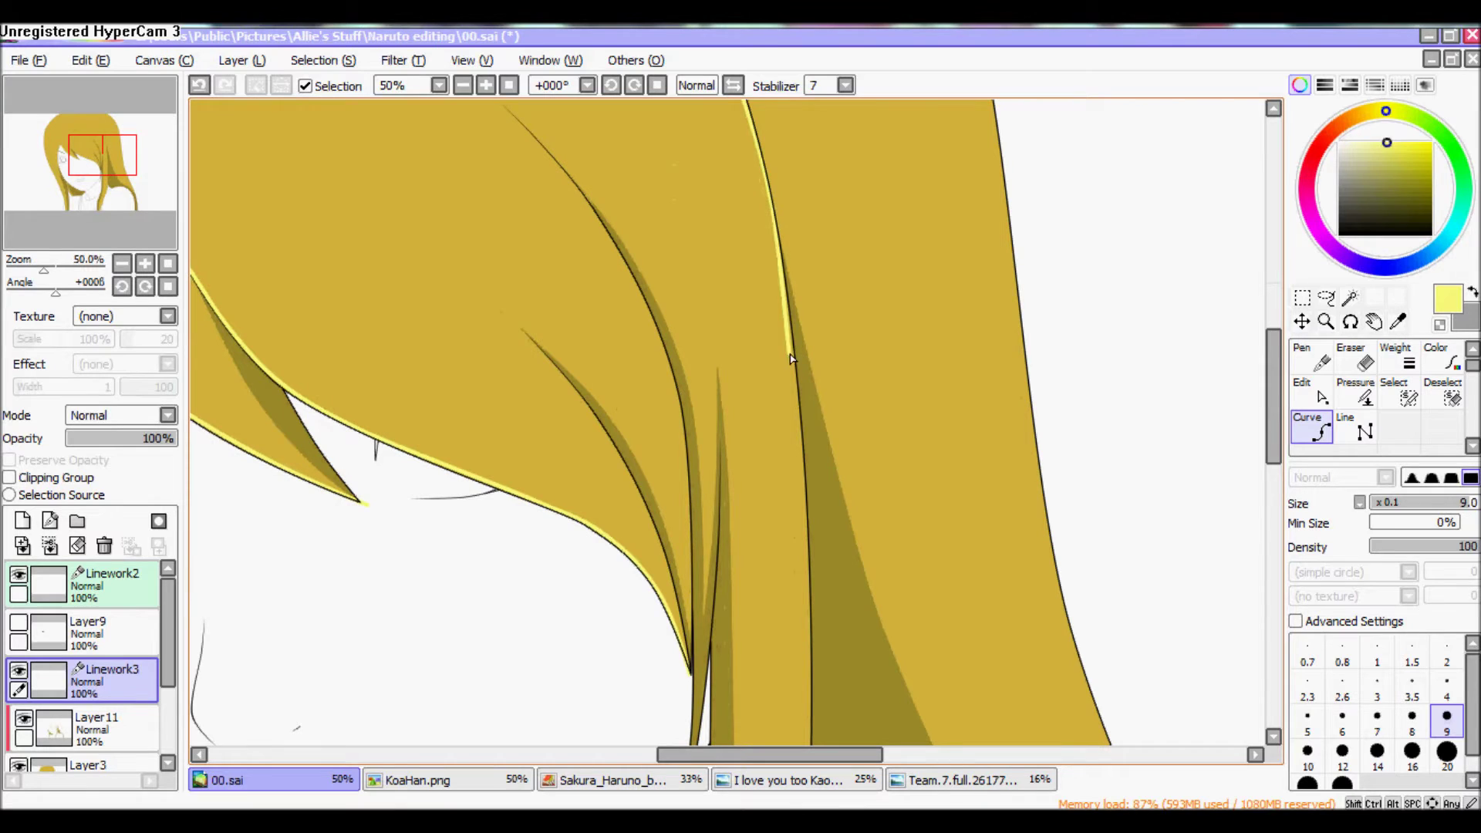
scroll(804, 537, down, 5)
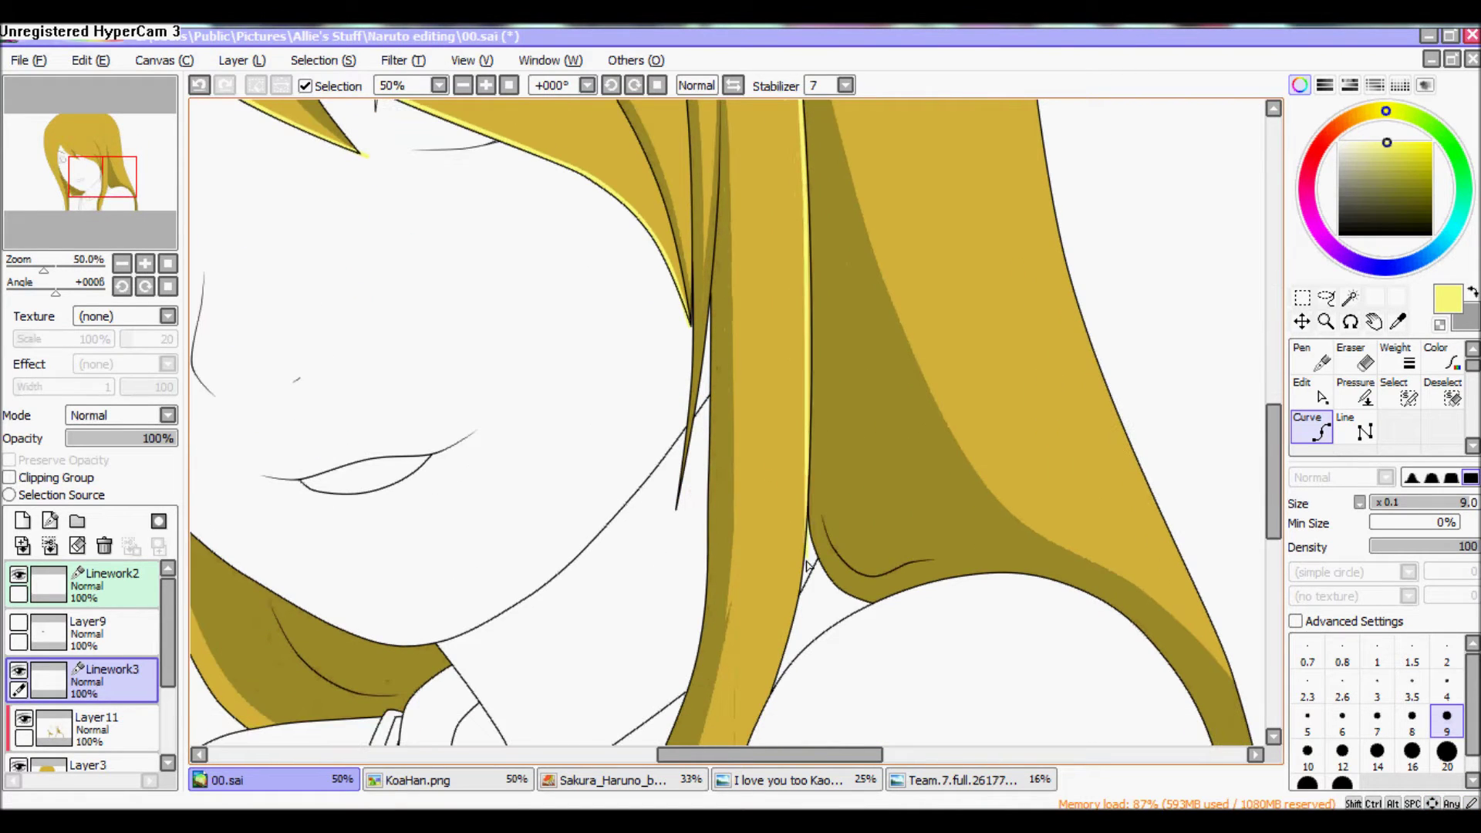
scroll(757, 707, down, 4)
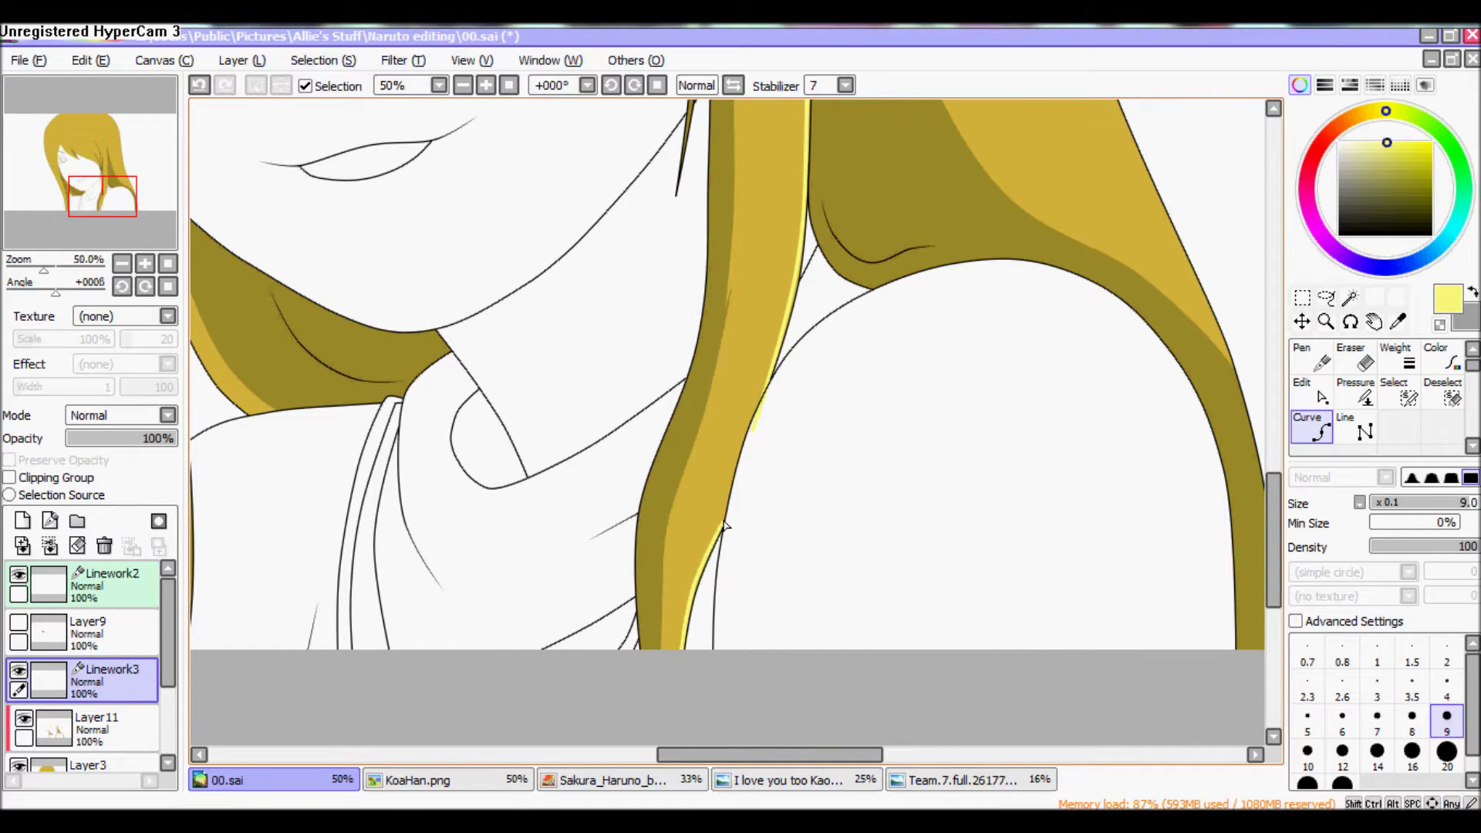
Reposition the front strand's highlight control points so the curve follows the line art up to its tapered upper end
key(ctrl)
scroll(725, 527, up, 4)
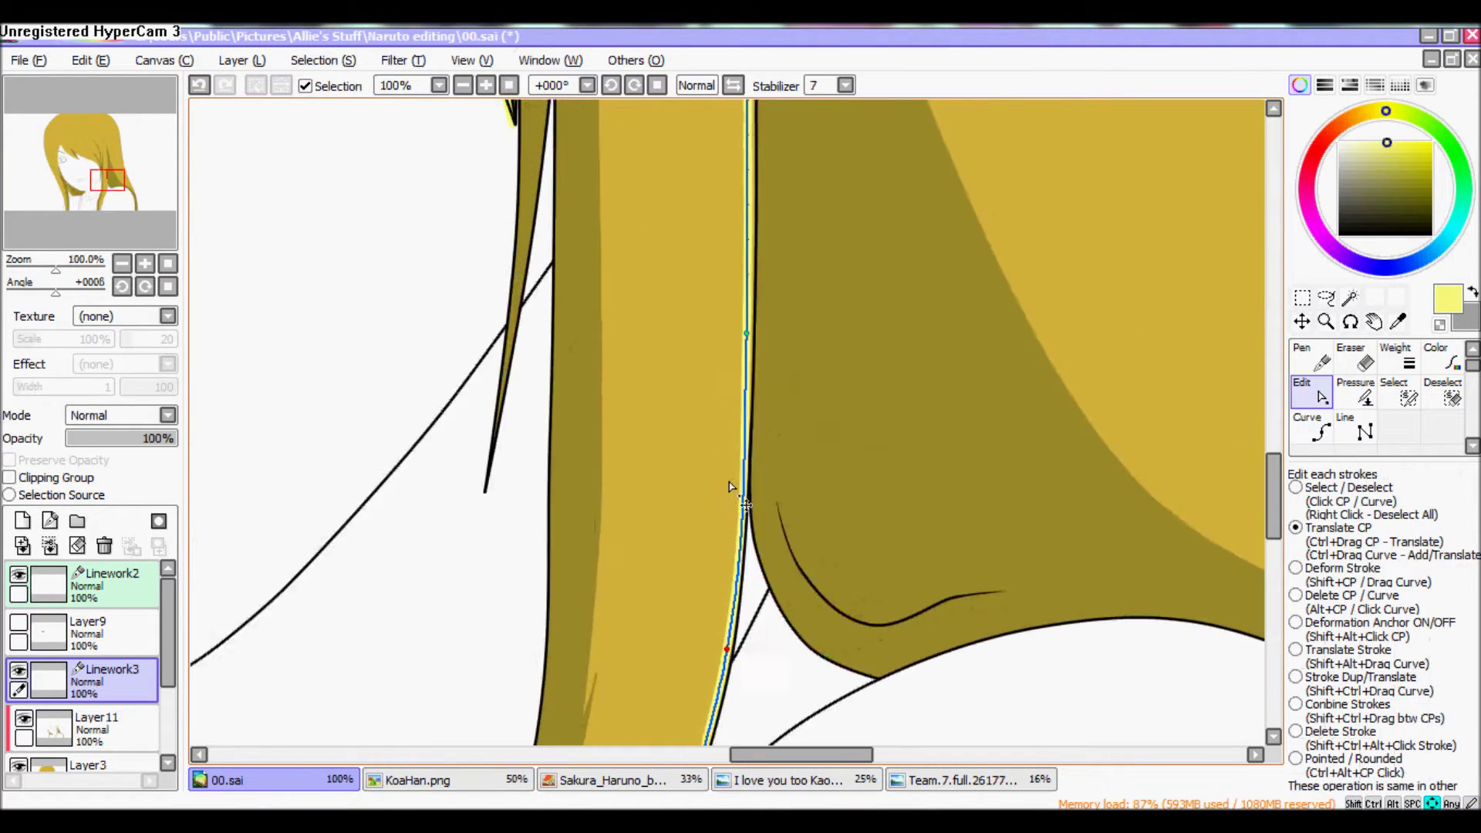
scroll(730, 487, up, 3)
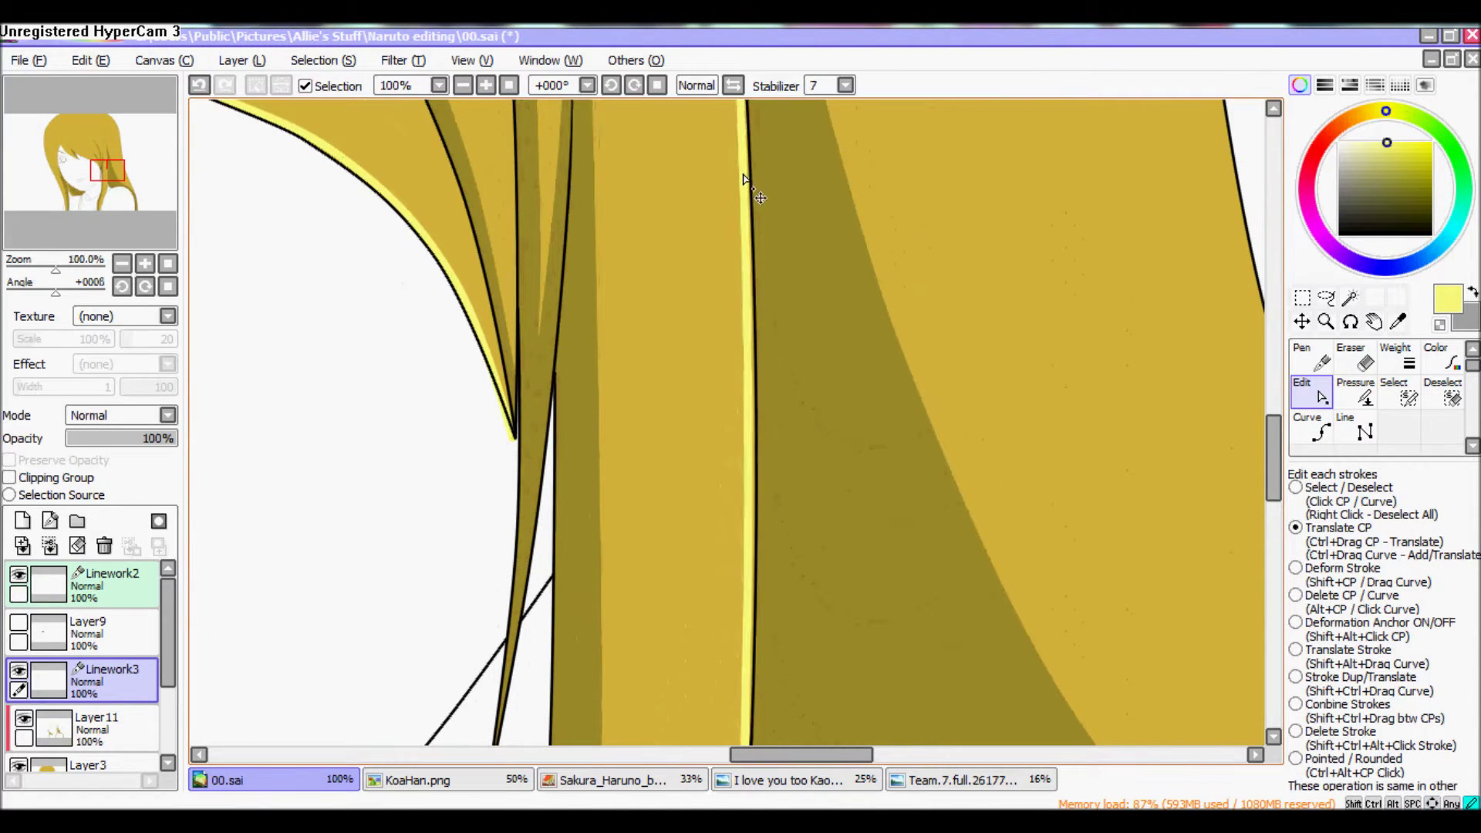
scroll(745, 173, up, 3)
scroll(677, 191, up, 3)
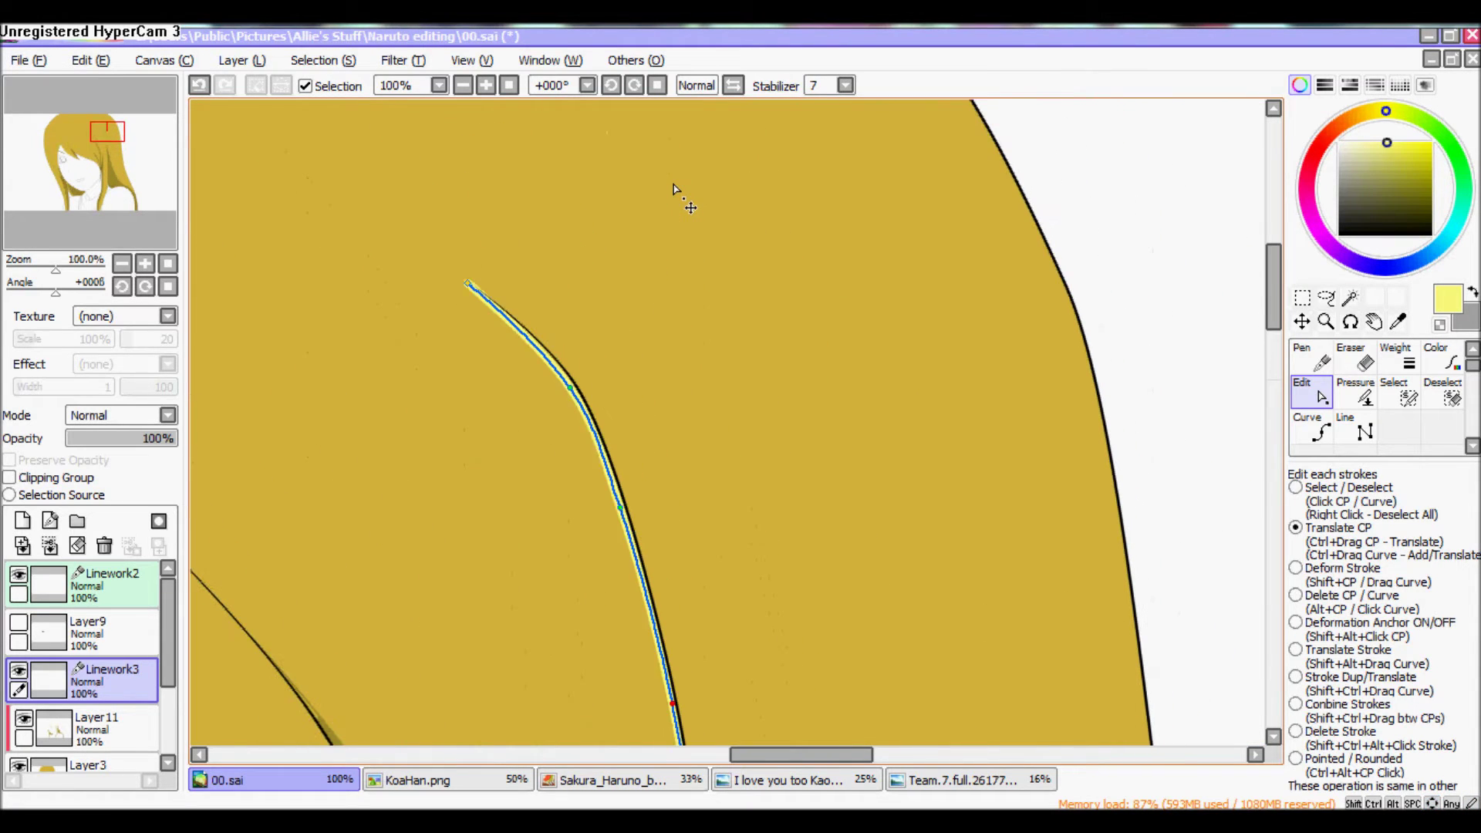
drag(469, 286, 495, 260)
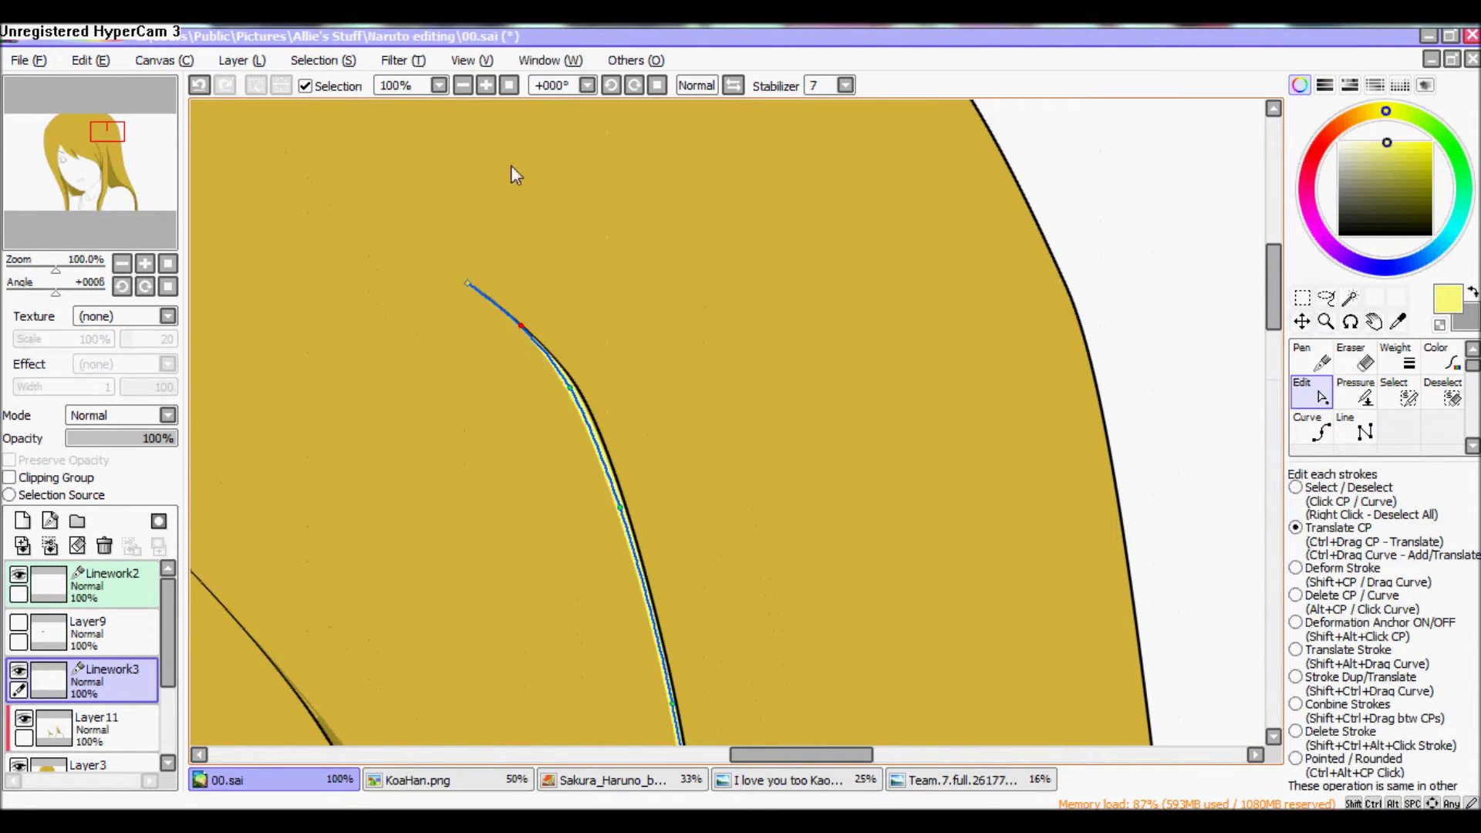
Add light yellow highlight curves along the remaining hair strands on the left side and in the right bangs
click(463, 85)
click(463, 86)
key(Down)
key(Down)
key(Left)
key(Left)
key(Left)
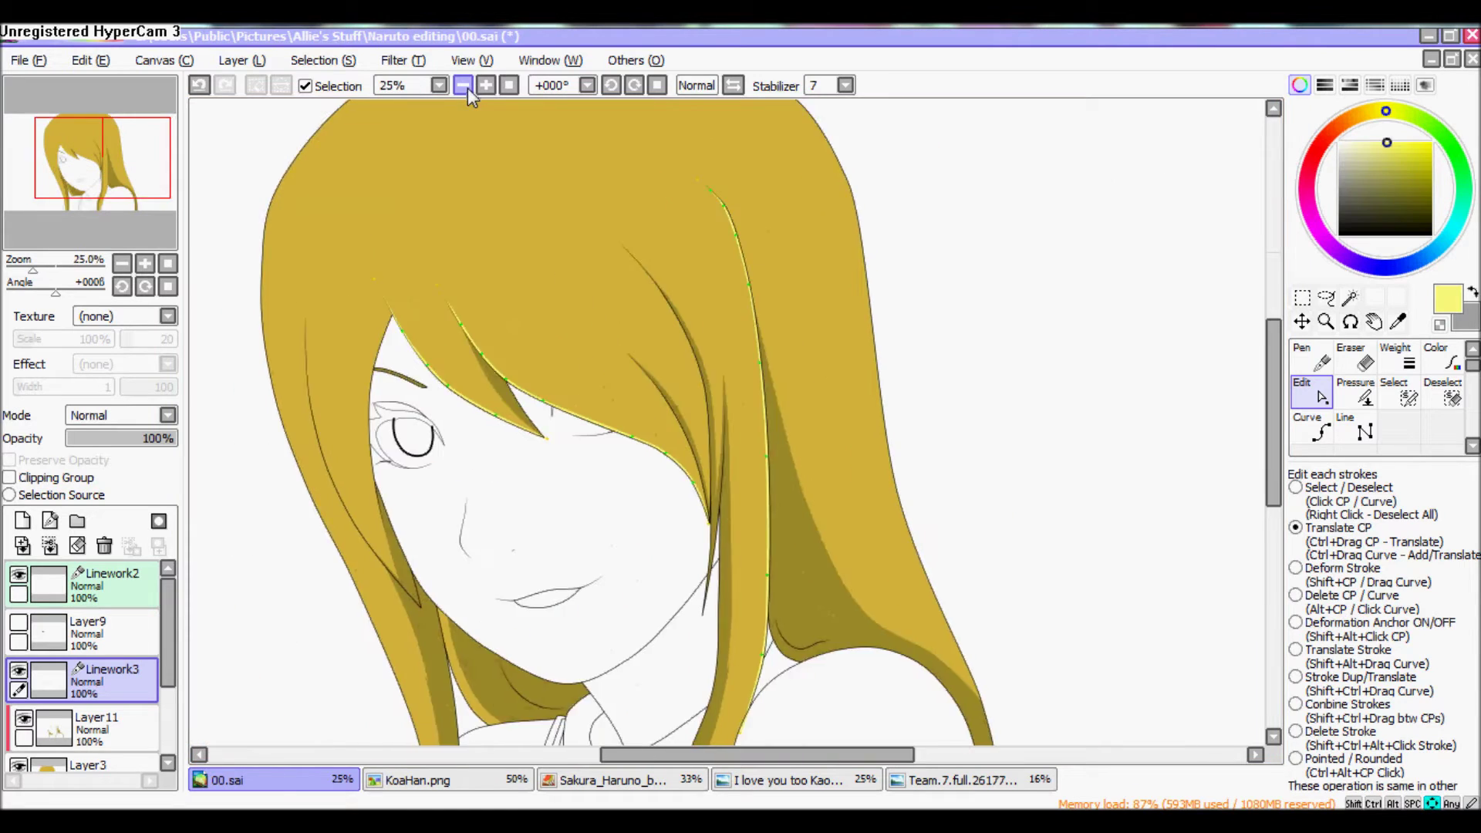
click(1311, 429)
click(486, 86)
click(486, 86)
click(464, 86)
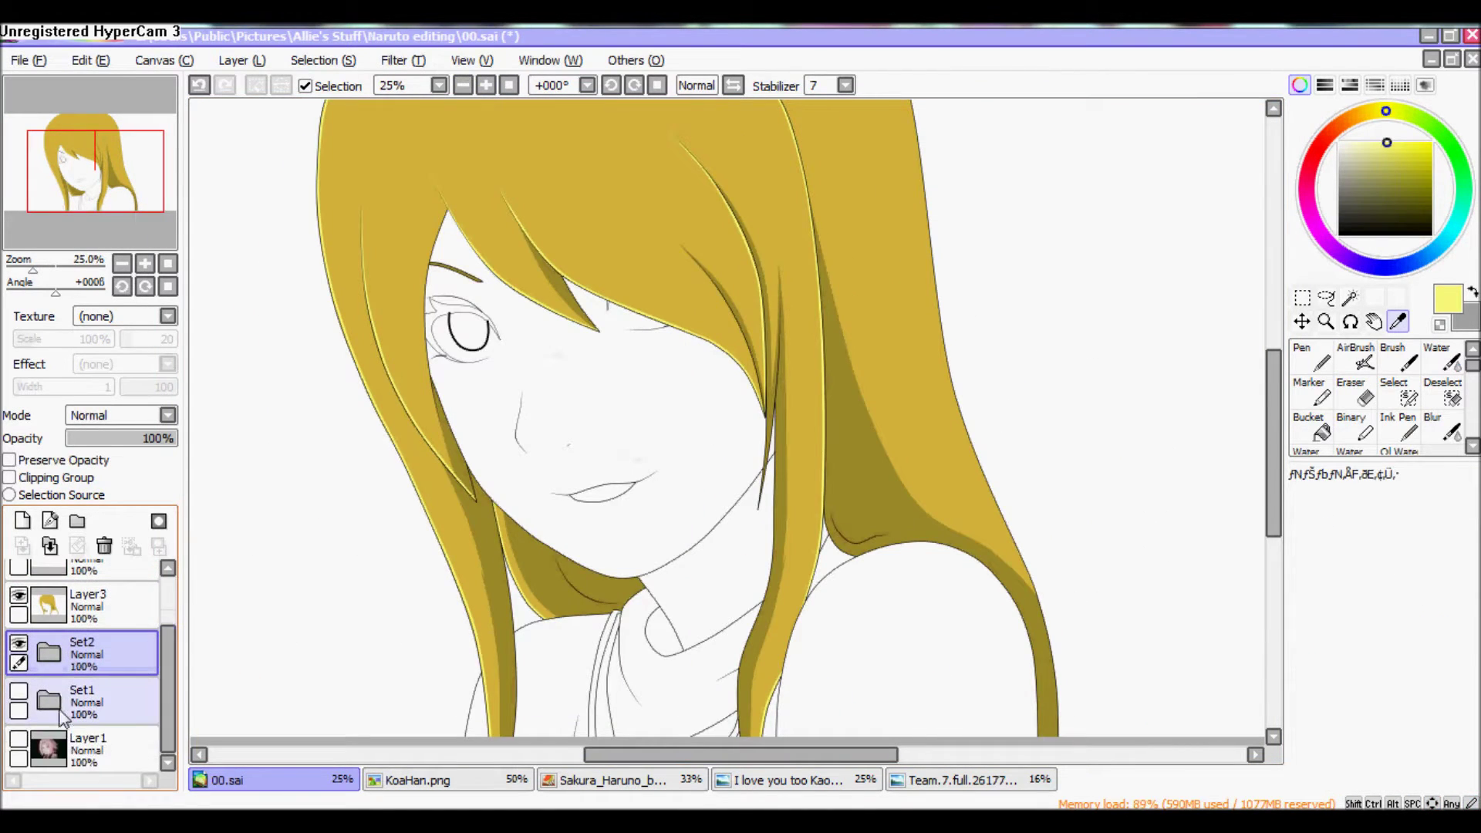
Show Set1, move the skin layer Layer5 out of it to just above the folder, and collapse and hide Set1
click(32, 706)
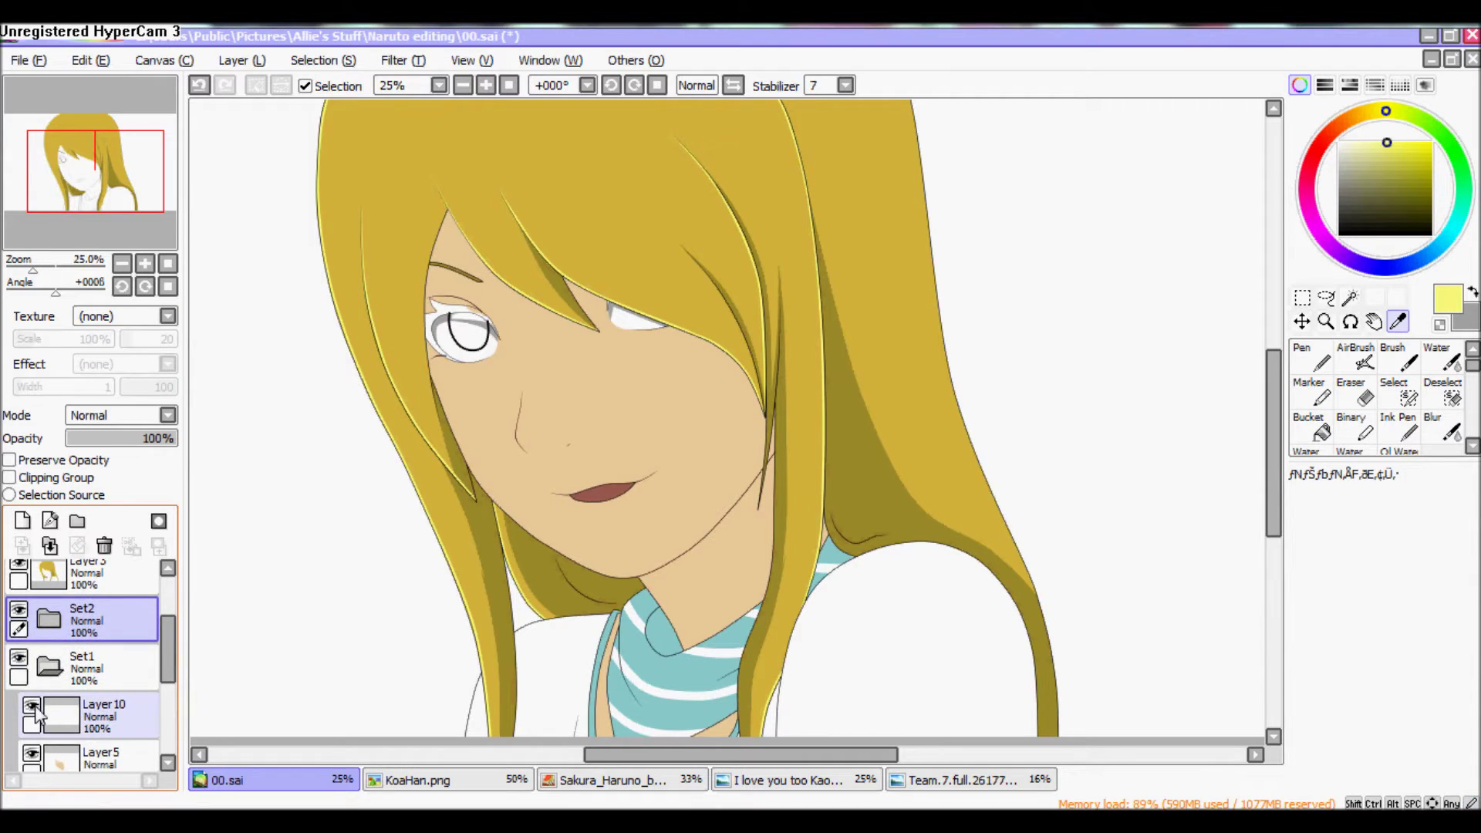
drag(85, 758, 74, 617)
click(50, 679)
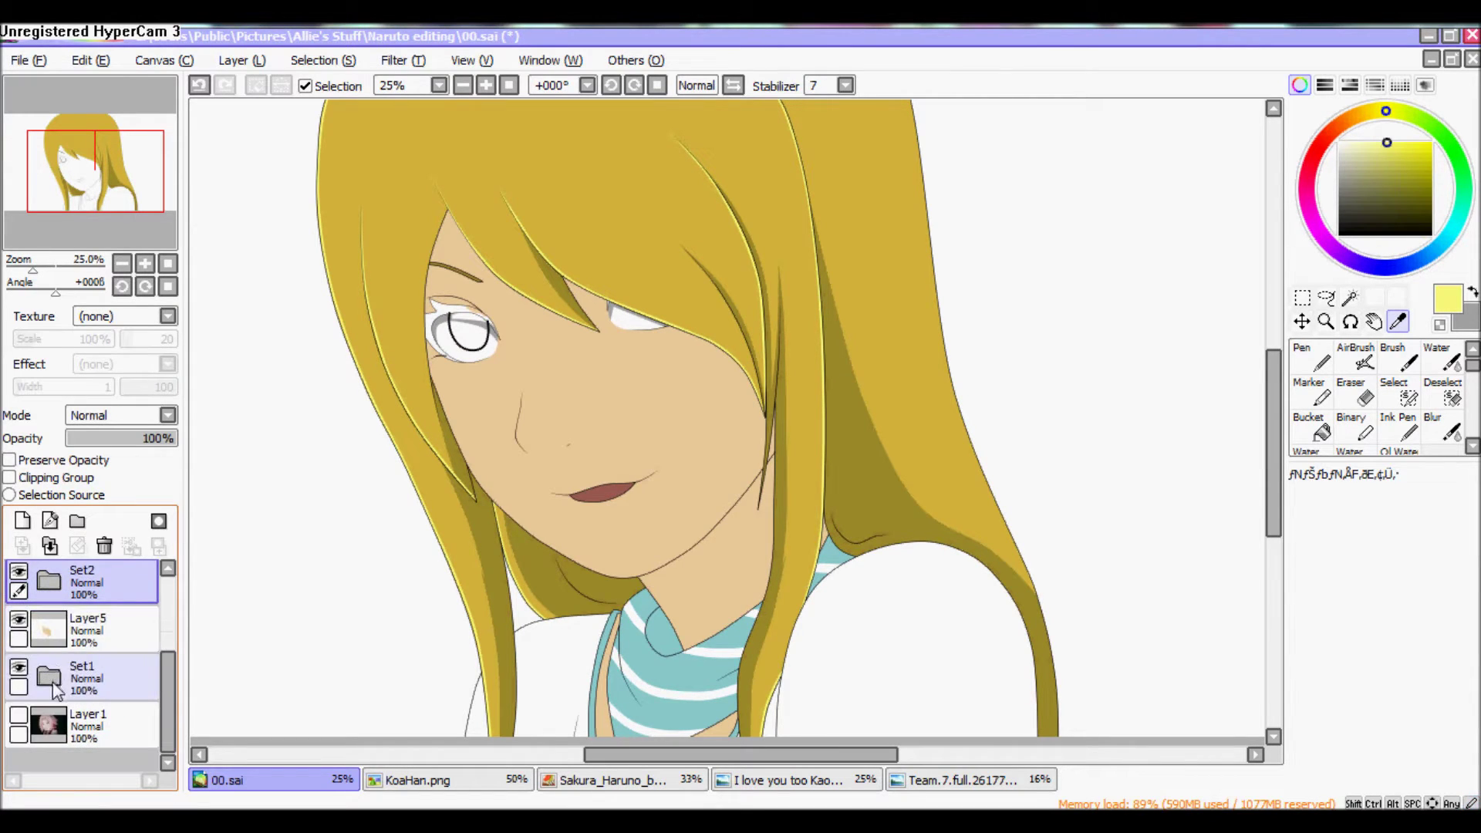
click(18, 668)
Add a normal layer and a linework layer above Layer5, and hide Set2
click(85, 630)
click(48, 588)
click(134, 628)
click(1374, 322)
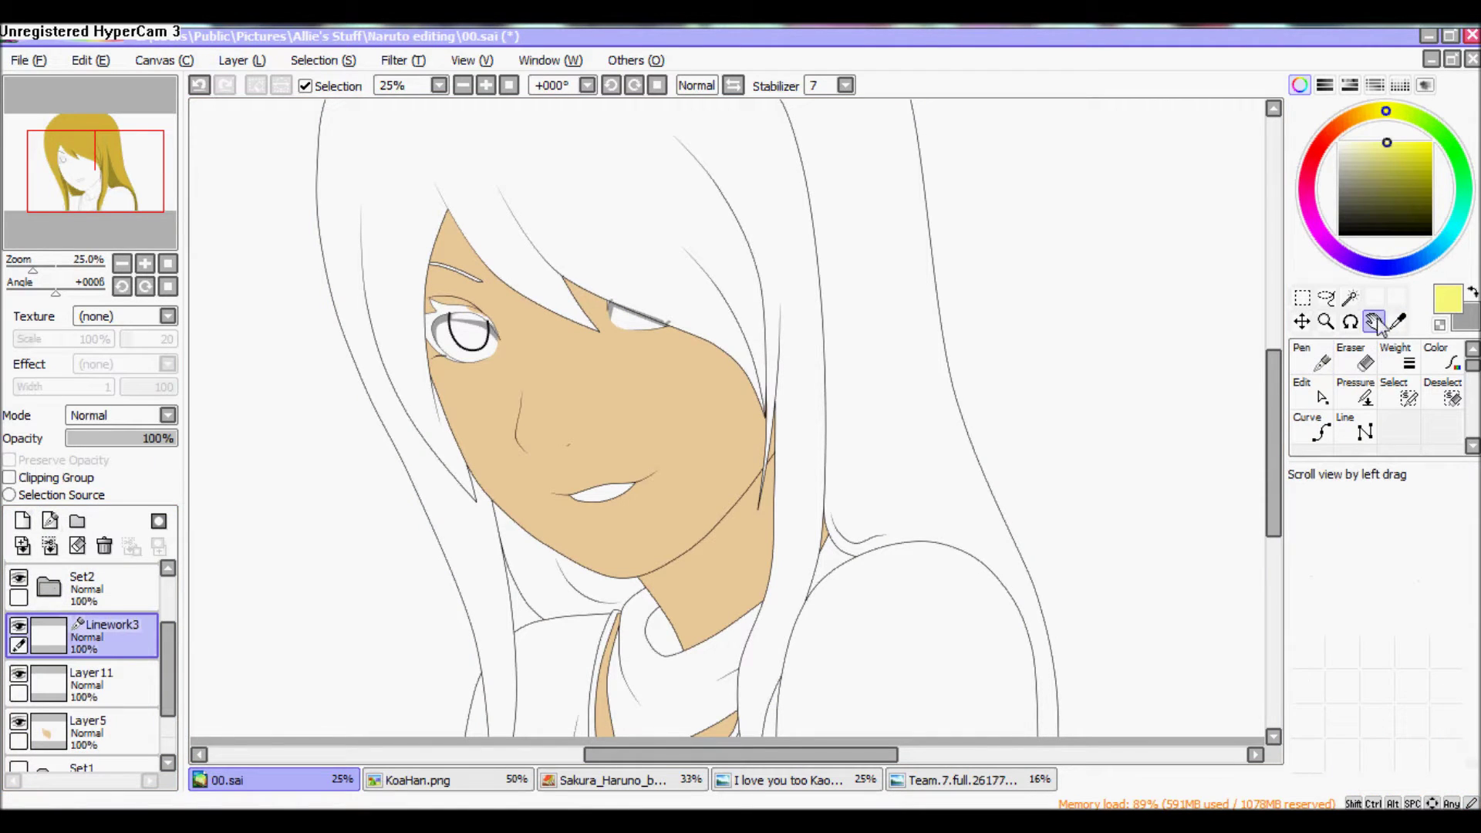
click(18, 577)
Sample the darker skin shadow tone from the blonde girl in KoaHan.png and return to 00.sai with the Curve tool
click(463, 780)
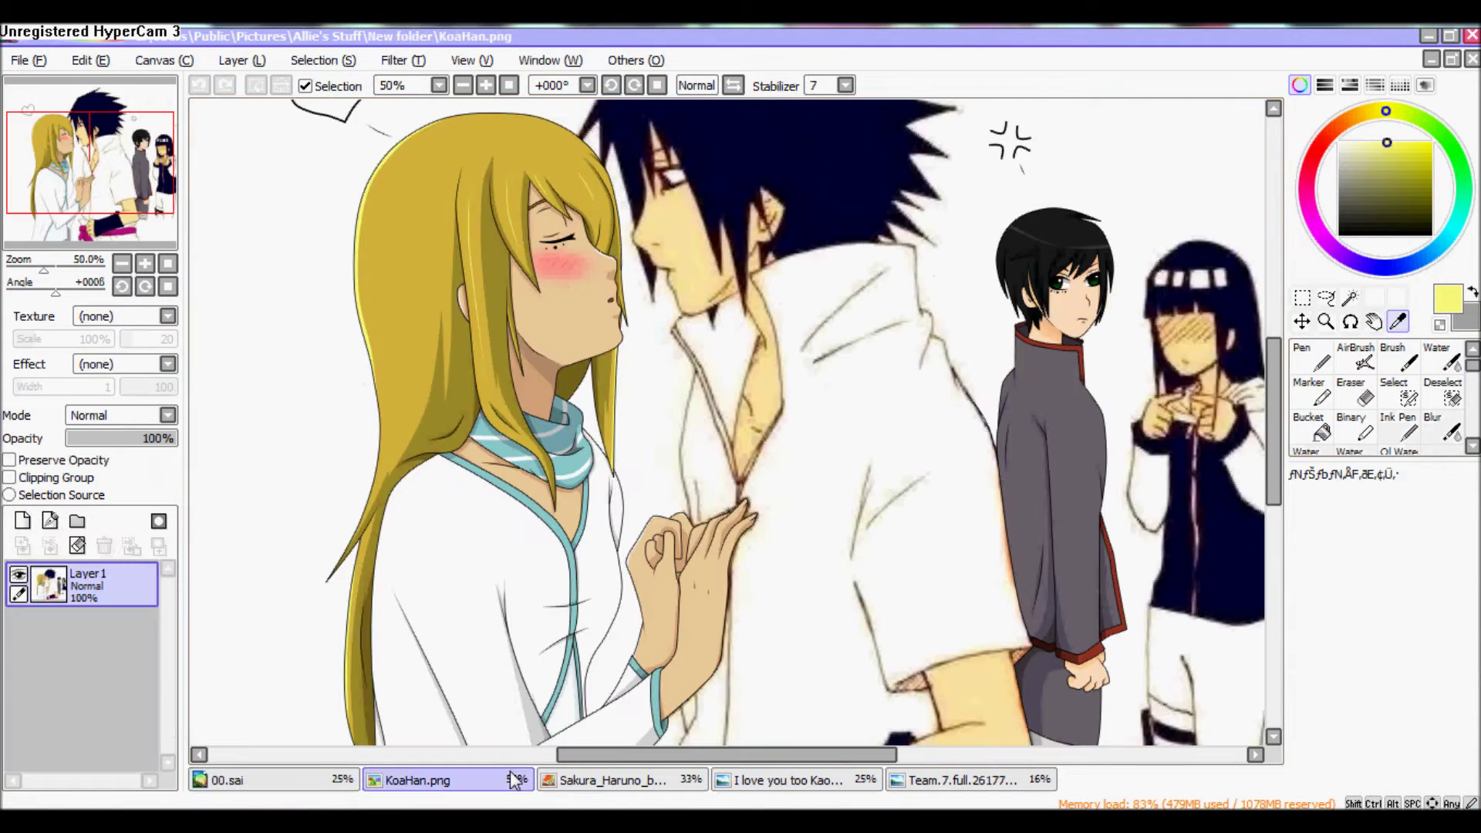
click(551, 396)
click(347, 786)
click(1321, 429)
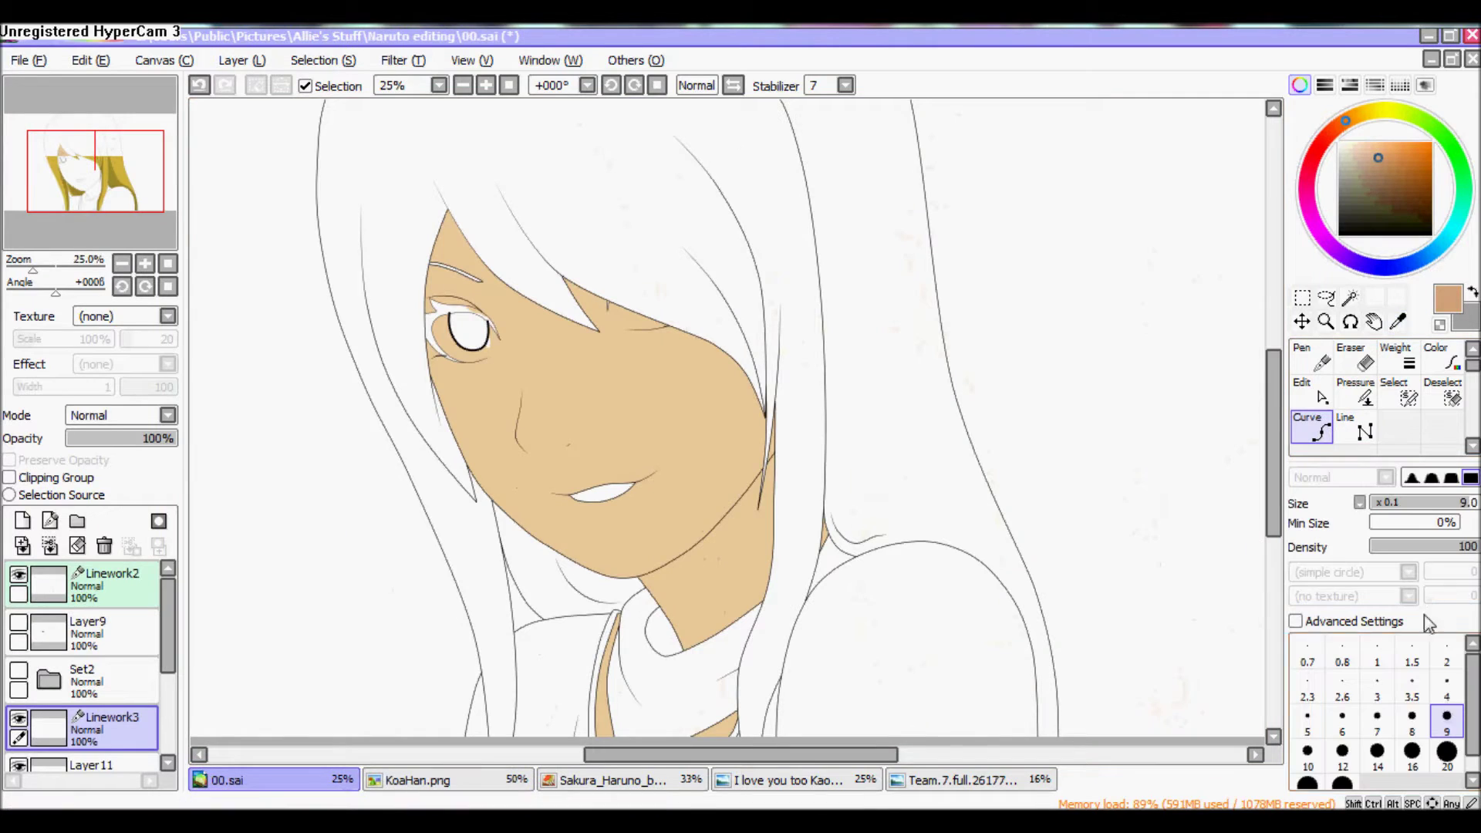
Draw skin shadow curves beneath the left bang and down the left edge of the face with the size 30 Curve tool
click(487, 85)
click(486, 86)
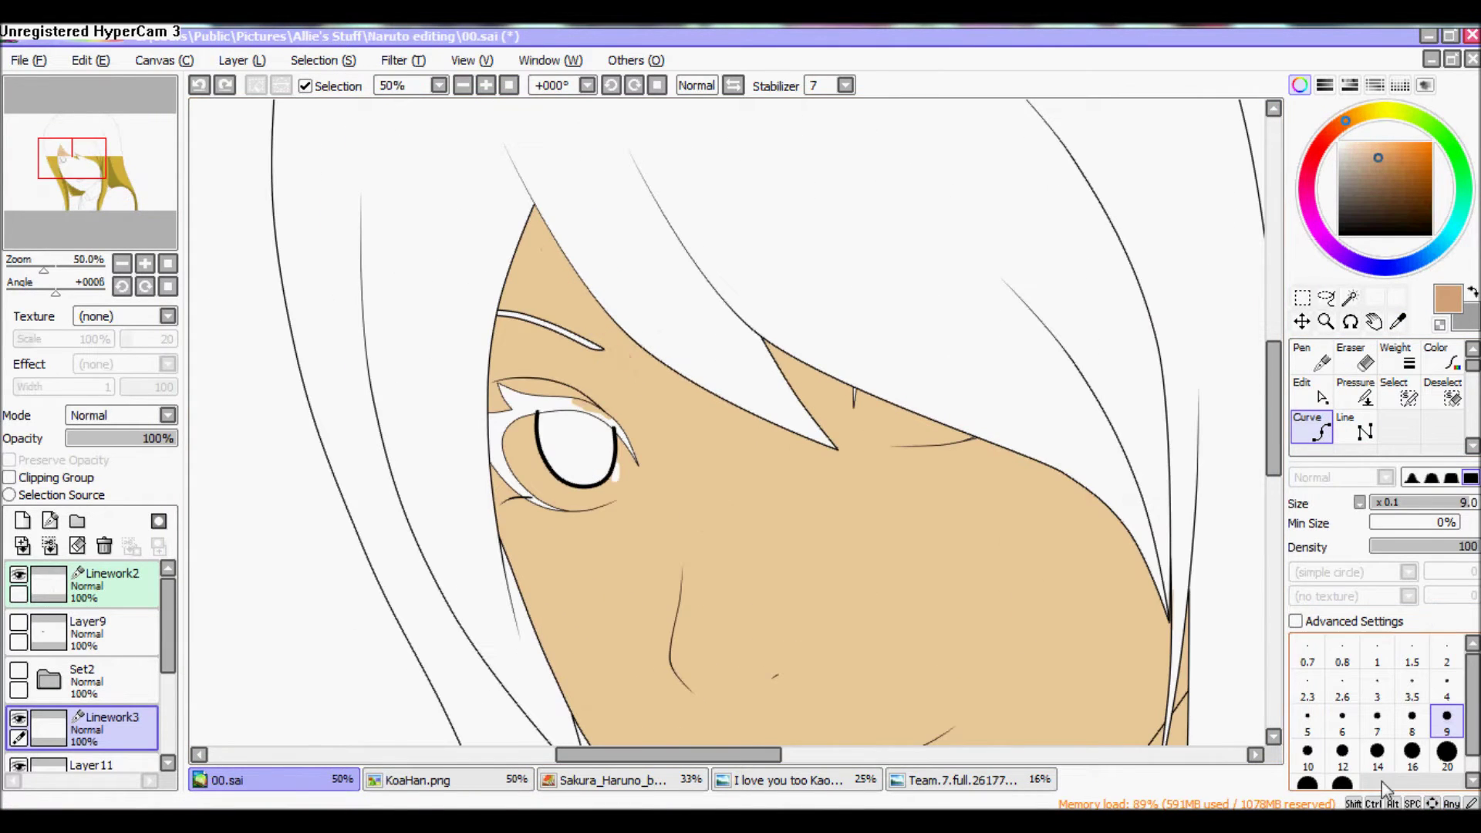
key(bracketright)
key(bracketright)
key(bracketright)
click(587, 456)
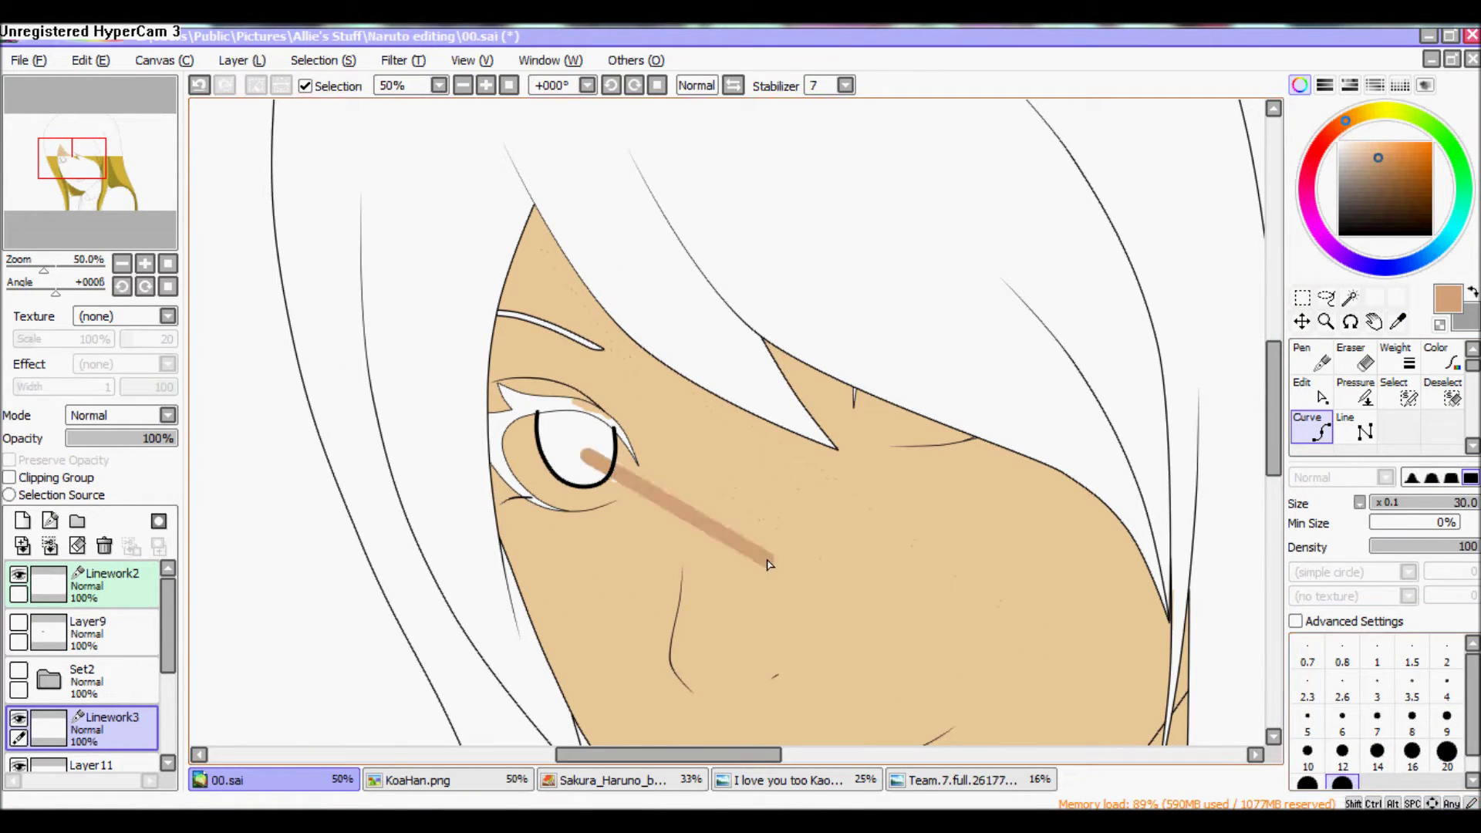
key(Escape)
click(525, 202)
click(679, 390)
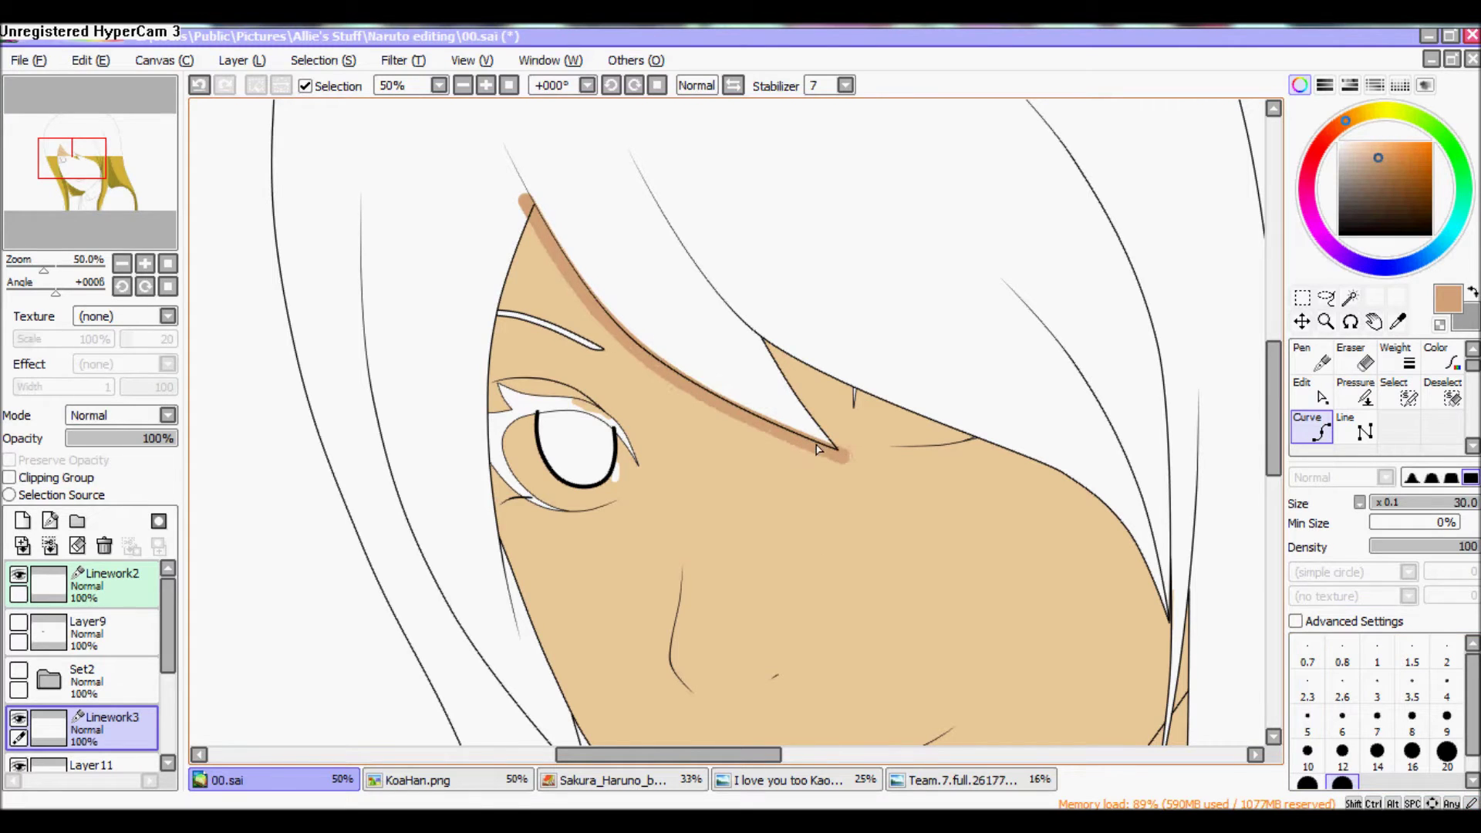
key(Return)
scroll(679, 309, down, 3)
click(506, 185)
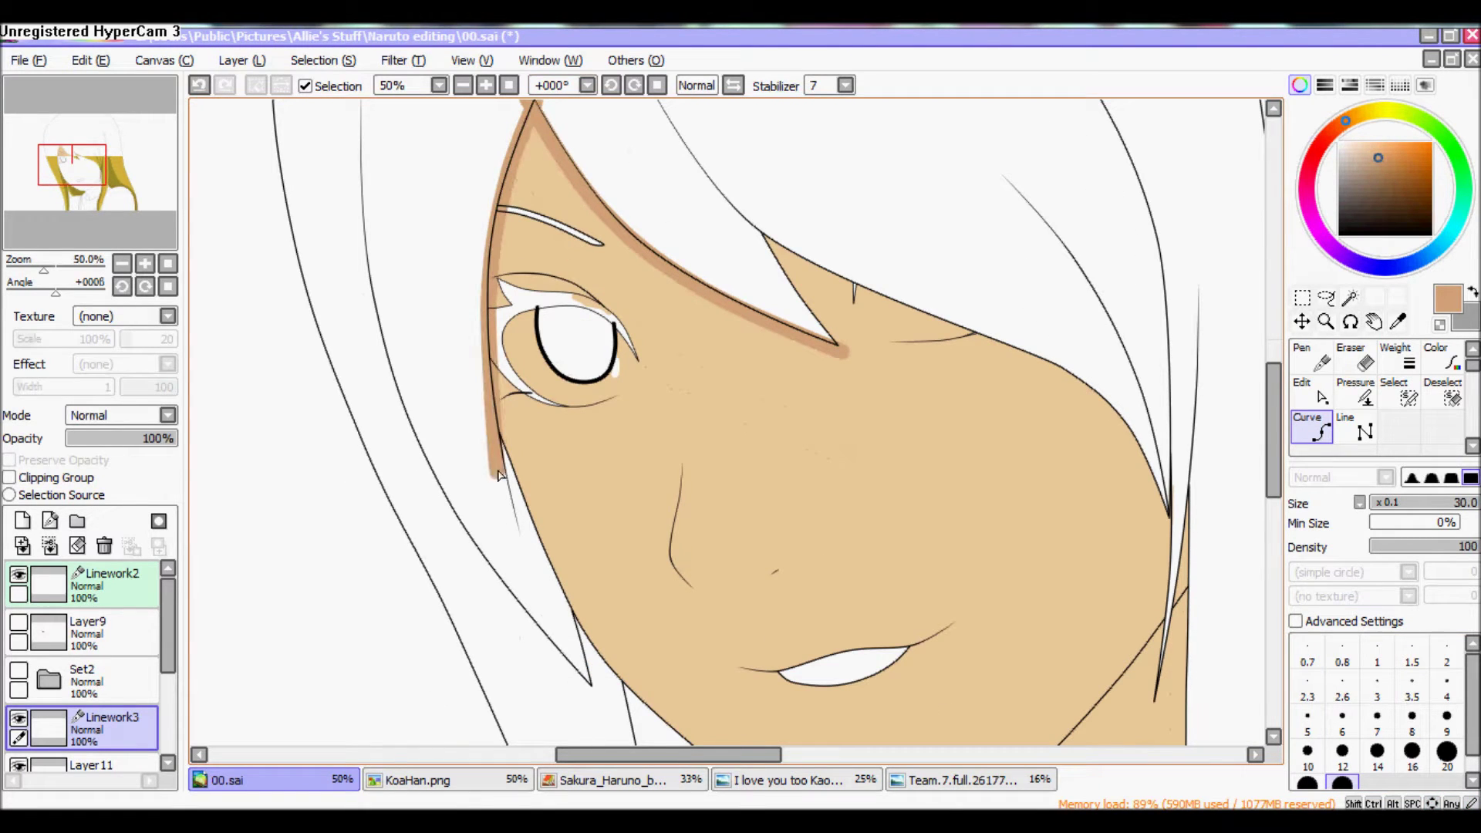
Hide Layer5, show the Layer1 reference, and draw a shadow curve beneath the long right bang
scroll(503, 474, right, 8)
drag(168, 675, 168, 747)
click(18, 643)
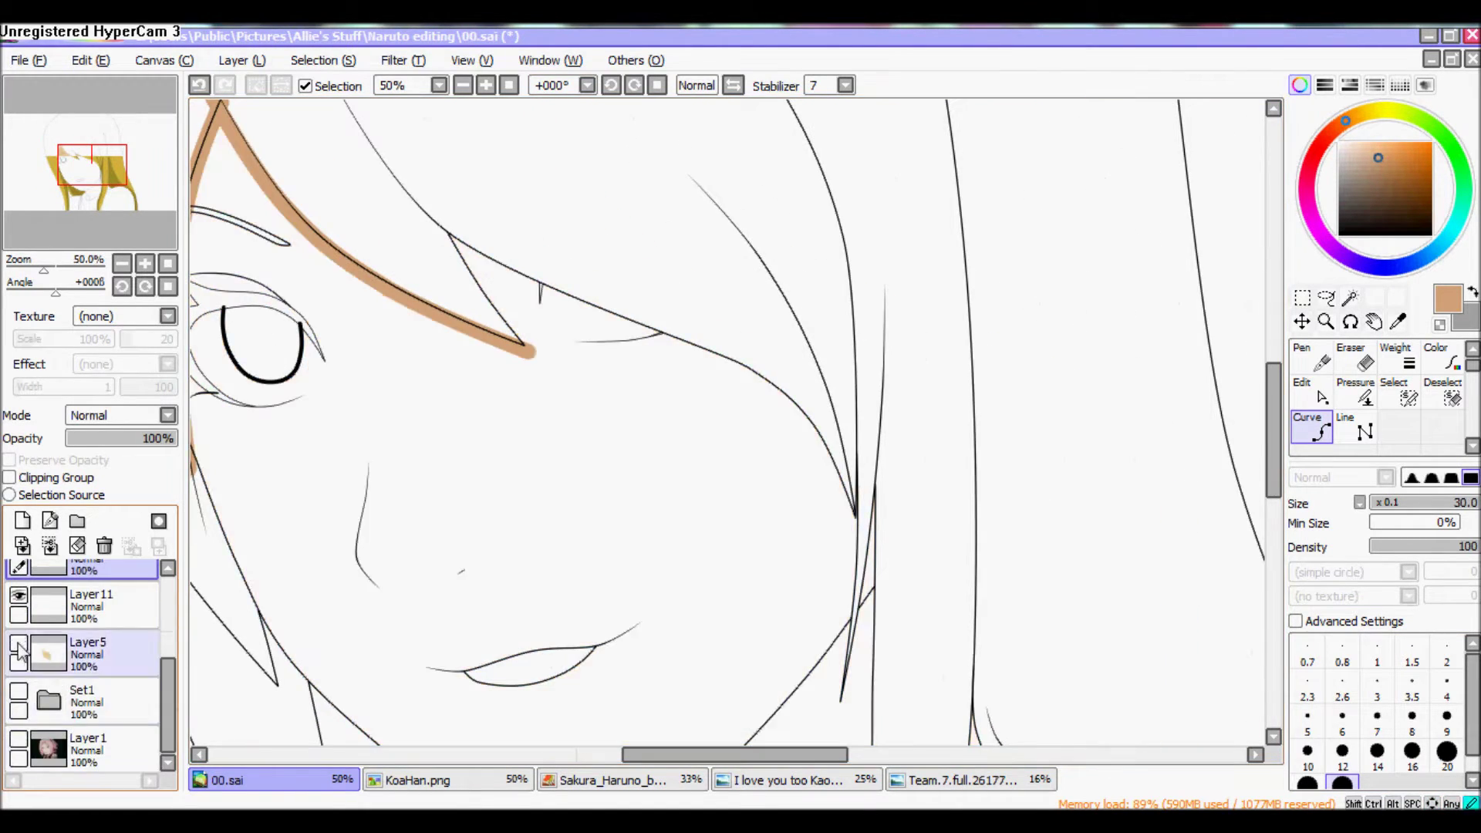
click(18, 739)
click(444, 229)
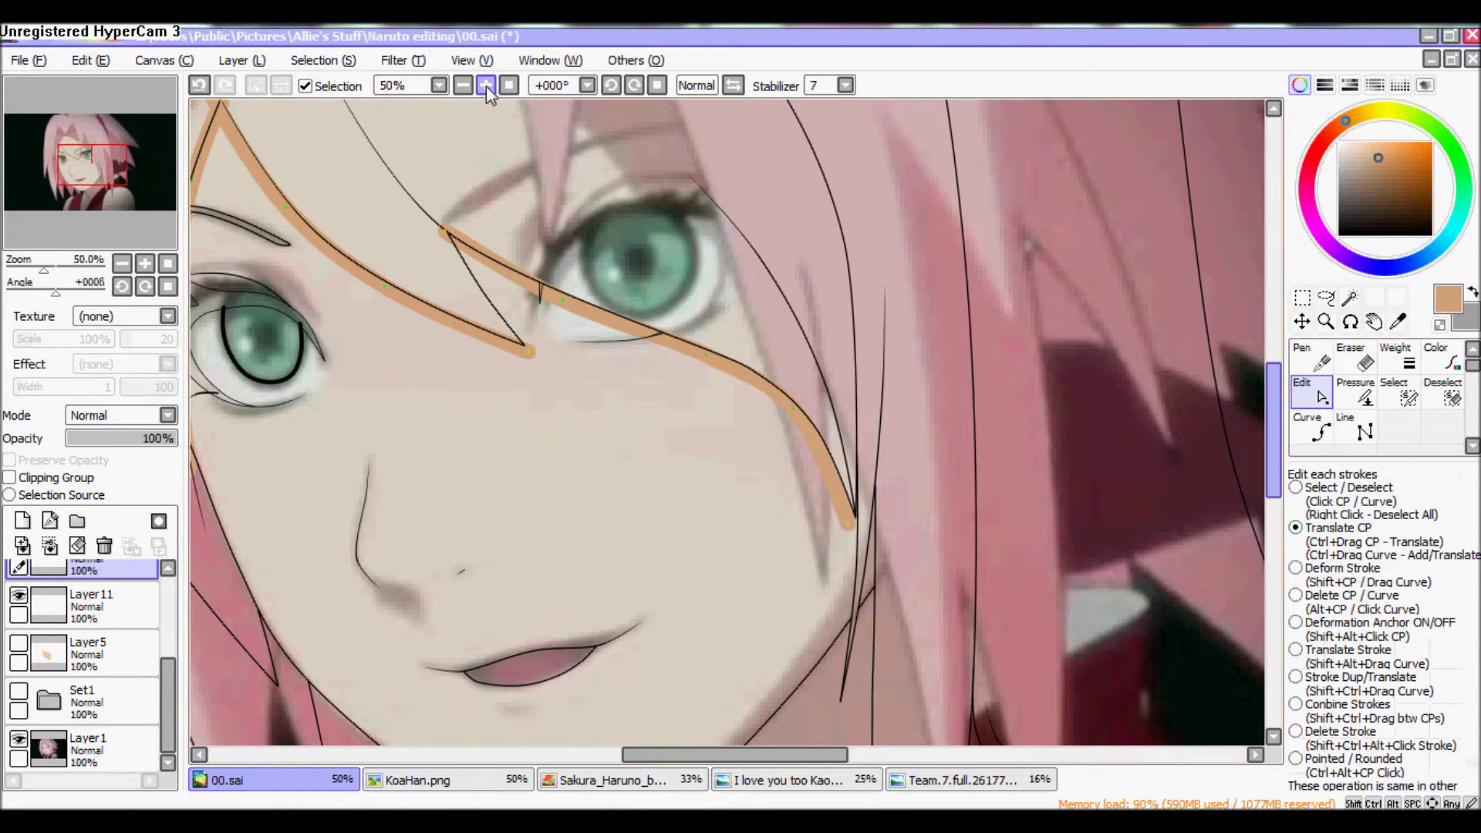
click(486, 86)
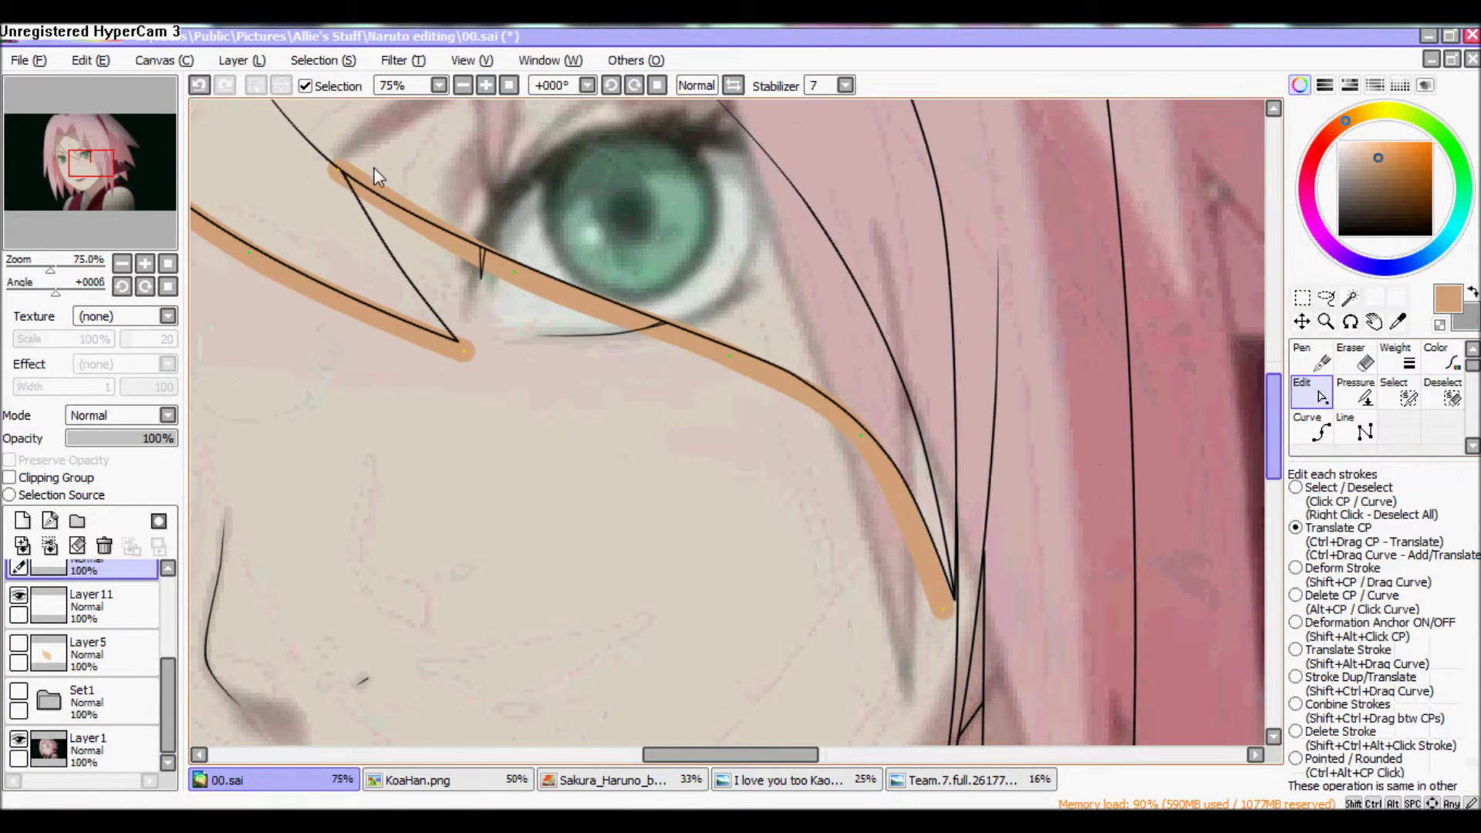
Draw a size 4 shadow curve inside the jawline from the chin up to the right hair strand, tracing the reference
click(1319, 432)
scroll(1319, 432, down, 5)
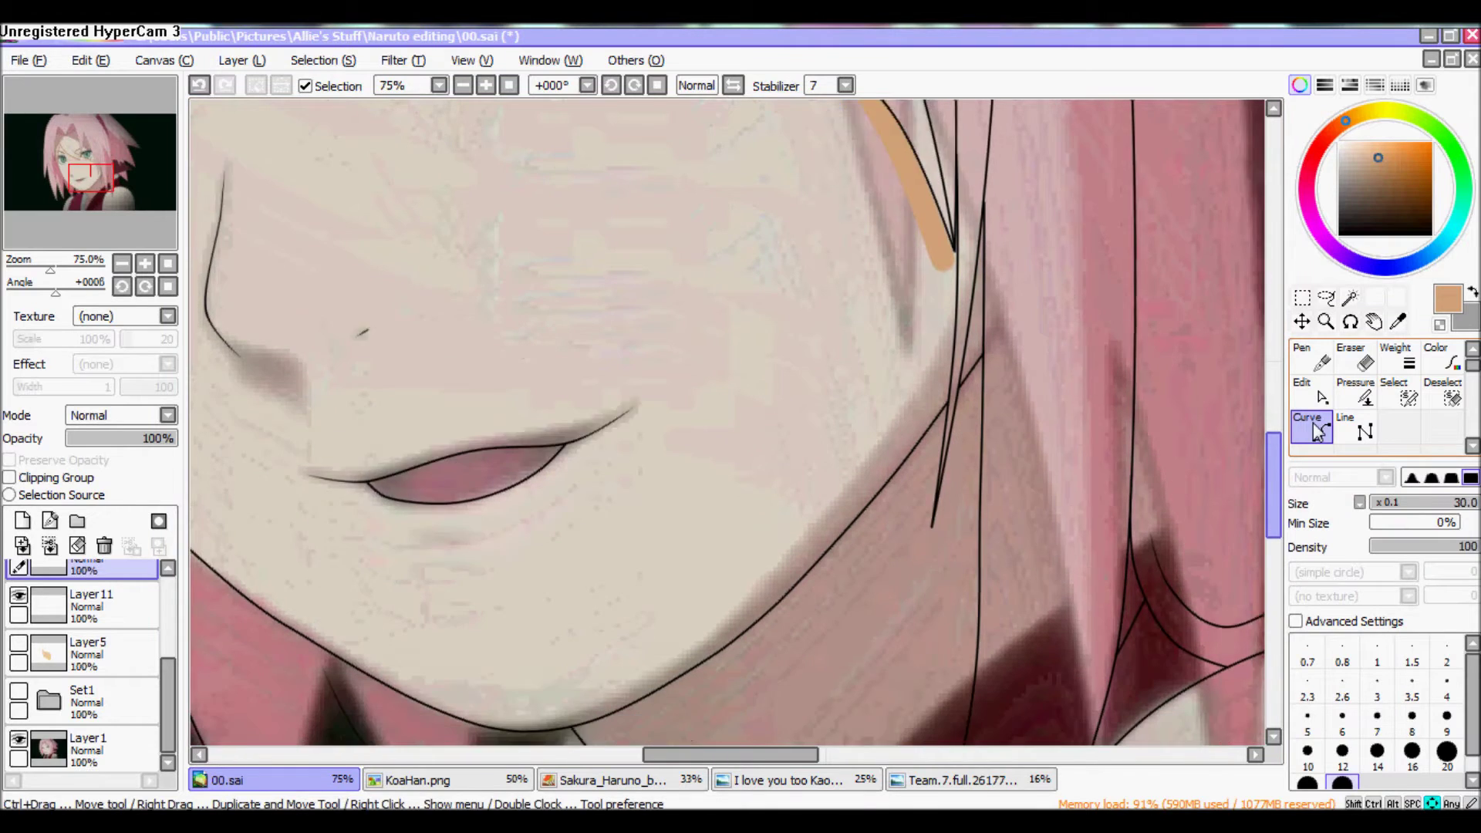
scroll(1320, 432, down, 3)
click(1448, 687)
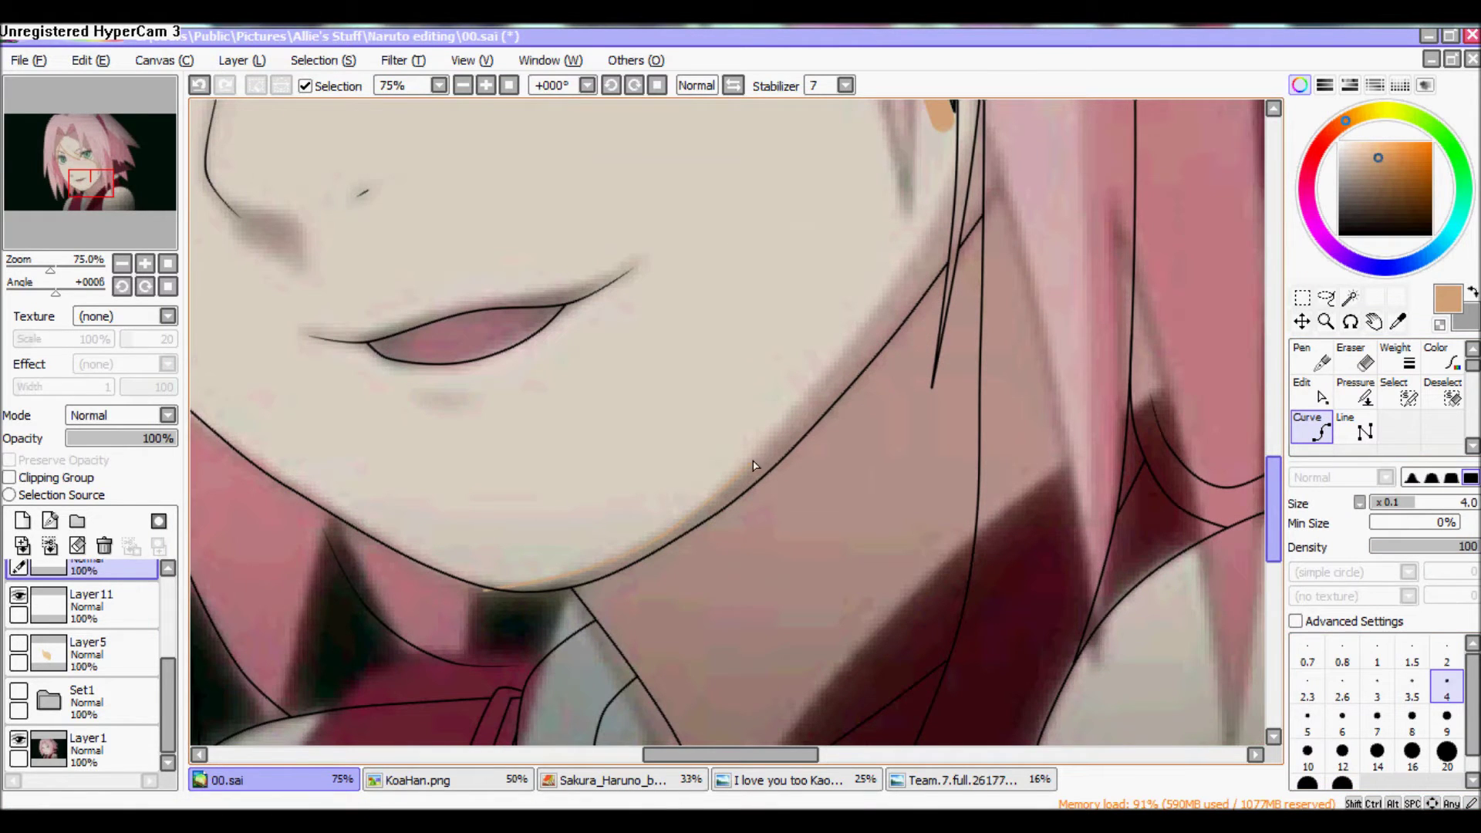
scroll(936, 247, up, 2)
scroll(861, 257, right, 2)
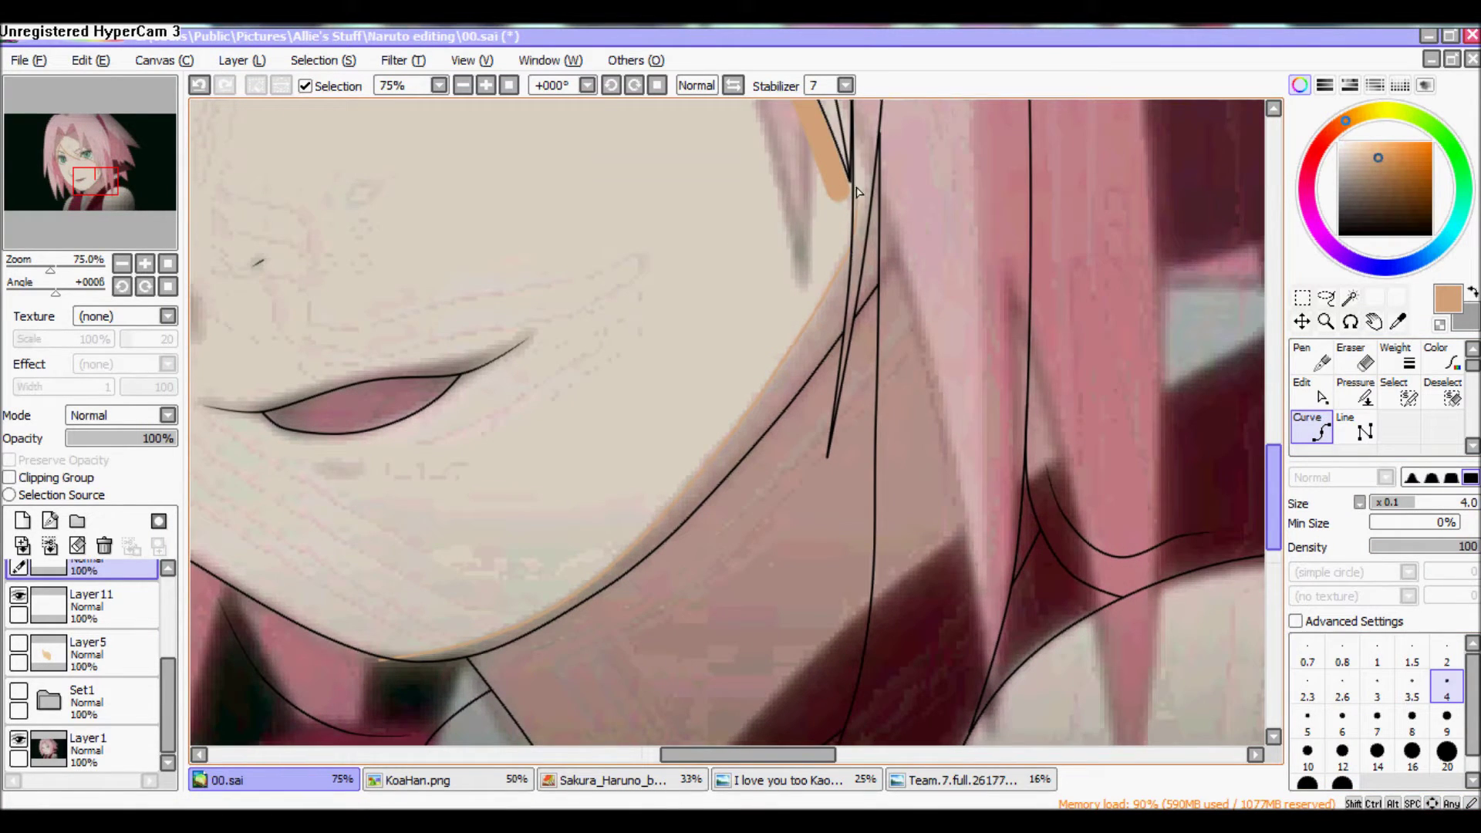
Adjust the jaw shadow curve's control points so its chin end crosses below the jawline
key(ctrl)
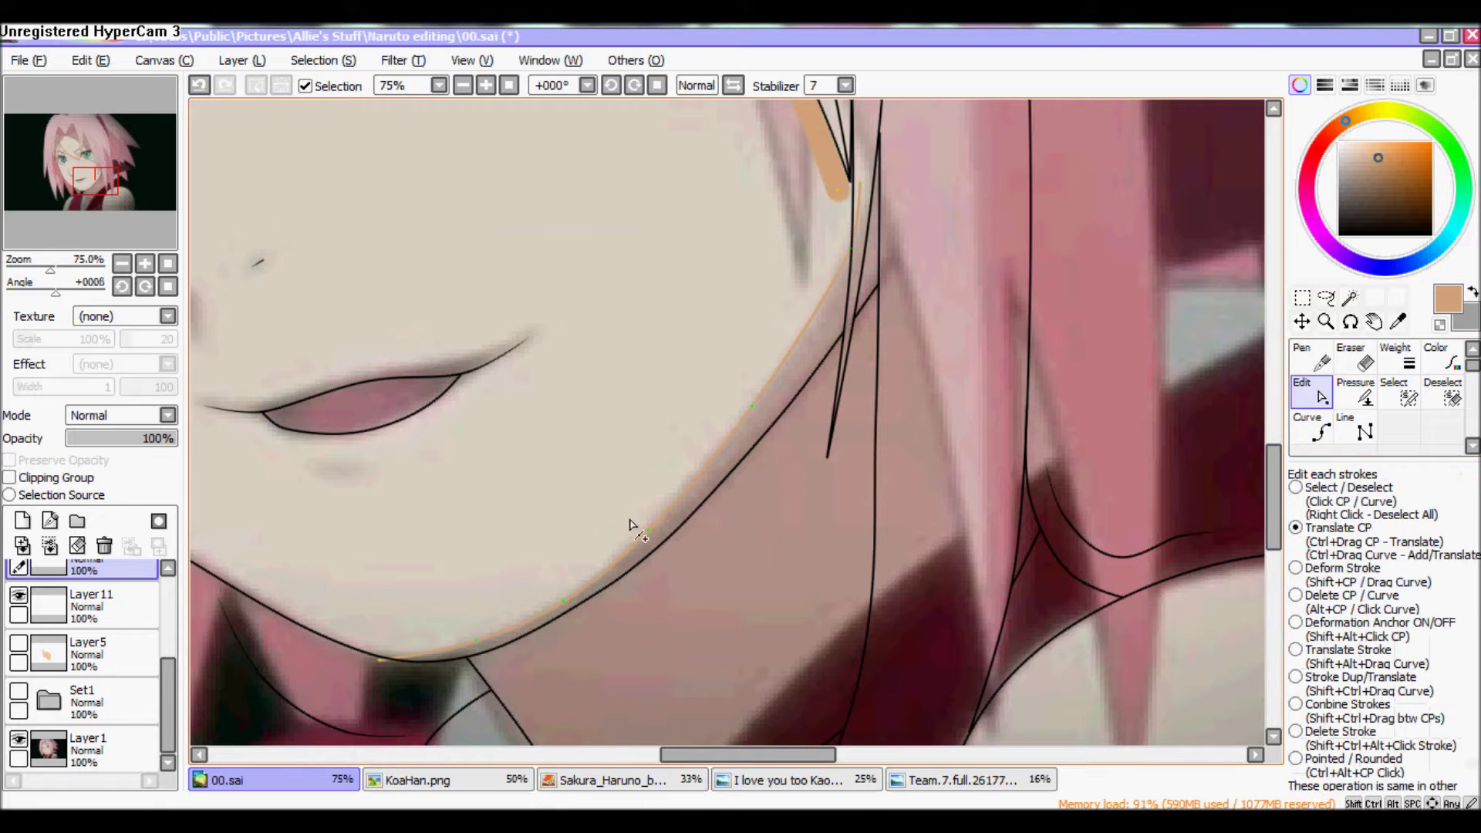
scroll(668, 650, down, 8)
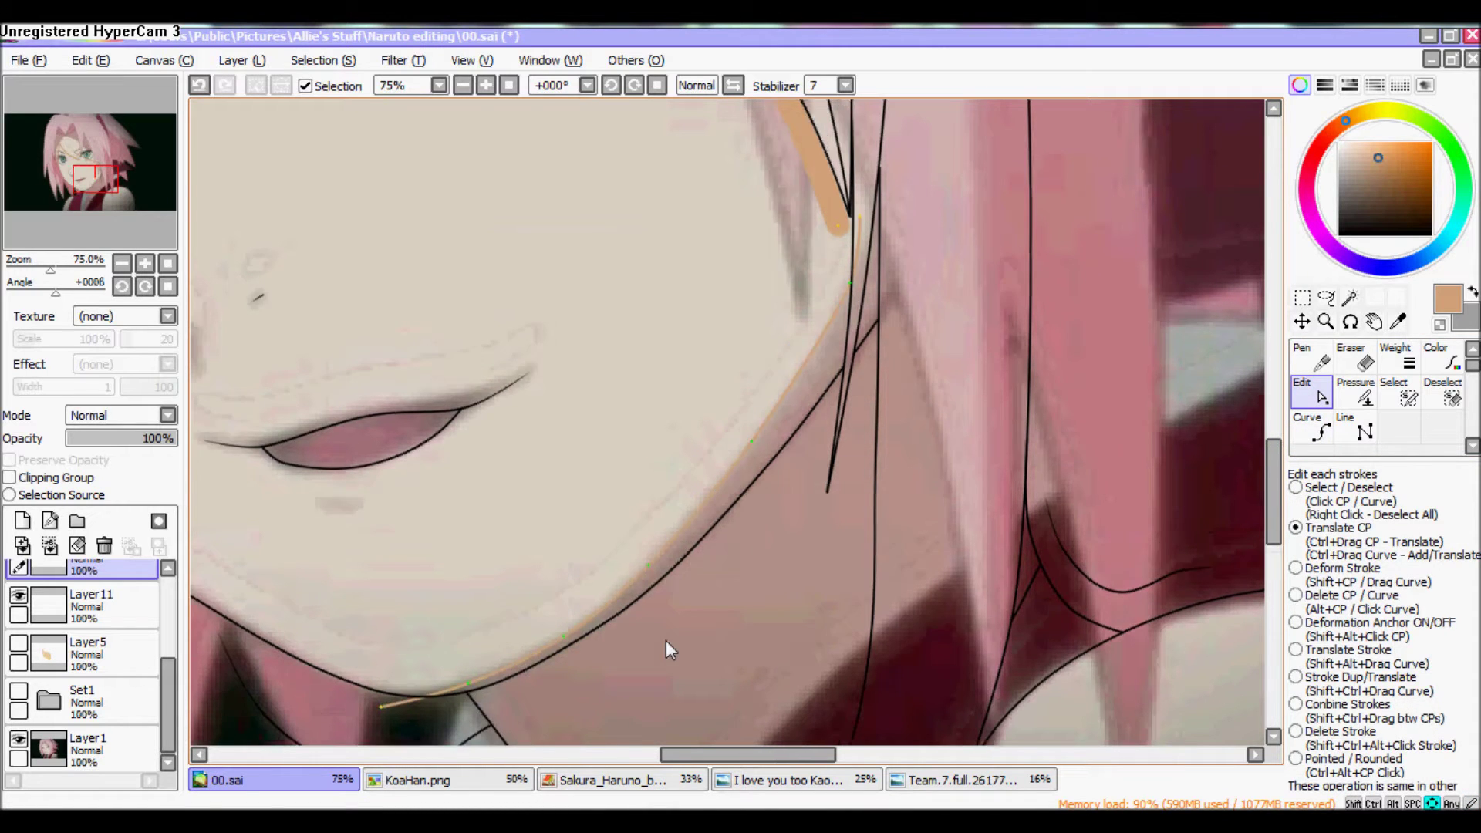
scroll(669, 650, right, 2)
scroll(665, 641, up, 6)
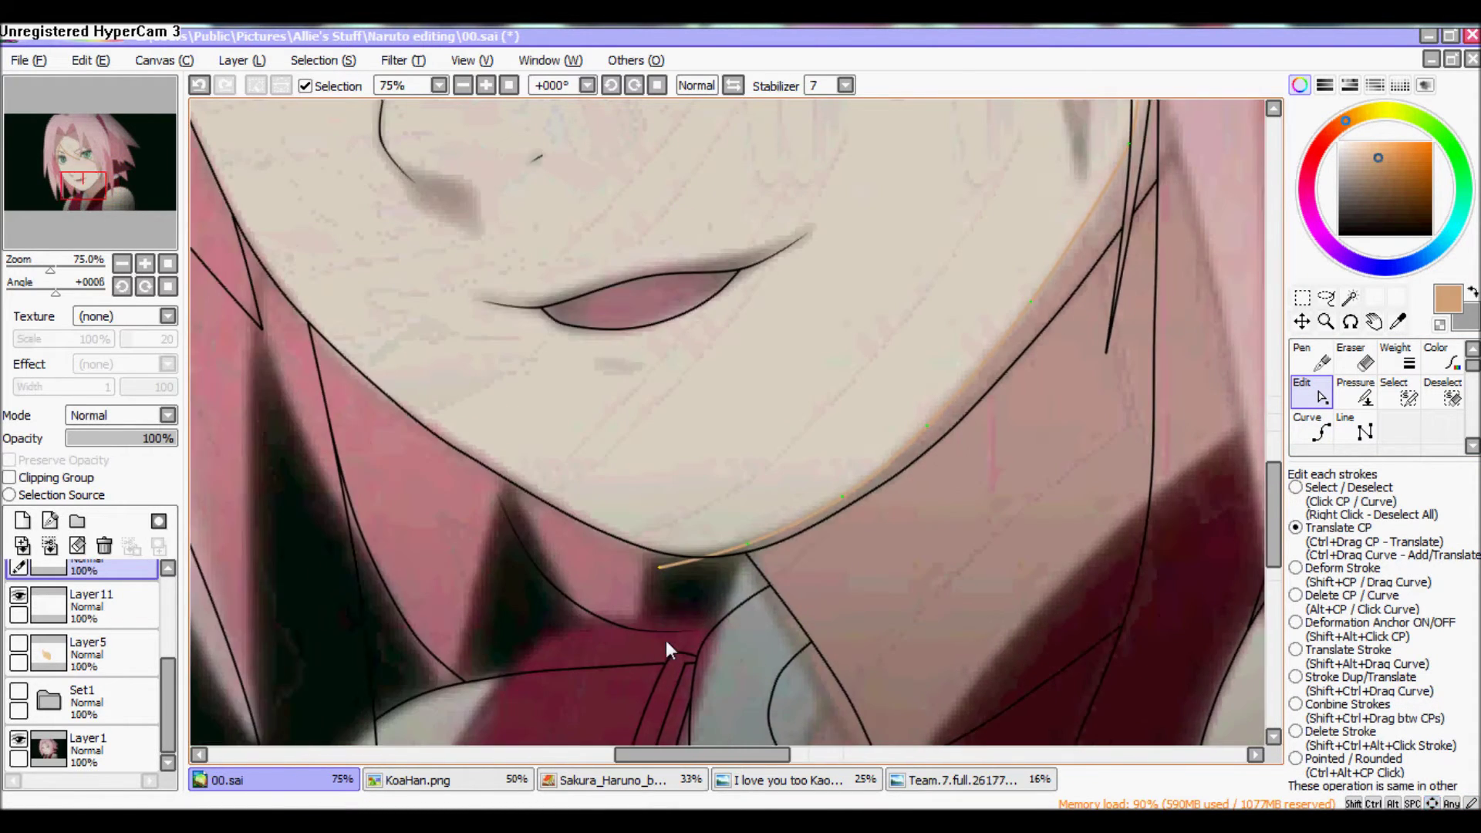
Outline small shadows below the lower lip and under the tip of the nose with the size 2 Curve tool
key(ctrl+plus)
click(1448, 654)
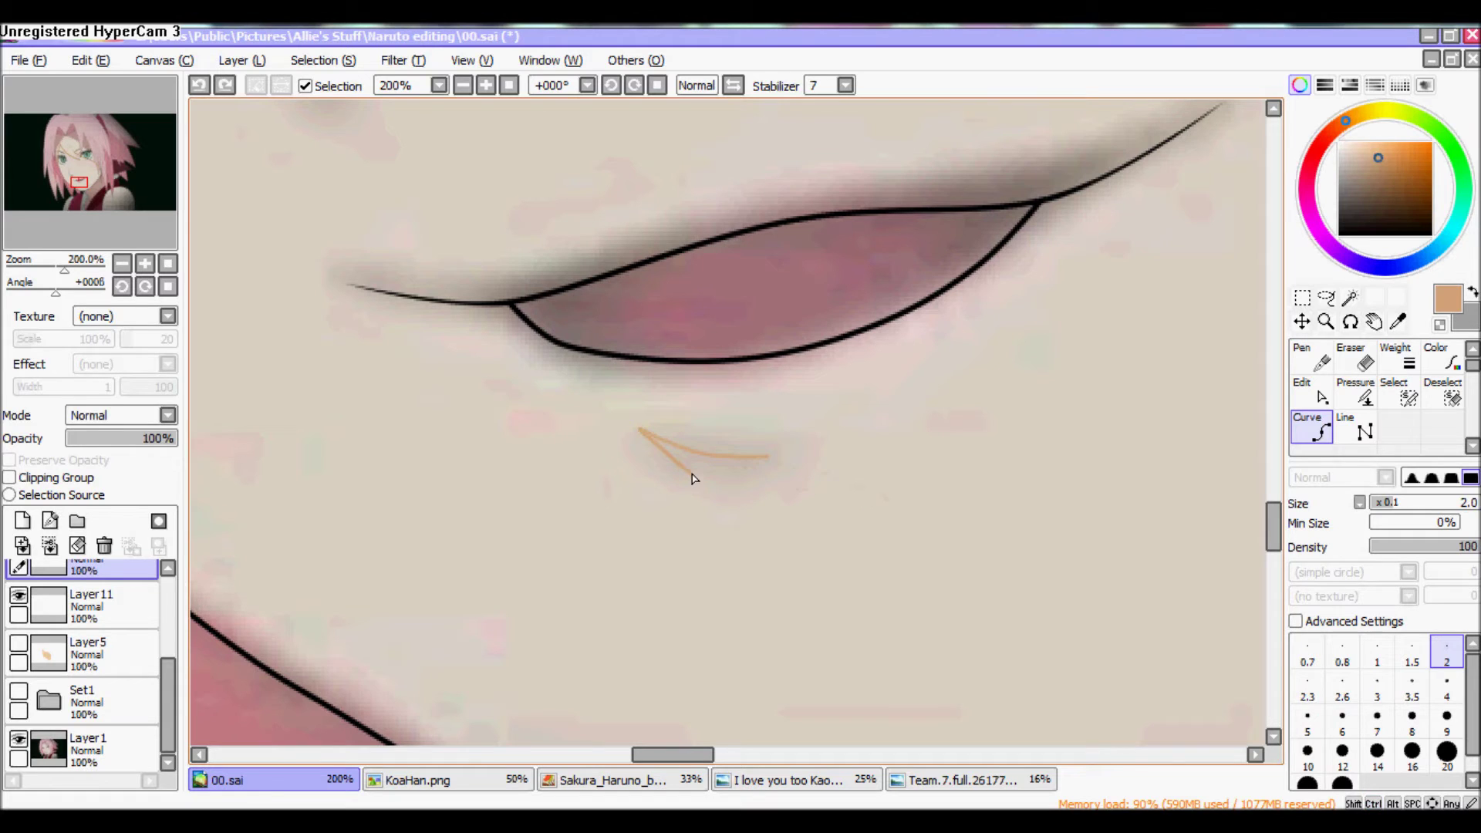
click(463, 85)
click(486, 84)
click(486, 85)
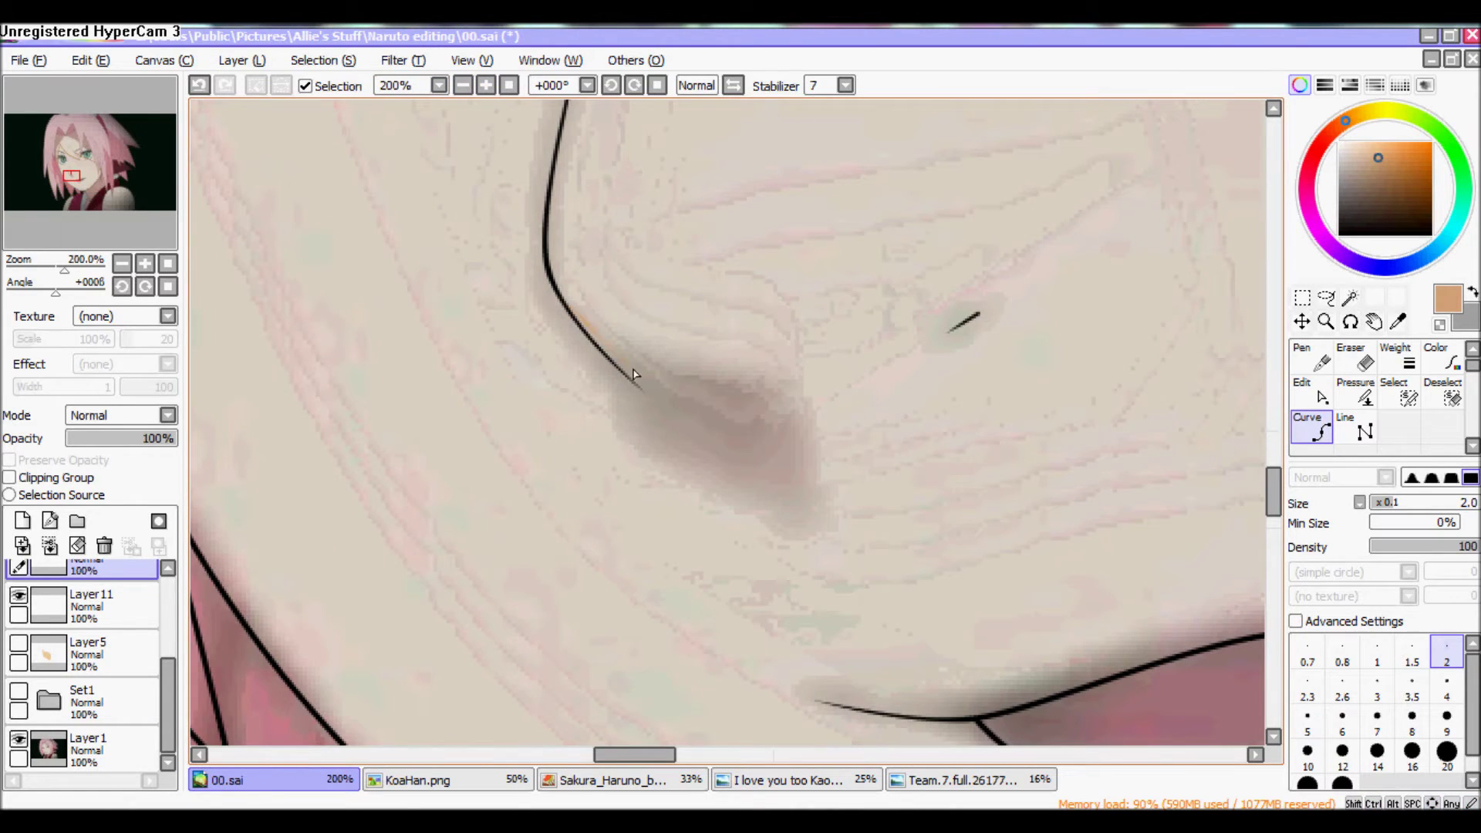
click(817, 540)
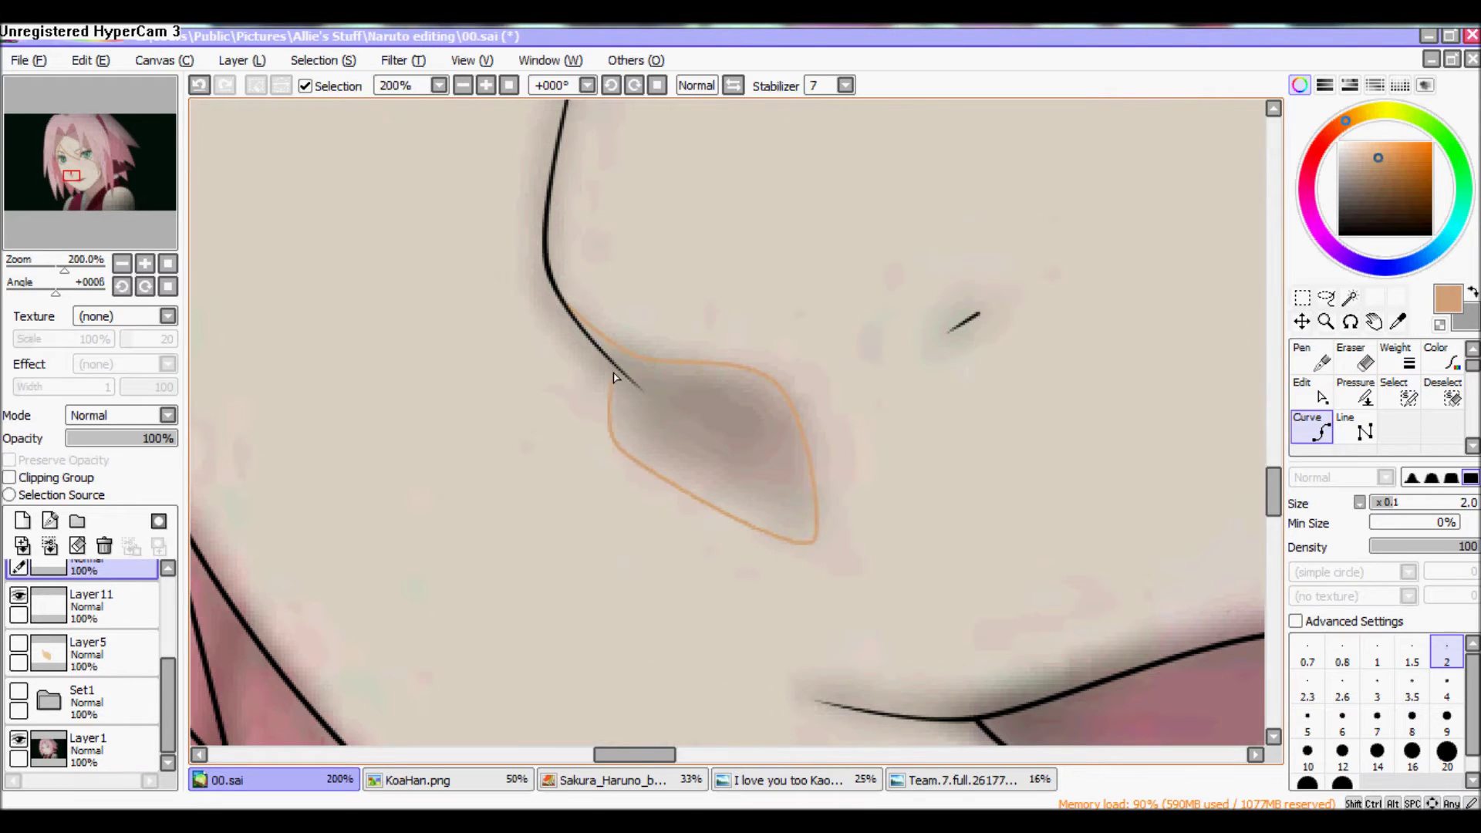
click(1311, 393)
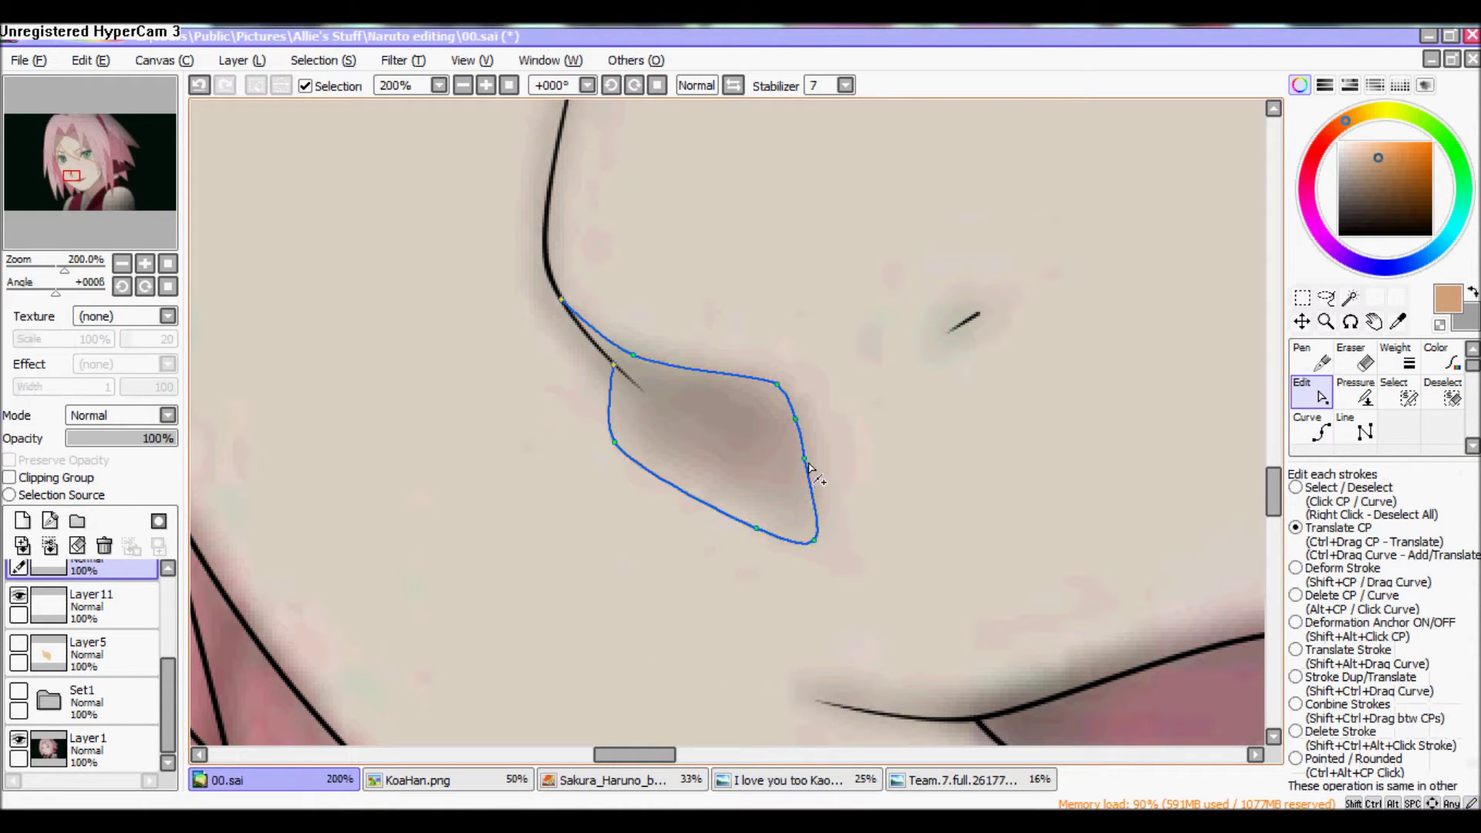
Outline an eyelid shadow arching above the left eye with the size 2 Curve tool
scroll(385, 116, down, 3)
scroll(645, 149, up, 4)
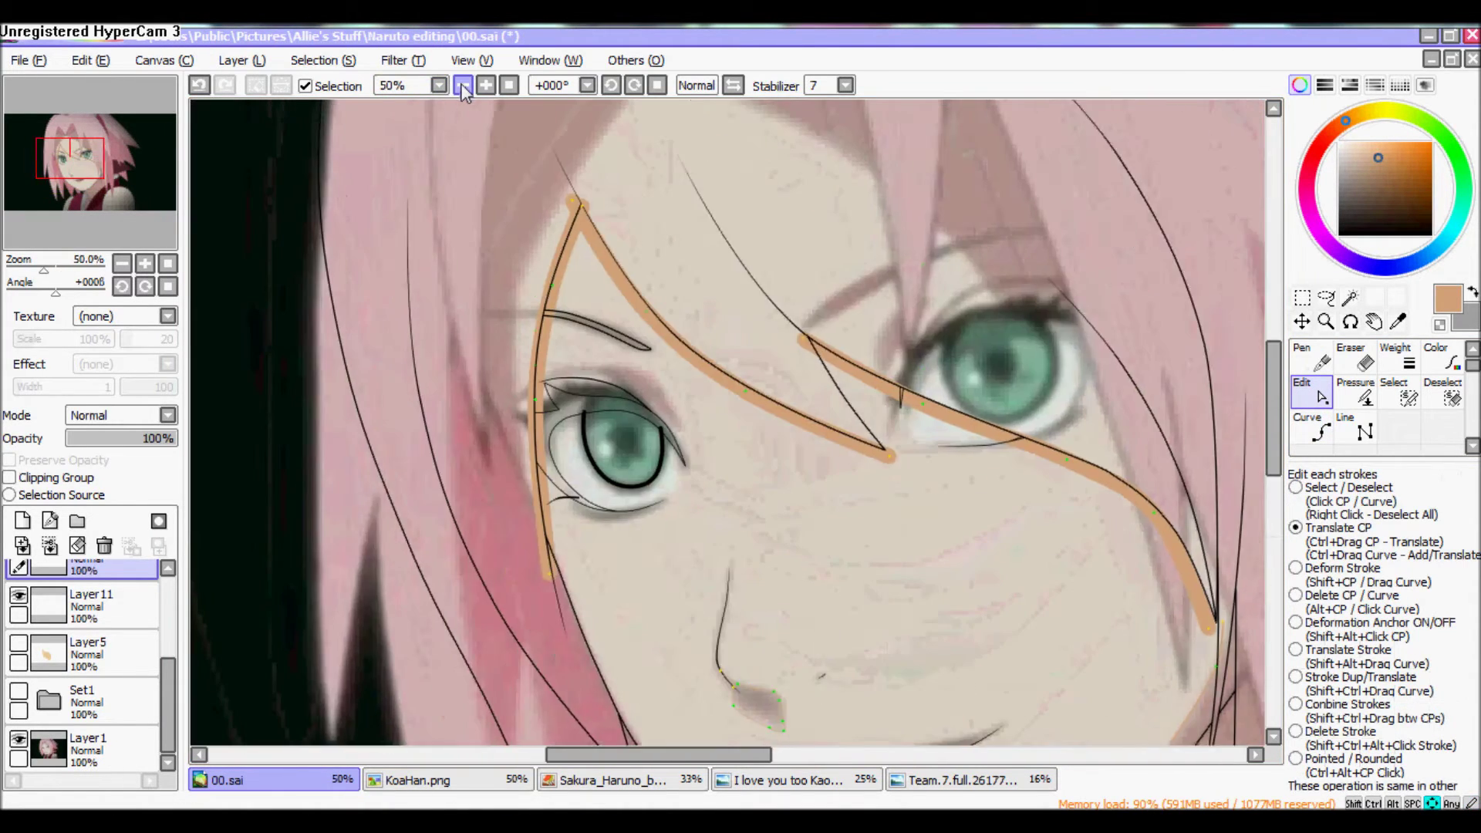
key(u)
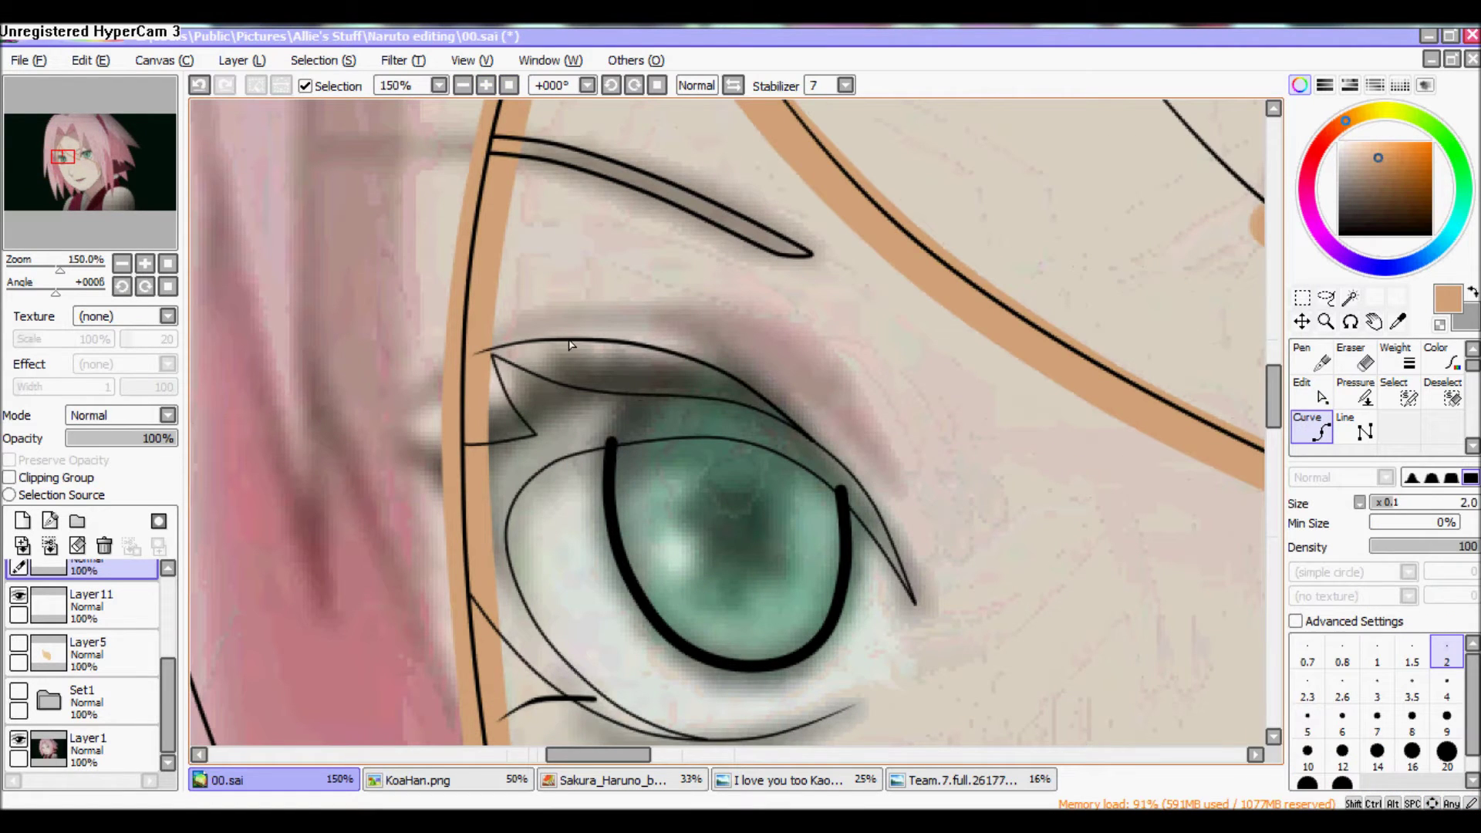
click(465, 87)
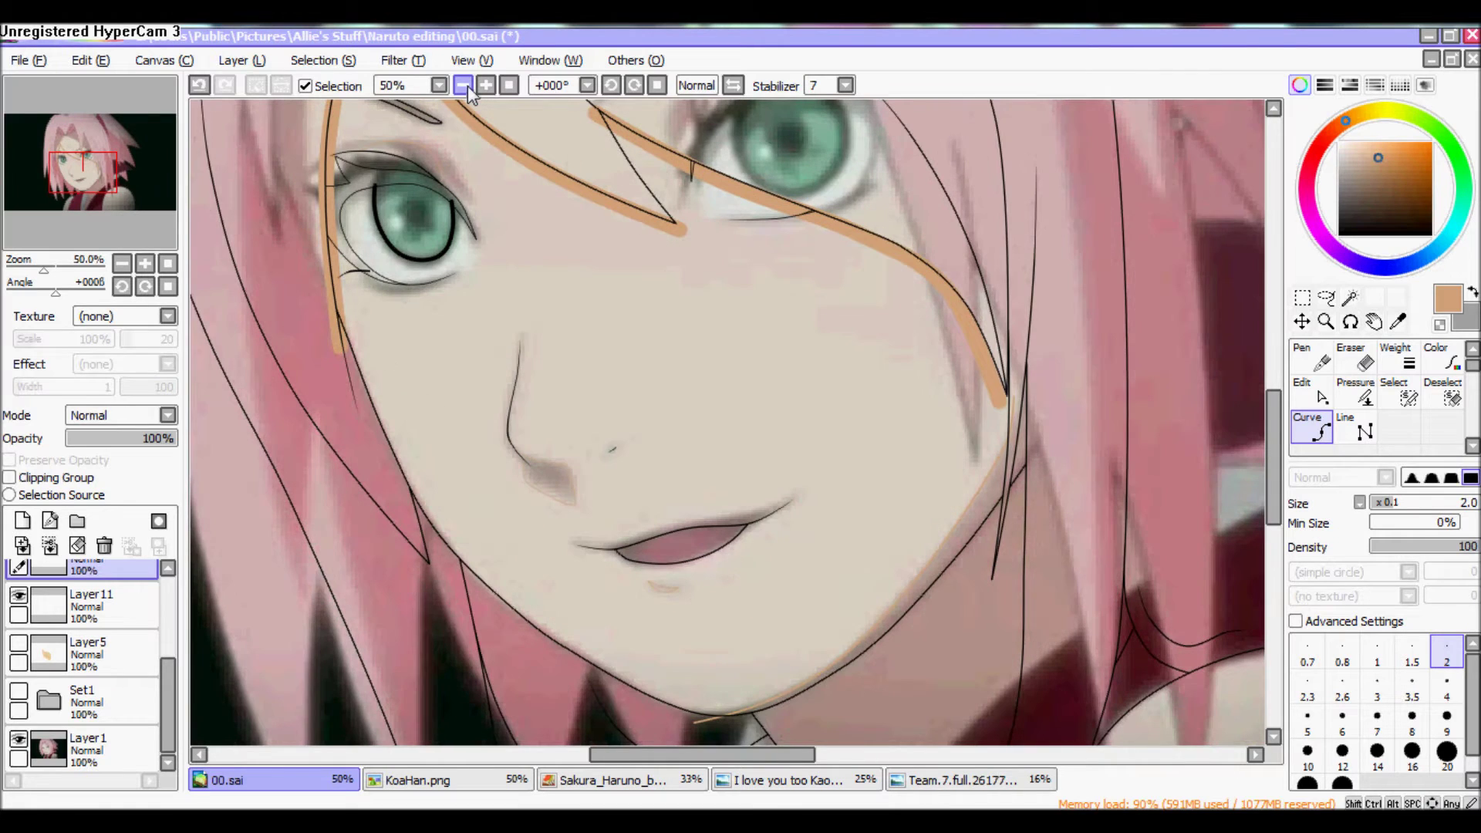
Set the jaw shadow curve's weight to 2 and taper the lower ends of the two bang shadow curves
click(464, 86)
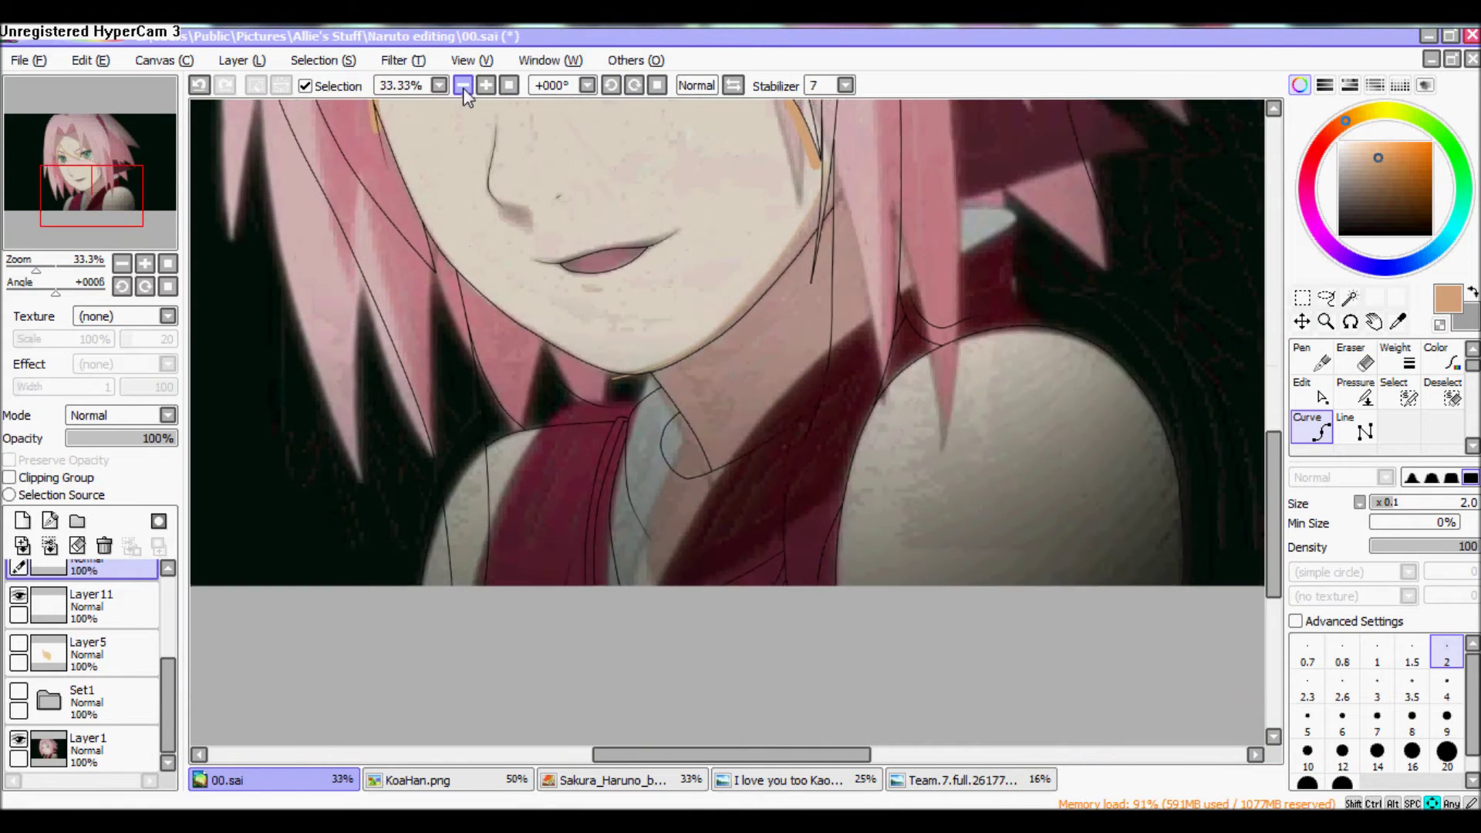
click(486, 85)
click(486, 85)
click(486, 85)
click(486, 85)
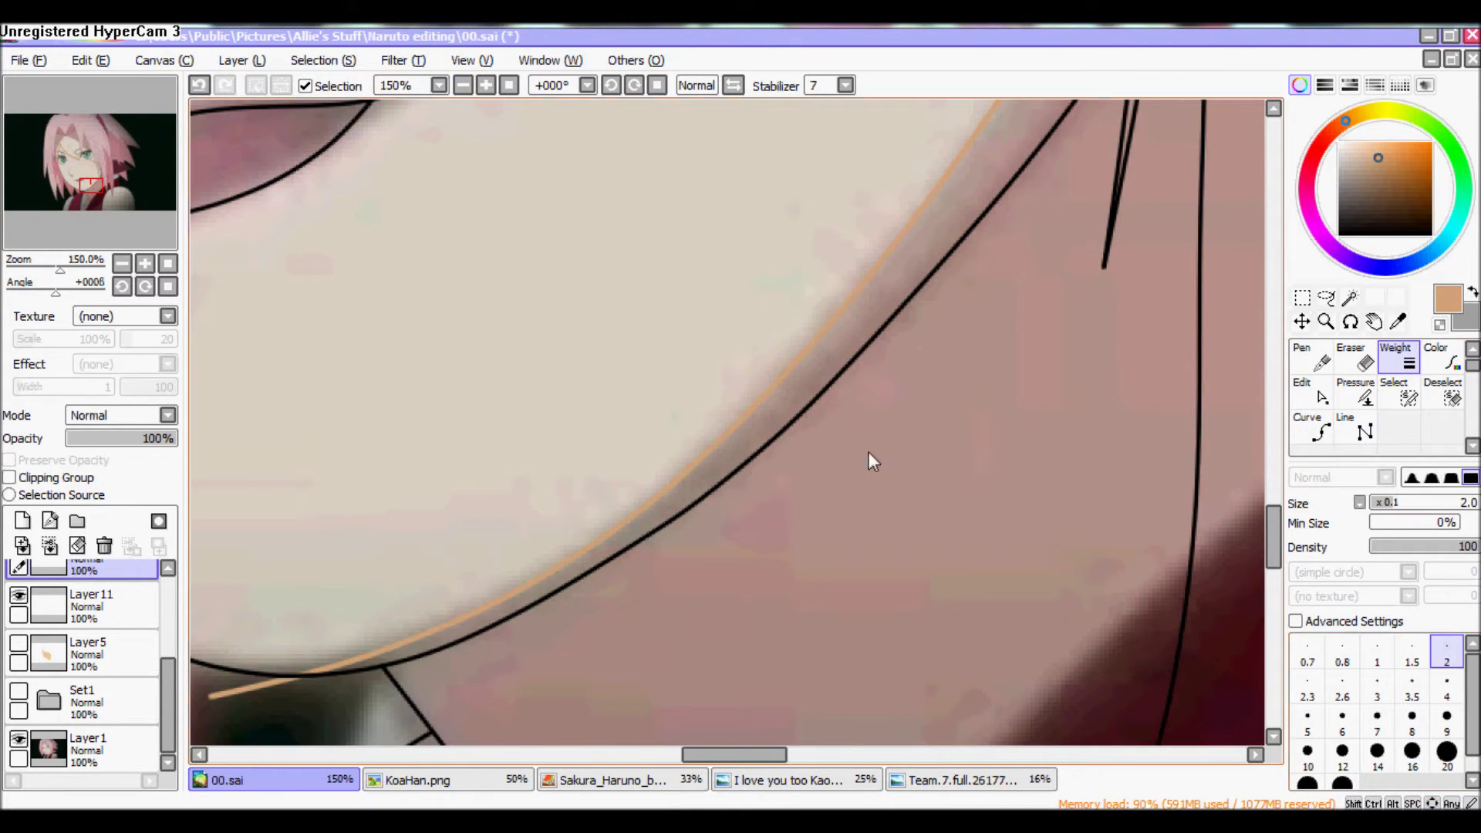
click(463, 86)
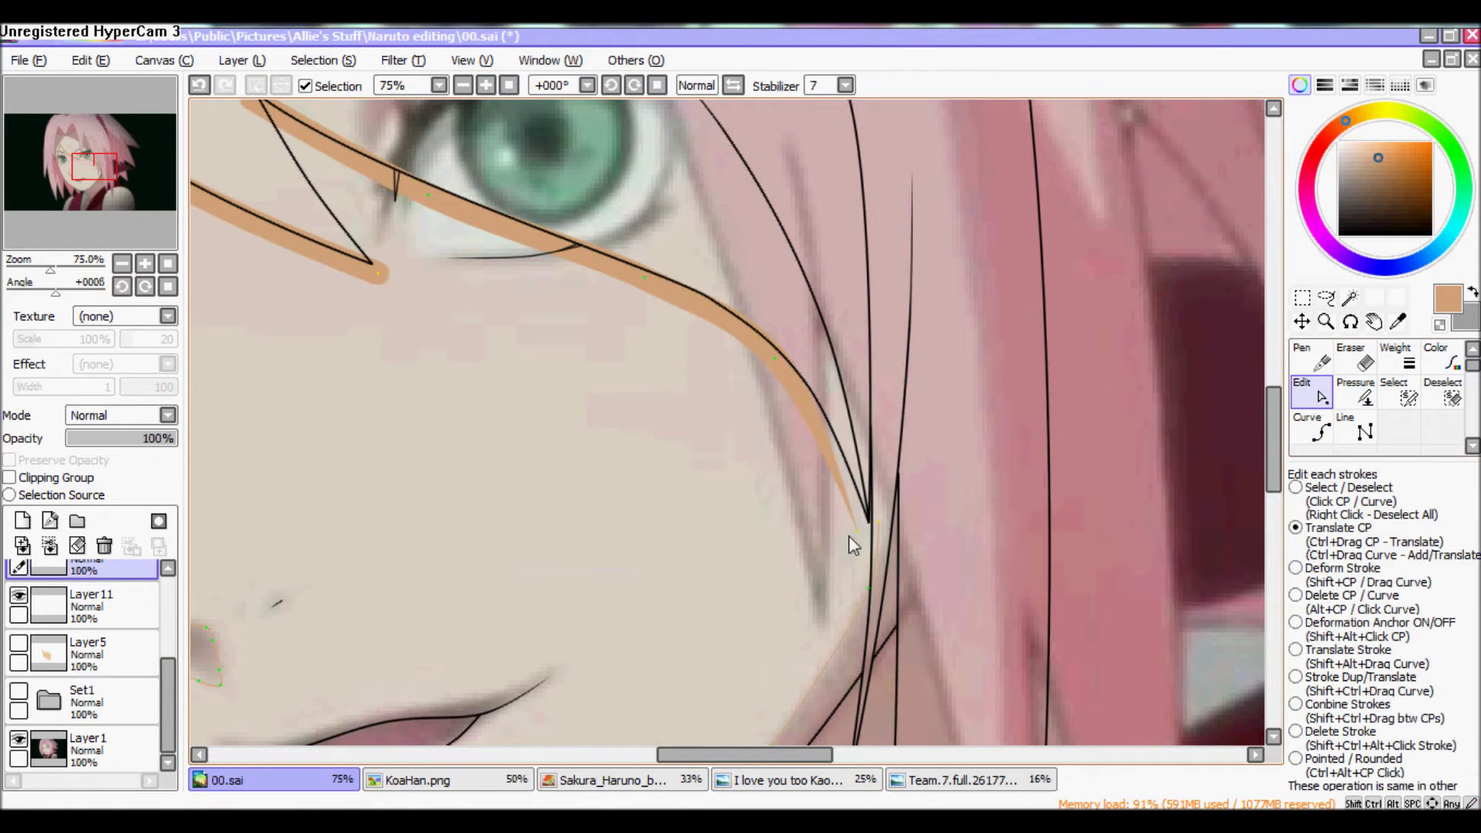
drag(377, 271, 27, 197)
Hide Layer1 and bucket-fill the eyelid, nose, chin, jaw and neck shadows on Layer11 with the tan shadow tone
click(19, 739)
click(44, 621)
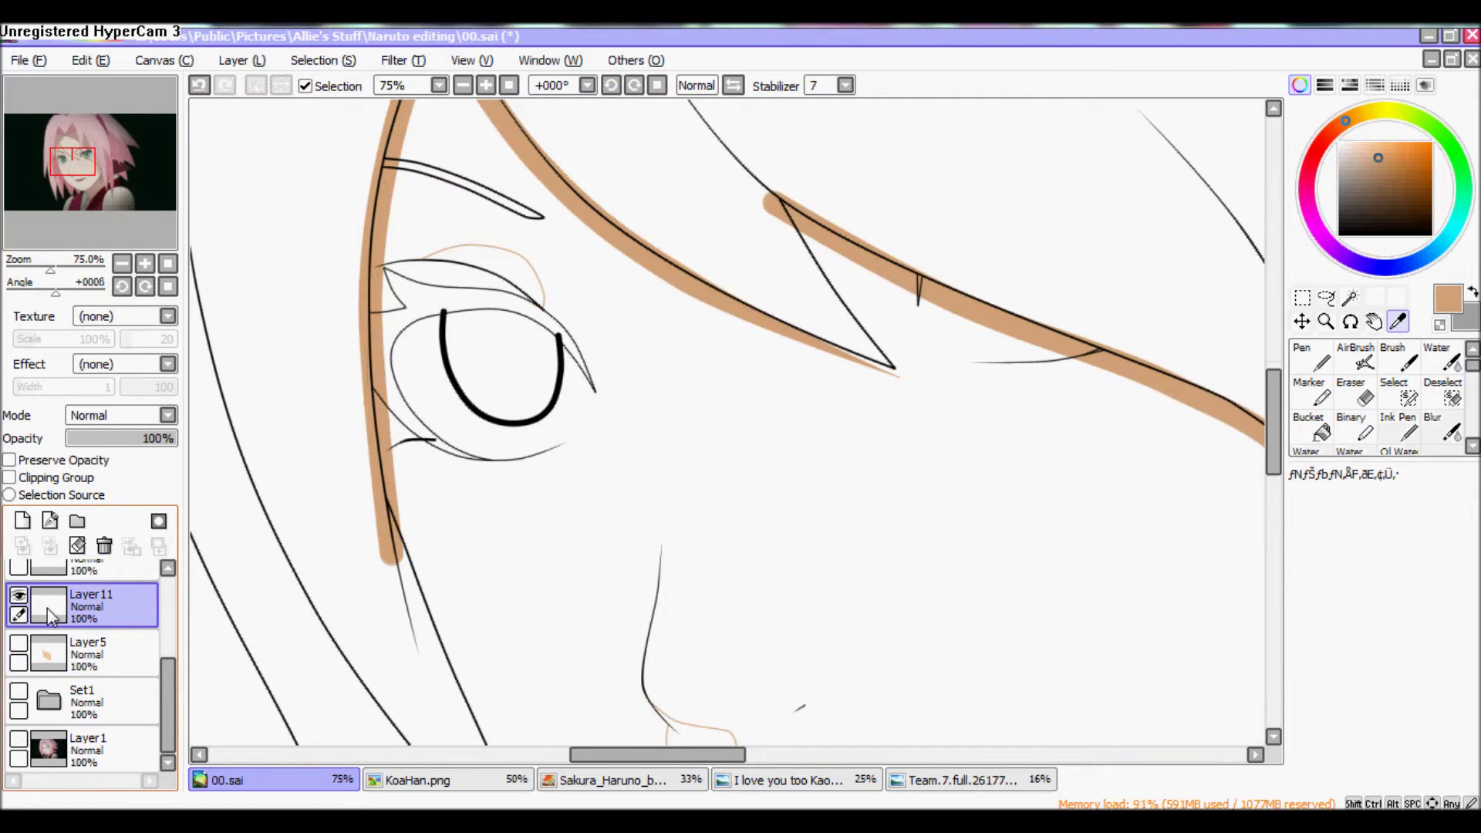
click(487, 264)
scroll(947, 347, down, 1)
scroll(947, 347, right, 1)
scroll(948, 347, down, 3)
click(692, 285)
click(838, 426)
click(1178, 587)
scroll(1091, 593, right, 1)
scroll(1093, 593, right, 3)
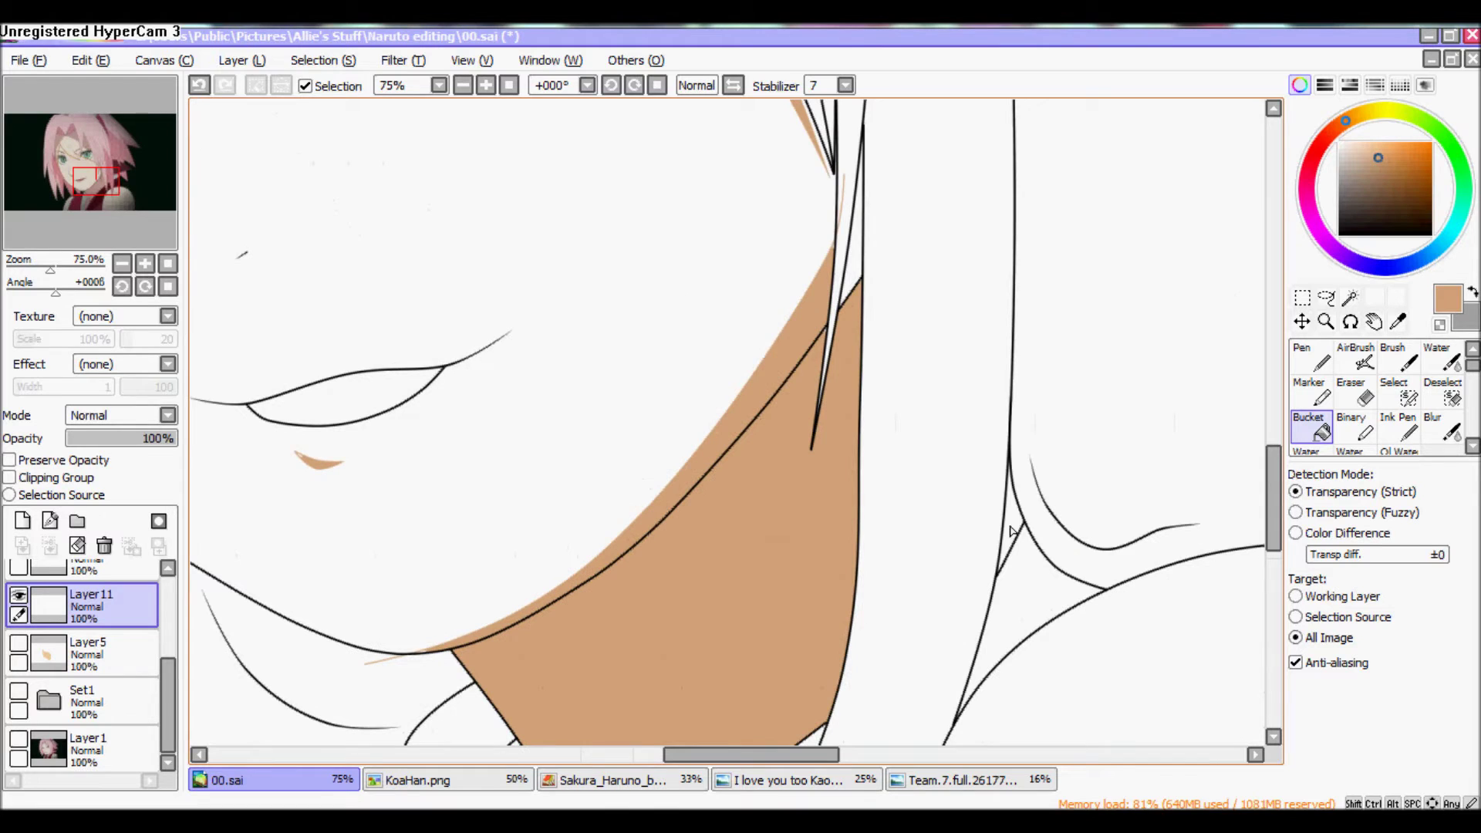
Add a new linework layer and draw a size 2 curve that widens the eyelid shadow along its outer right edge
click(463, 85)
click(463, 85)
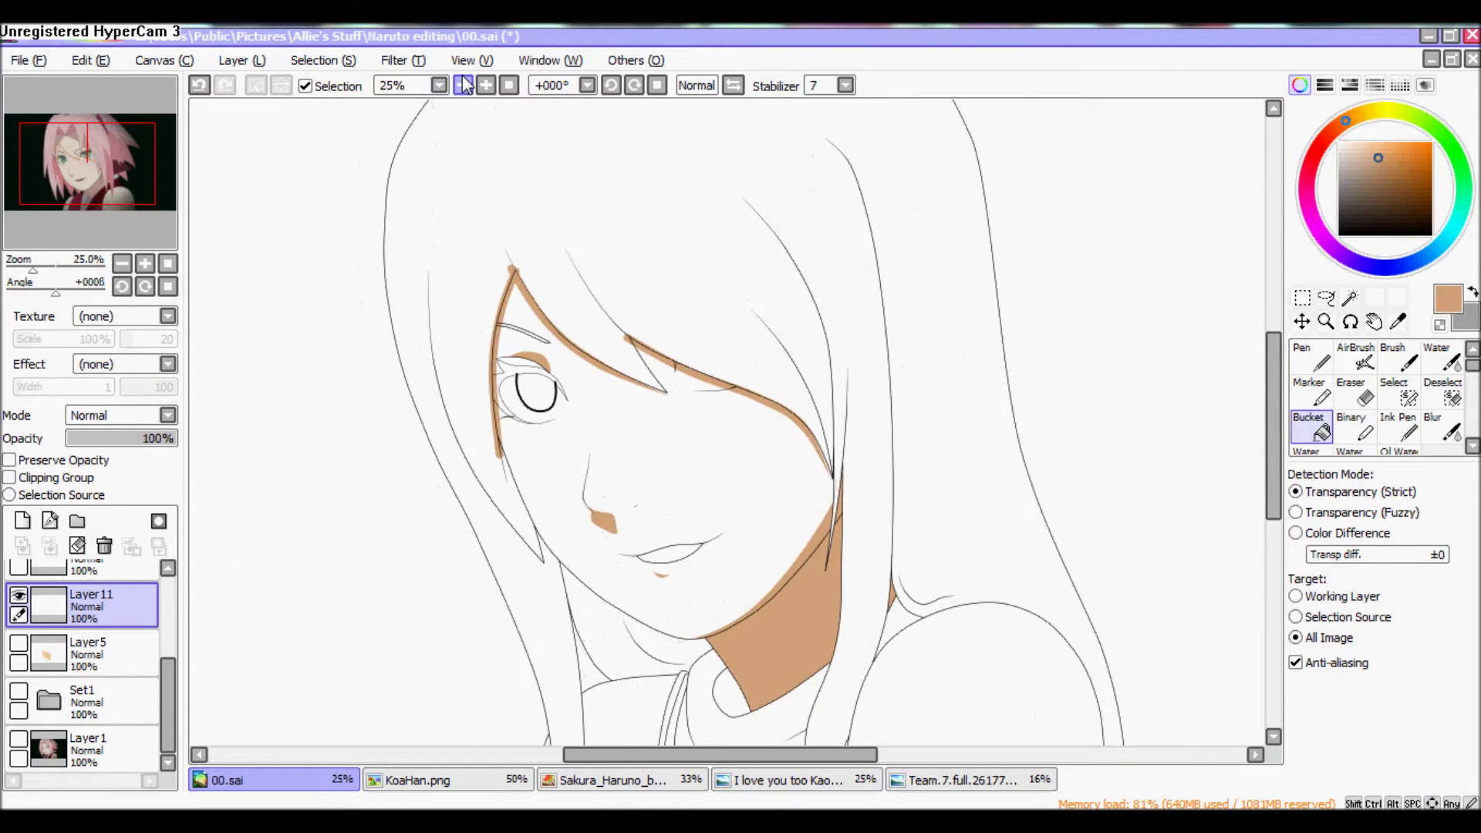
click(486, 85)
click(486, 85)
click(488, 87)
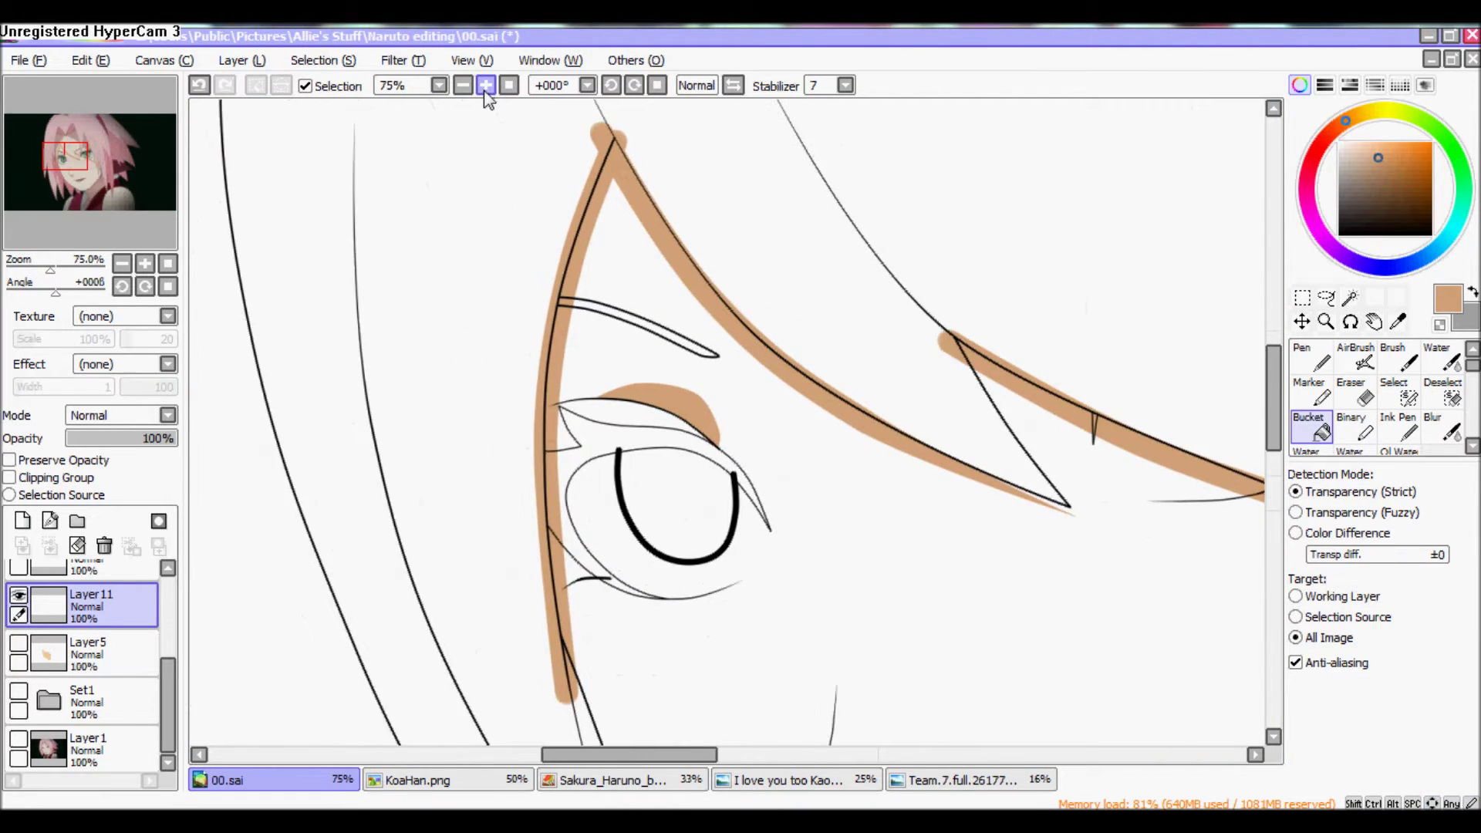
click(491, 89)
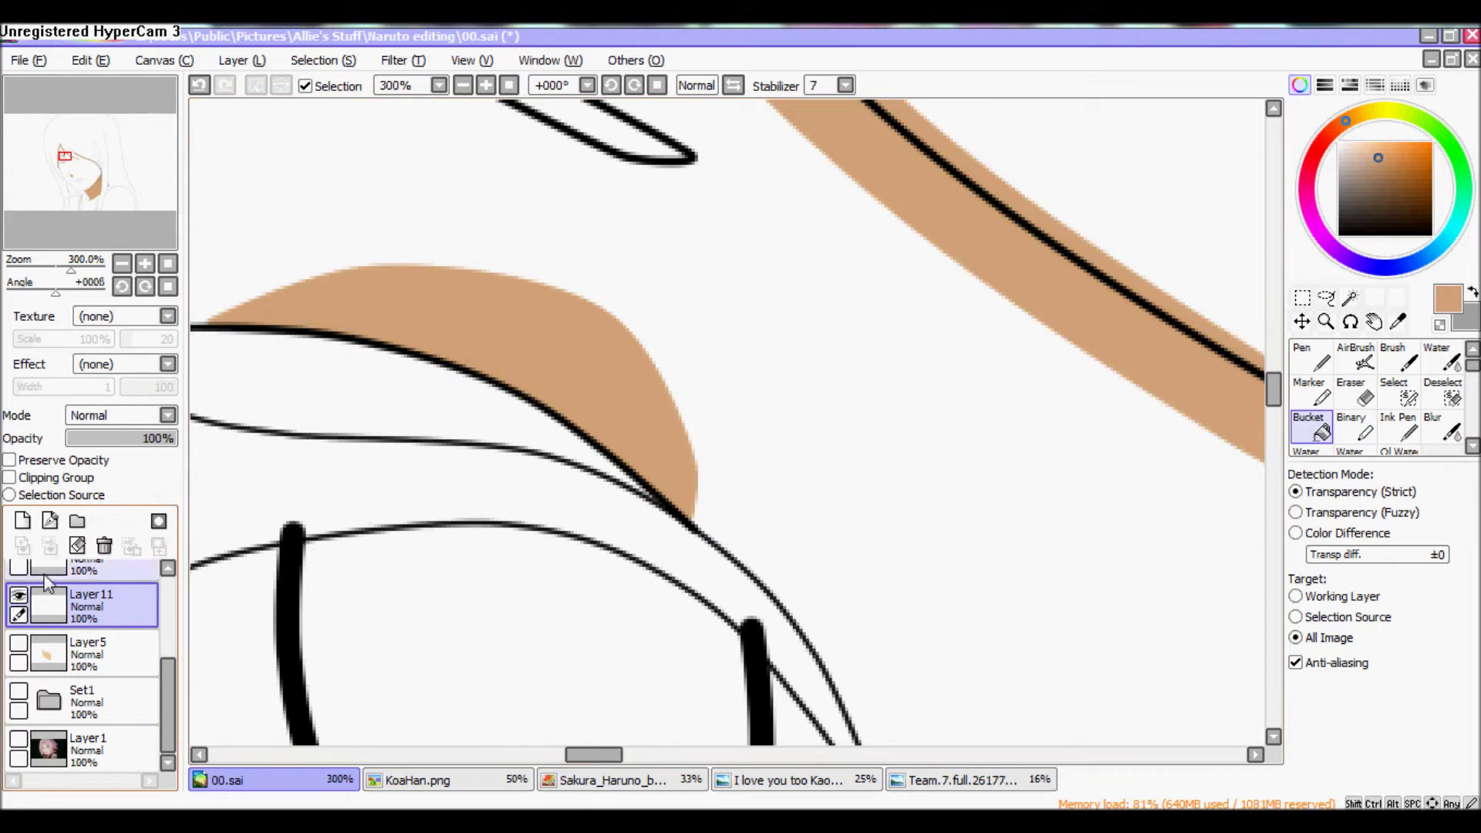
click(50, 521)
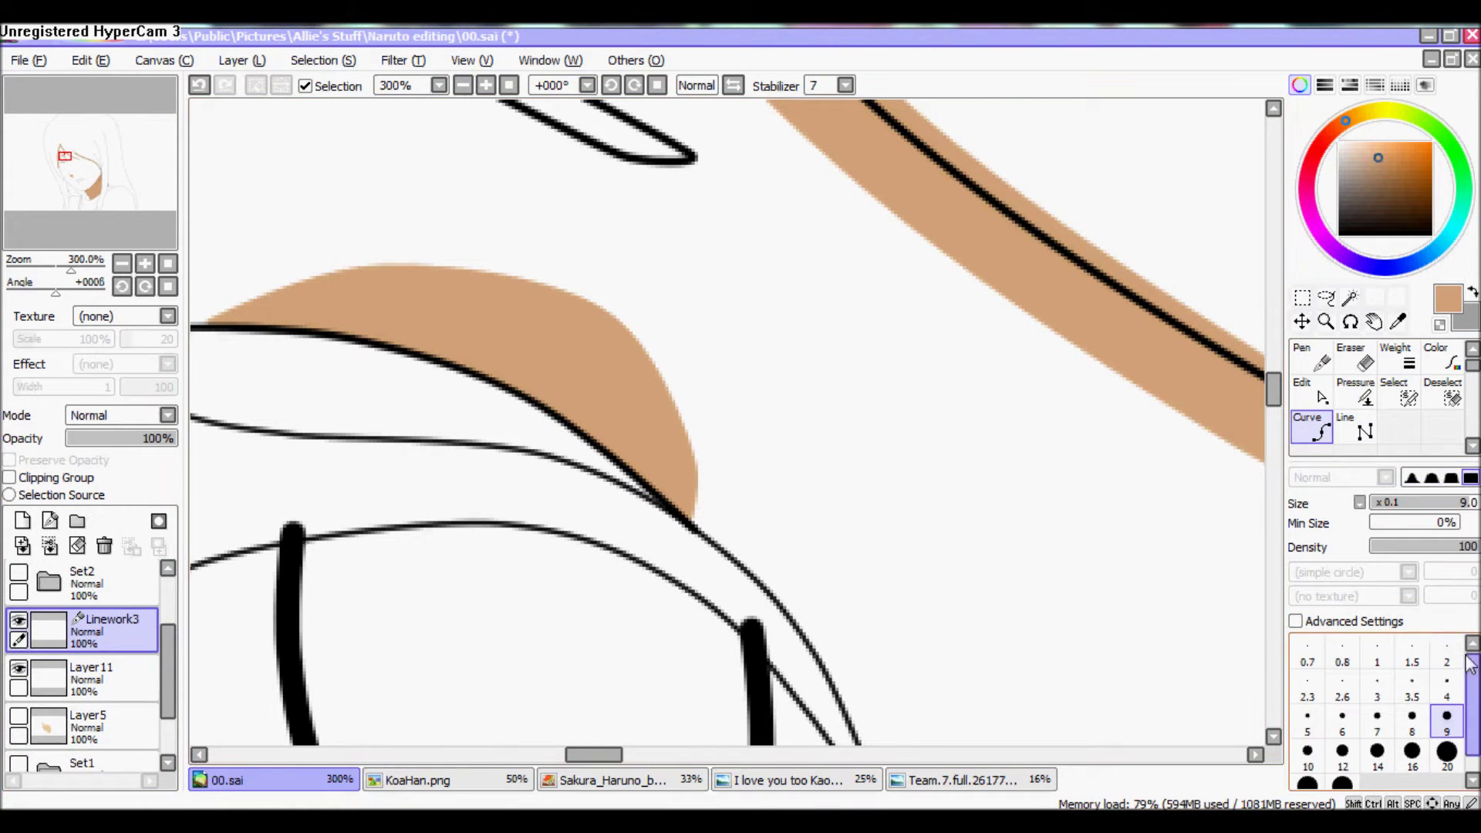
click(1448, 656)
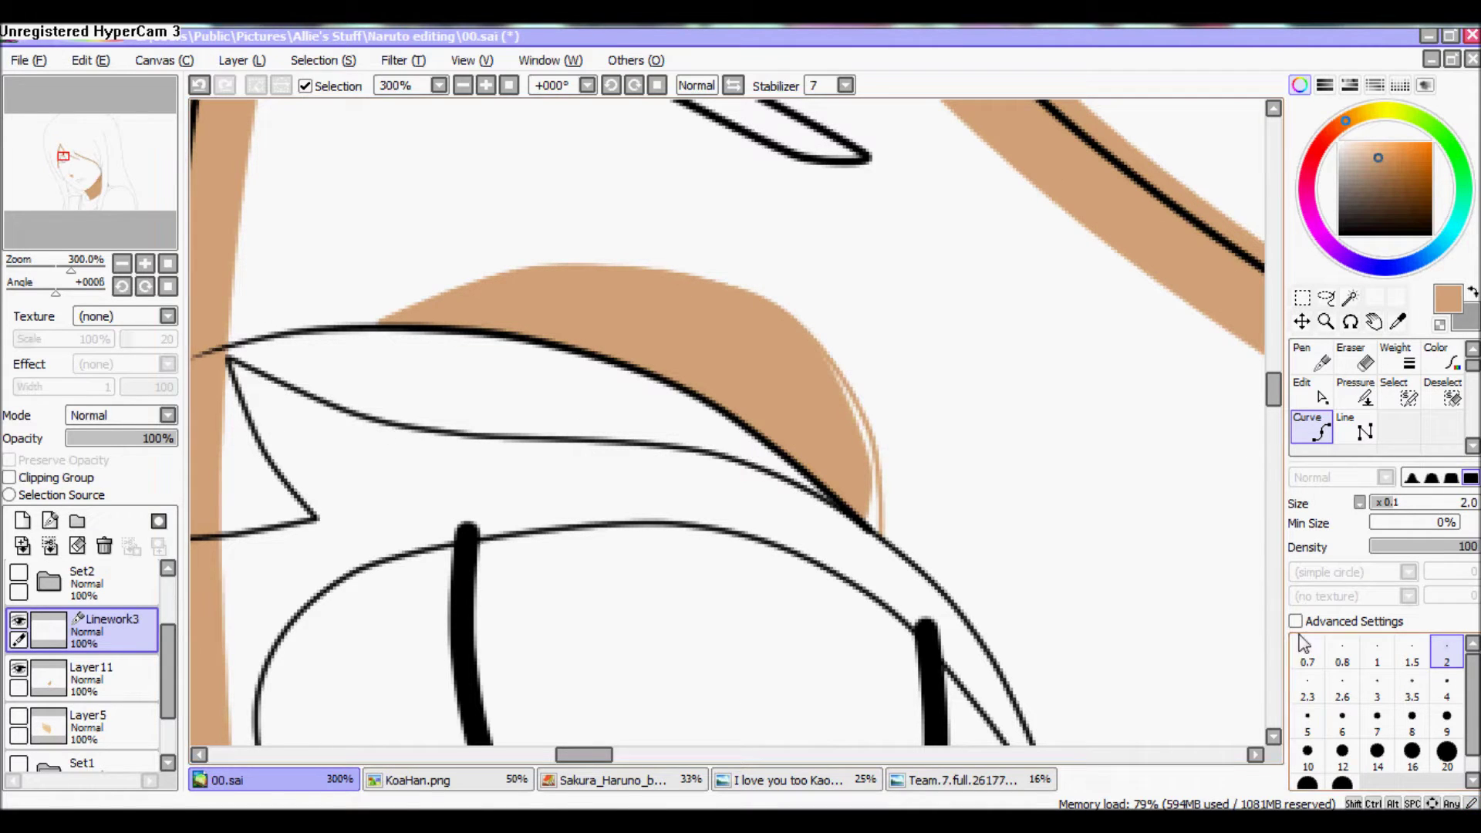
key(ctrl)
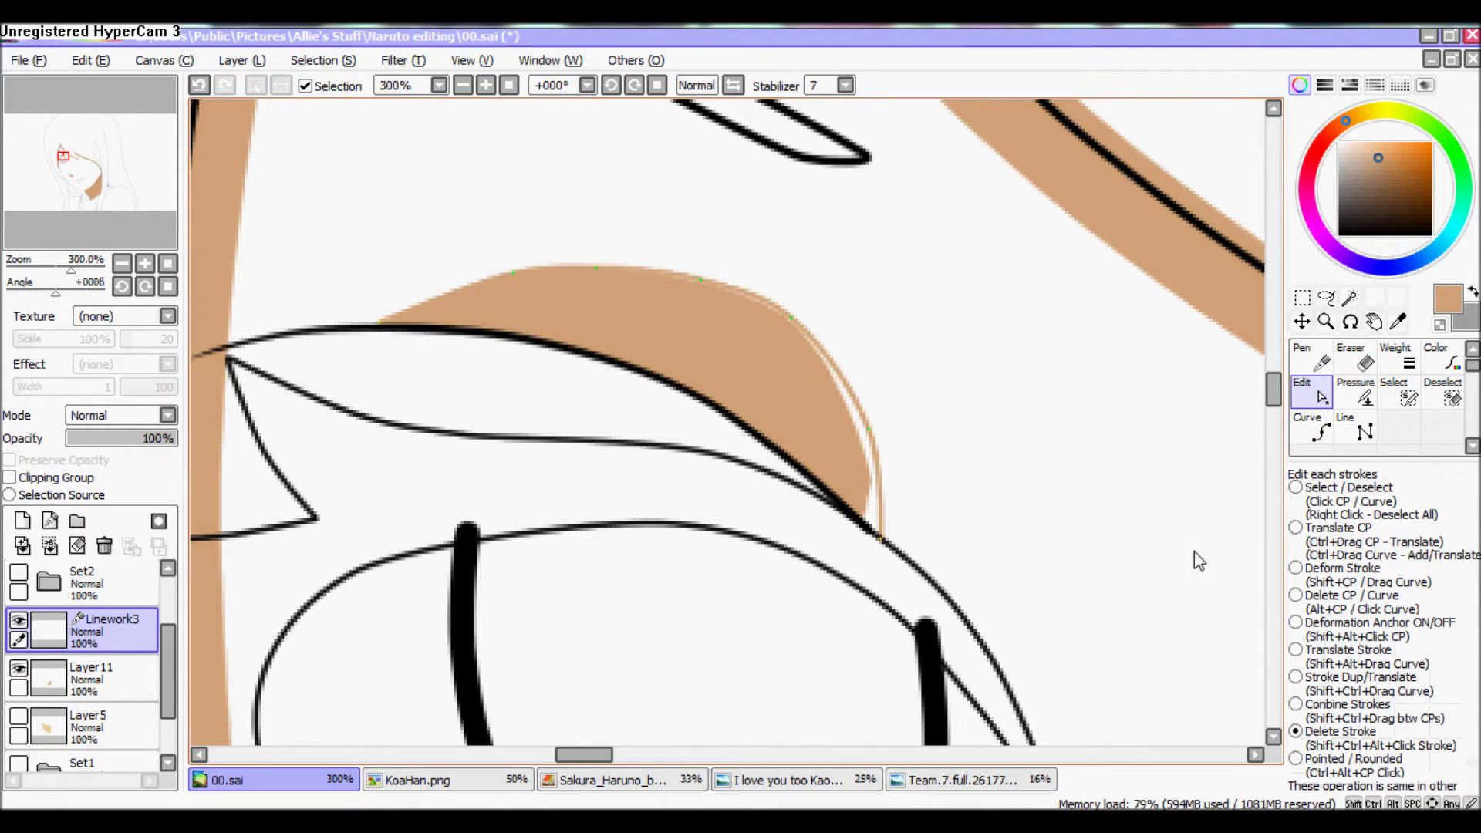
Erase the old eyelid shadow fill on Layer11 and bucket-fill the widened outline with the shadow tone
click(129, 669)
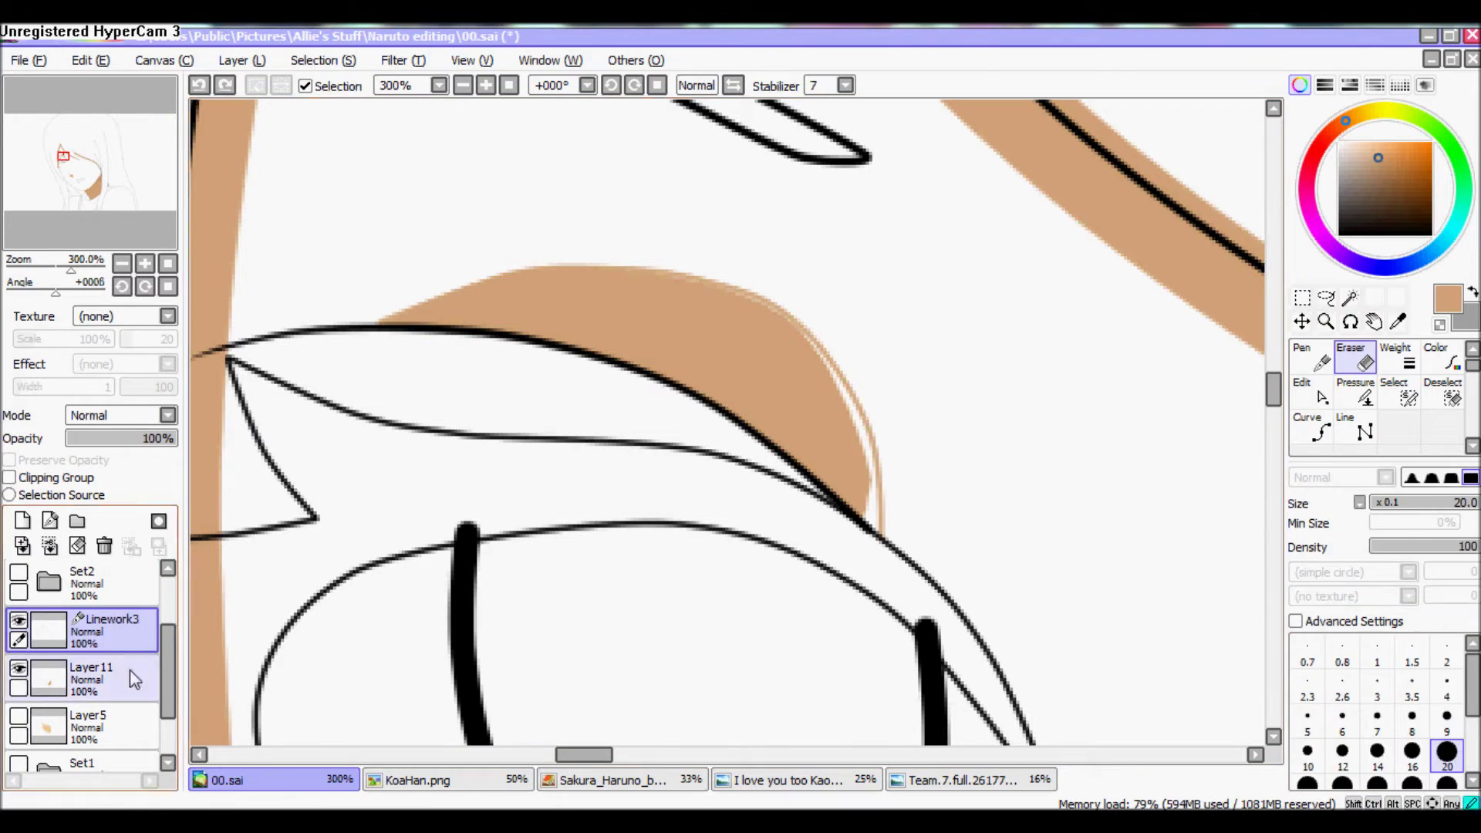
mouse_move(871, 505)
mouse_down()
mouse_move(867, 486)
mouse_move(595, 291)
mouse_move(783, 405)
mouse_up()
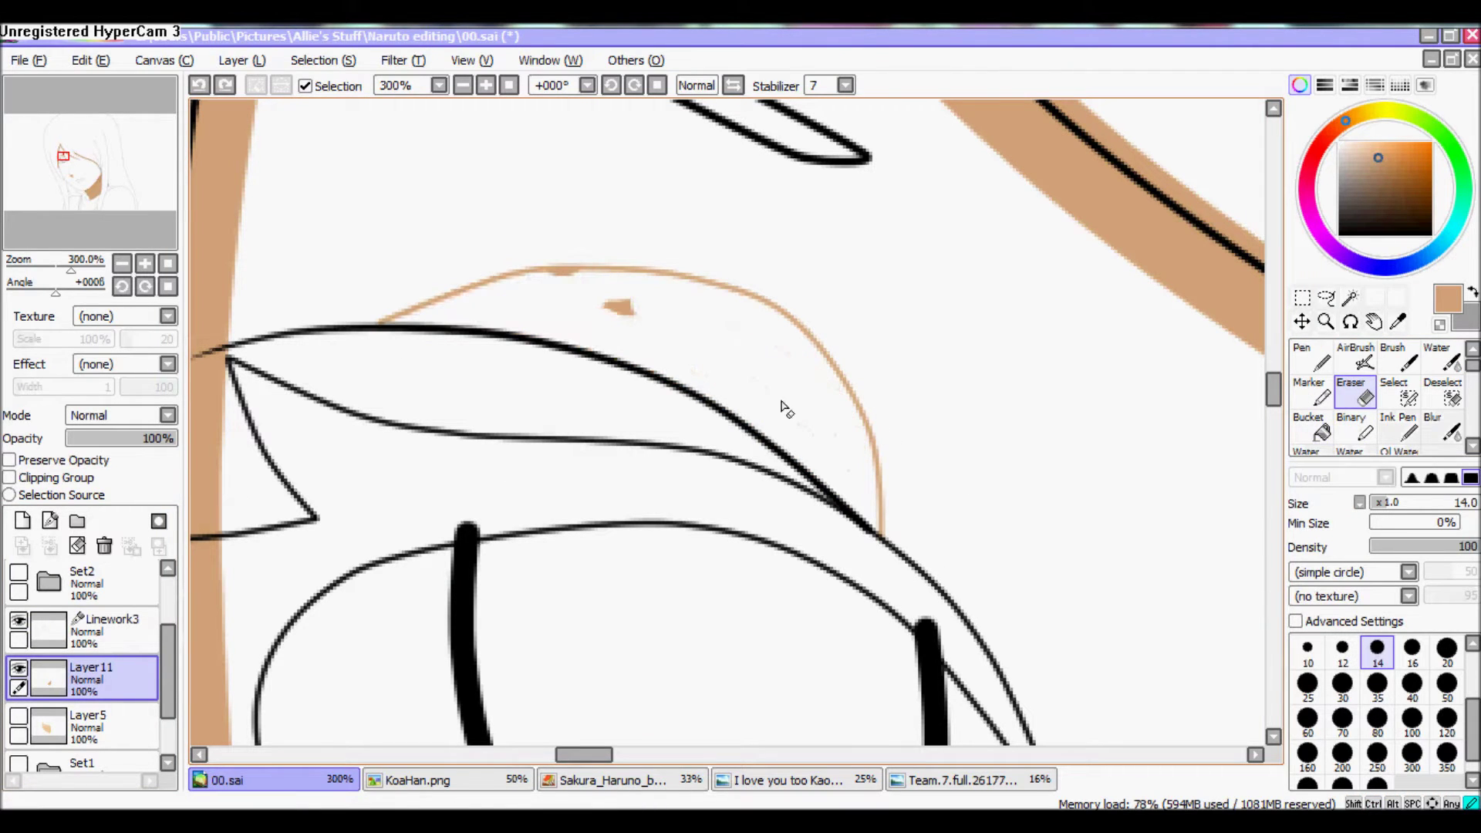
key(g)
click(610, 293)
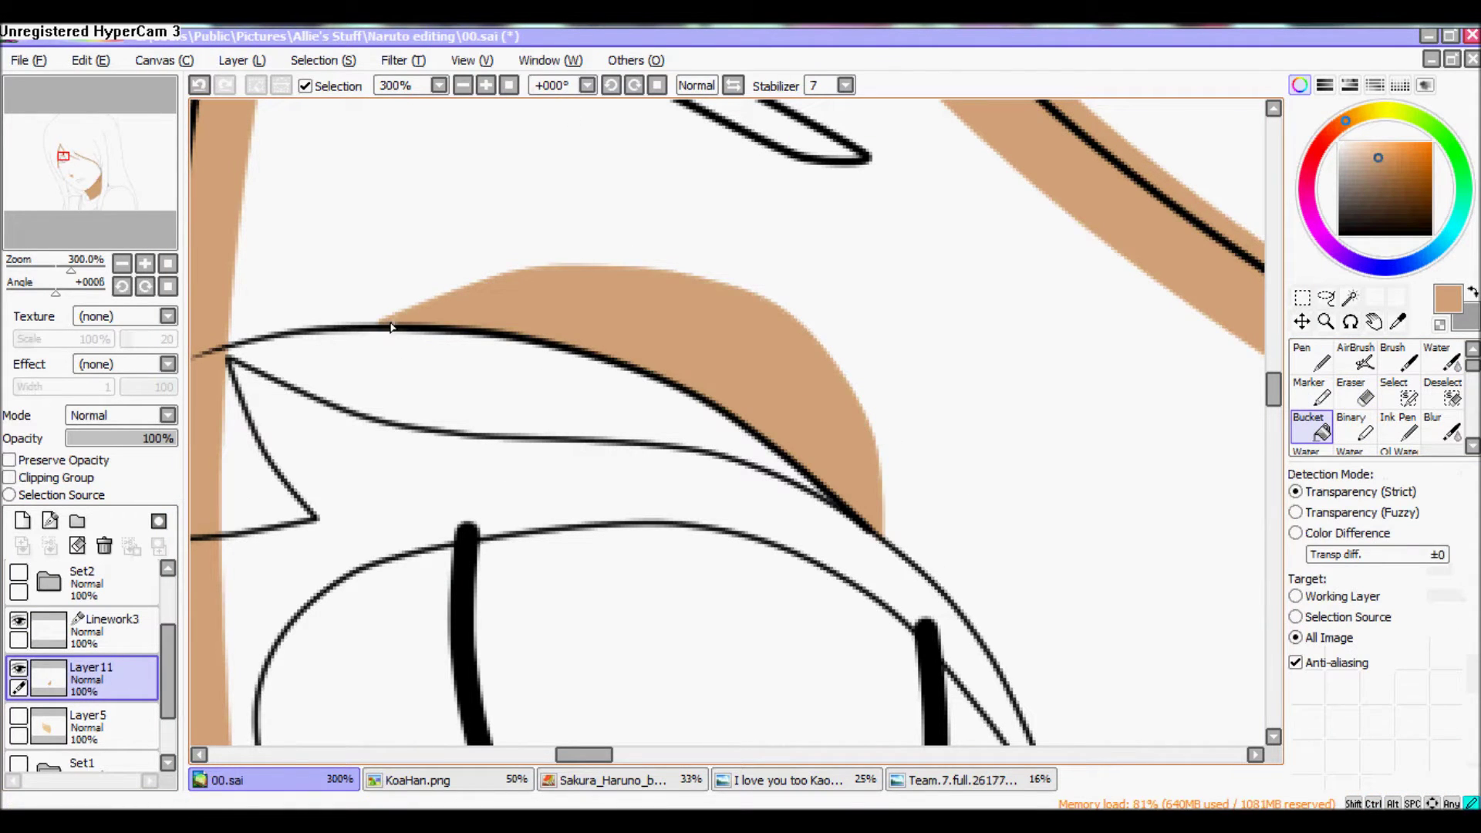
Examine the nose, chin, jaw and neck shadow fills up close for unfilled gaps
scroll(395, 328, right, 5)
scroll(395, 328, down, 8)
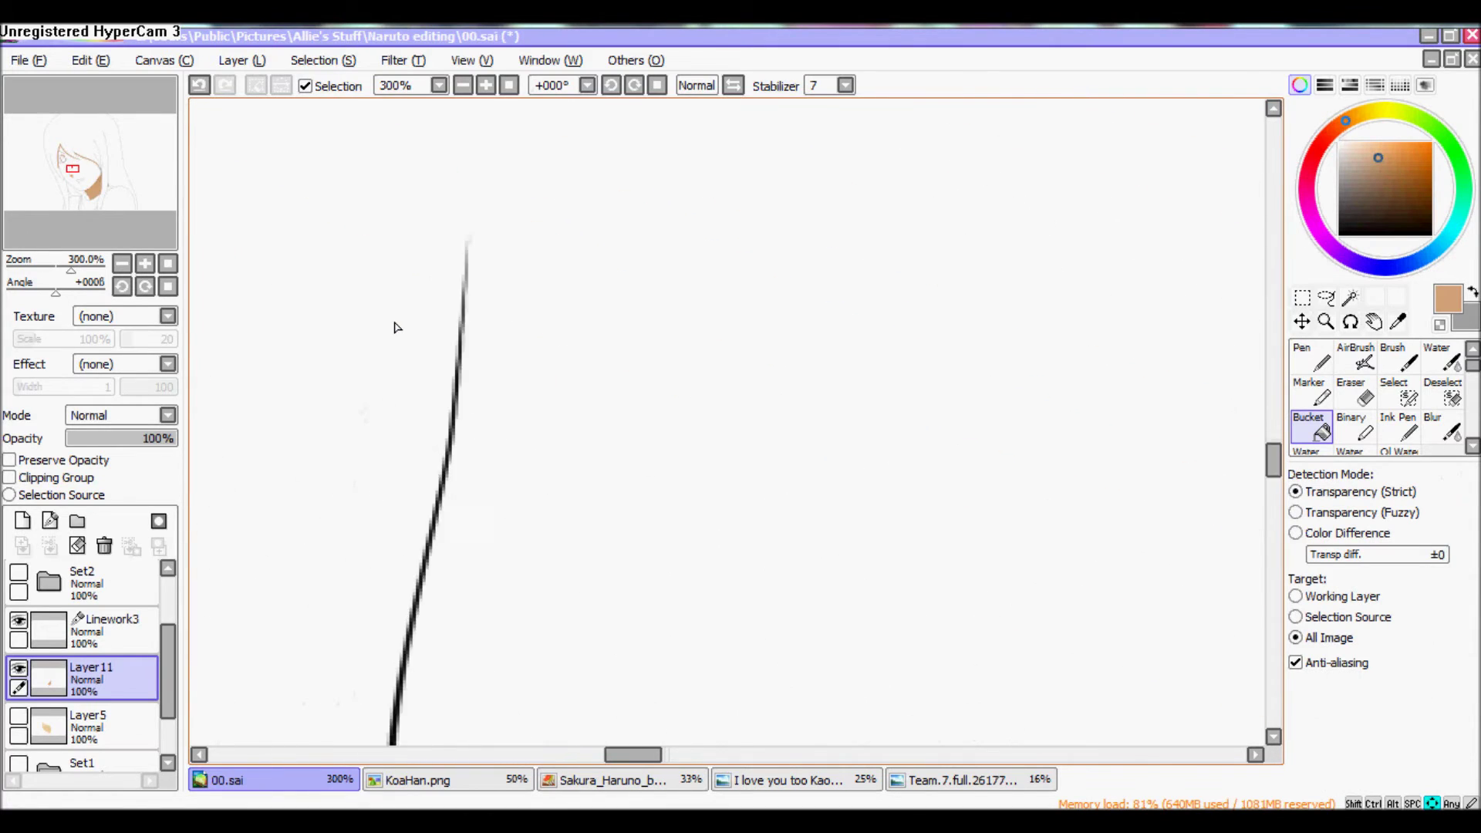
scroll(395, 327, down, 5)
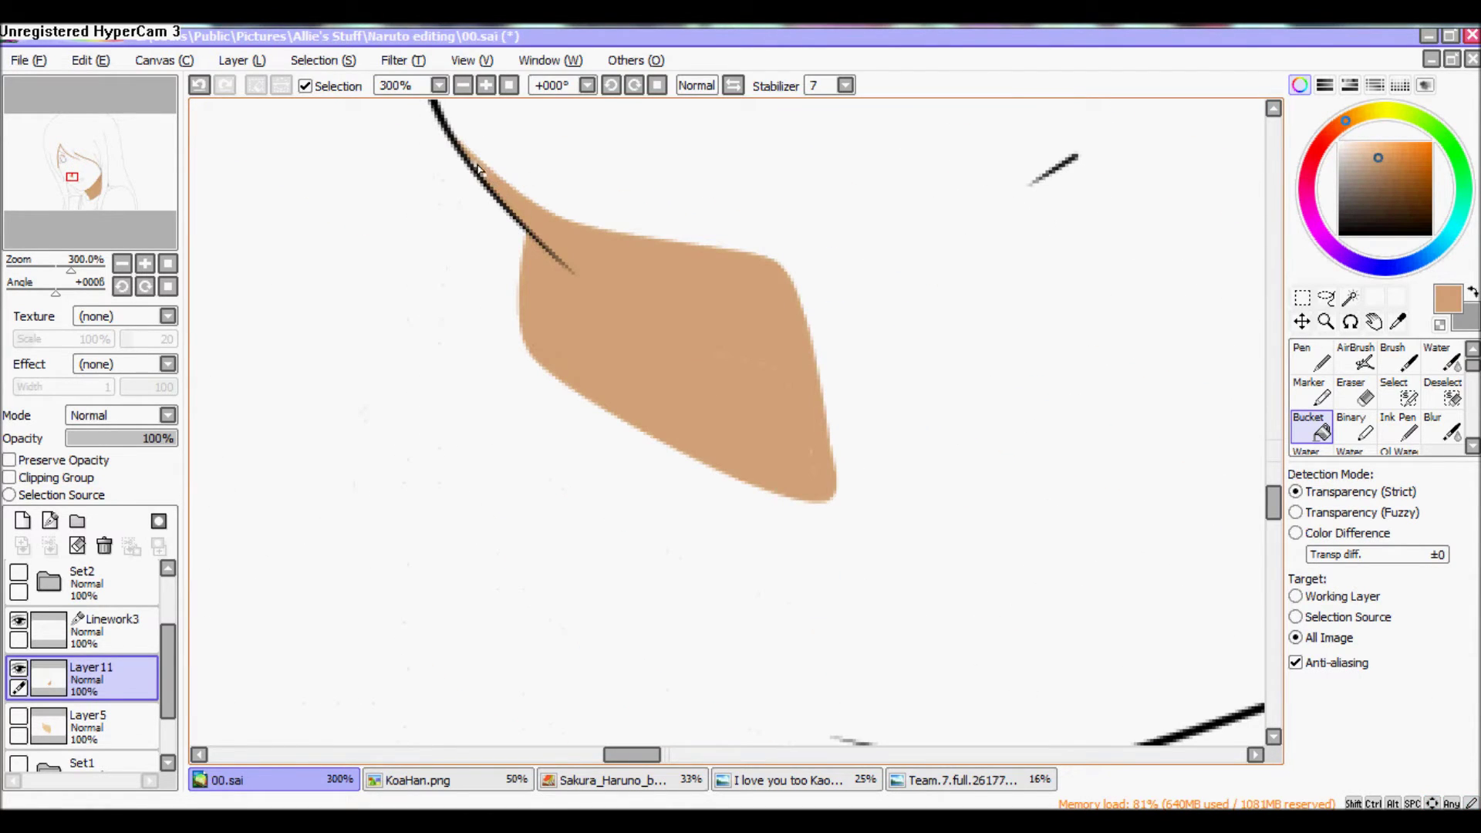
click(462, 85)
scroll(465, 87, down, 8)
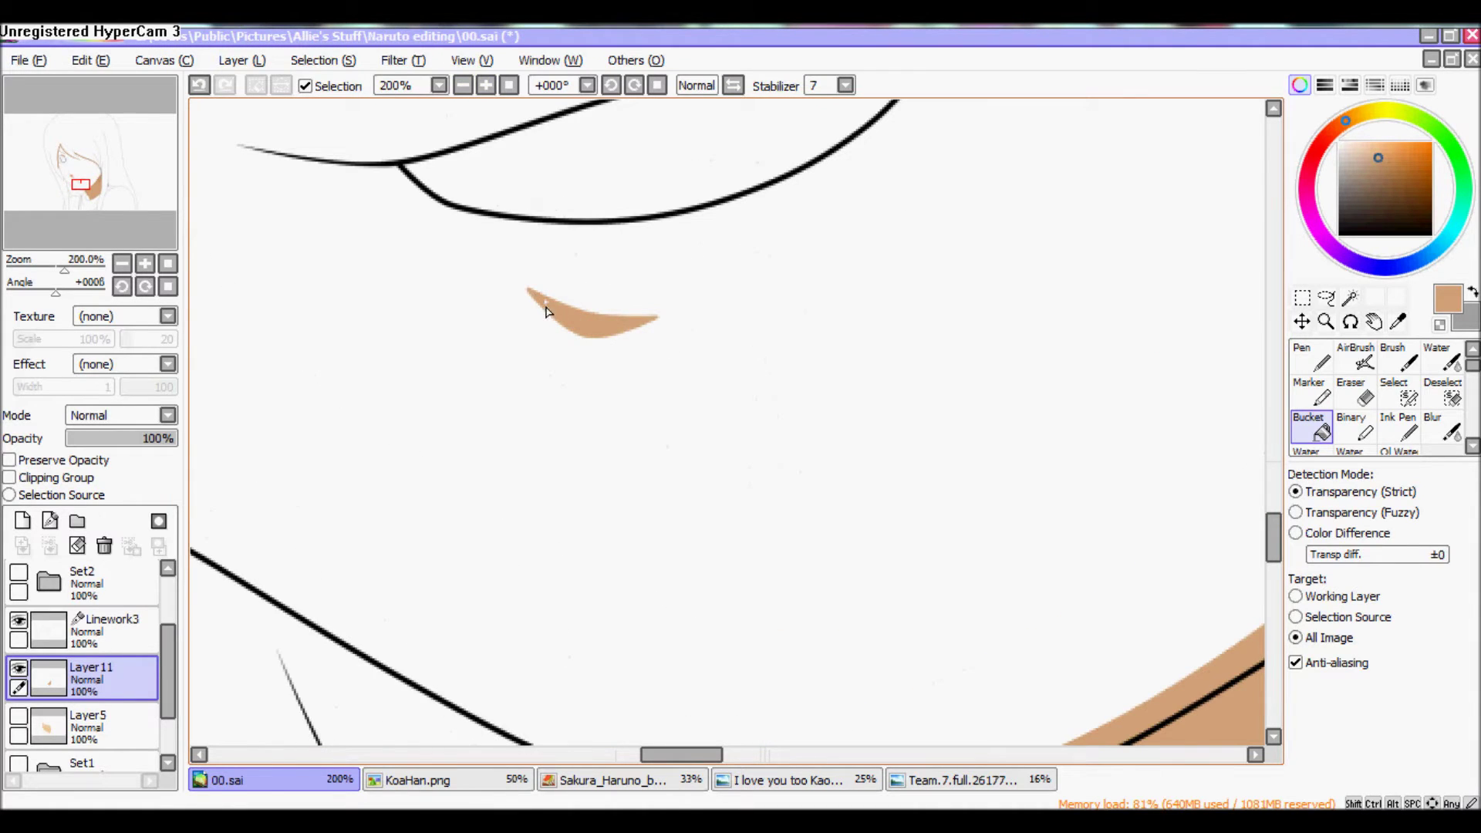
scroll(545, 311, down, 1)
scroll(545, 311, up, 2)
click(601, 459)
key(ctrl+z)
click(477, 87)
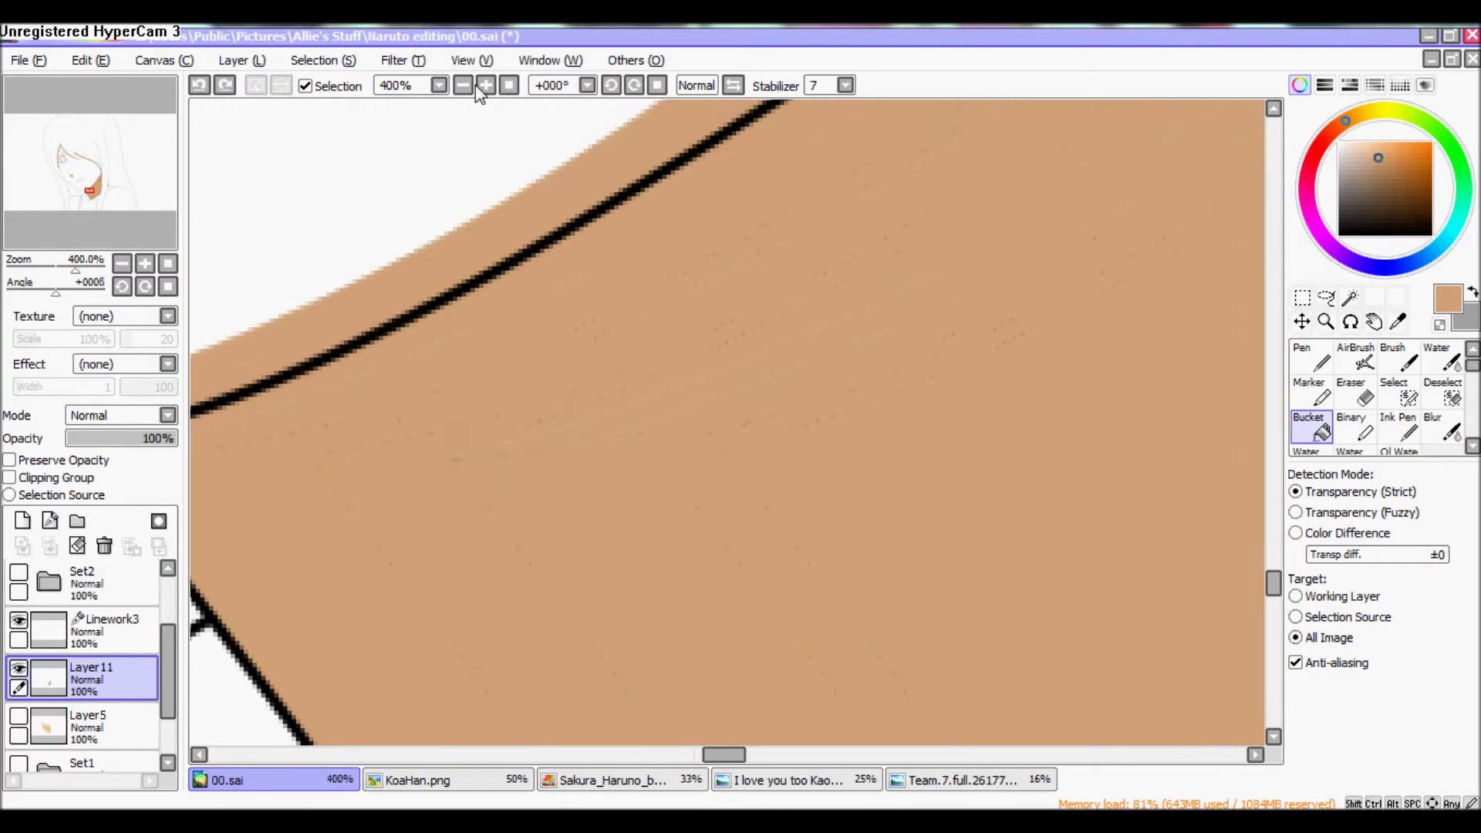
click(487, 85)
click(511, 85)
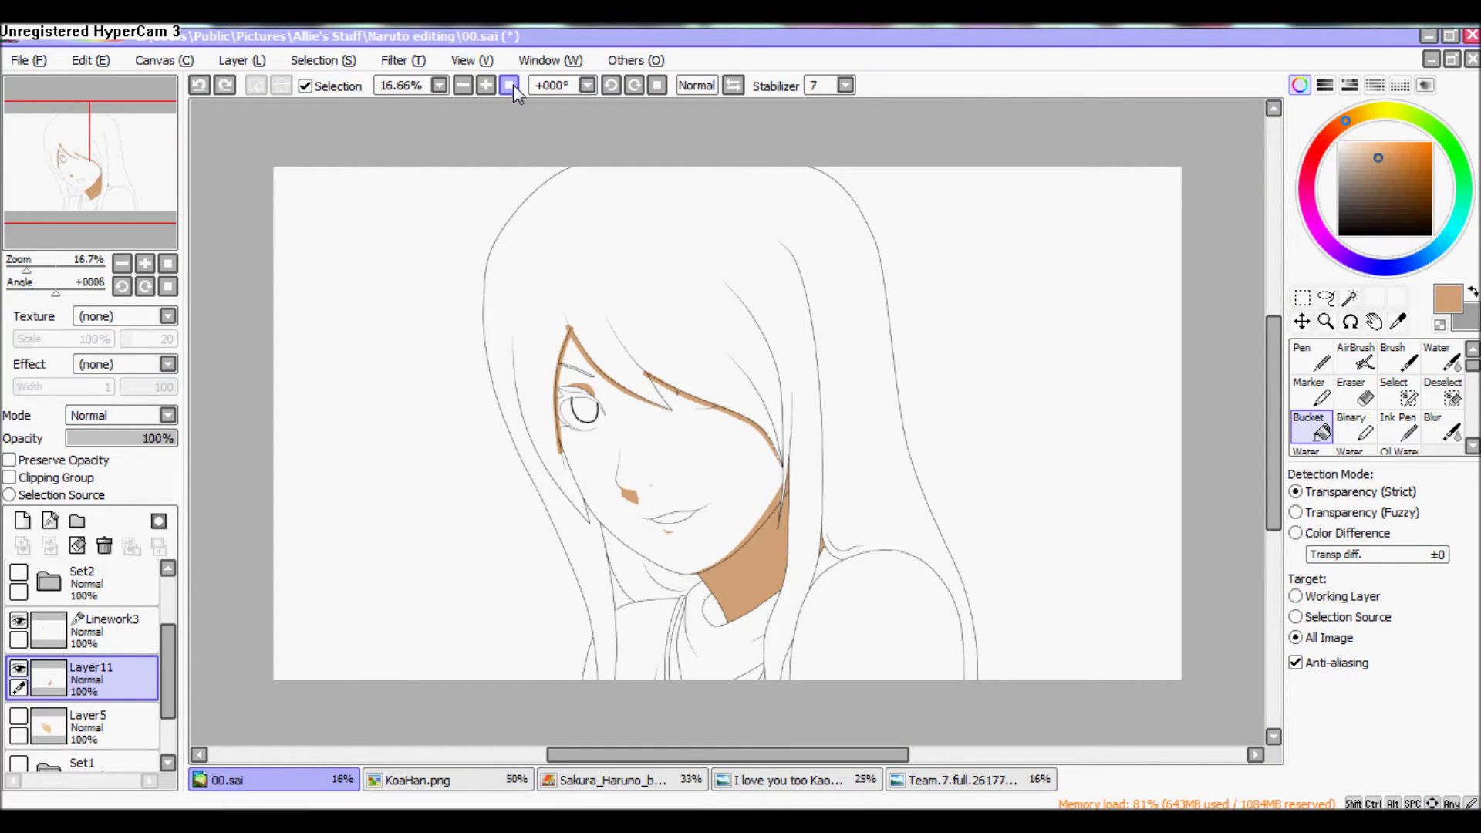
Paint the shadow tone beyond the jaw's upper end around the right hair strands with the Marker, touching up at size 2
scroll(783, 455, up, 5)
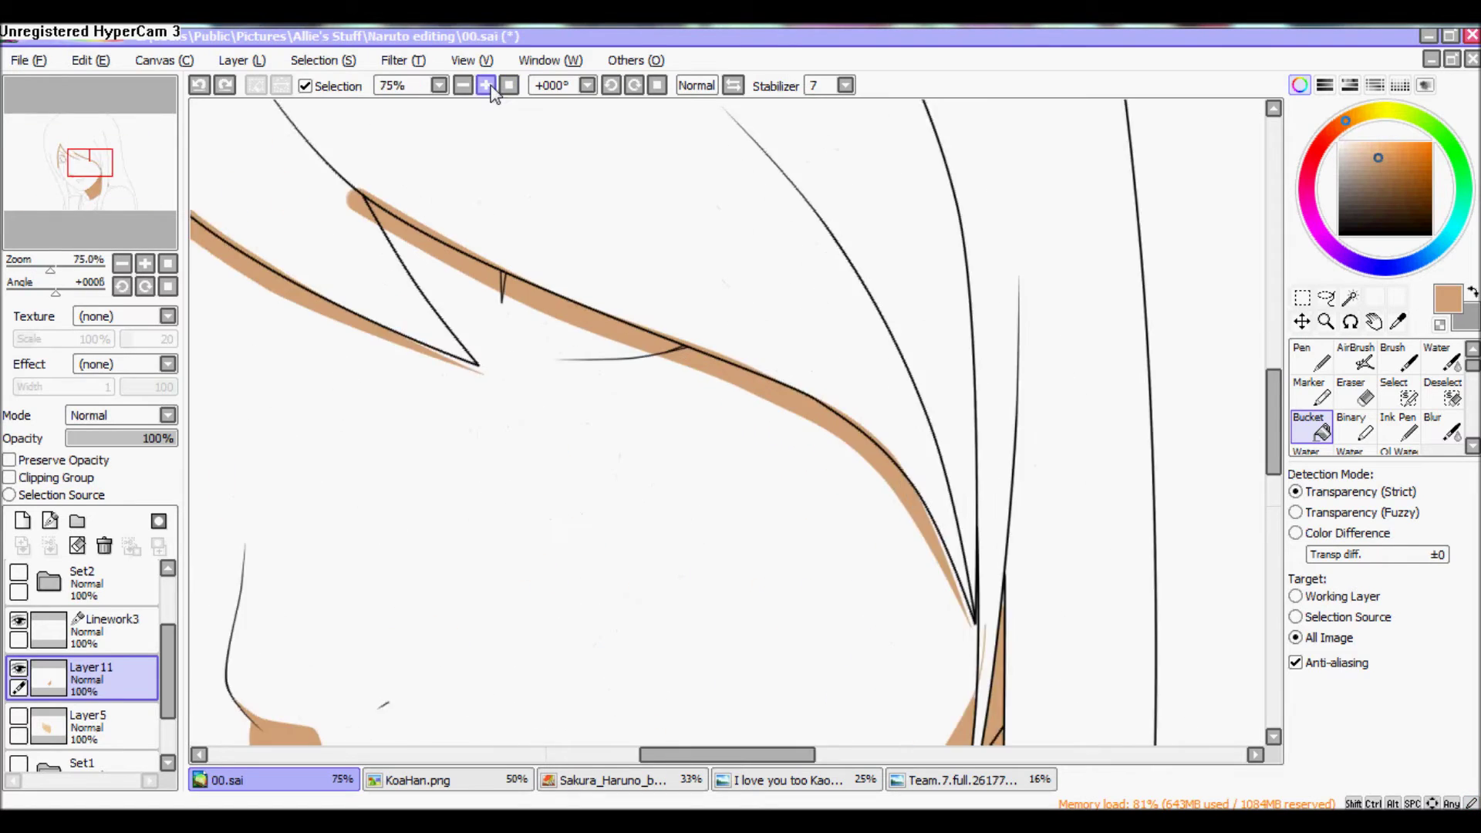
click(1312, 395)
mouse_move(640, 178)
mouse_down()
mouse_move(695, 205)
mouse_move(725, 455)
mouse_up()
click(1447, 698)
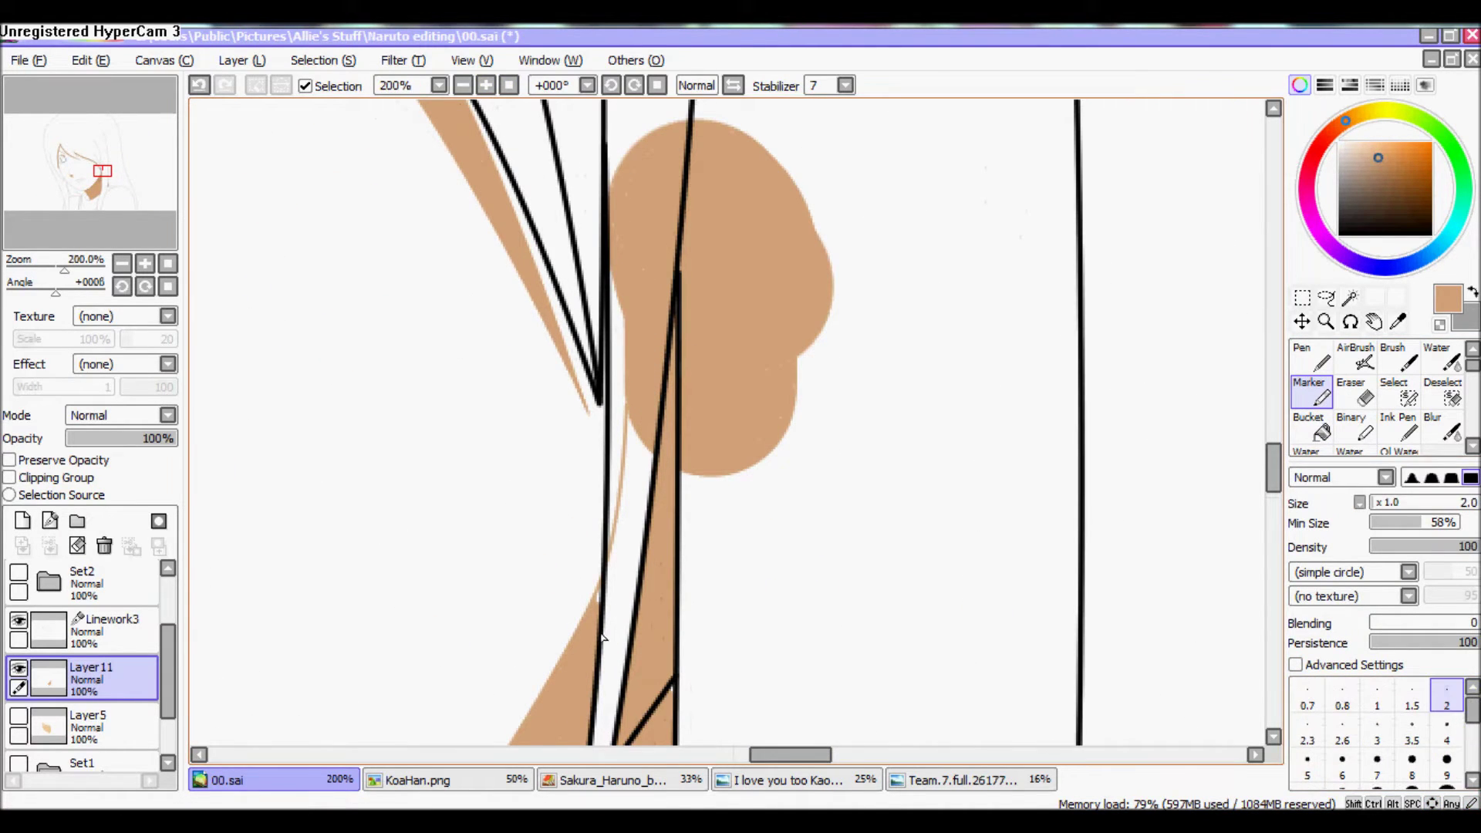
scroll(608, 264, down, 5)
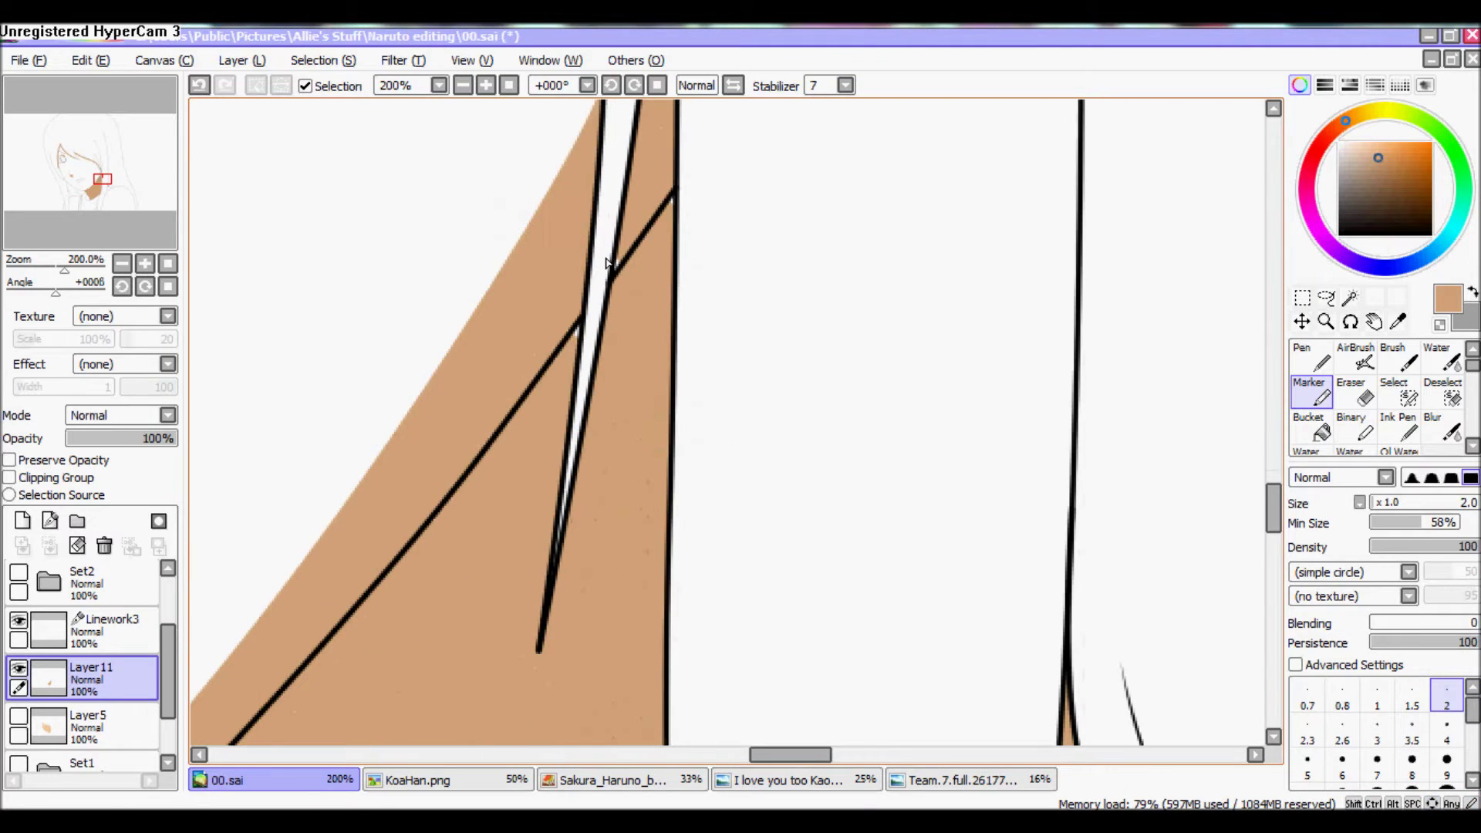
click(1448, 772)
scroll(671, 202, right, 3)
scroll(671, 202, down, 5)
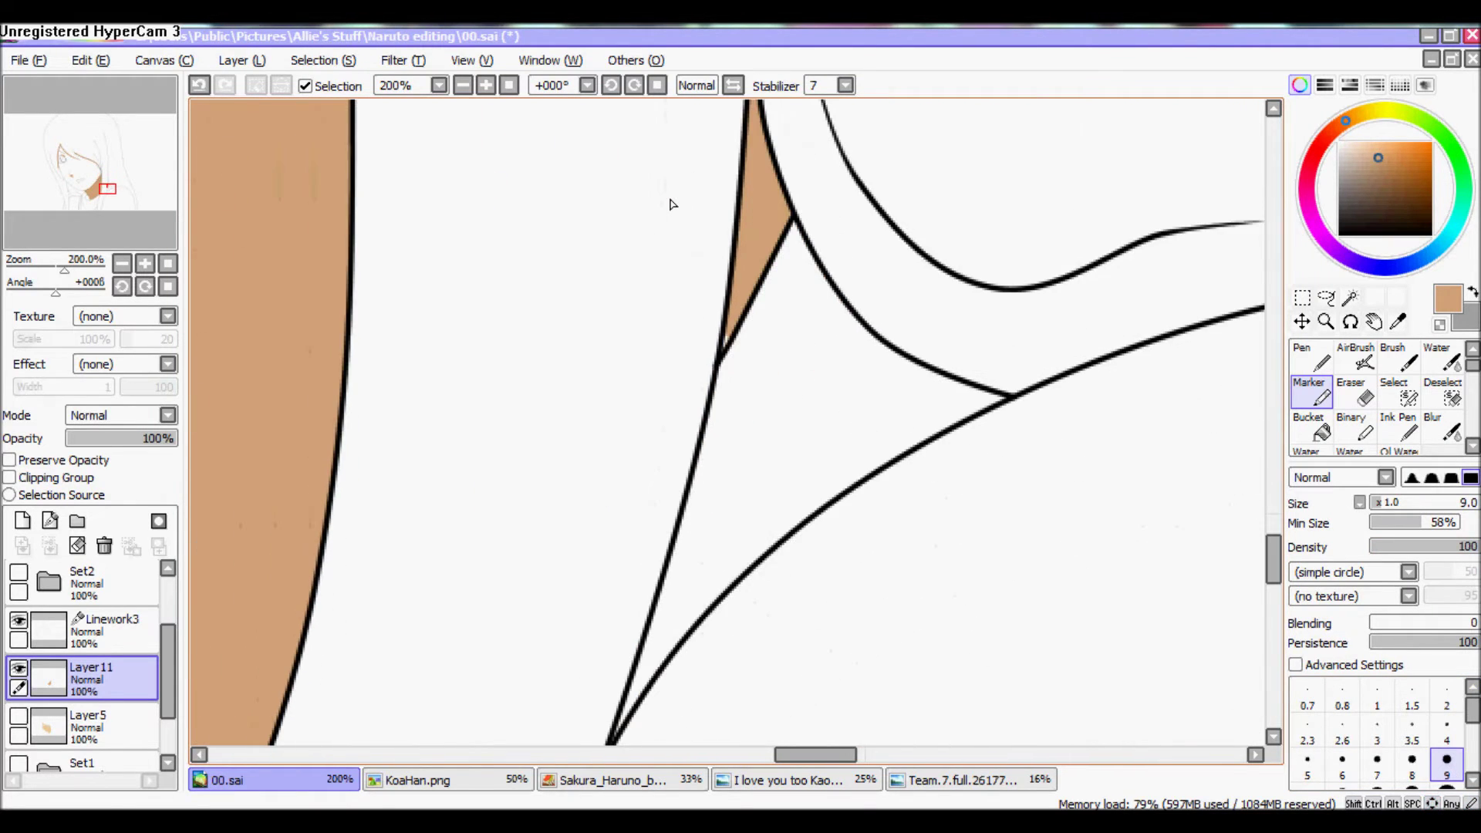
Merge Linework3 down into Layer11, clip Layer11 to Layer5, and show the Layer5 skin color
click(465, 85)
click(466, 85)
click(465, 85)
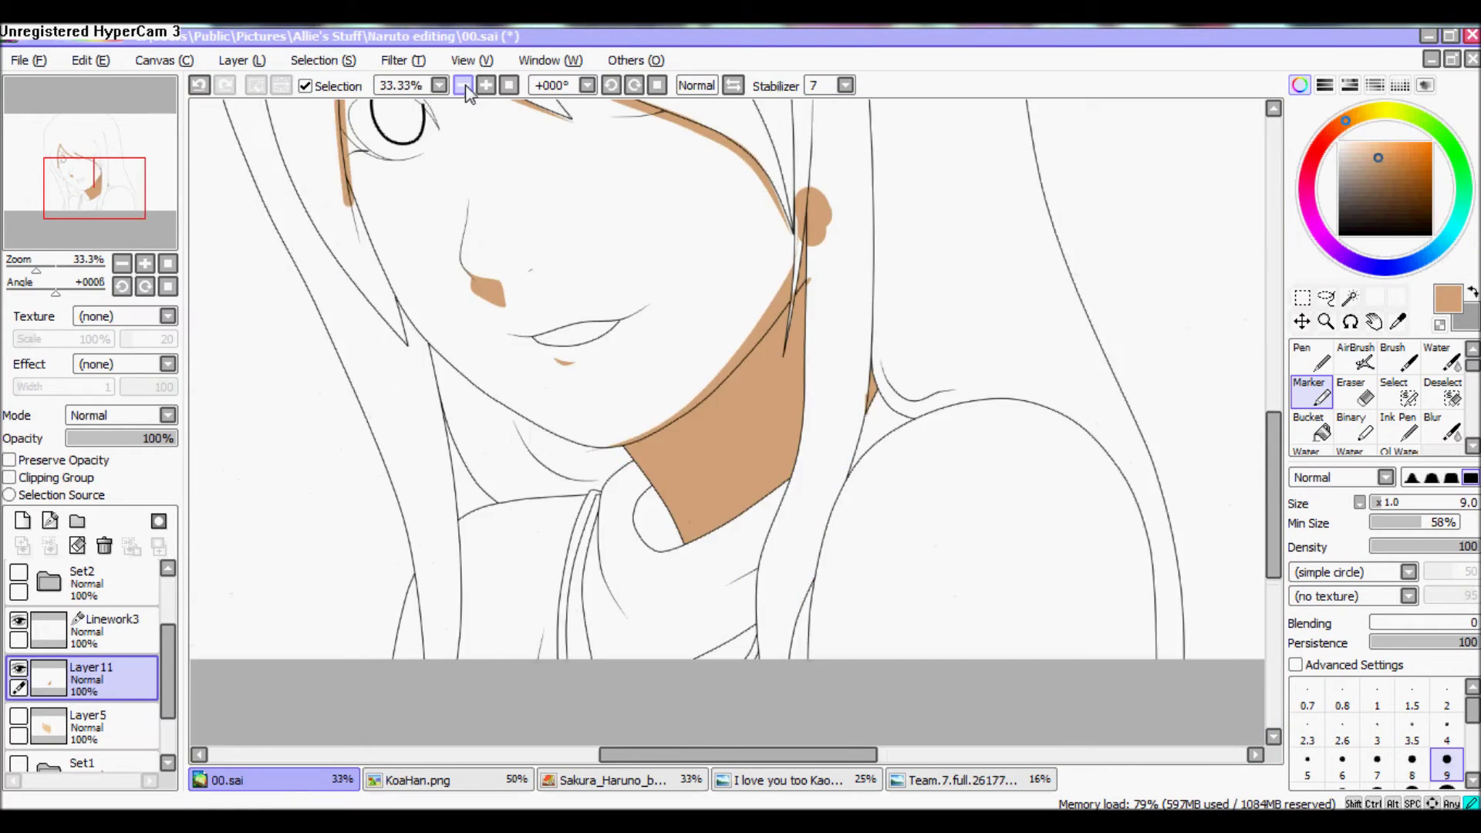
click(465, 85)
click(465, 85)
click(123, 632)
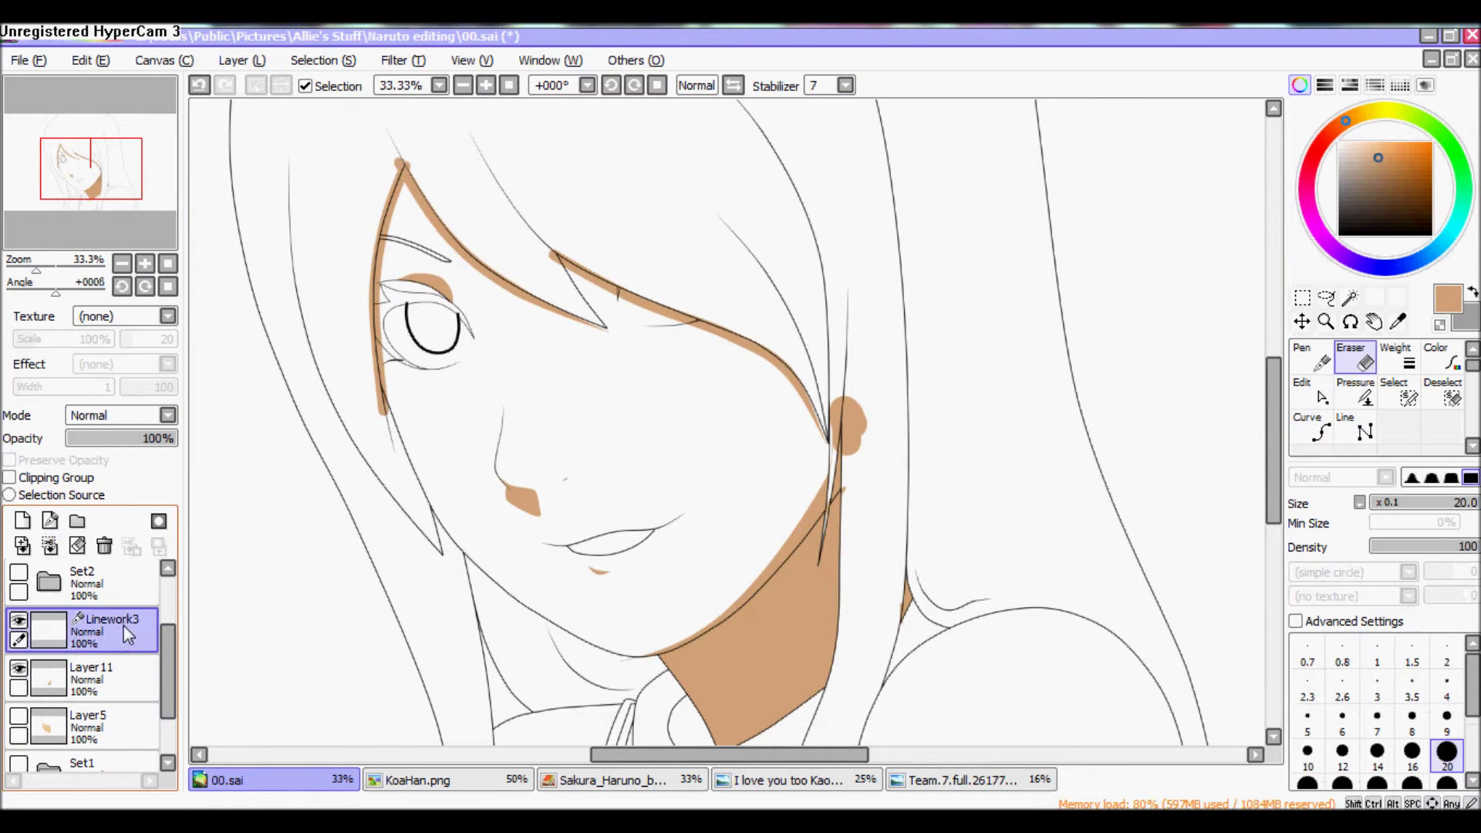
click(49, 546)
click(10, 478)
click(18, 668)
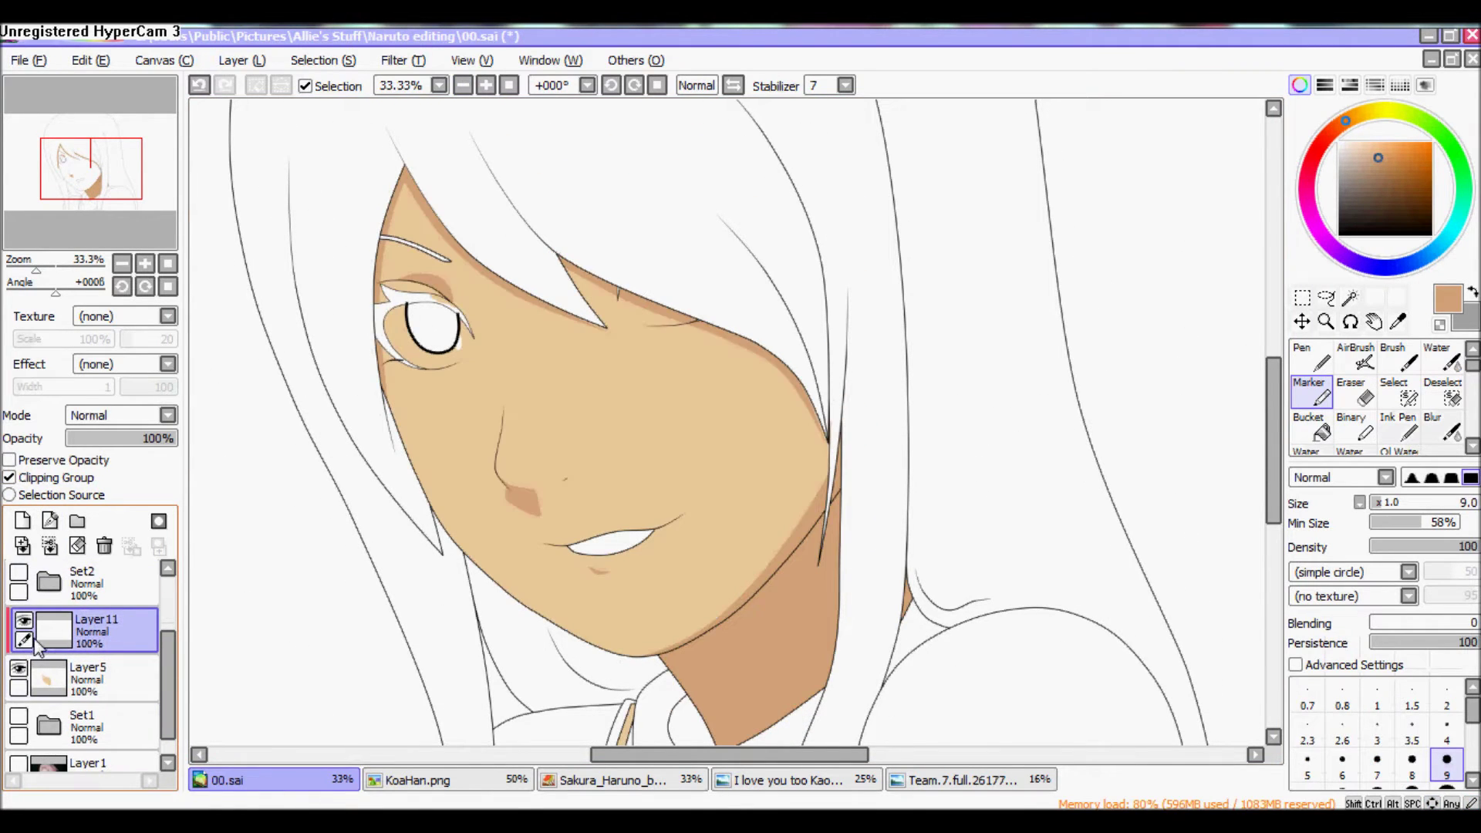
Add a linework layer above Layer11 and draw a white size 9 Curve highlight down the nose bridge alongside its line
click(50, 522)
click(487, 86)
click(487, 86)
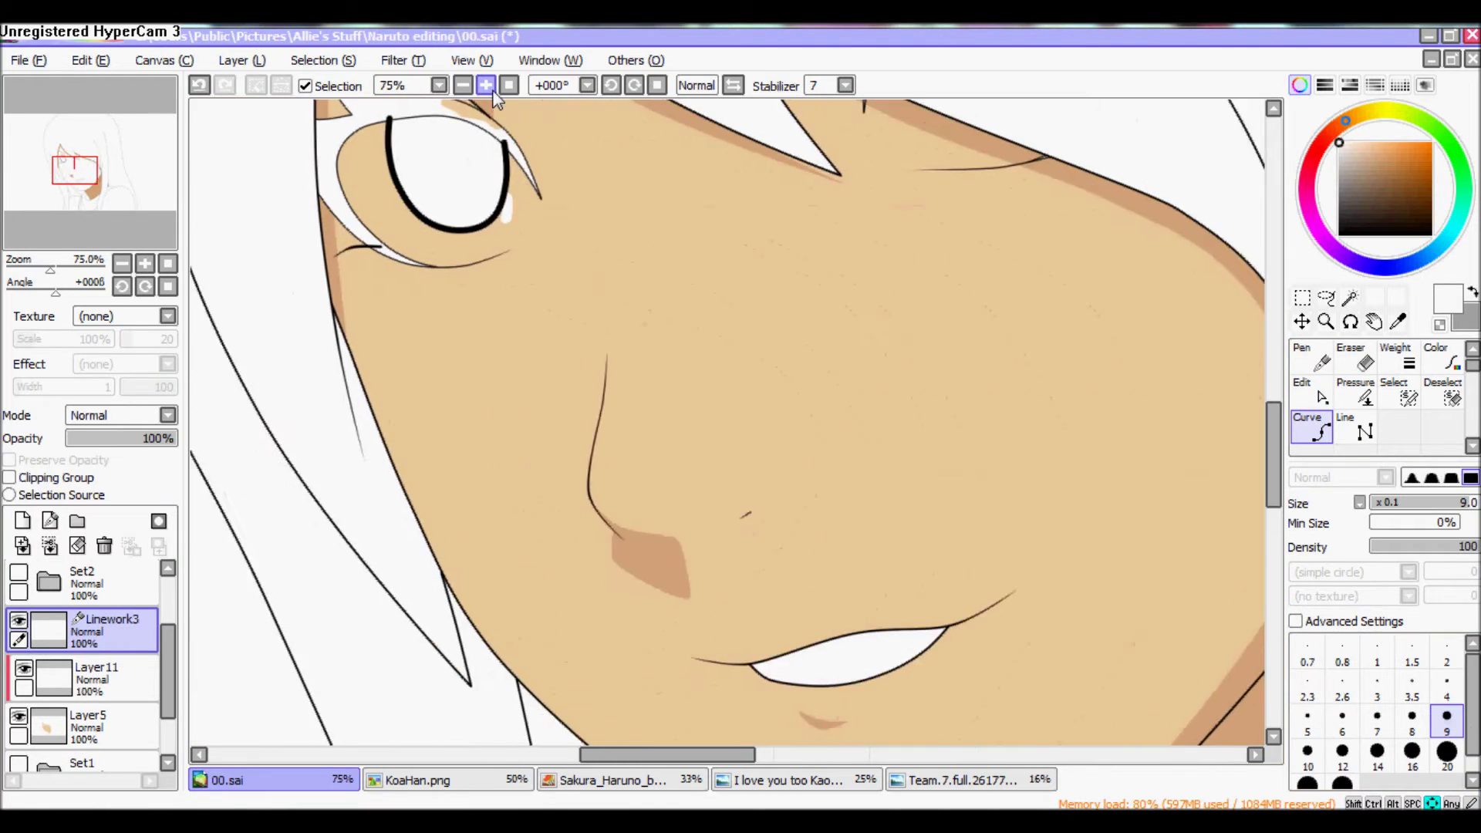
click(487, 86)
click(487, 86)
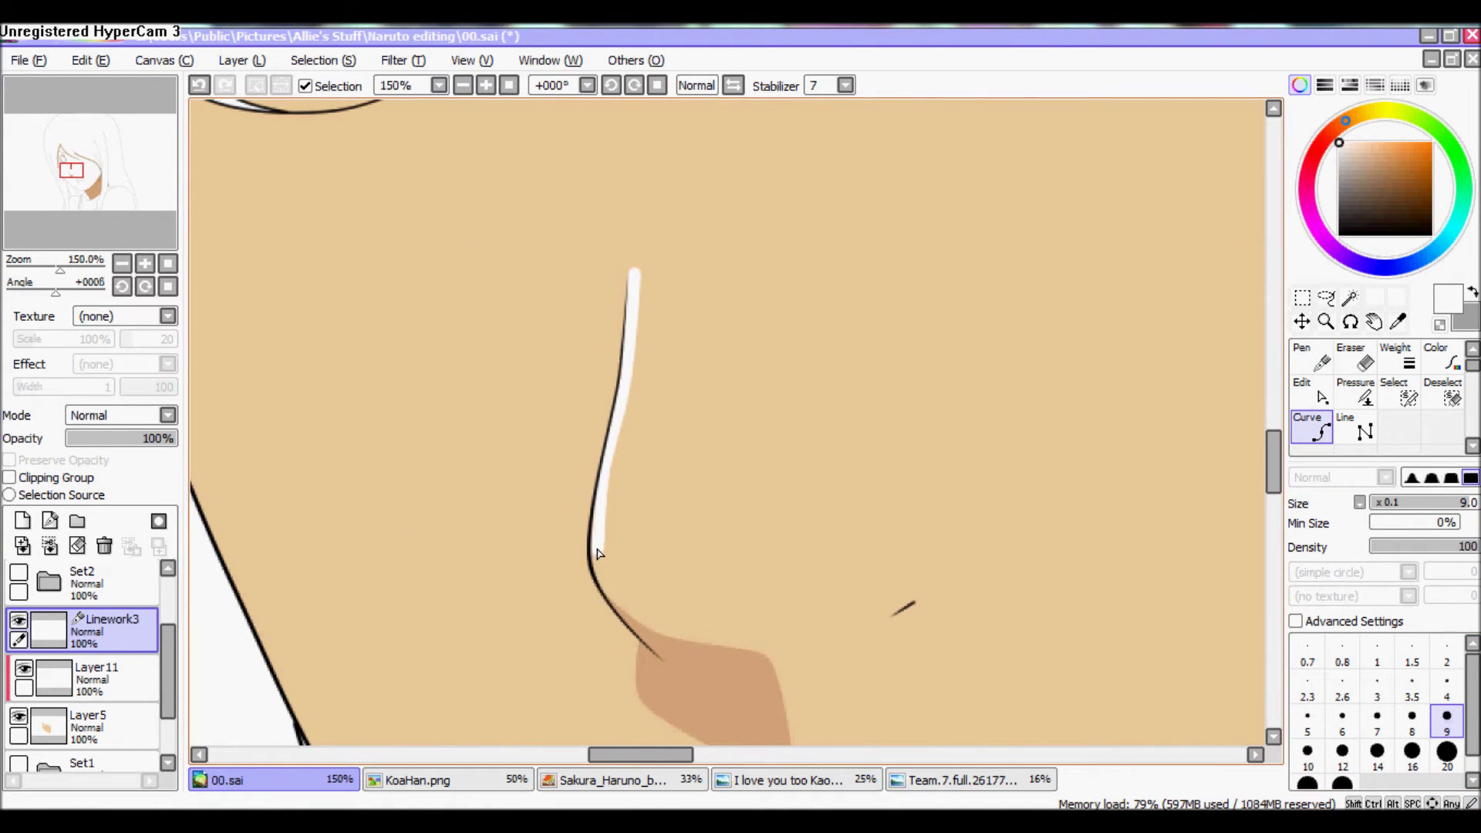
Taper the ends of the white nose highlight by lowering its control points' pressure and shift its points against the nose line
key(p)
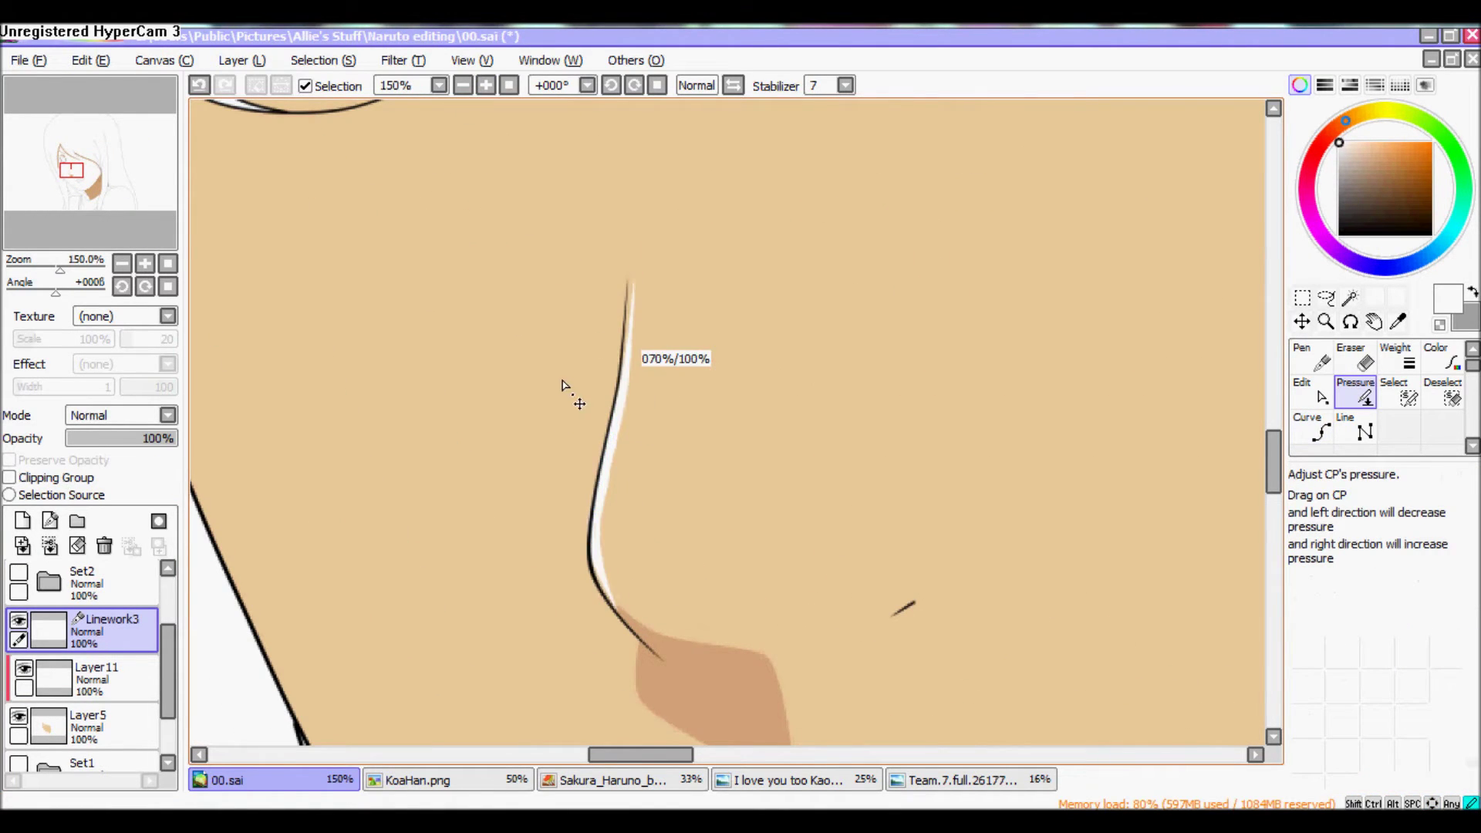
key(e)
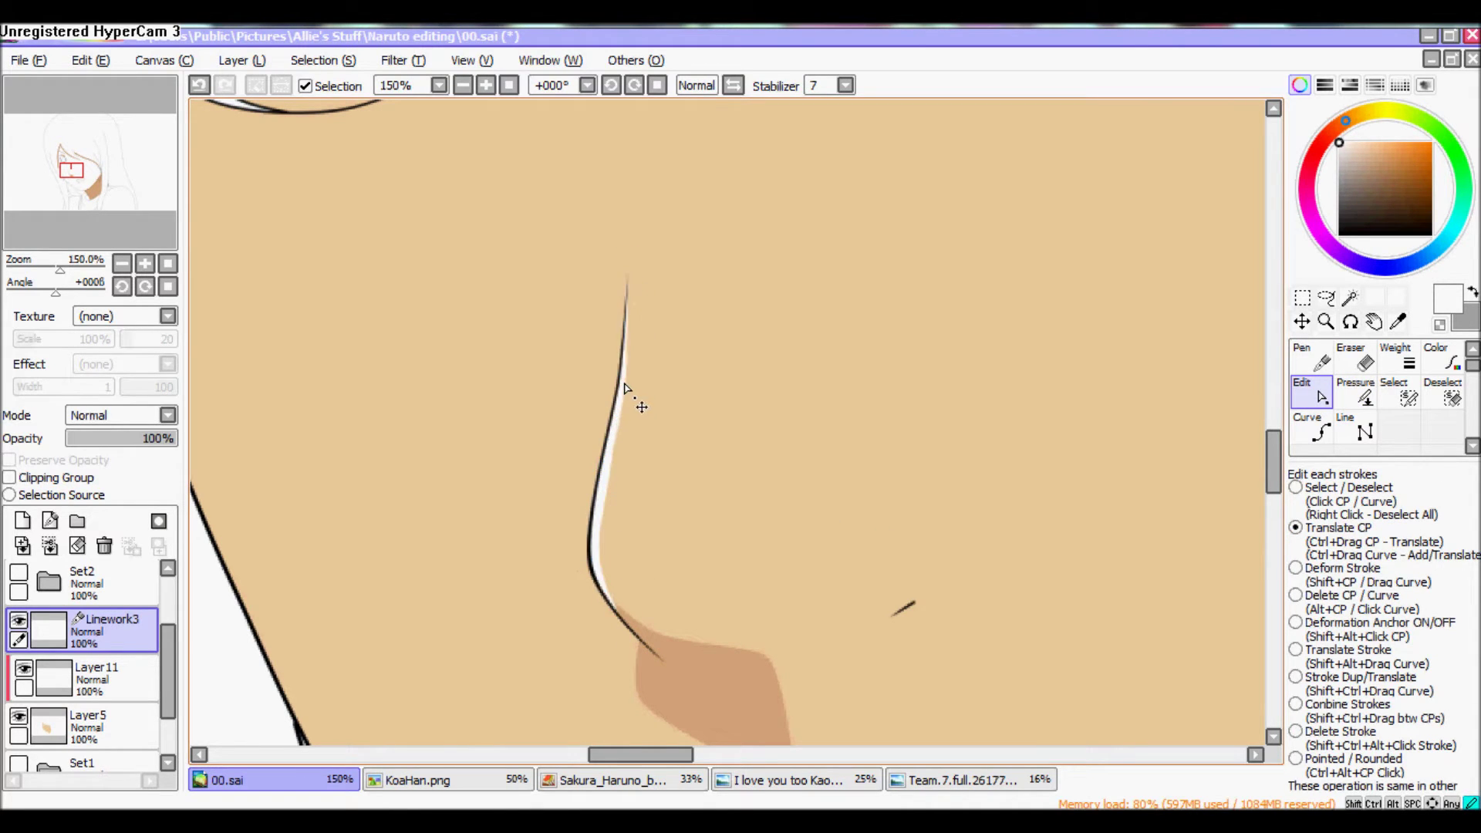
key(p)
key(e)
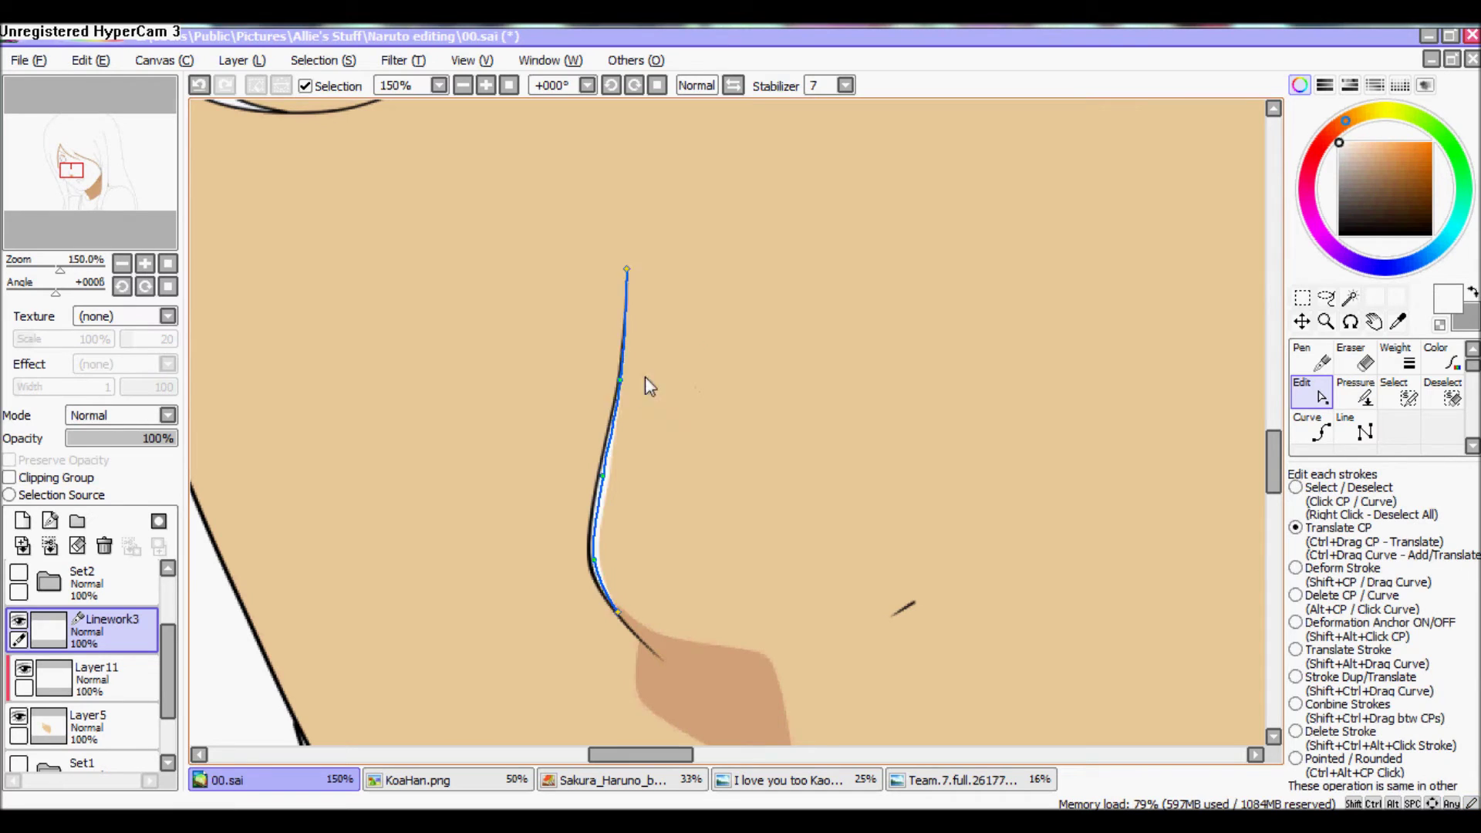
Draw size 30 Curve shadows in the neck's shadow tone along the skin strips beside the shirt on a new linework layer and merge it into Layer11
click(509, 86)
key(c)
click(486, 85)
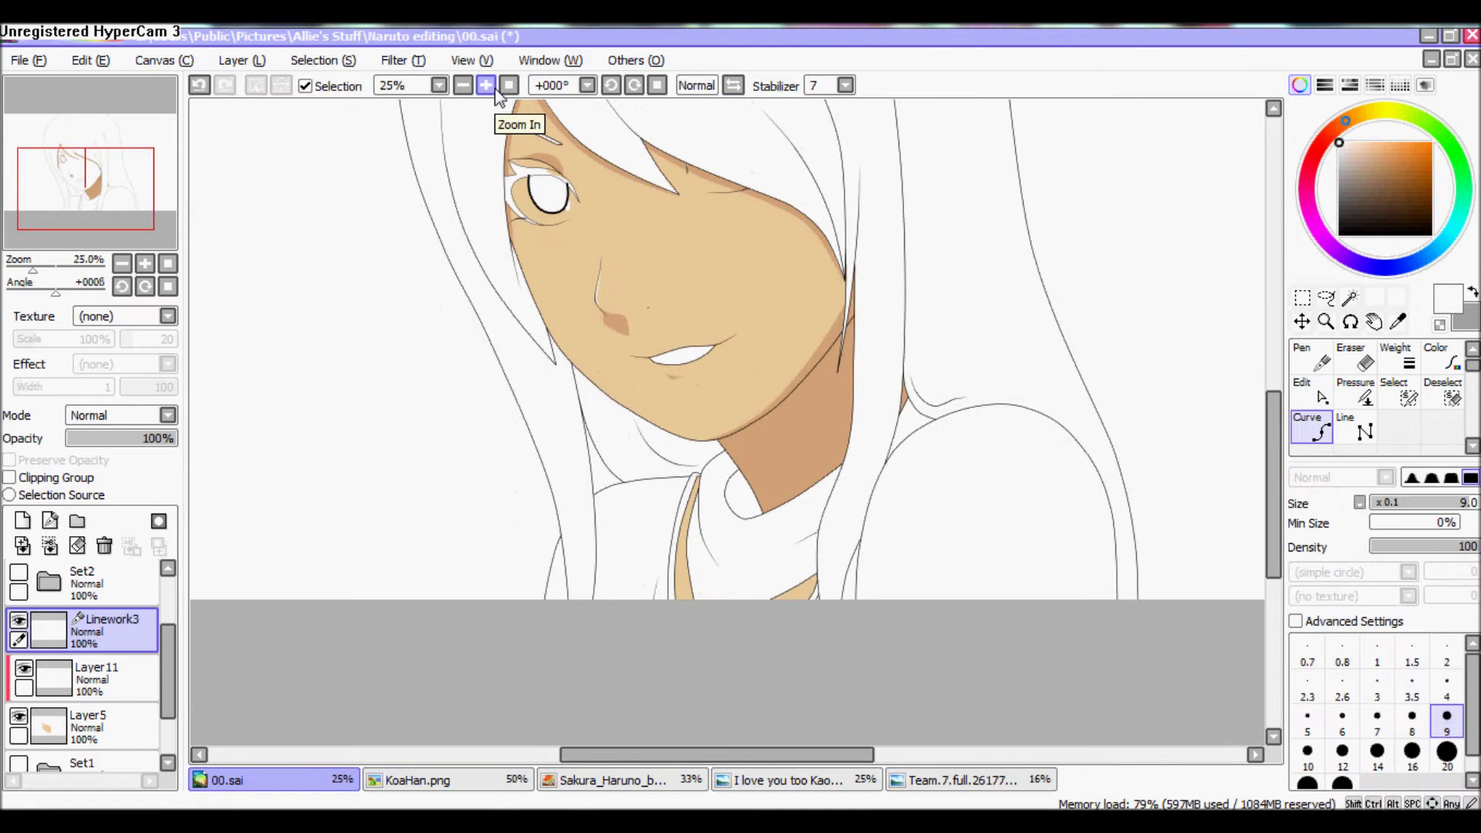
click(486, 85)
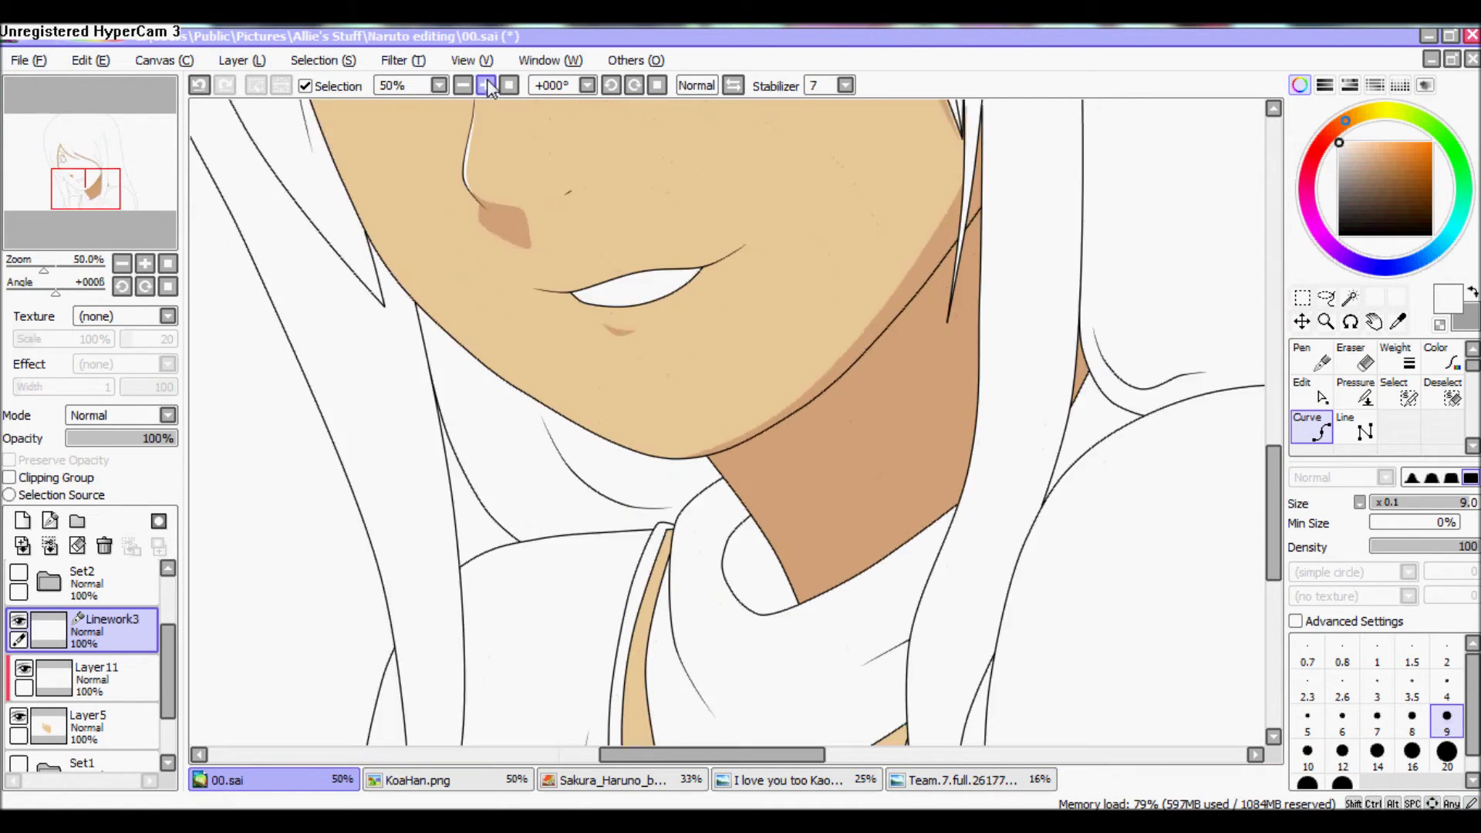
click(486, 85)
click(49, 522)
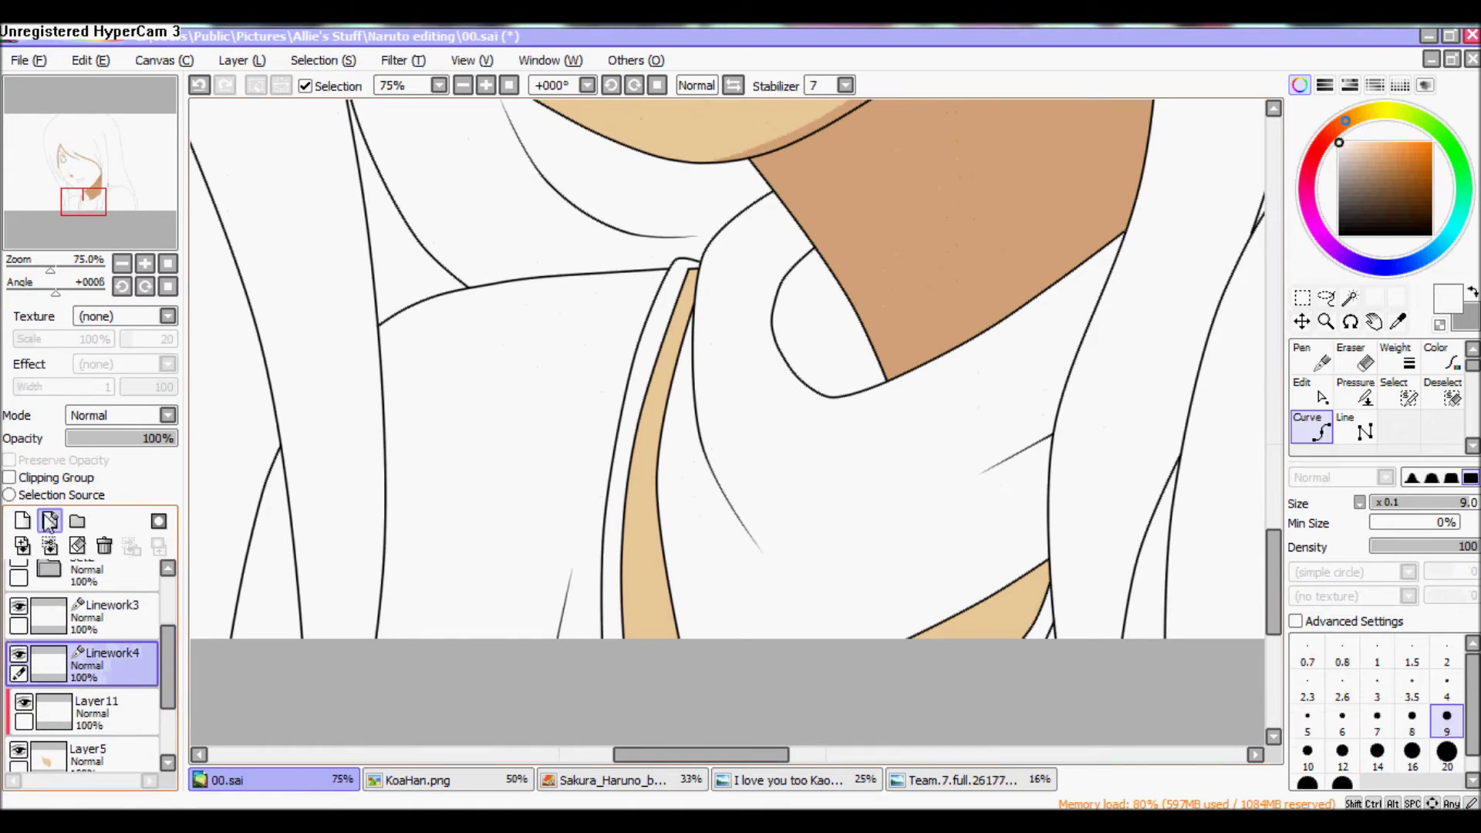
alt+click(942, 274)
click(1343, 783)
drag(837, 639, 1073, 552)
mouse_move(704, 261)
mouse_down()
mouse_move(664, 490)
mouse_move(655, 475)
mouse_move(684, 656)
mouse_up()
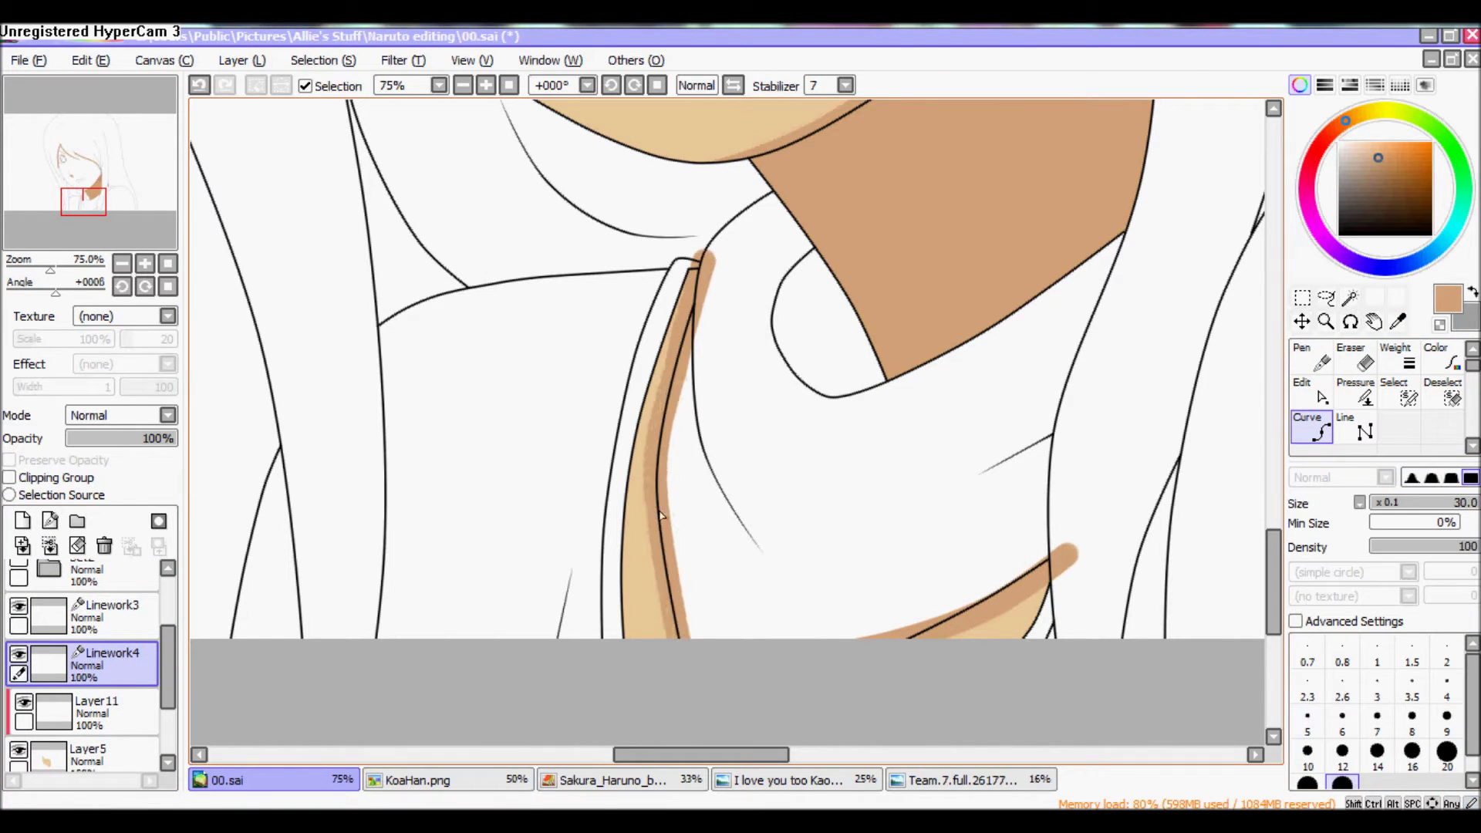
click(104, 545)
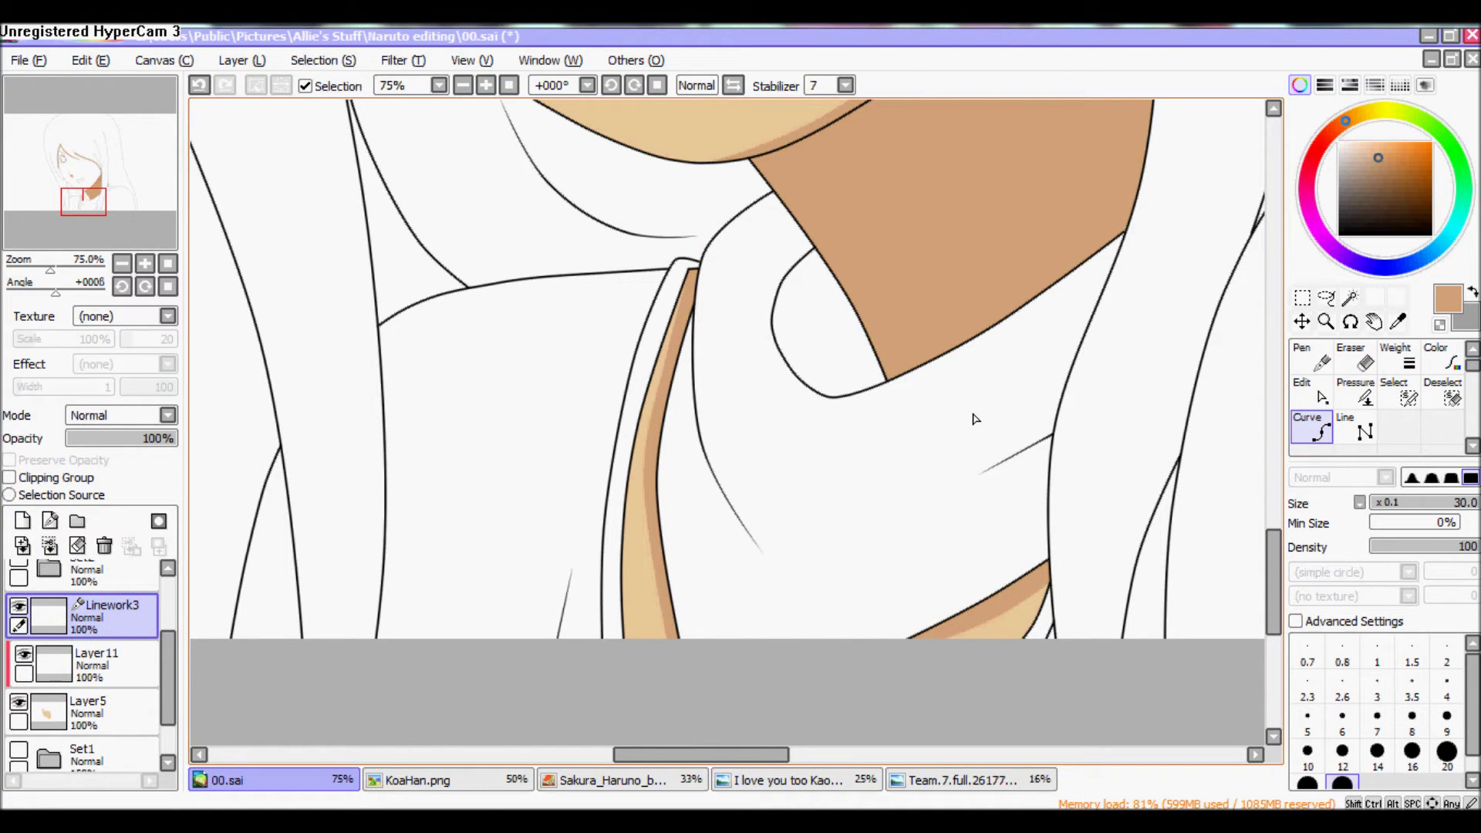
Draw a short white highlight just below the lower lip on Linework3 with the Curve tool at size 9
click(1446, 716)
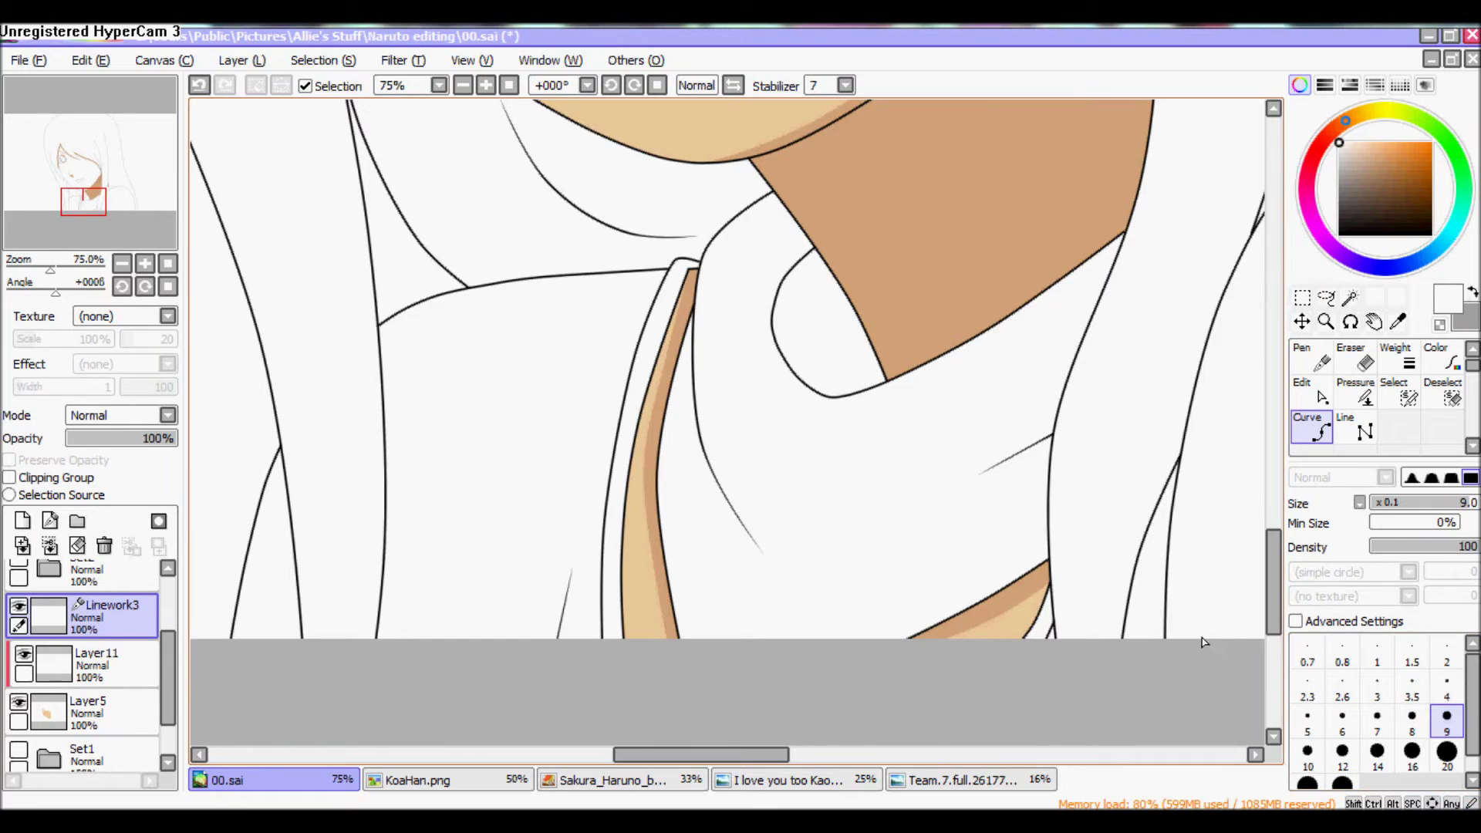
scroll(728, 423, up, 5)
click(780, 432)
click(814, 415)
Adjust the lip highlight with the Weight tool at size 12 and place it just above the small shadow under the lip
click(1311, 394)
click(463, 85)
click(486, 85)
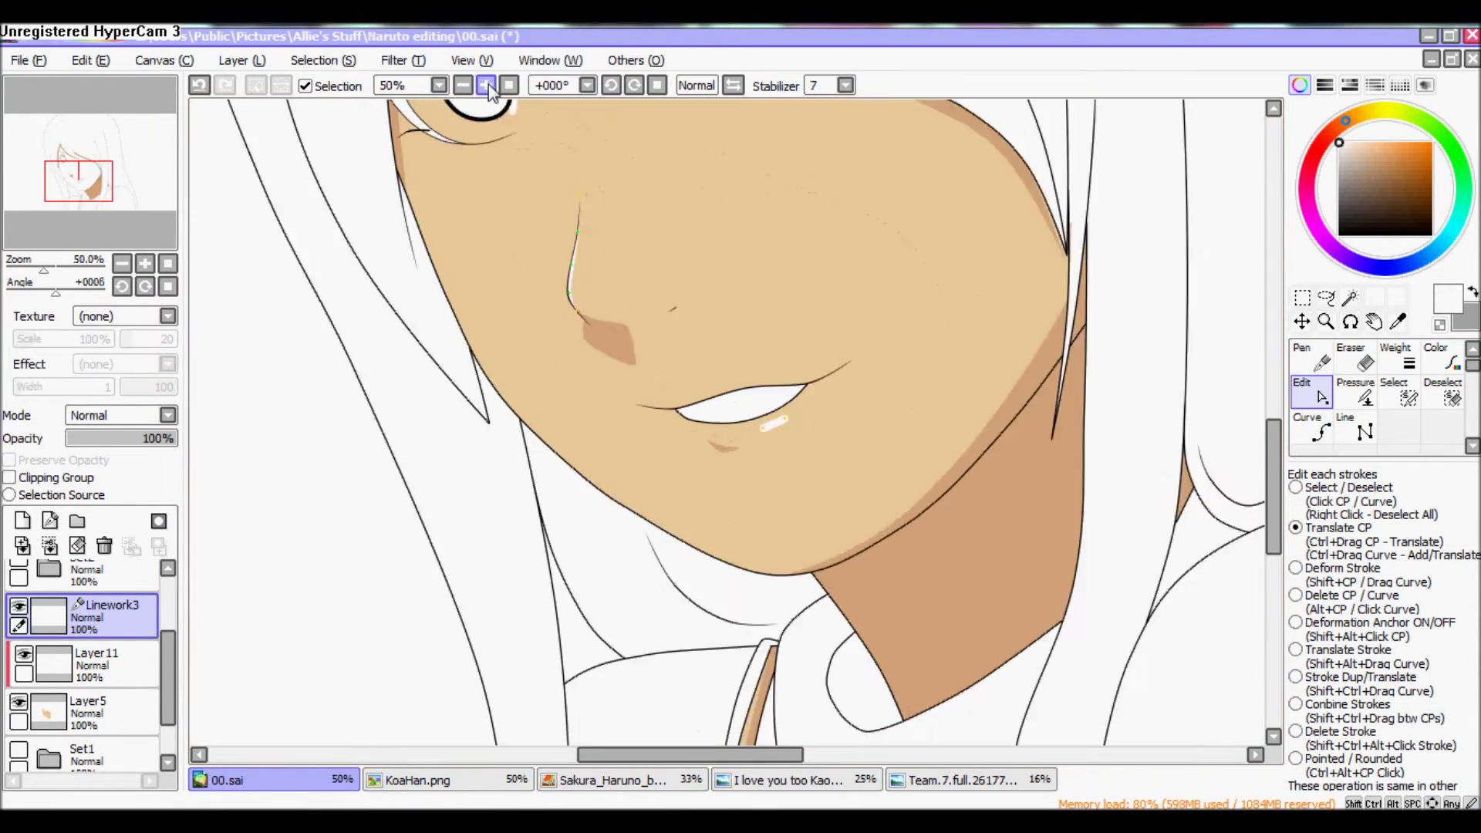
click(486, 85)
click(486, 85)
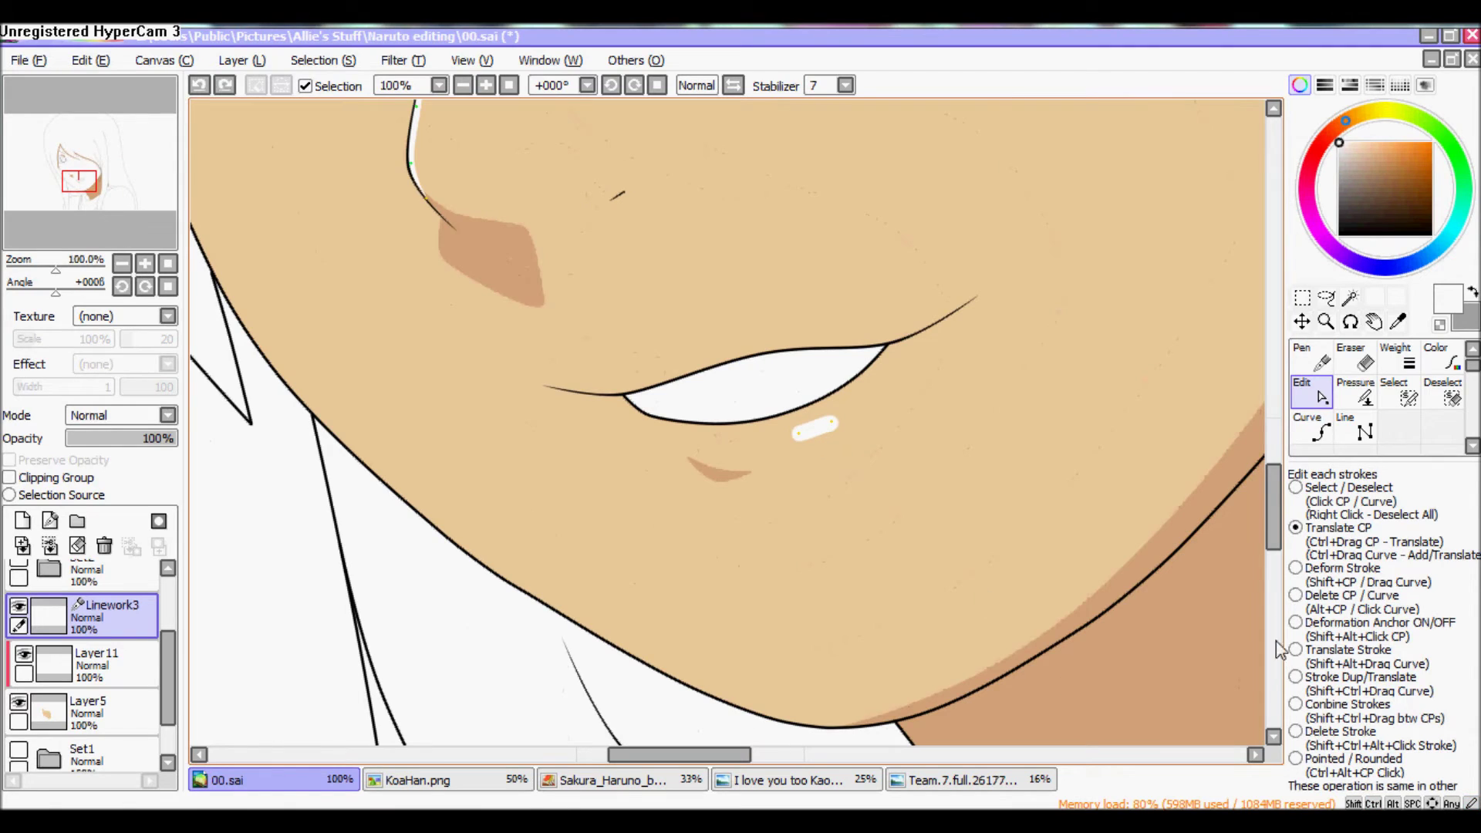
key(w)
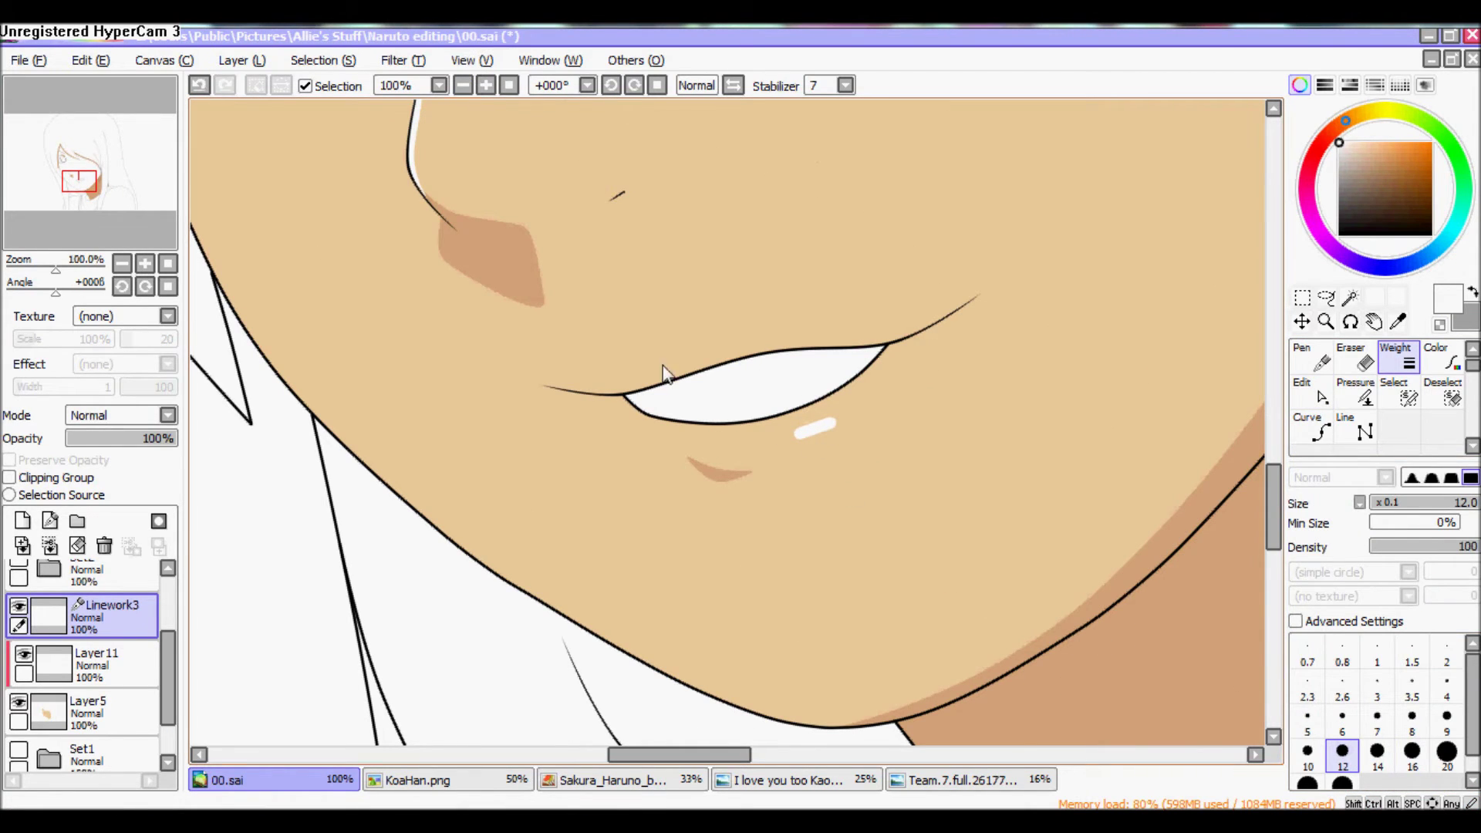
key(ctrl)
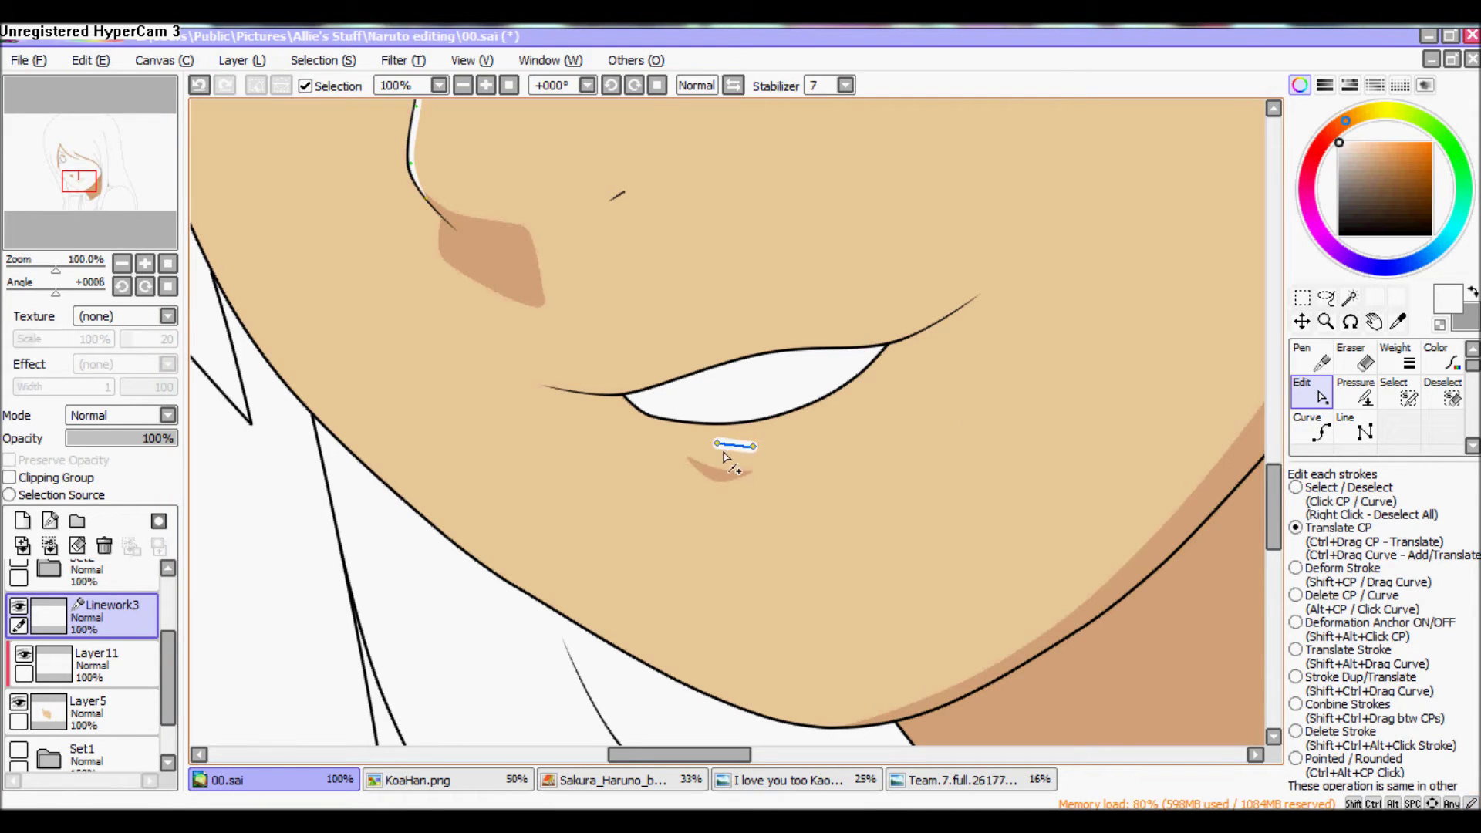
click(463, 85)
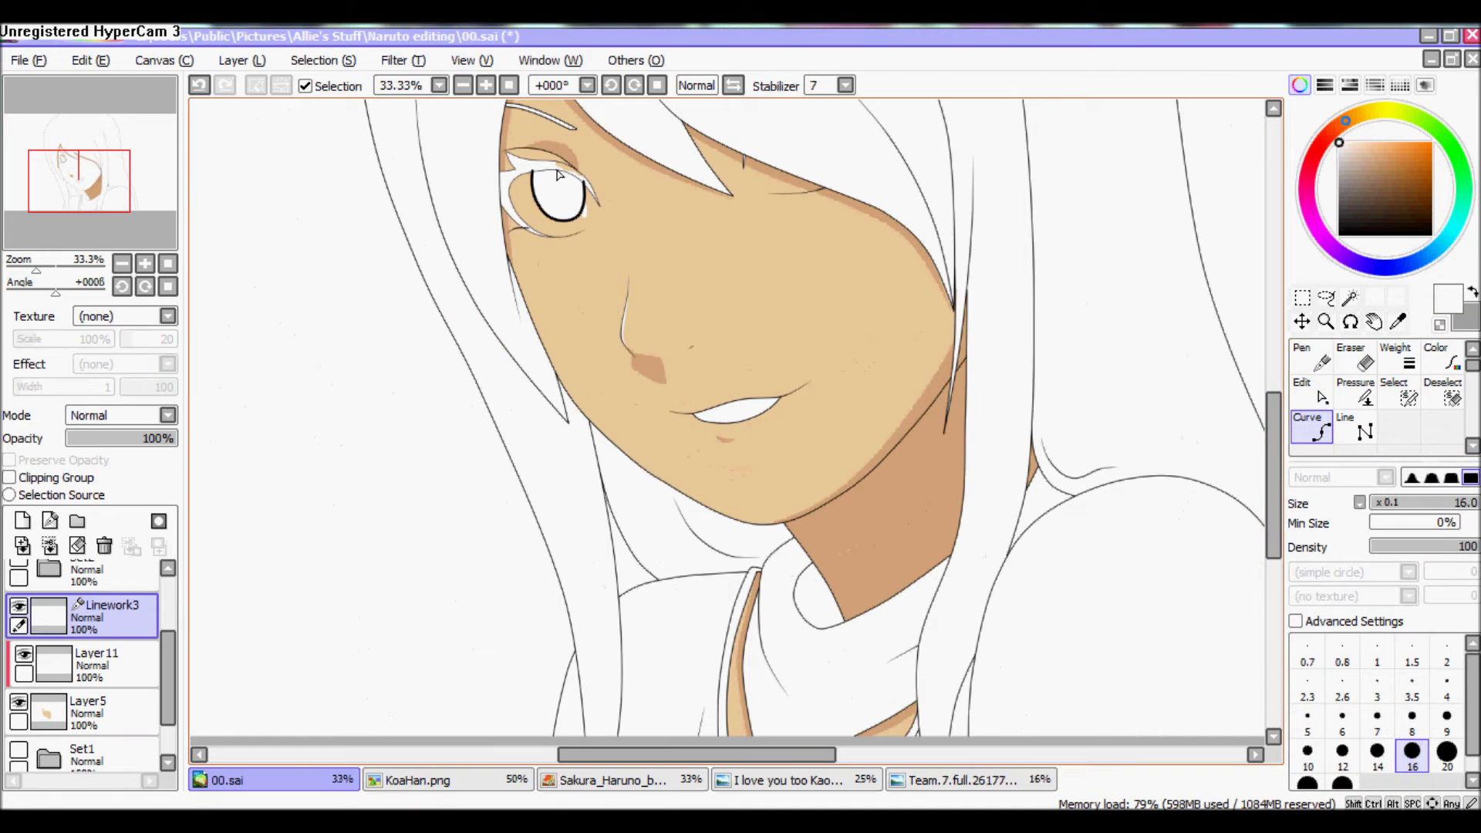
Merge Linework3 and Layer11 down into Layer5, move Layer5 into Set2 and show the set
click(50, 546)
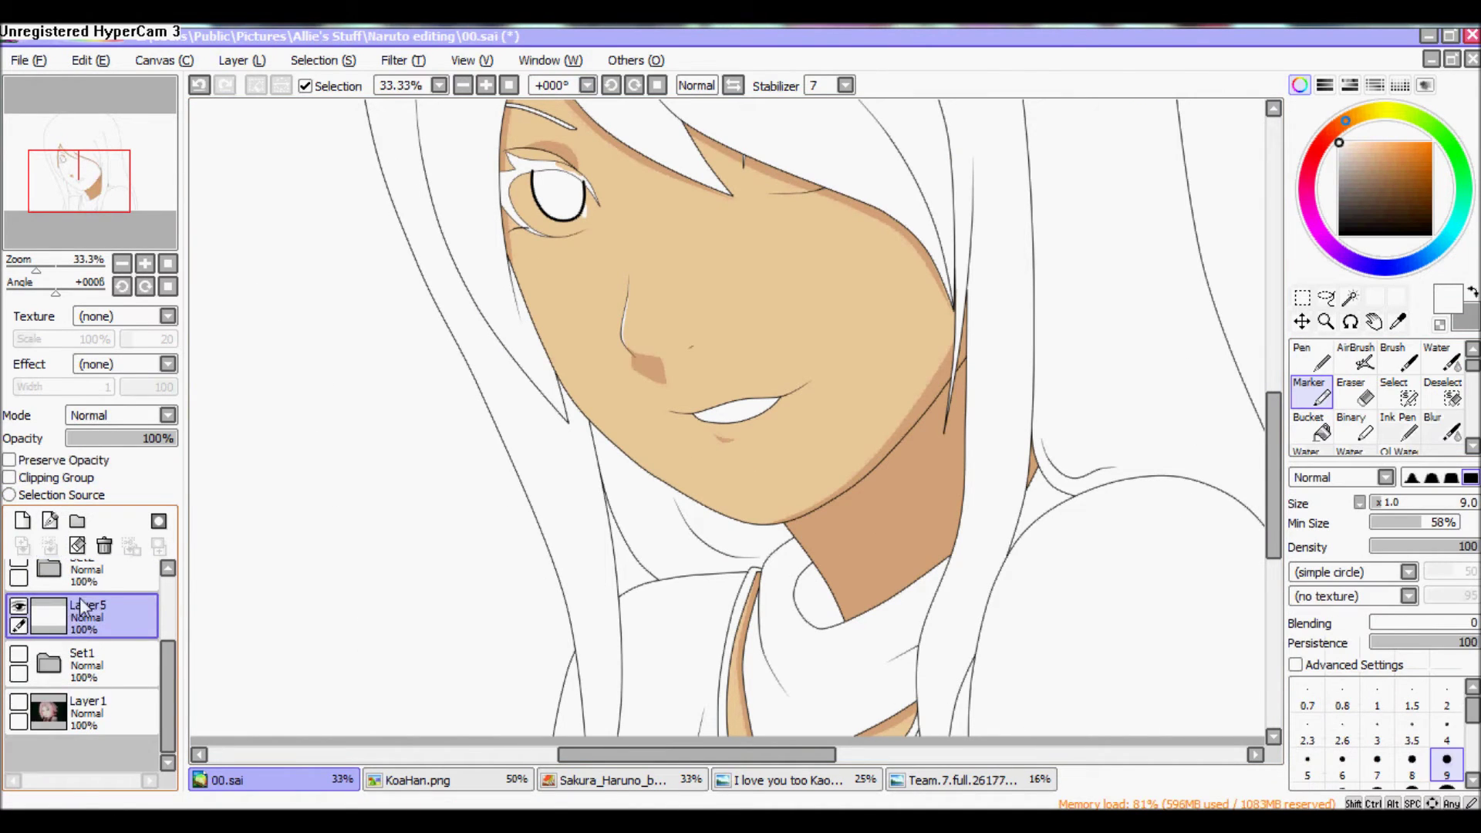
click(99, 728)
drag(89, 729, 163, 651)
click(32, 628)
key(minus)
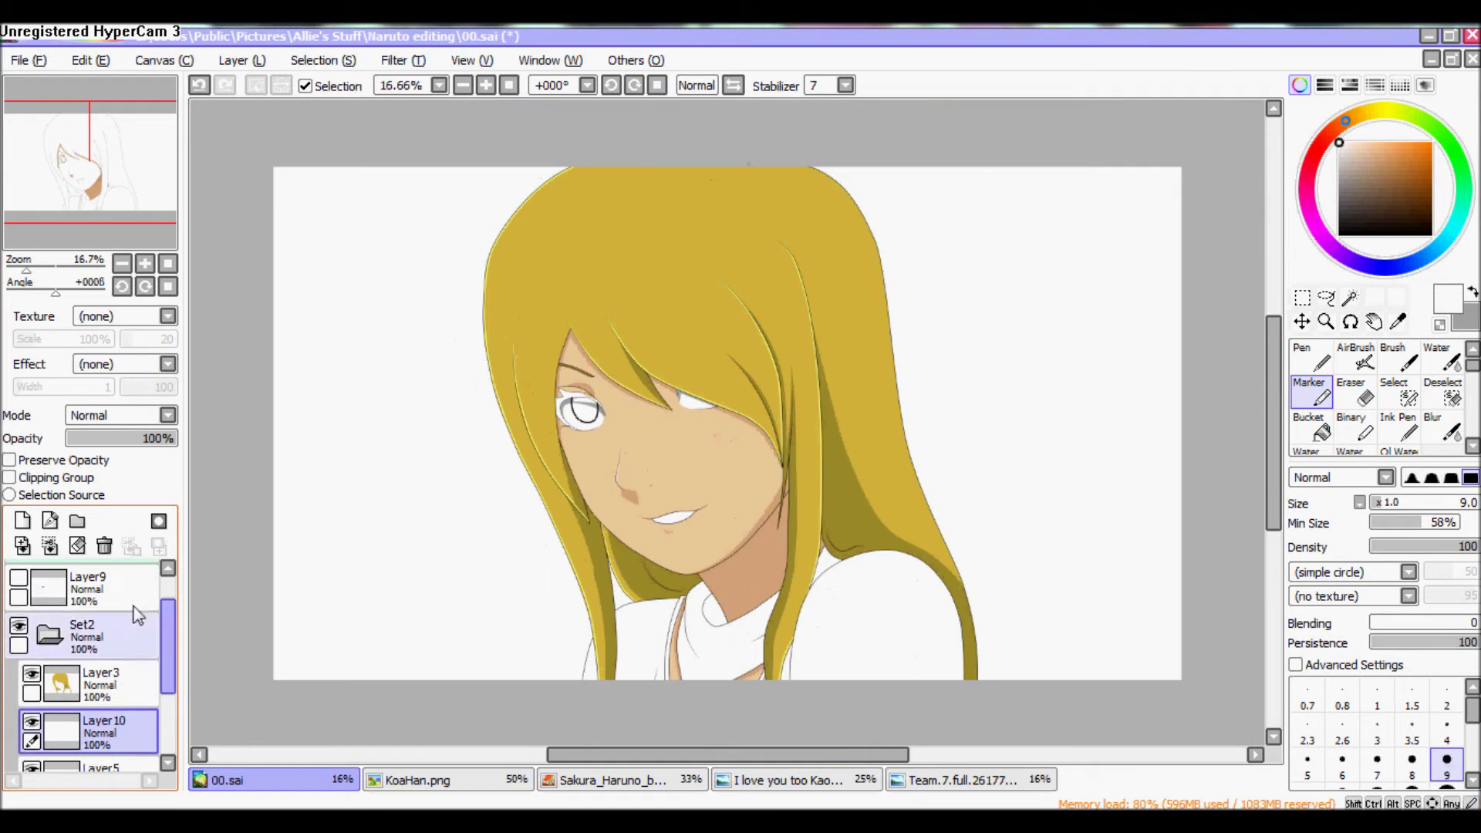
Collapse and hide Set2, and bring the striped shirt layer Layer6 out of Set1
click(77, 590)
click(23, 594)
click(21, 586)
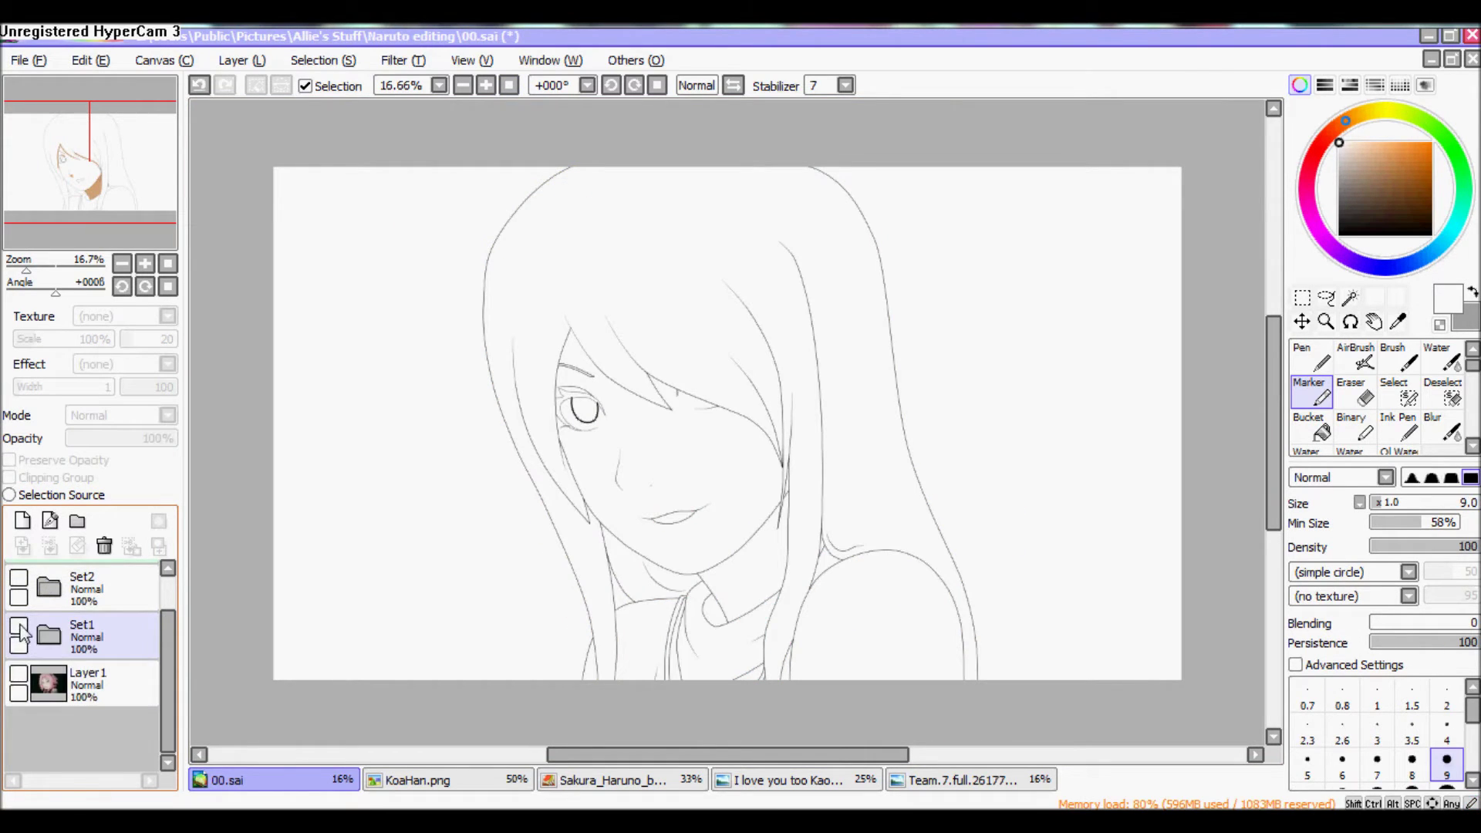
click(18, 626)
click(139, 673)
click(116, 636)
Add a normal layer and a linework layer above Layer6 and swap the drawing color to grey
click(22, 521)
click(50, 521)
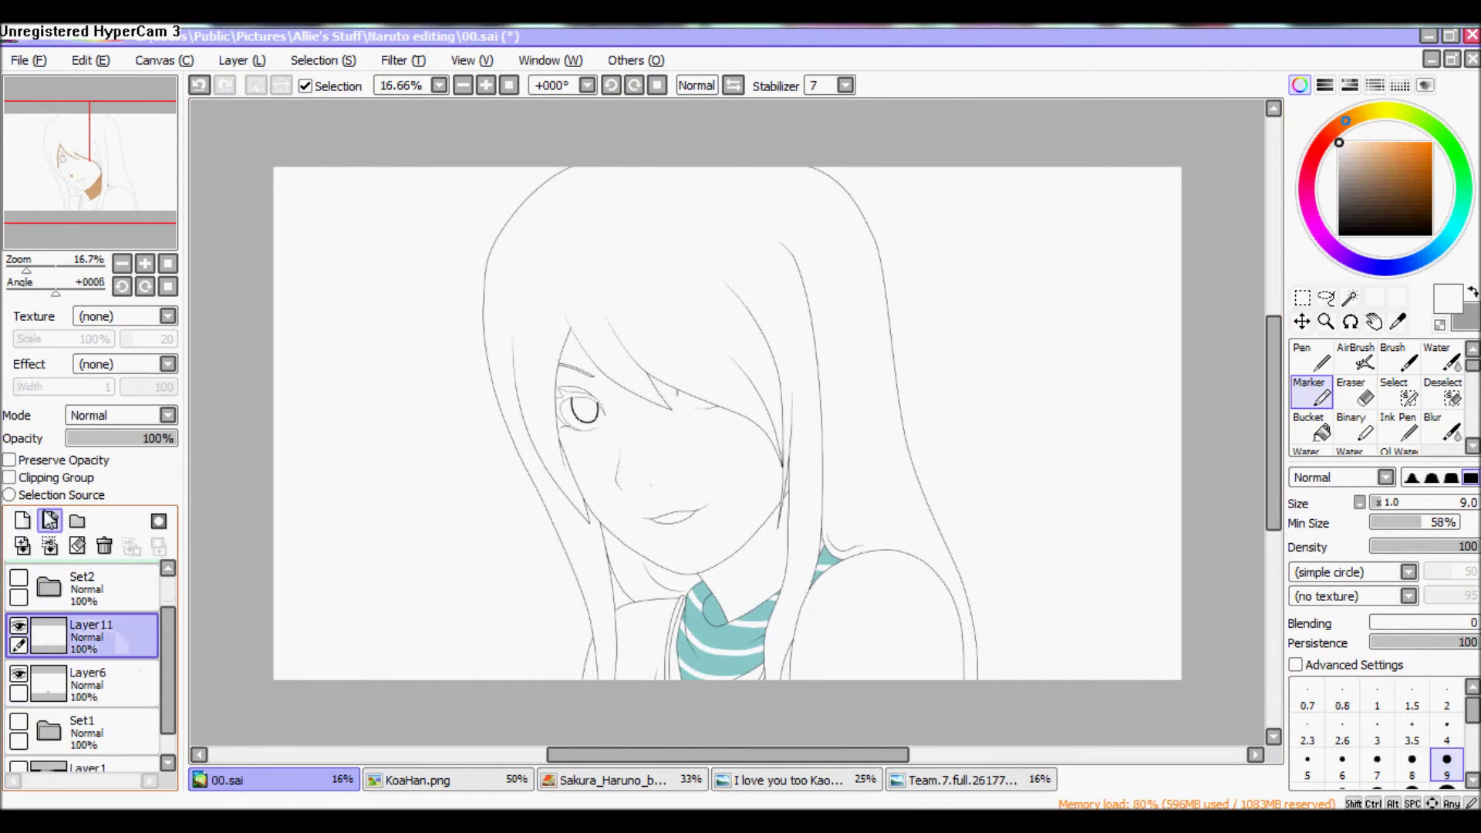
click(1472, 292)
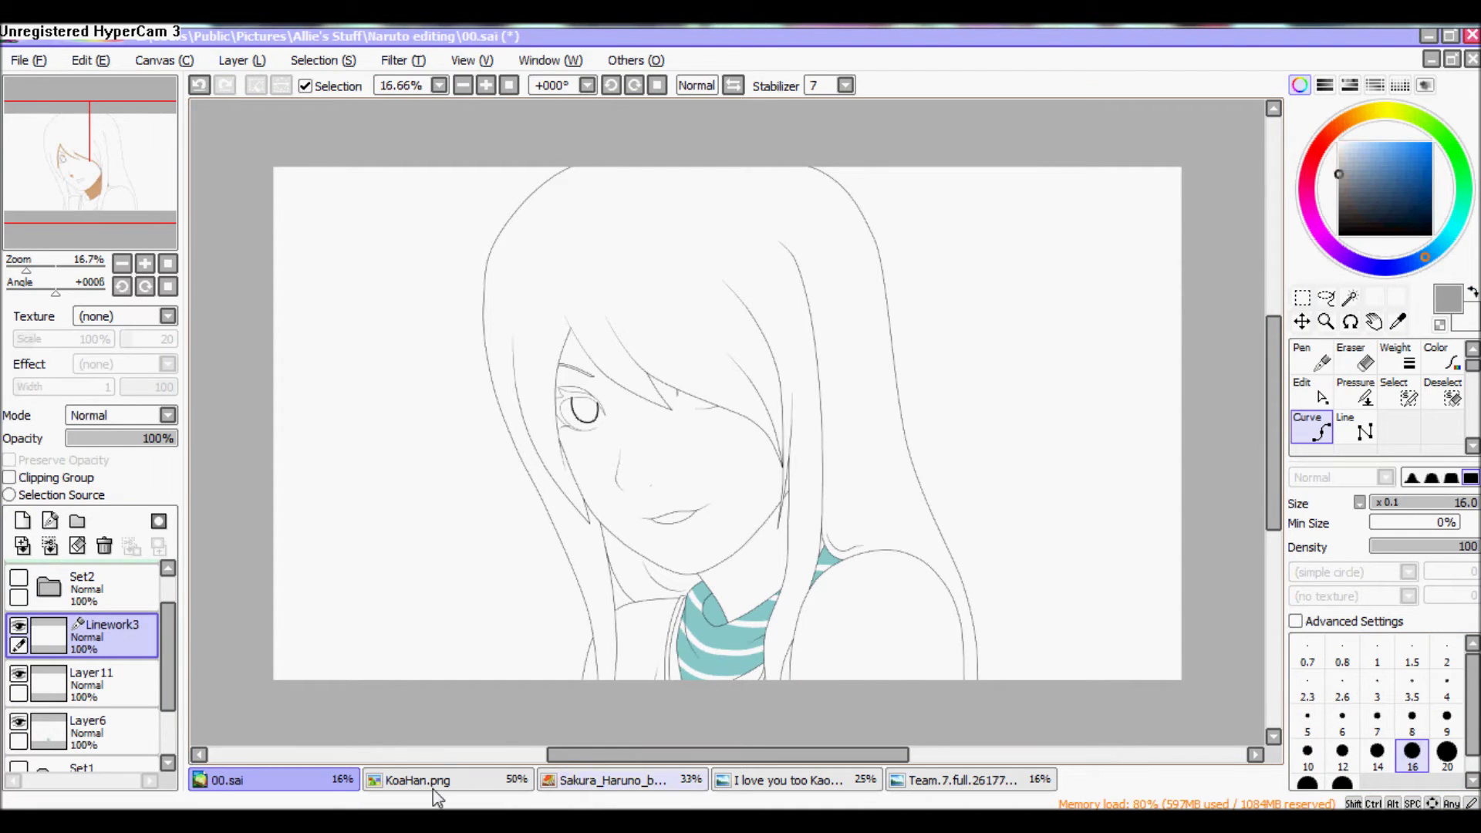
Show the Layer1 reference image and hide Layer6
scroll(84, 679, down, 2)
click(19, 739)
click(19, 642)
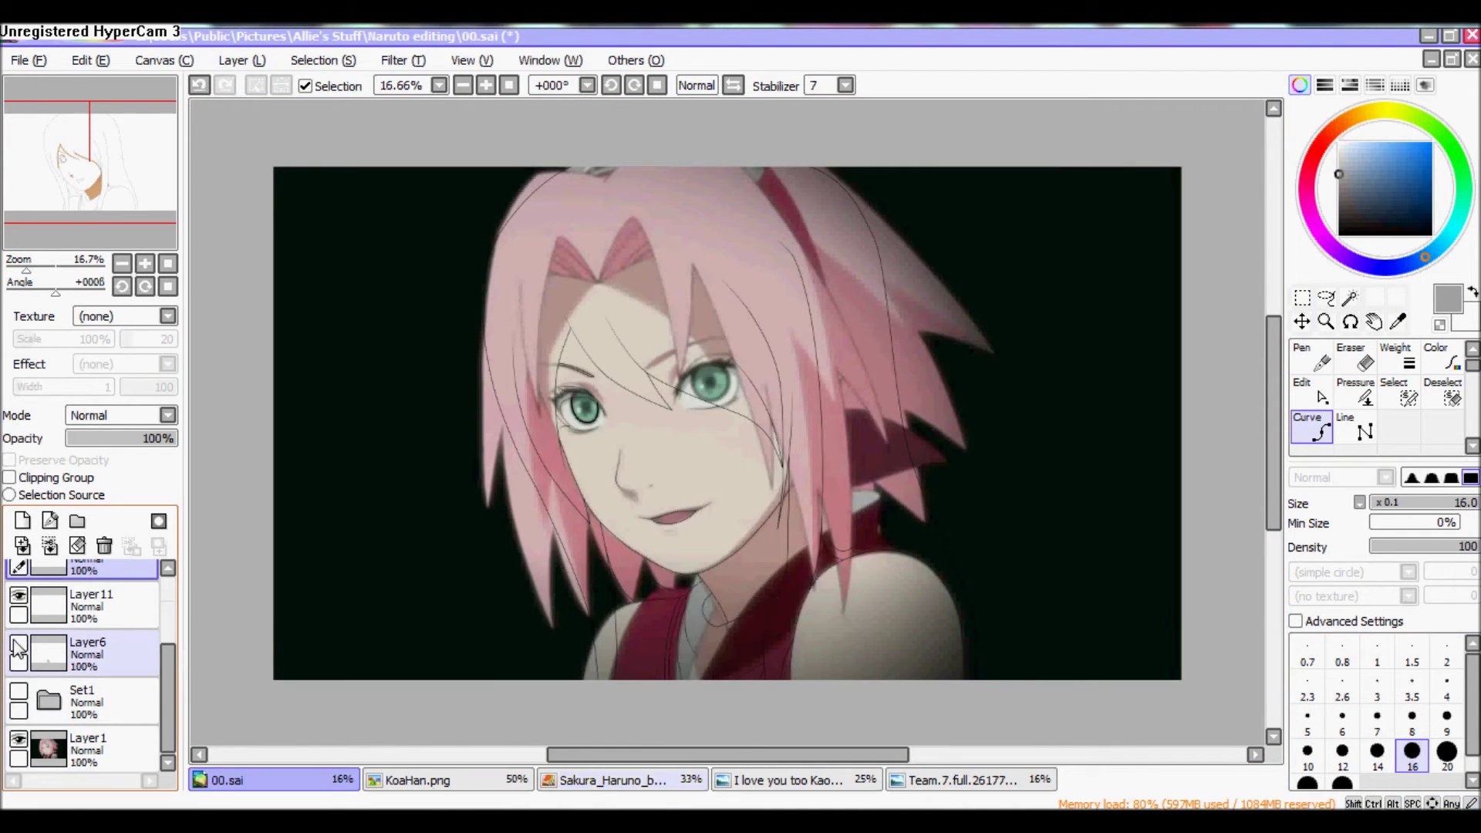
Draw a grey size 9 Curve outlining the shirt shadow from the collar's inner edge across the chest, and adjust its lowest point
click(1447, 719)
click(486, 85)
click(486, 86)
click(486, 86)
click(486, 86)
click(613, 373)
click(675, 631)
click(1010, 521)
key(ctrl)
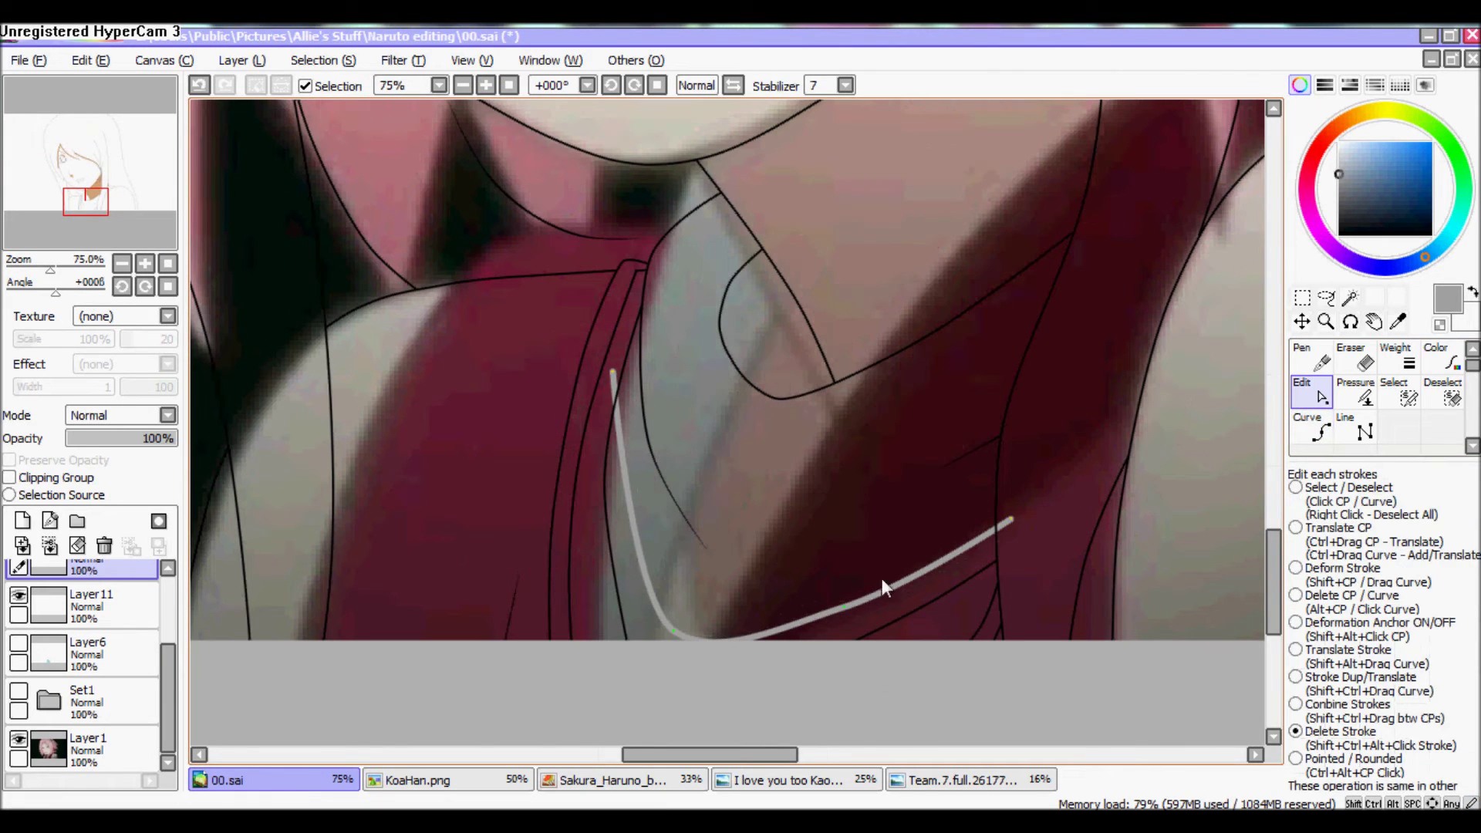
mouse_move(676, 631)
mouse_down()
mouse_move(665, 642)
mouse_move(682, 636)
mouse_up()
Draw grey size 14 Curve strokes along the edges of the small shirt area between the hair and the shoulder
scroll(855, 622, up, 5)
scroll(855, 621, right, 3)
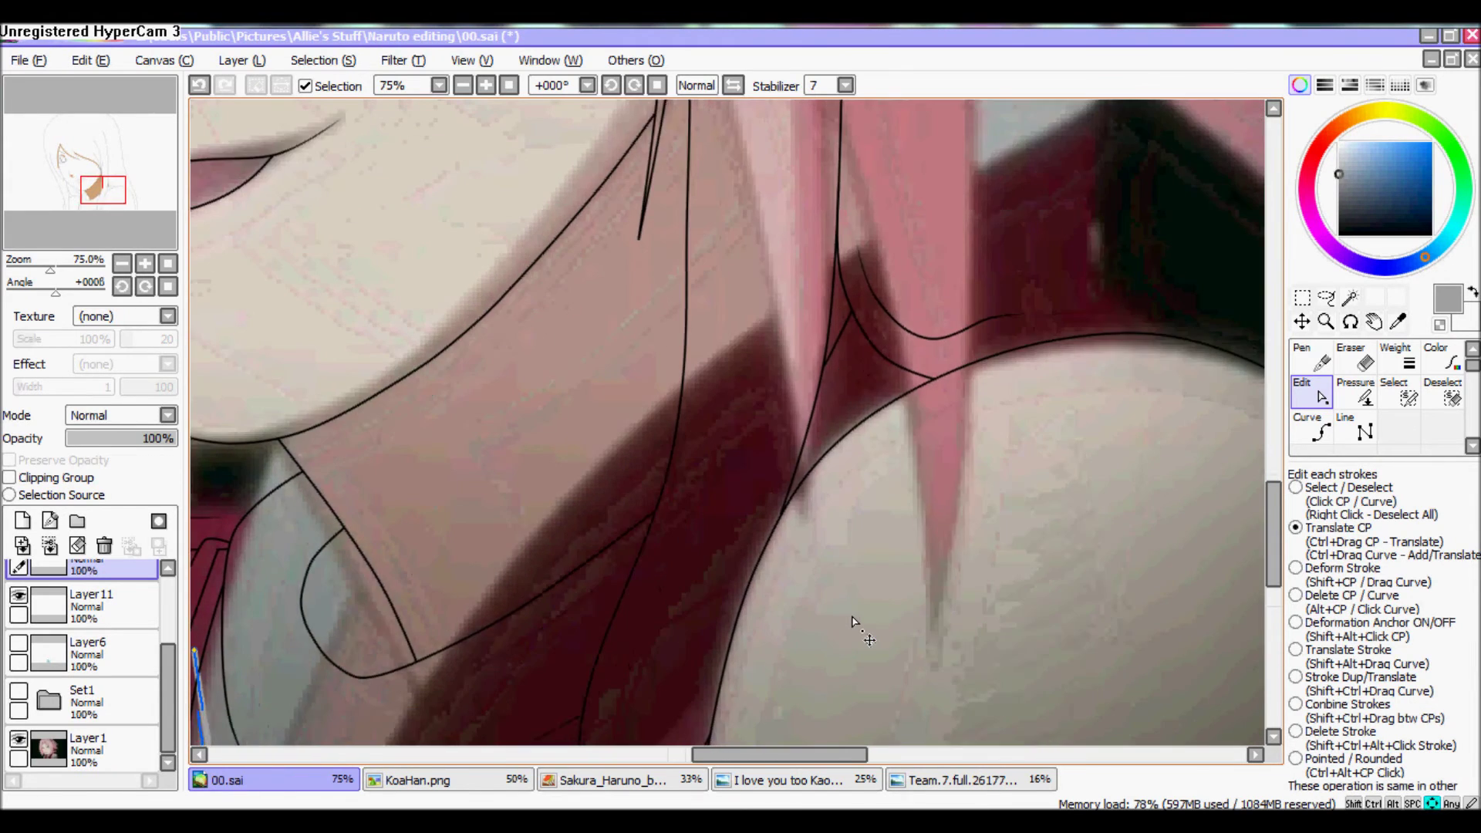
key(bracketright)
key(bracketright)
key(bracketright)
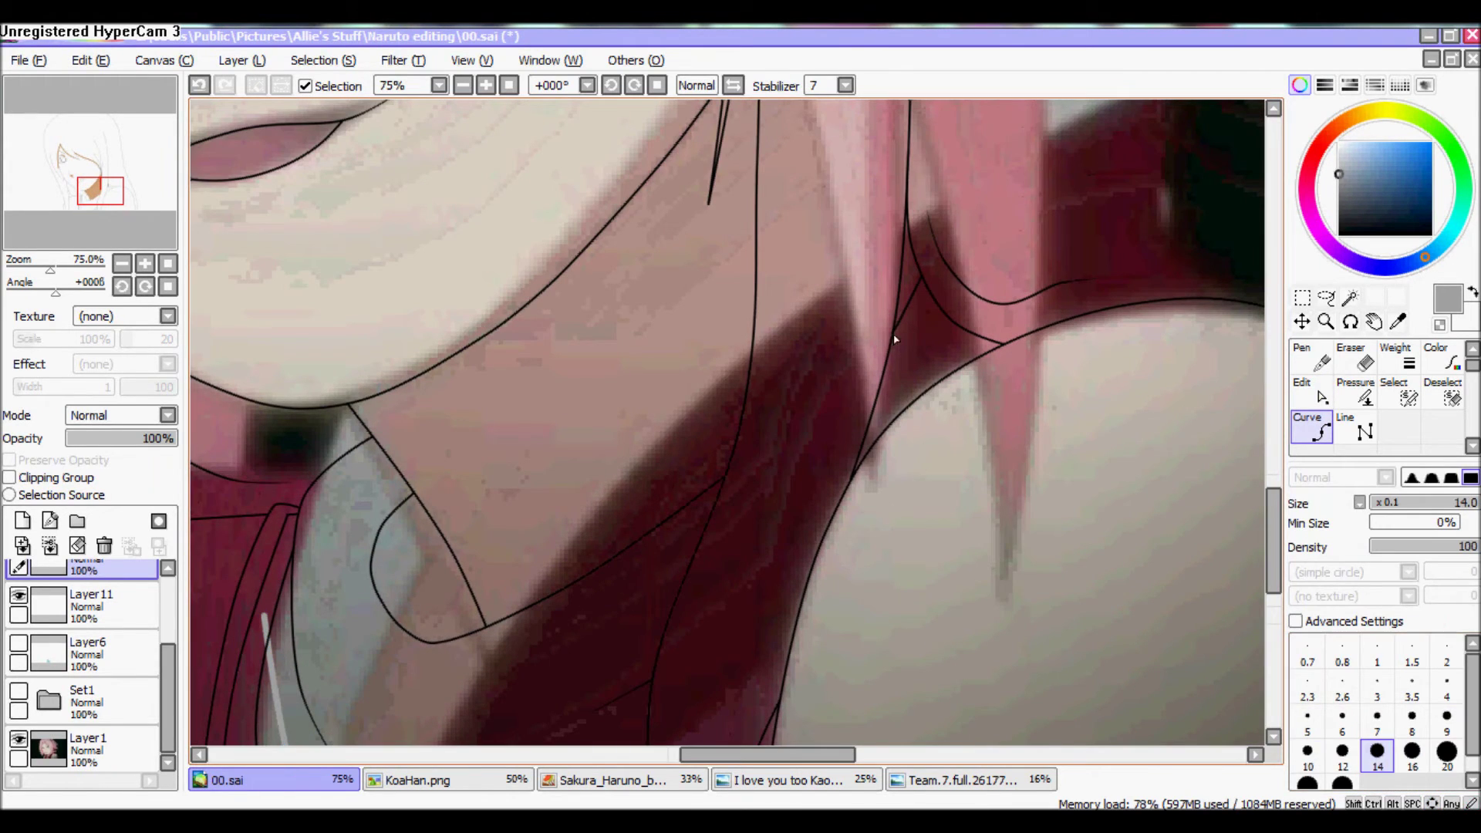
click(855, 474)
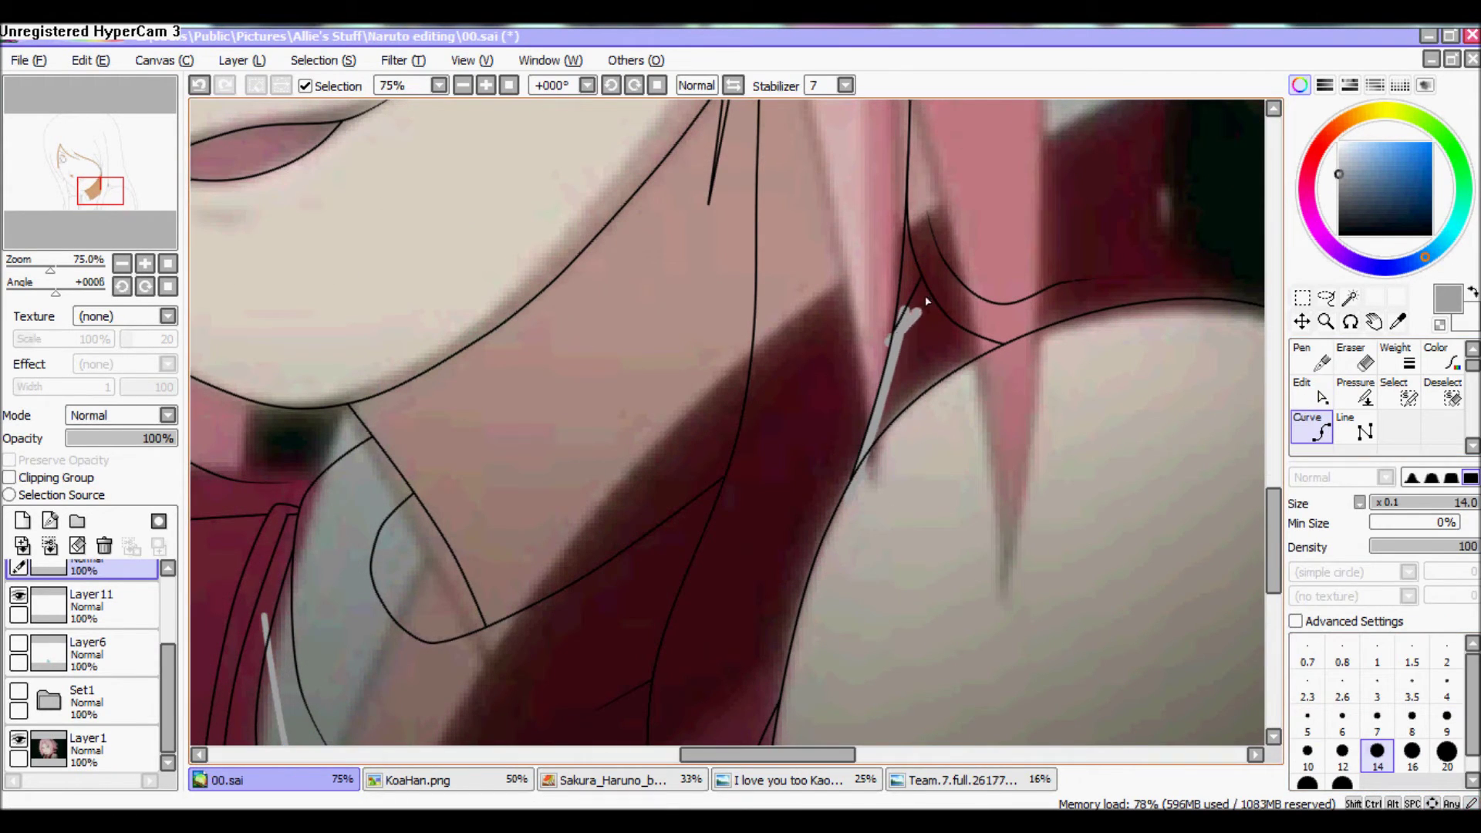
Hide the Layer1 reference and bucket-fill the shirt shadow area and the collar fold with grey on Layer11
click(463, 86)
click(463, 86)
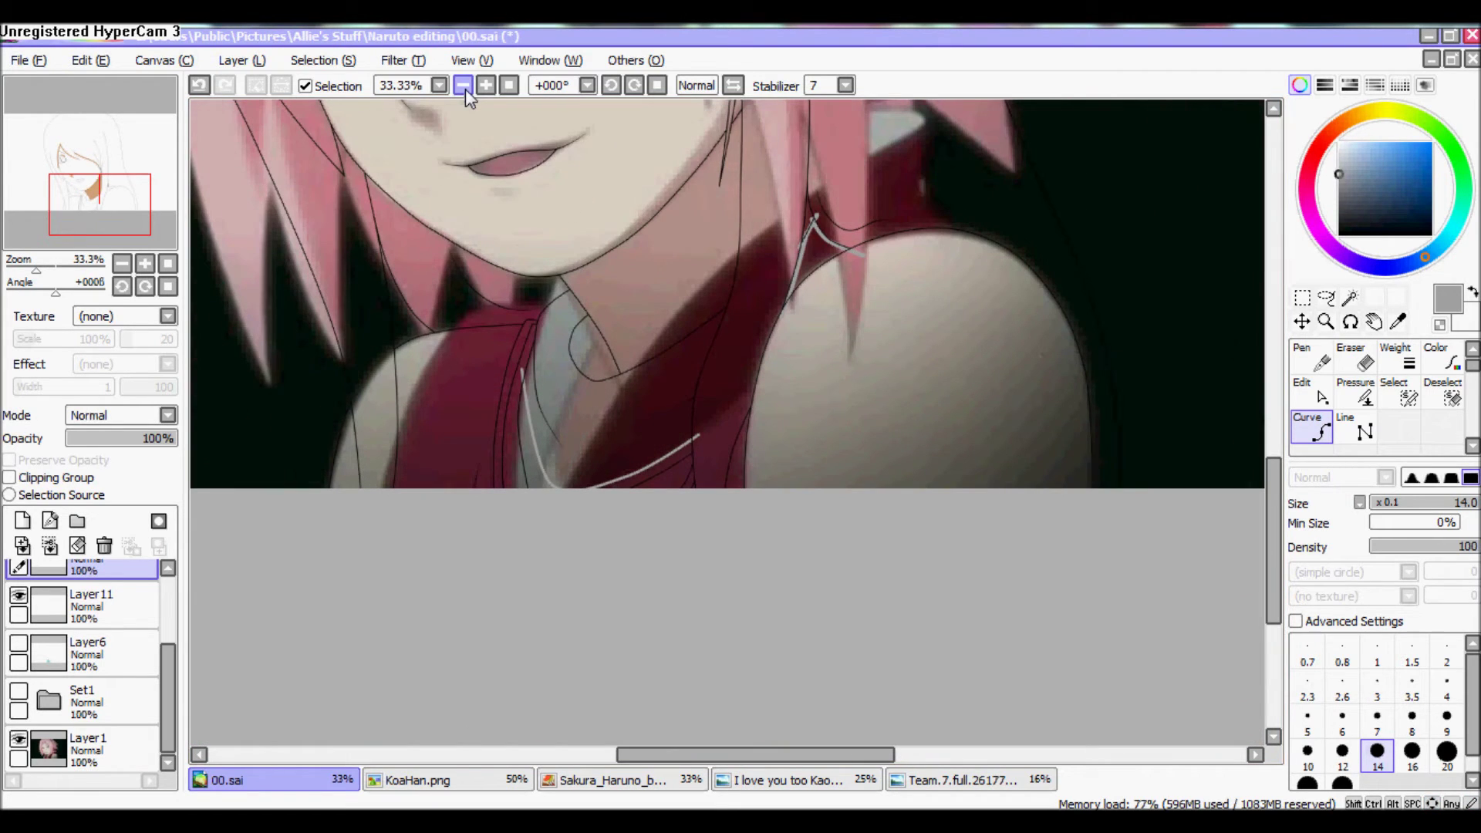
click(486, 85)
click(486, 86)
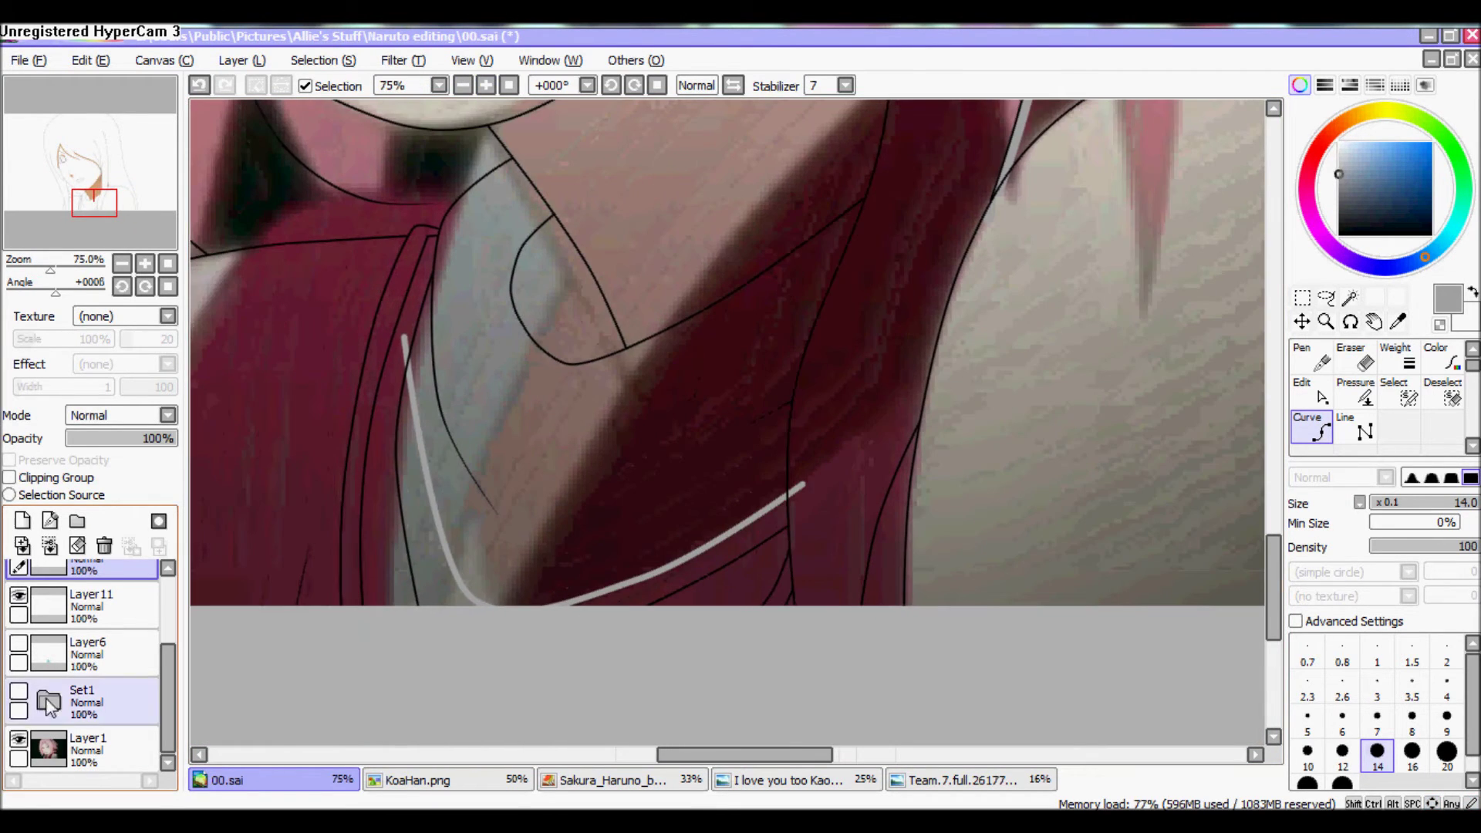
click(18, 738)
click(79, 613)
click(1312, 431)
click(569, 513)
click(555, 301)
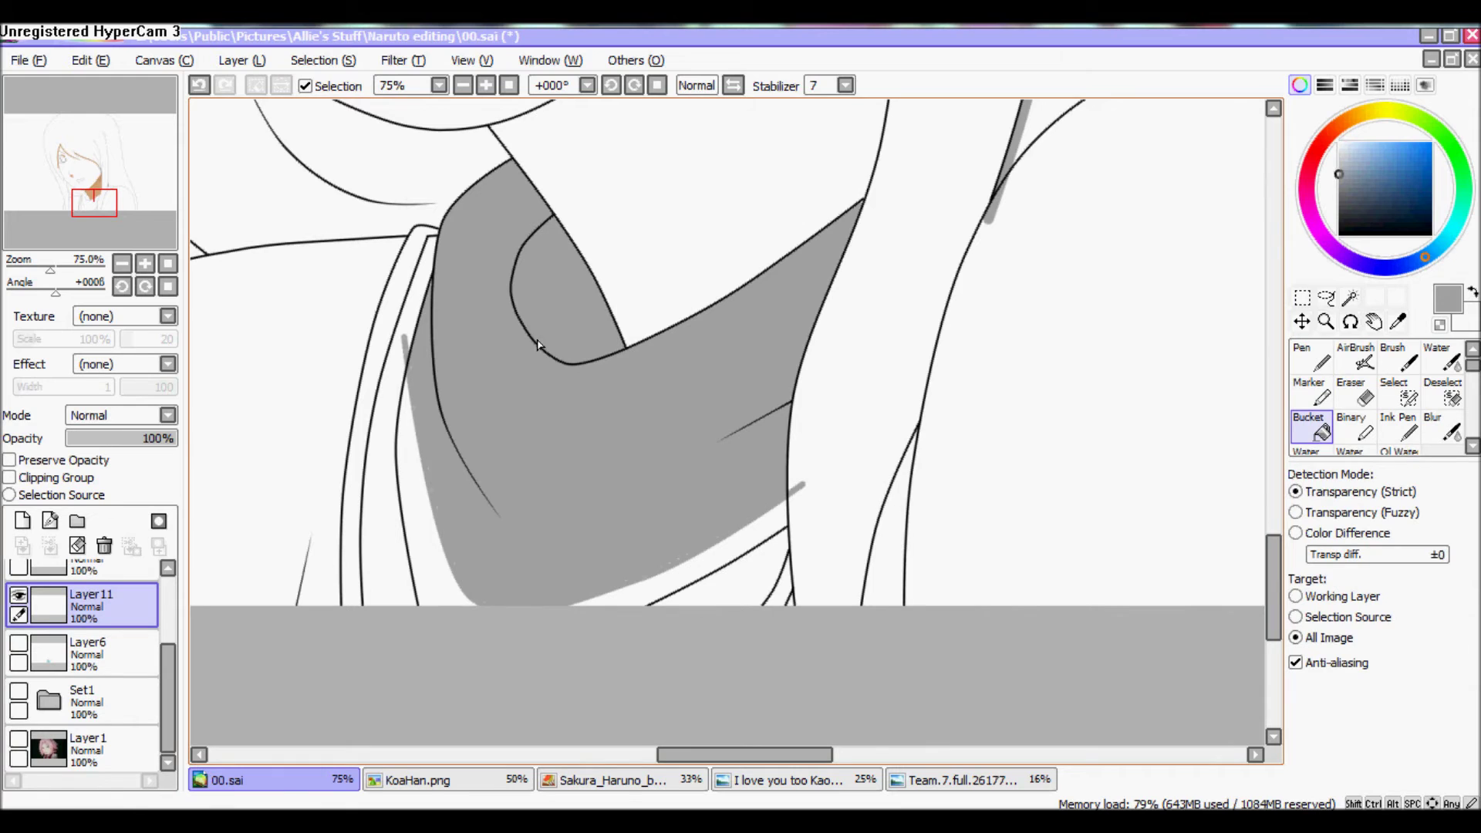
Paint grey into the narrow unfilled parts of the shirt shadow with the Marker at size 9
click(1312, 394)
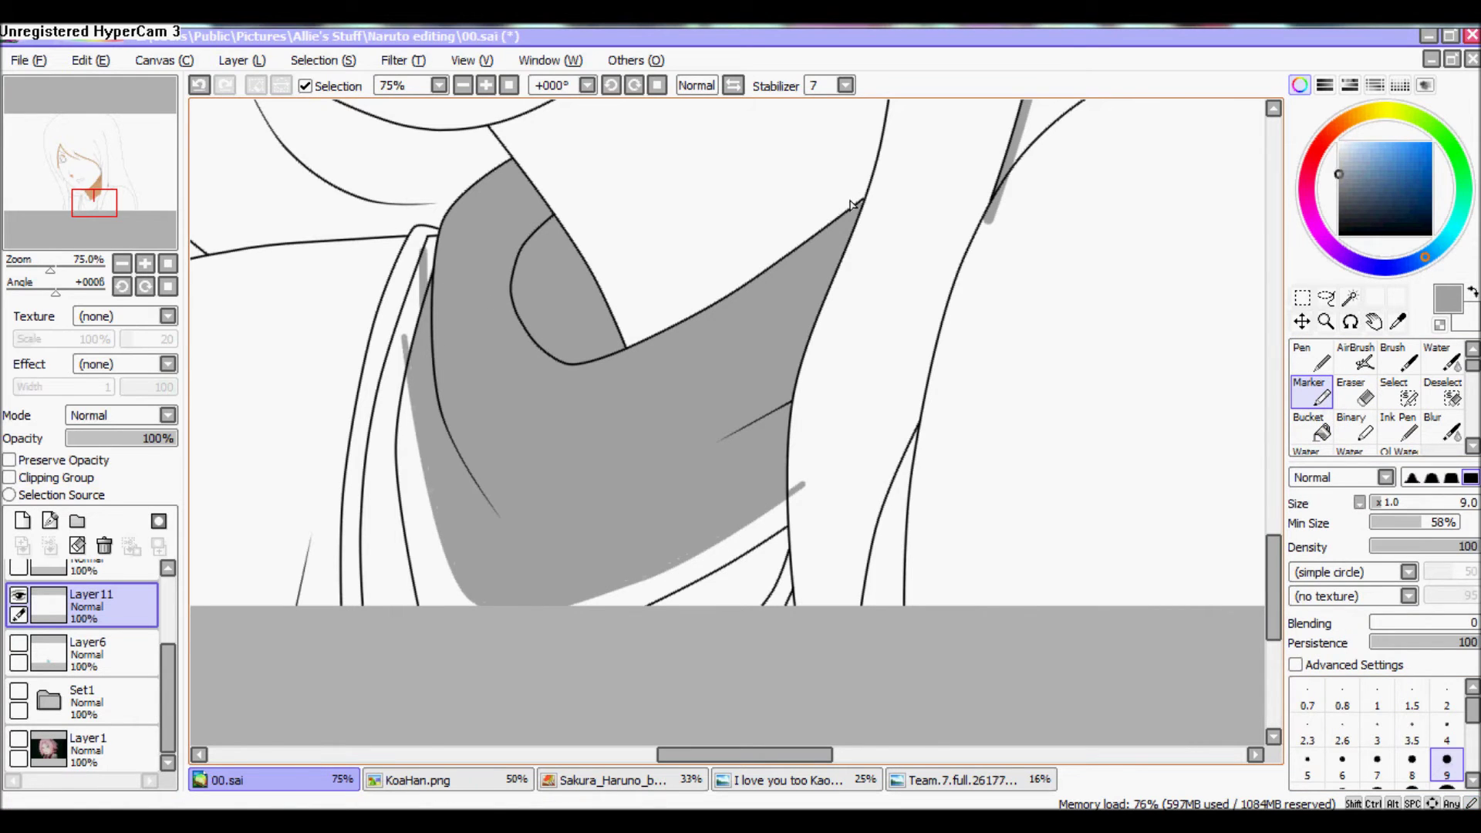
scroll(849, 202, up, 3)
scroll(137, 687, up, 3)
Merge Linework3 down into Layer11, set Layer11 to Multiply and show the Layer6 shirt color
drag(134, 679, 85, 631)
click(121, 415)
click(92, 450)
click(19, 726)
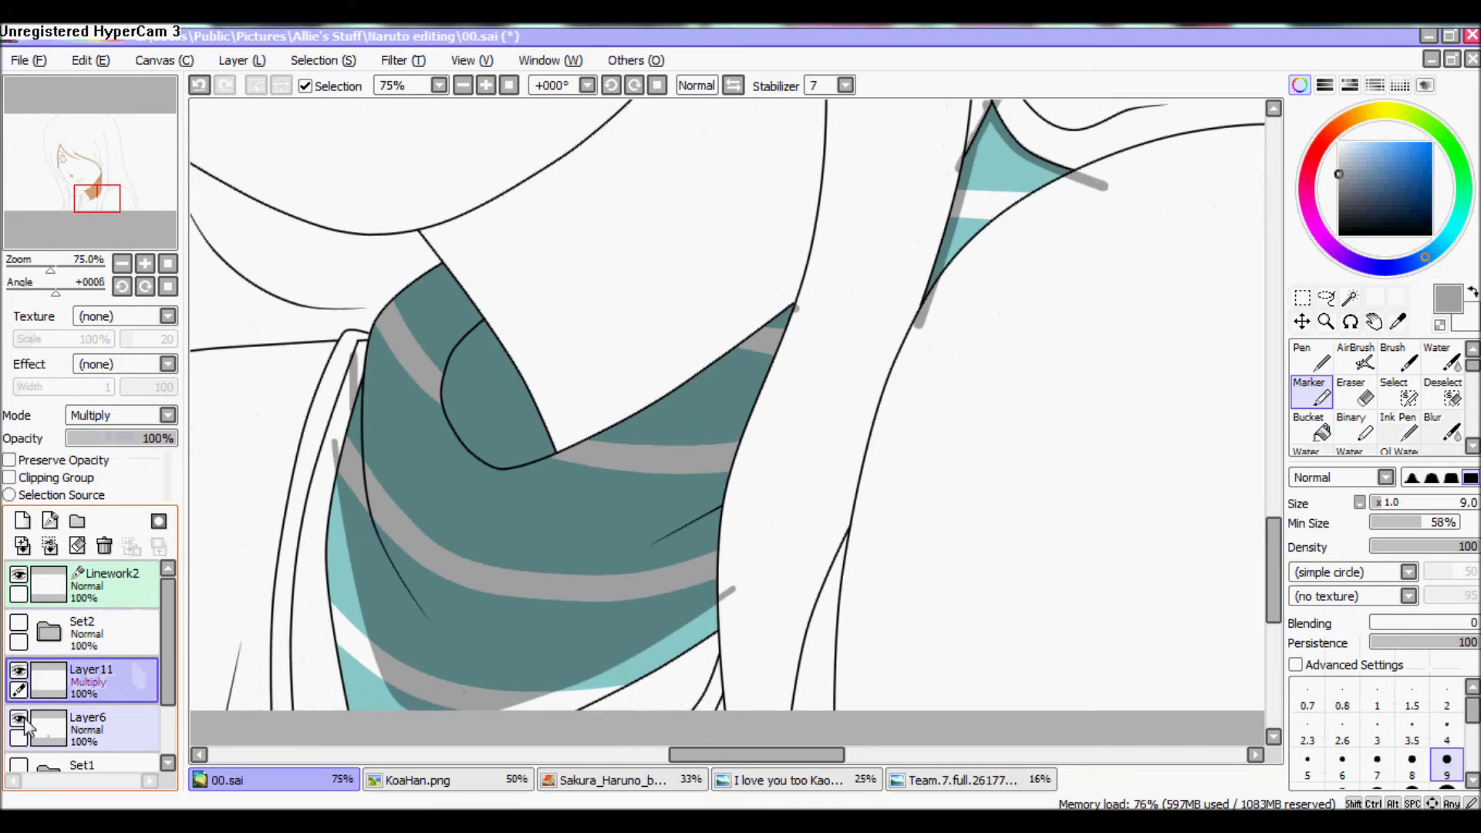
Set Layer11's opacity to 50% and clip it to Layer6
click(116, 443)
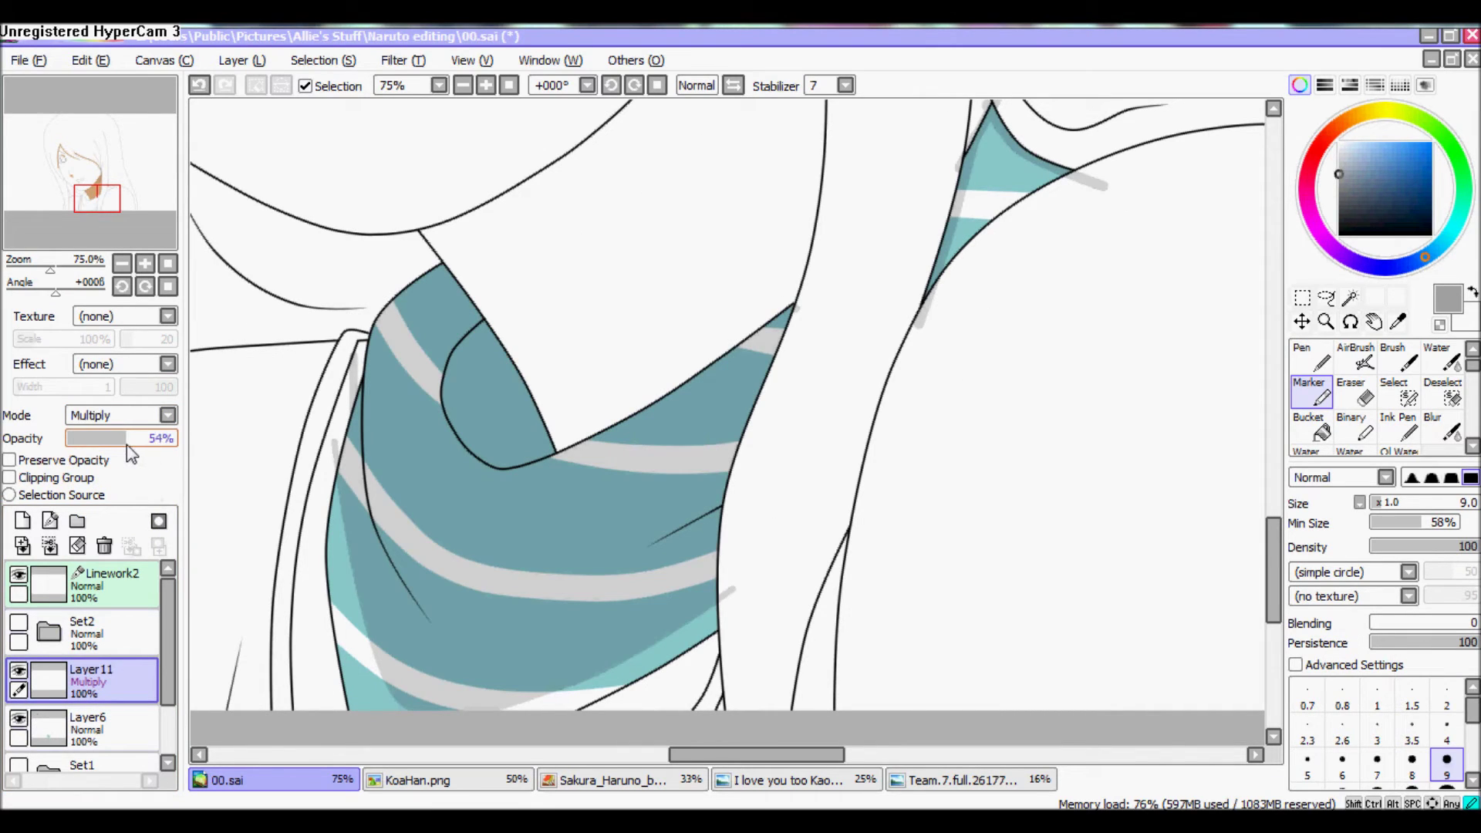
drag(117, 444, 121, 444)
click(10, 478)
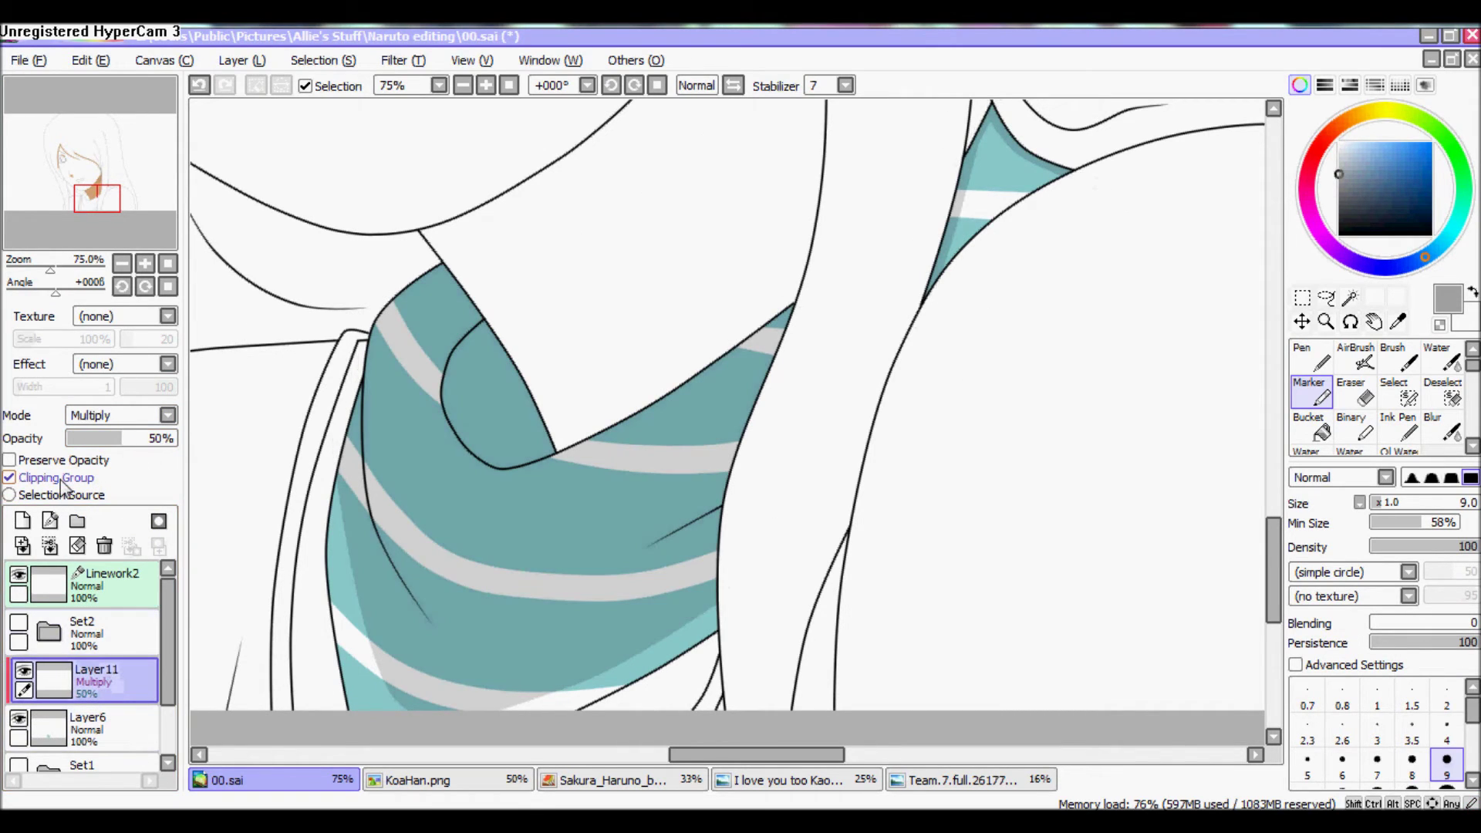
Move the shaded shirt into Set2, check it with the set shown, and hide Set2 to return to Set1
click(64, 663)
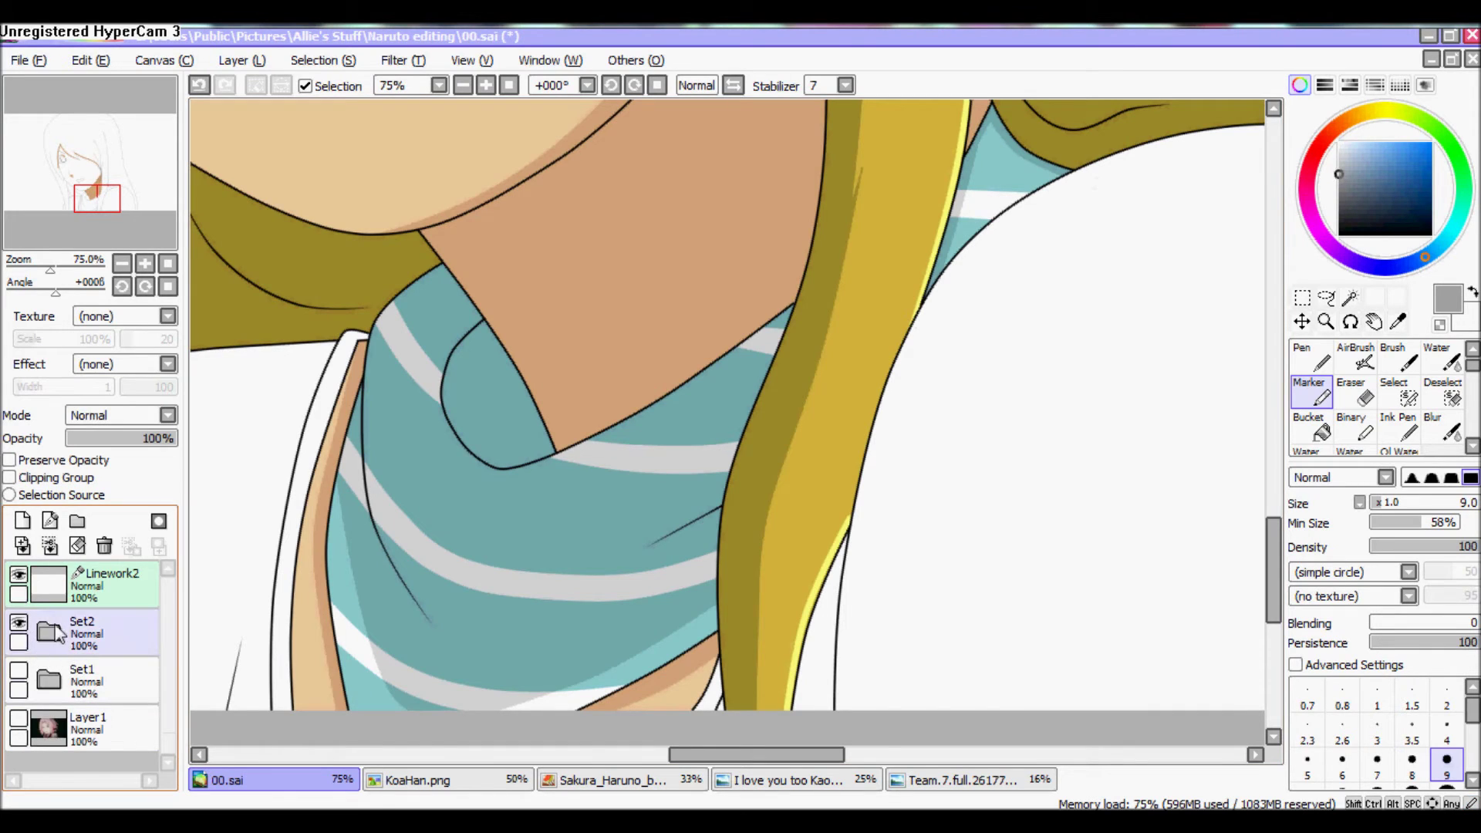
scroll(85, 656, down, 5)
click(58, 652)
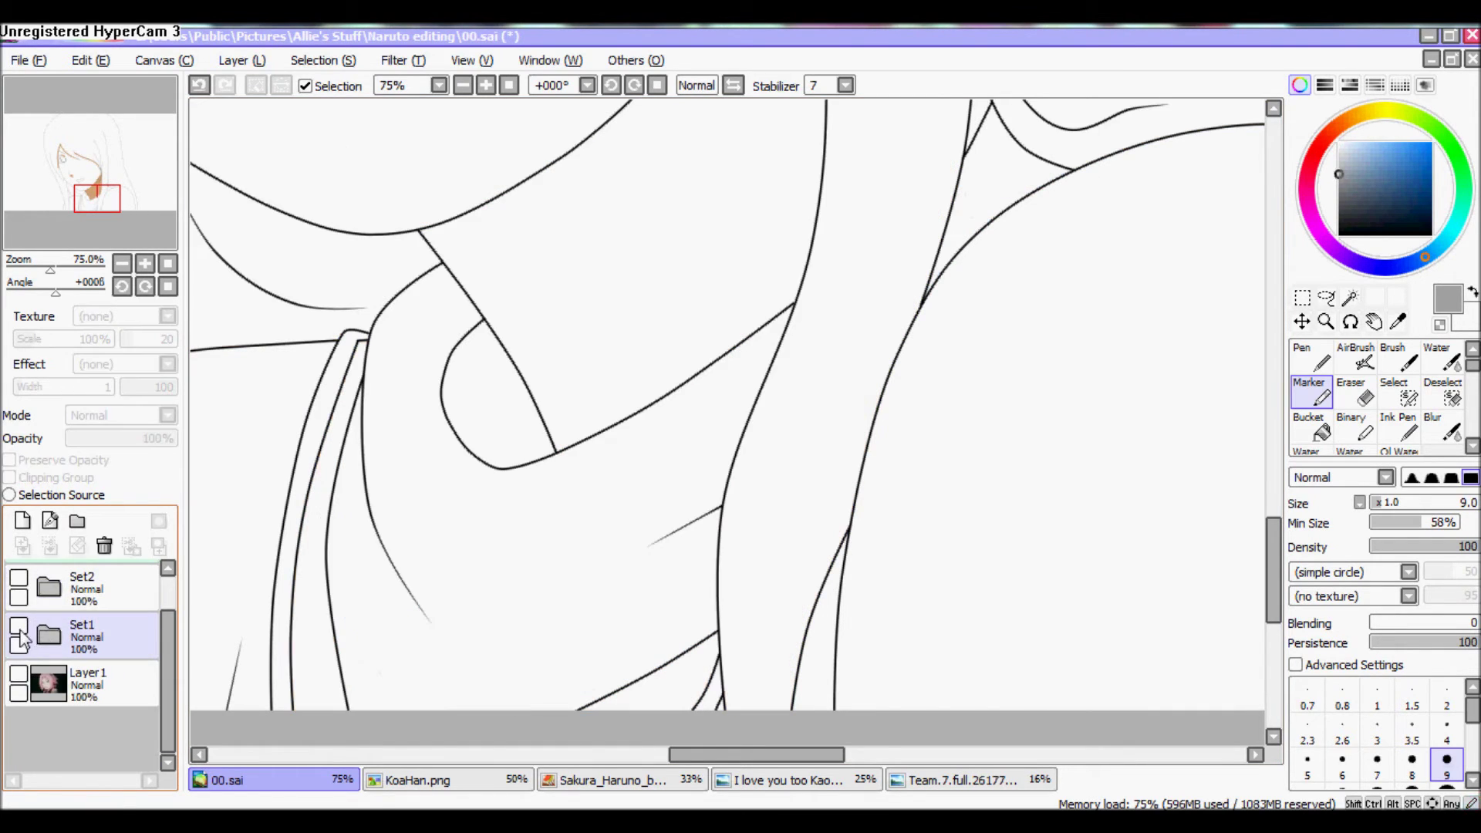
Sample the jacket's teal trim colors from KoaHan.png and fill the matching trim in 00.sai with the lighter teal
click(49, 634)
click(19, 671)
click(160, 571)
click(416, 780)
click(1397, 321)
click(458, 462)
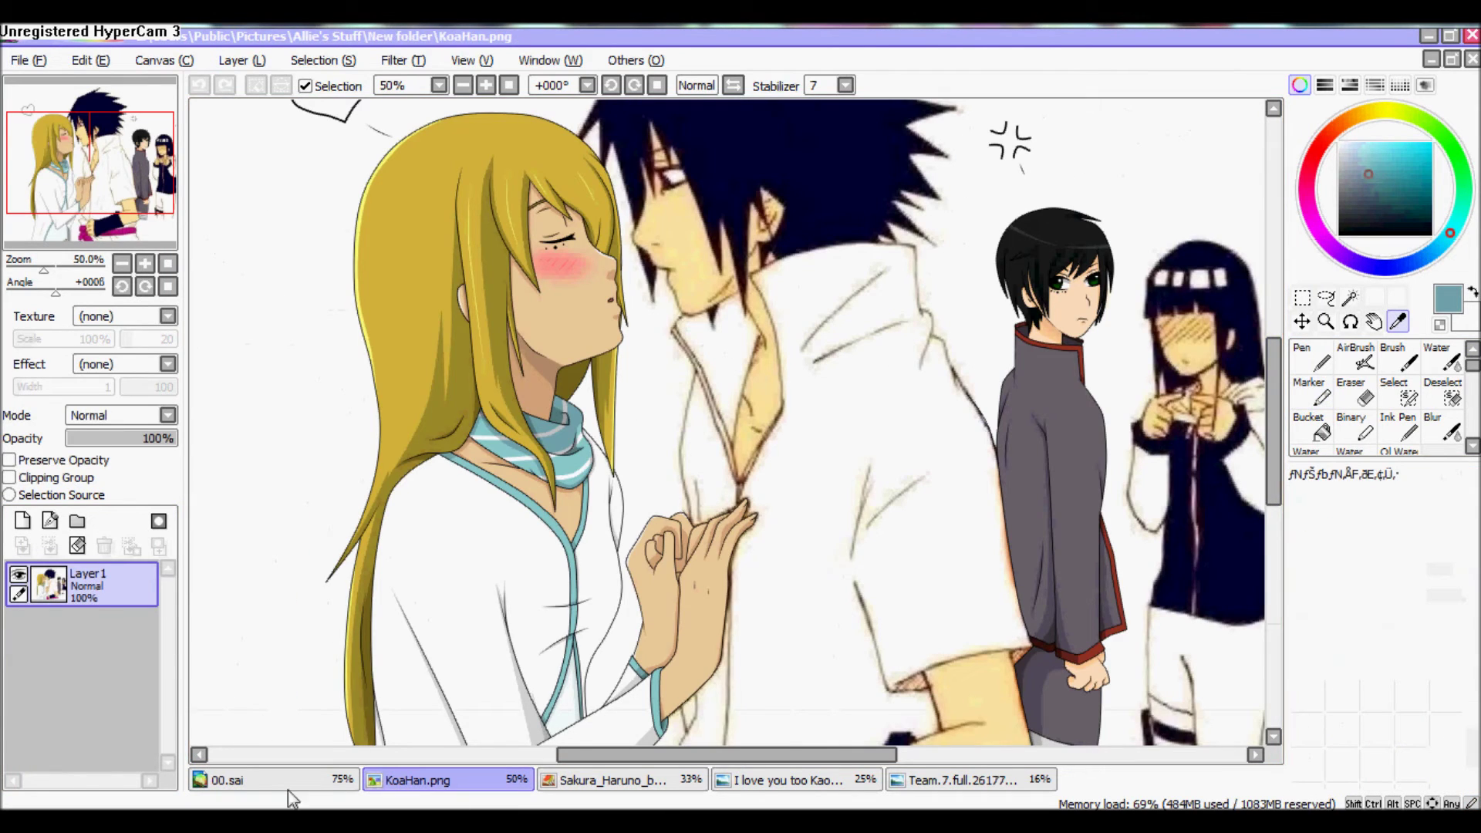
click(289, 780)
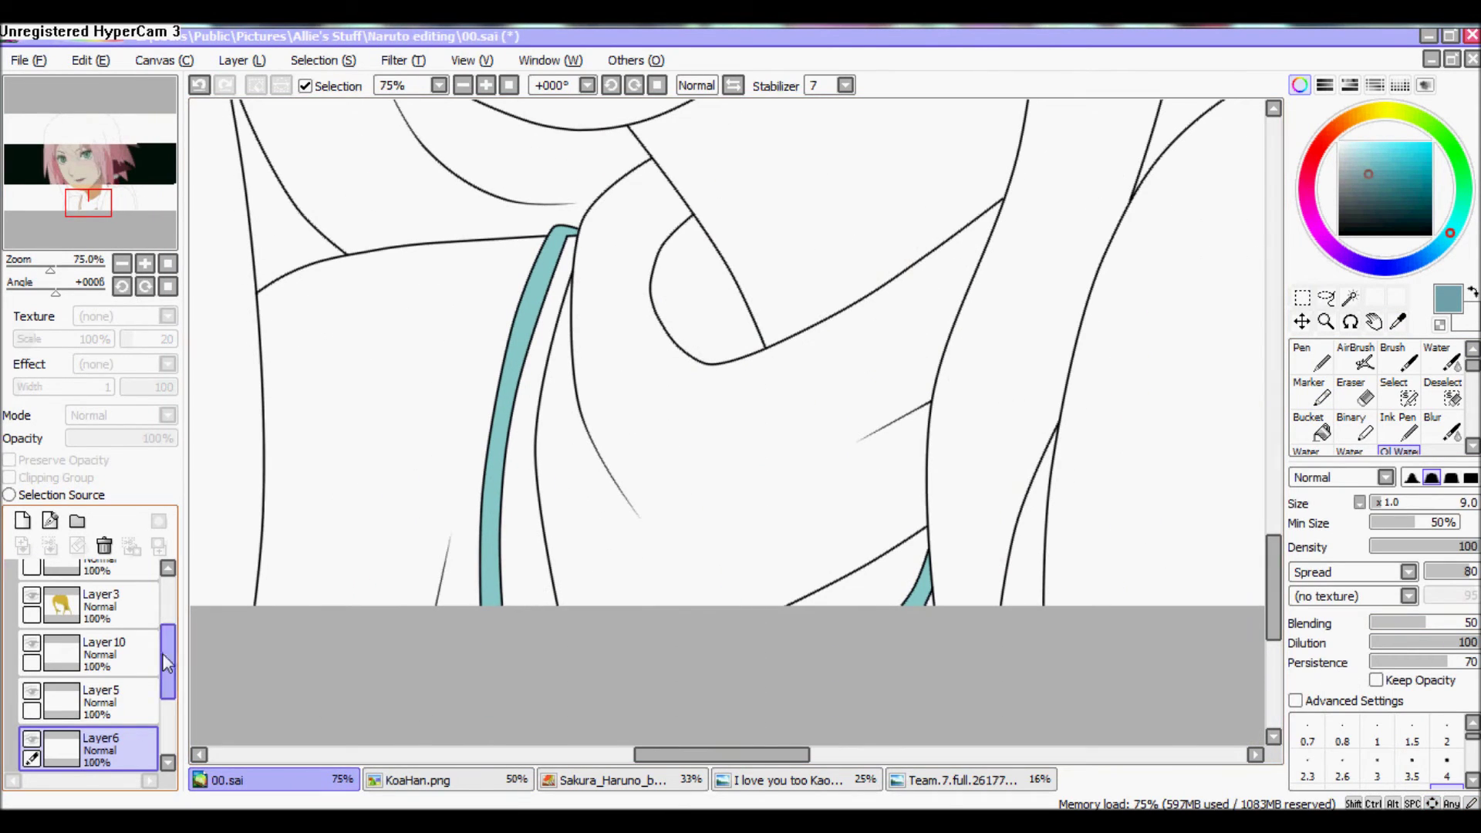
On Linework3, draw dark teal shadow strokes at size 16 over the lower part of the jacket trim
scroll(165, 664, up, 3)
click(101, 641)
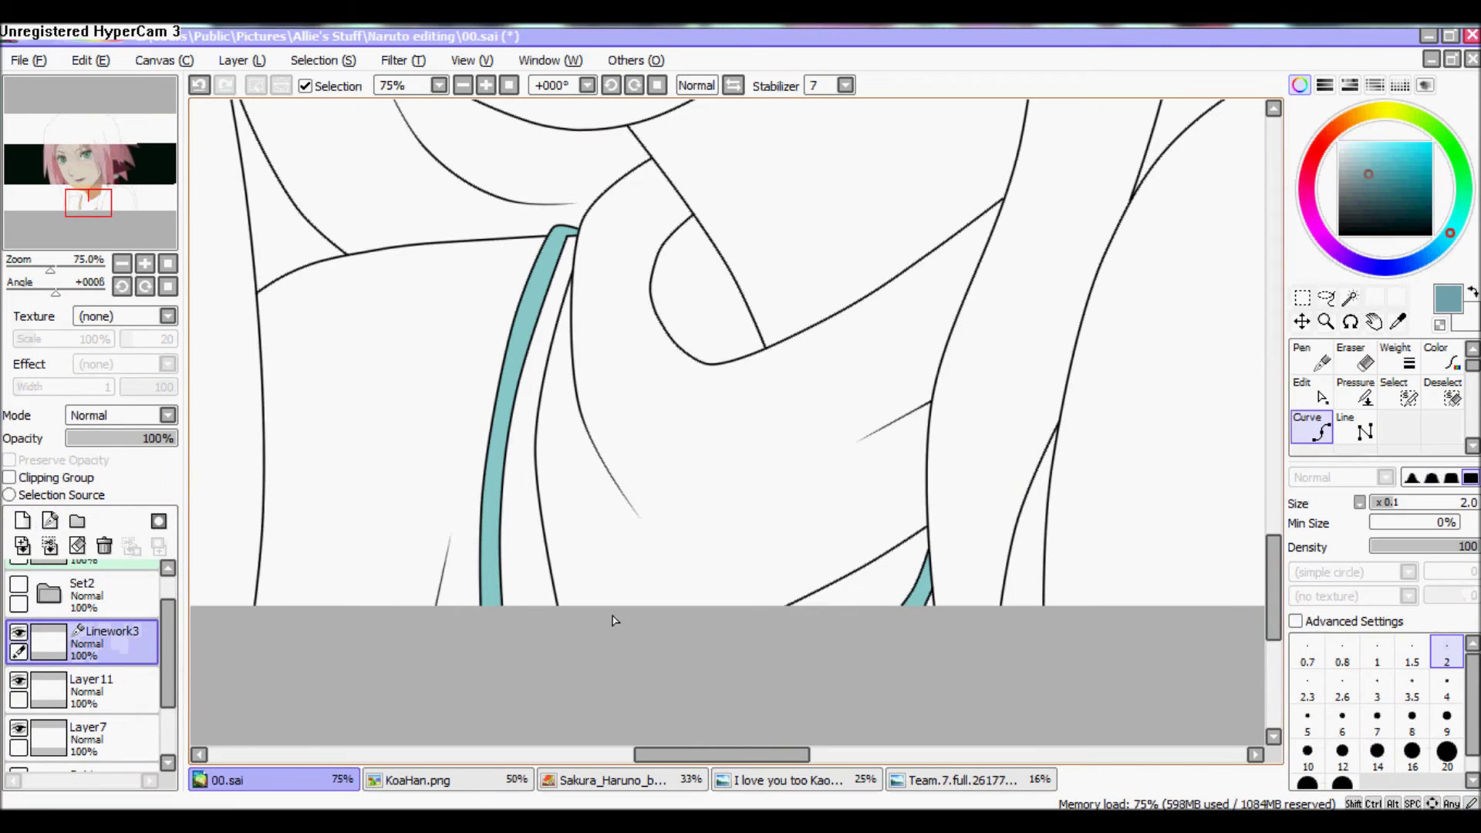
click(1412, 752)
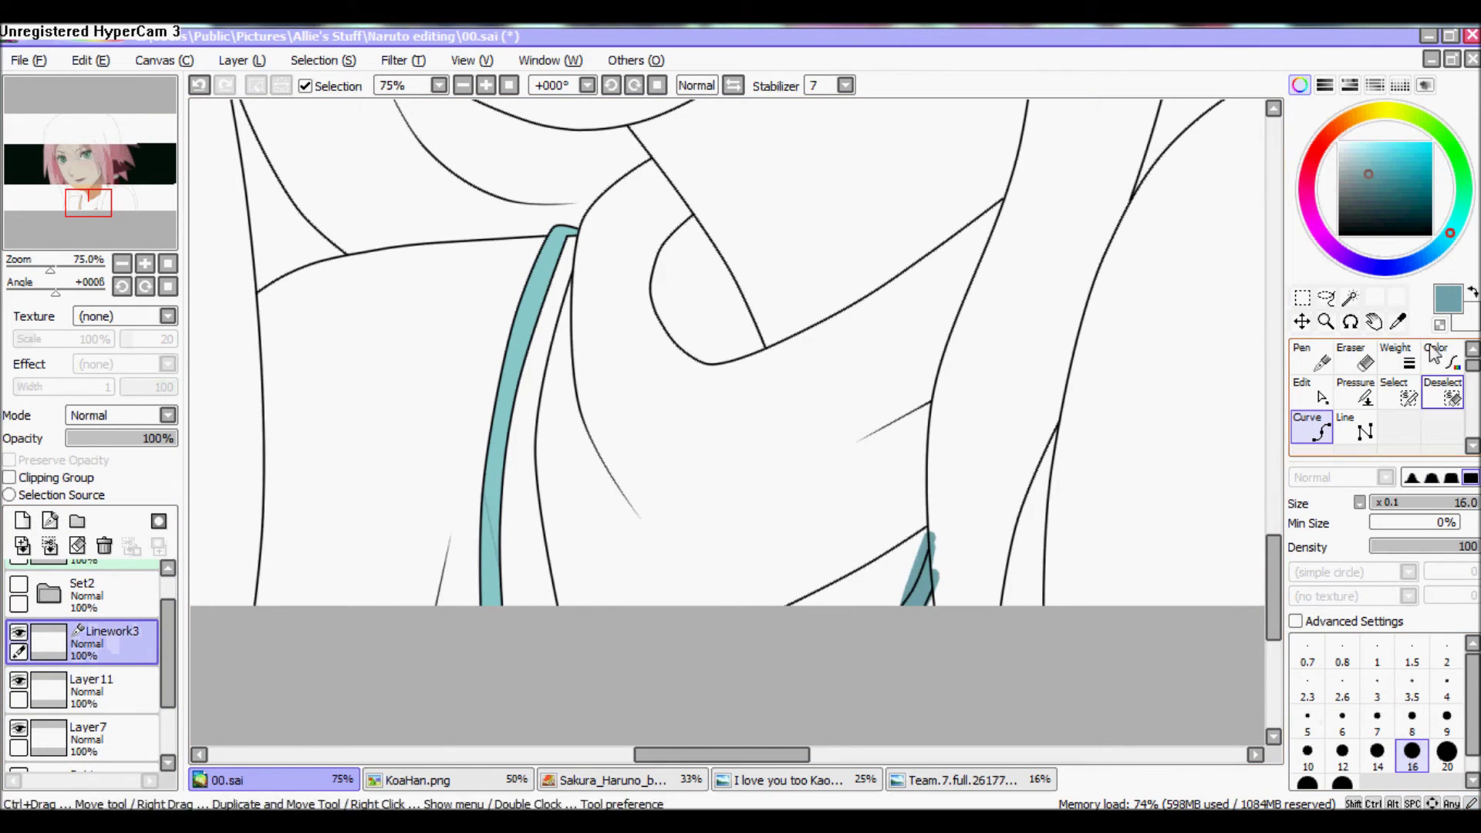
Sample light grey from the jacket in KoaHan.png and draw a size 16 shadow curve along the jacket's left edge
click(421, 780)
key(alt)
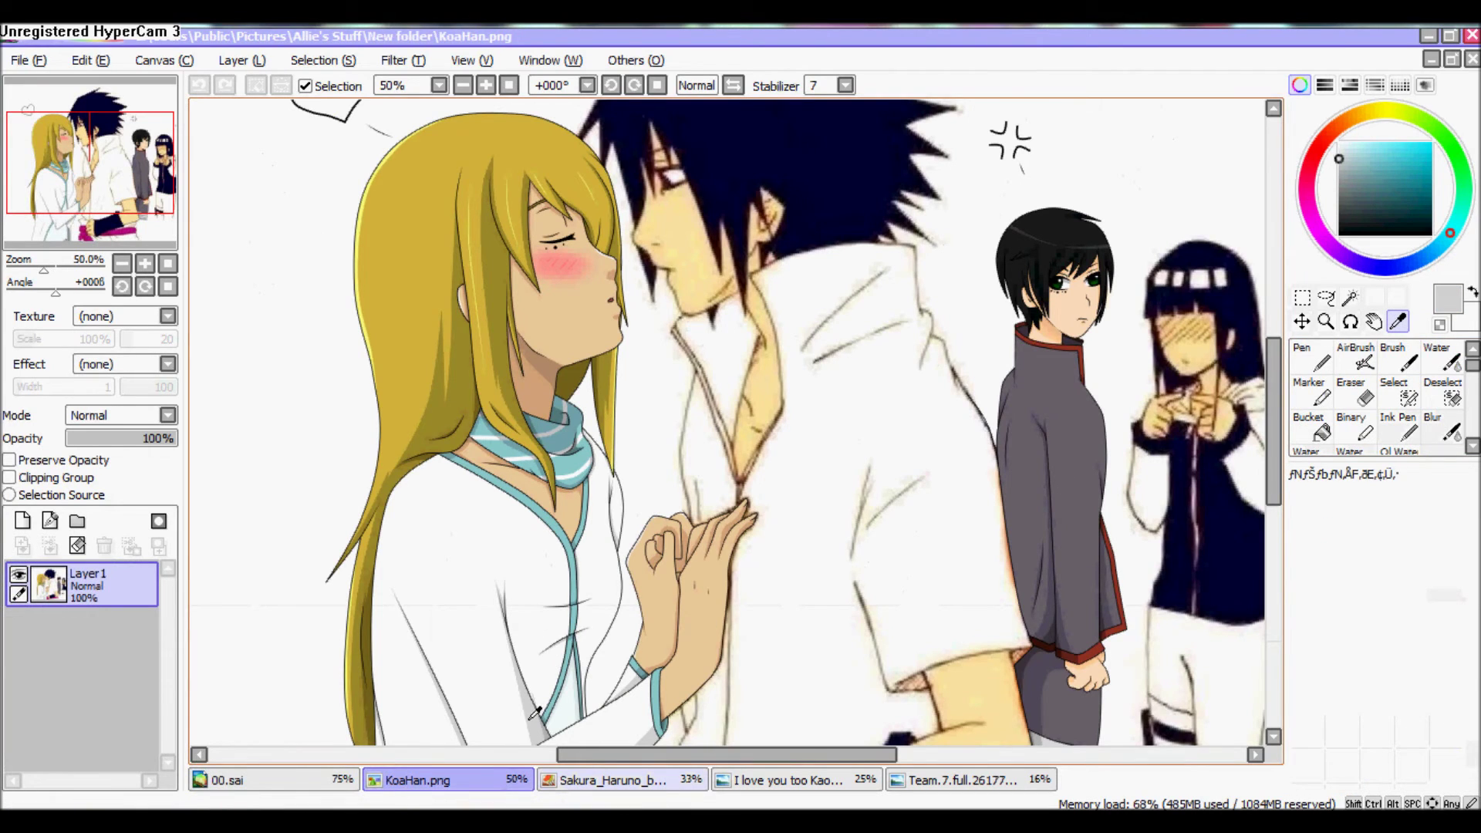
key(ctrl+Tab)
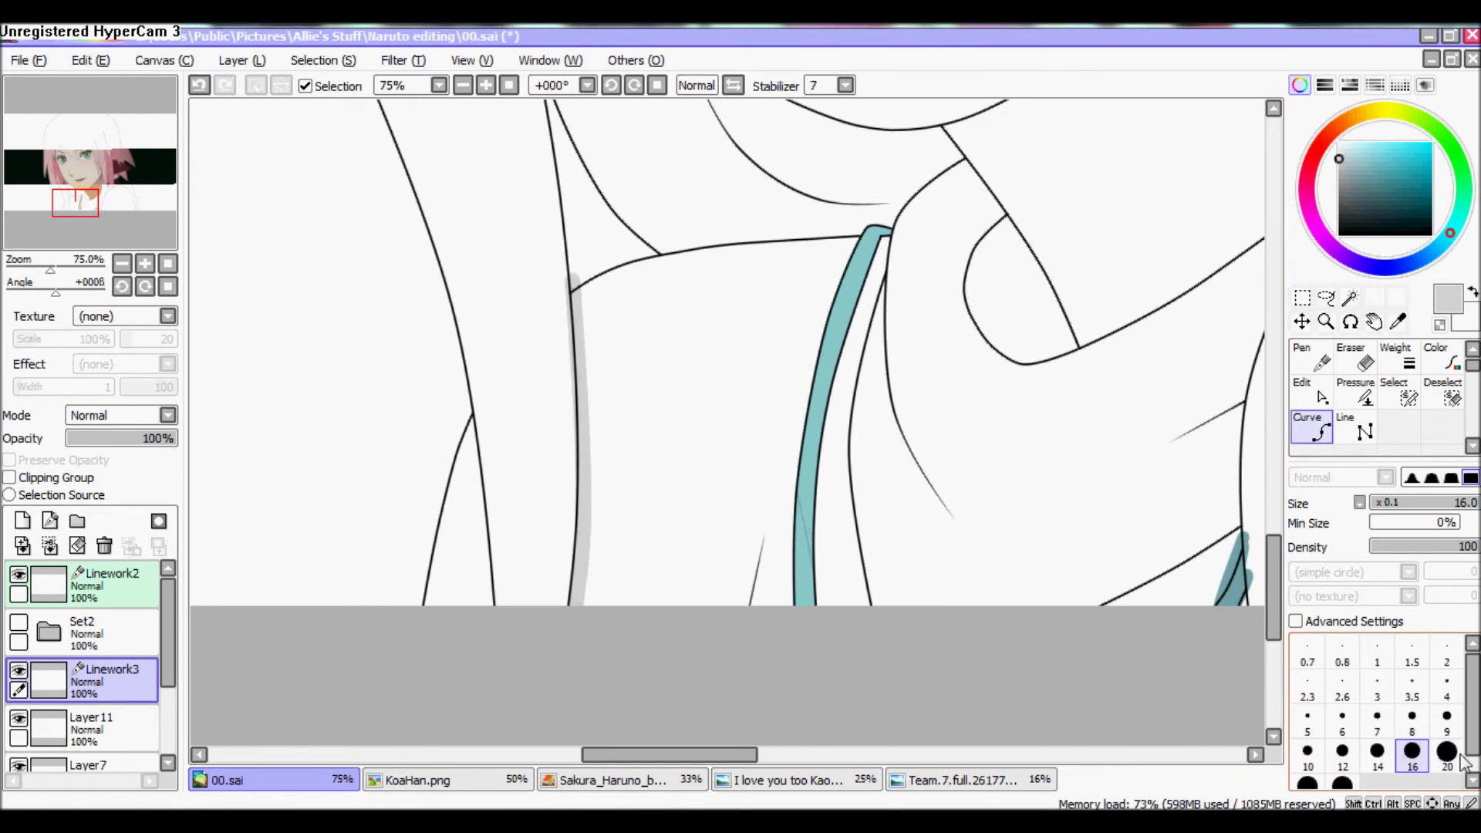
Outline the small fold shadows beside the trim and near the armhole with light grey curves at size 2
click(1448, 662)
drag(1406, 703, 711, 668)
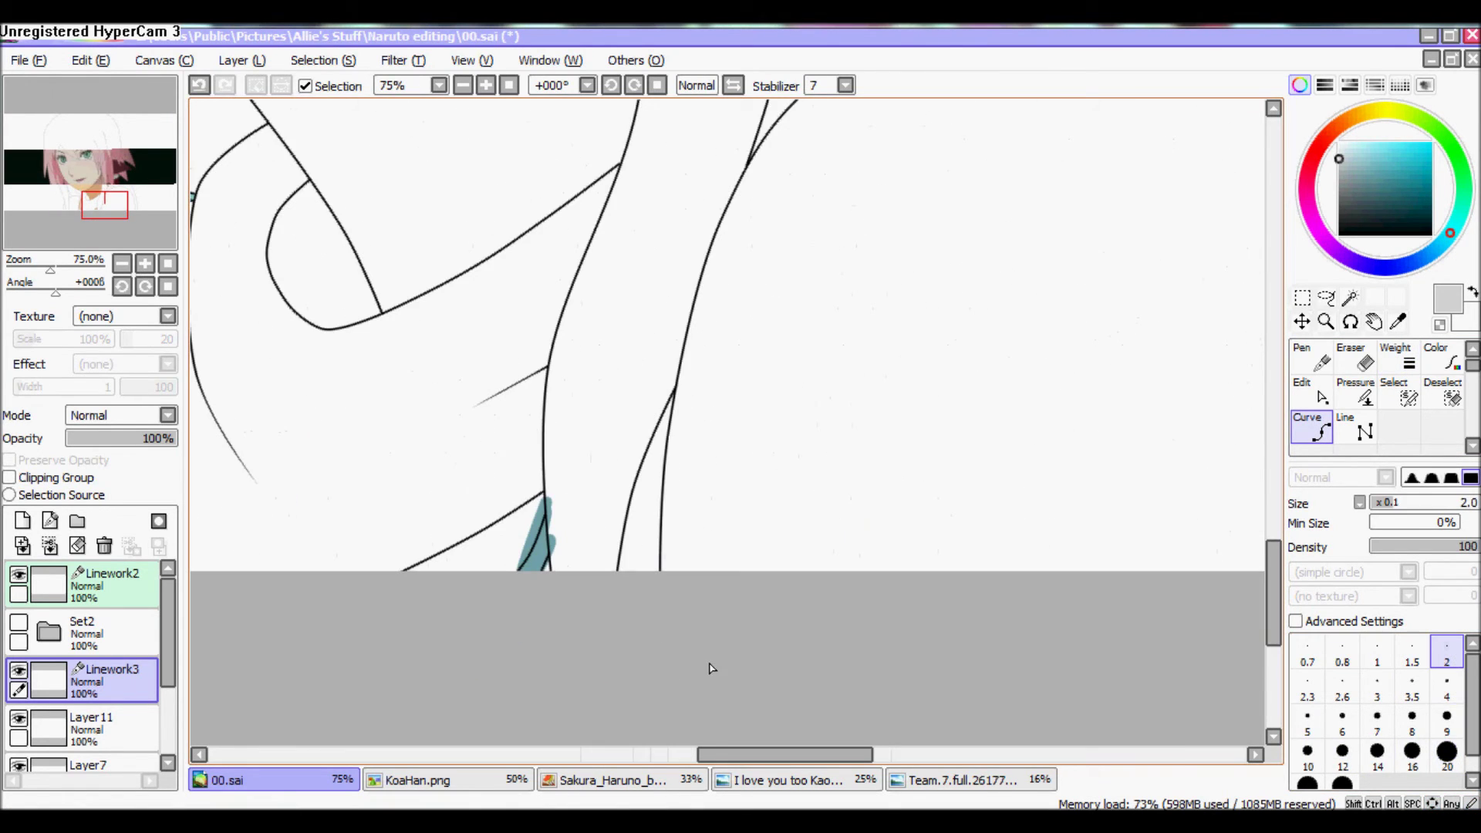
drag(476, 151, 601, 262)
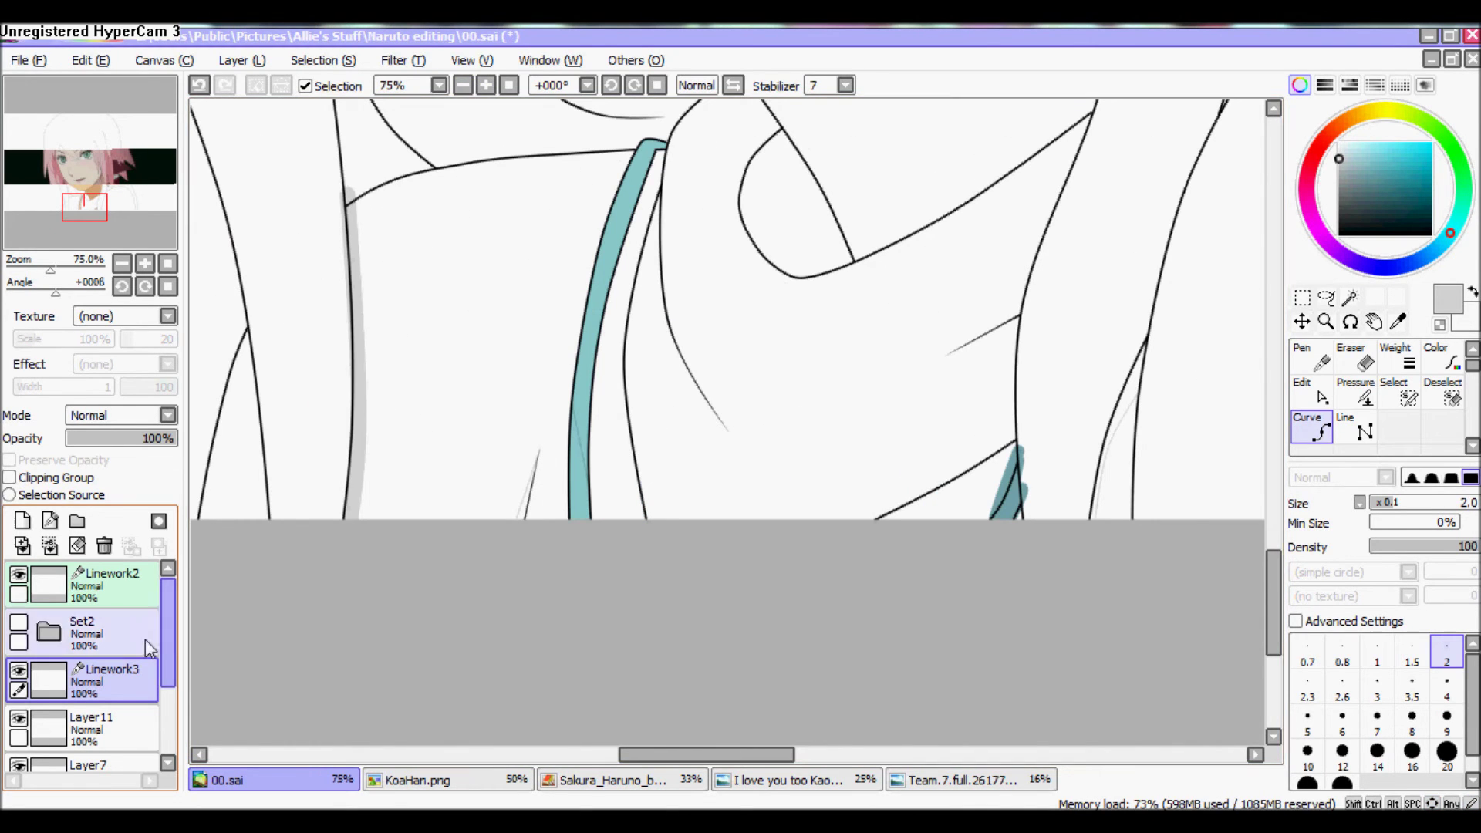
Show the Layer1 reference and outline the shadows beside the collar and around the rounded shoulder in light grey
scroll(156, 643, down, 3)
click(19, 740)
drag(325, 698, 384, 802)
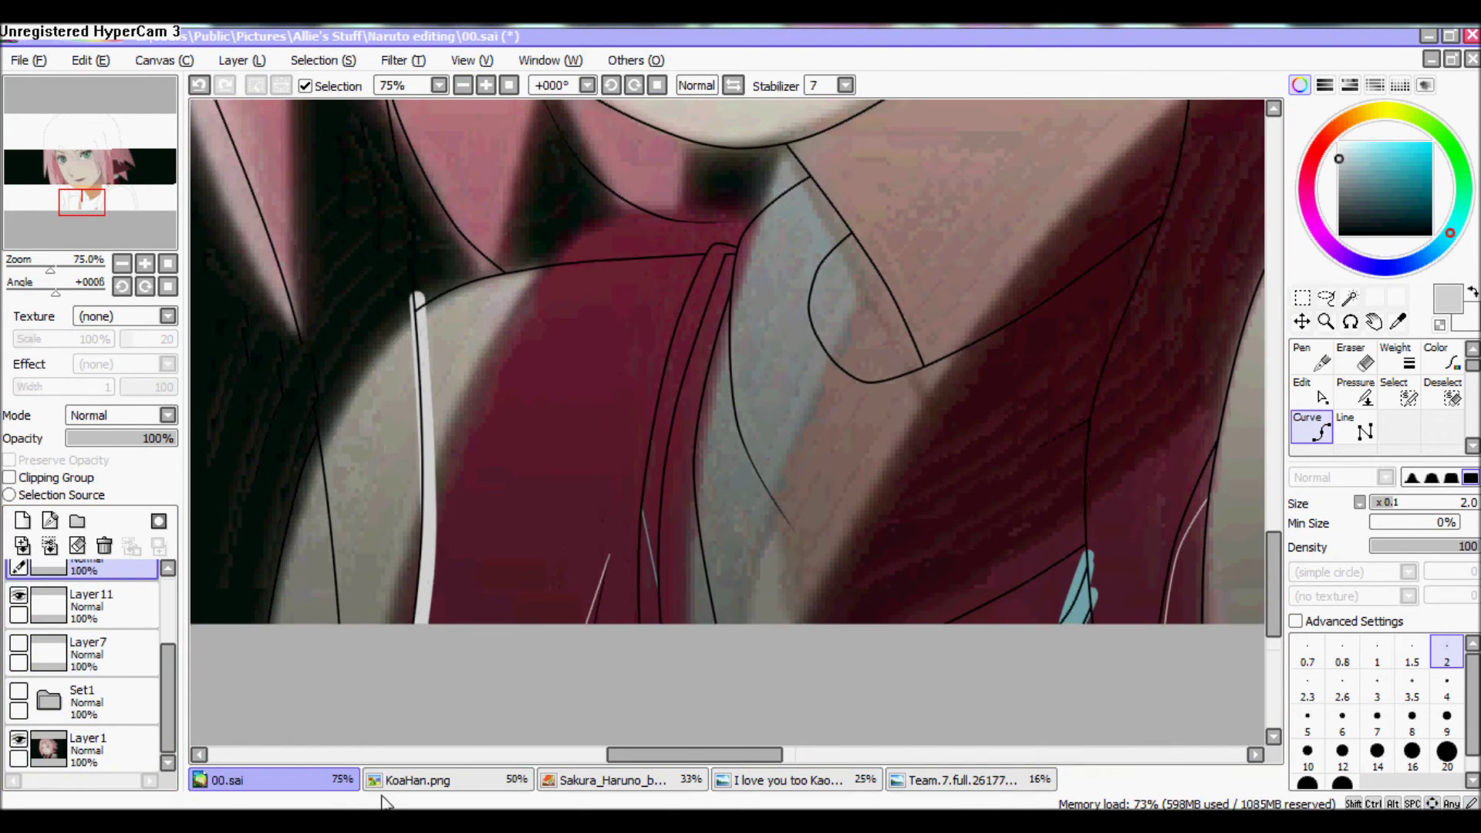
scroll(539, 506, right, 2)
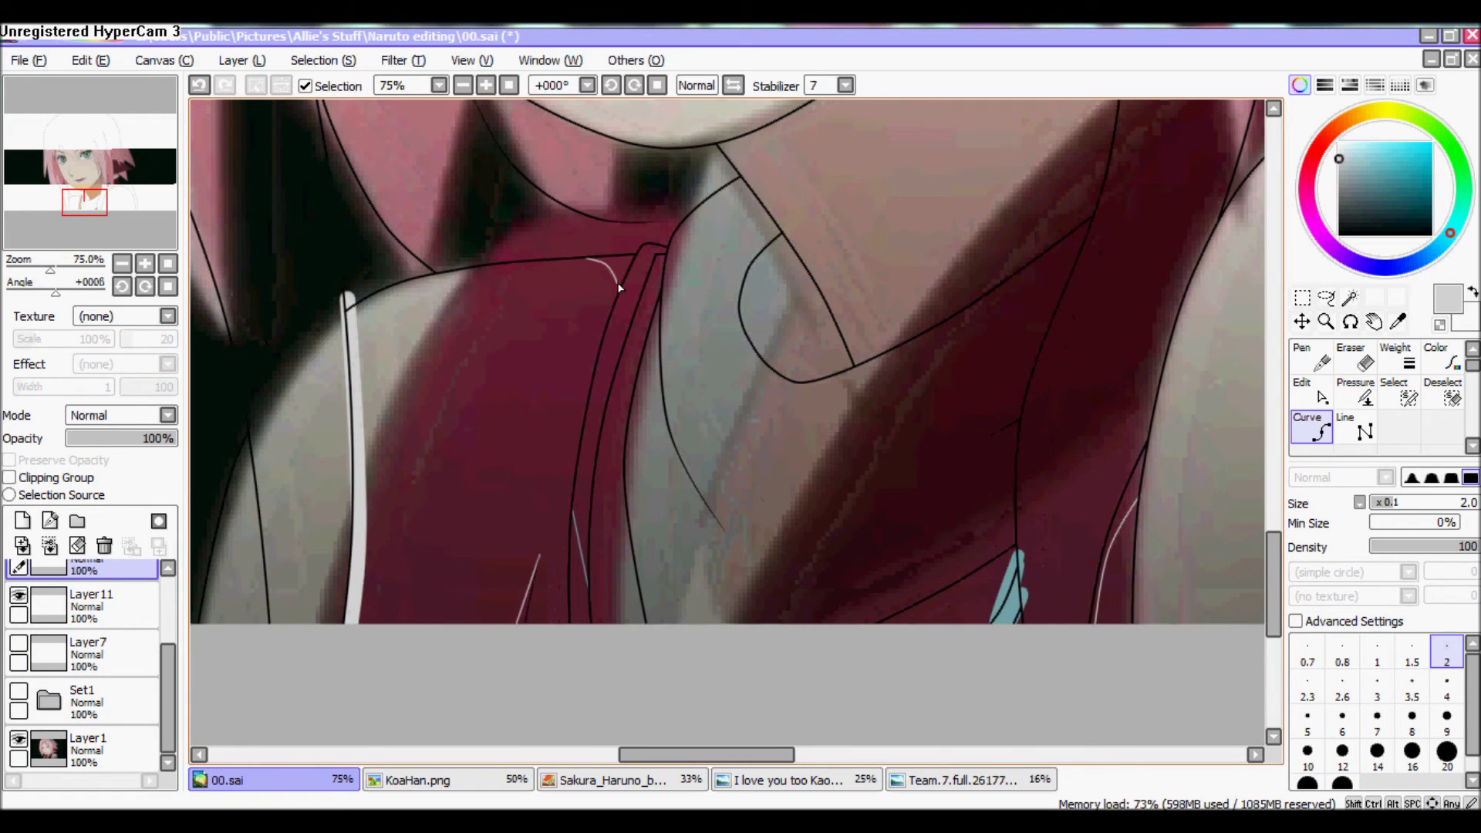
scroll(618, 290, right, 4)
scroll(618, 291, down, 1)
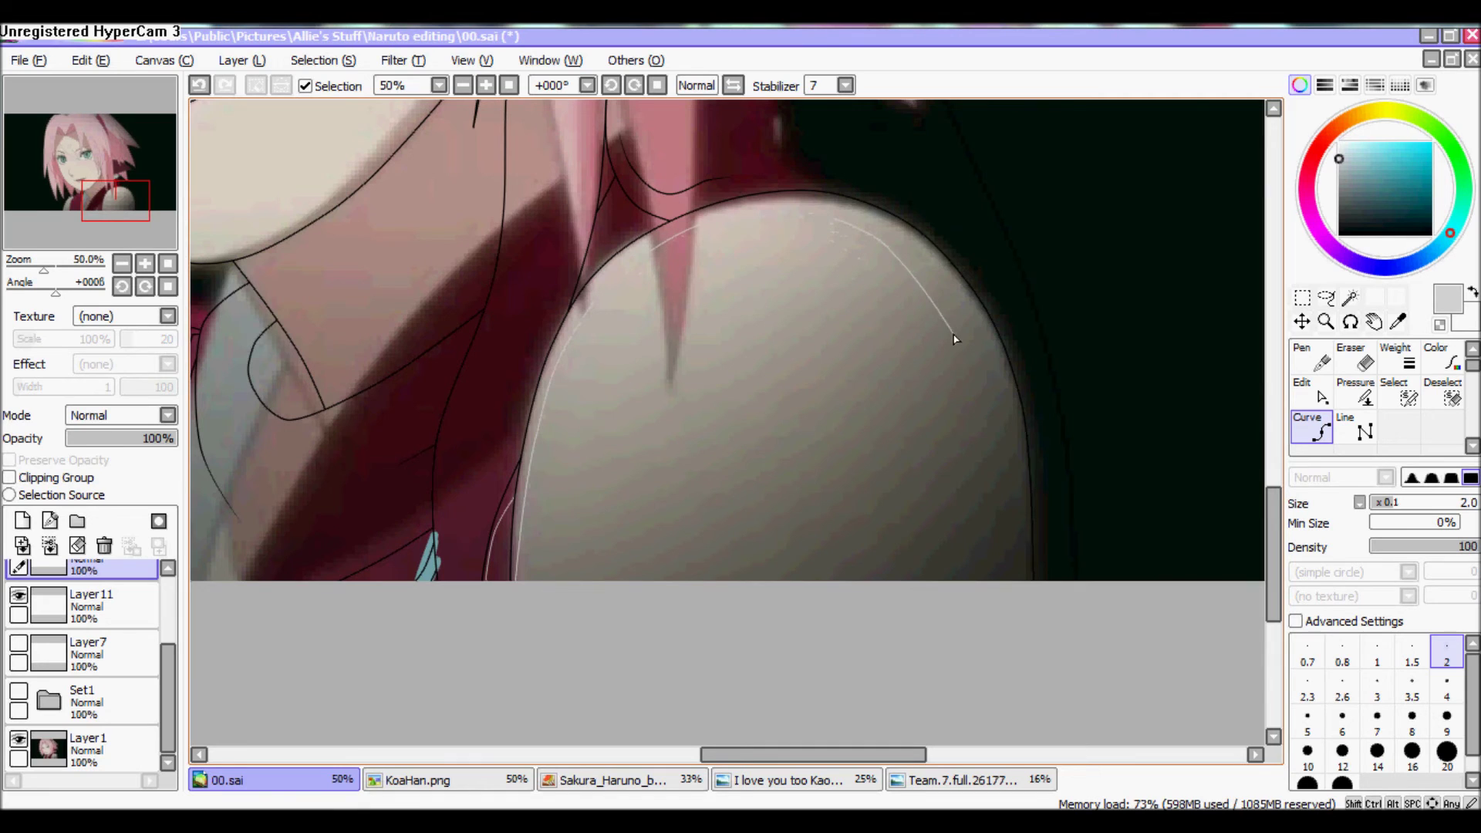
click(463, 85)
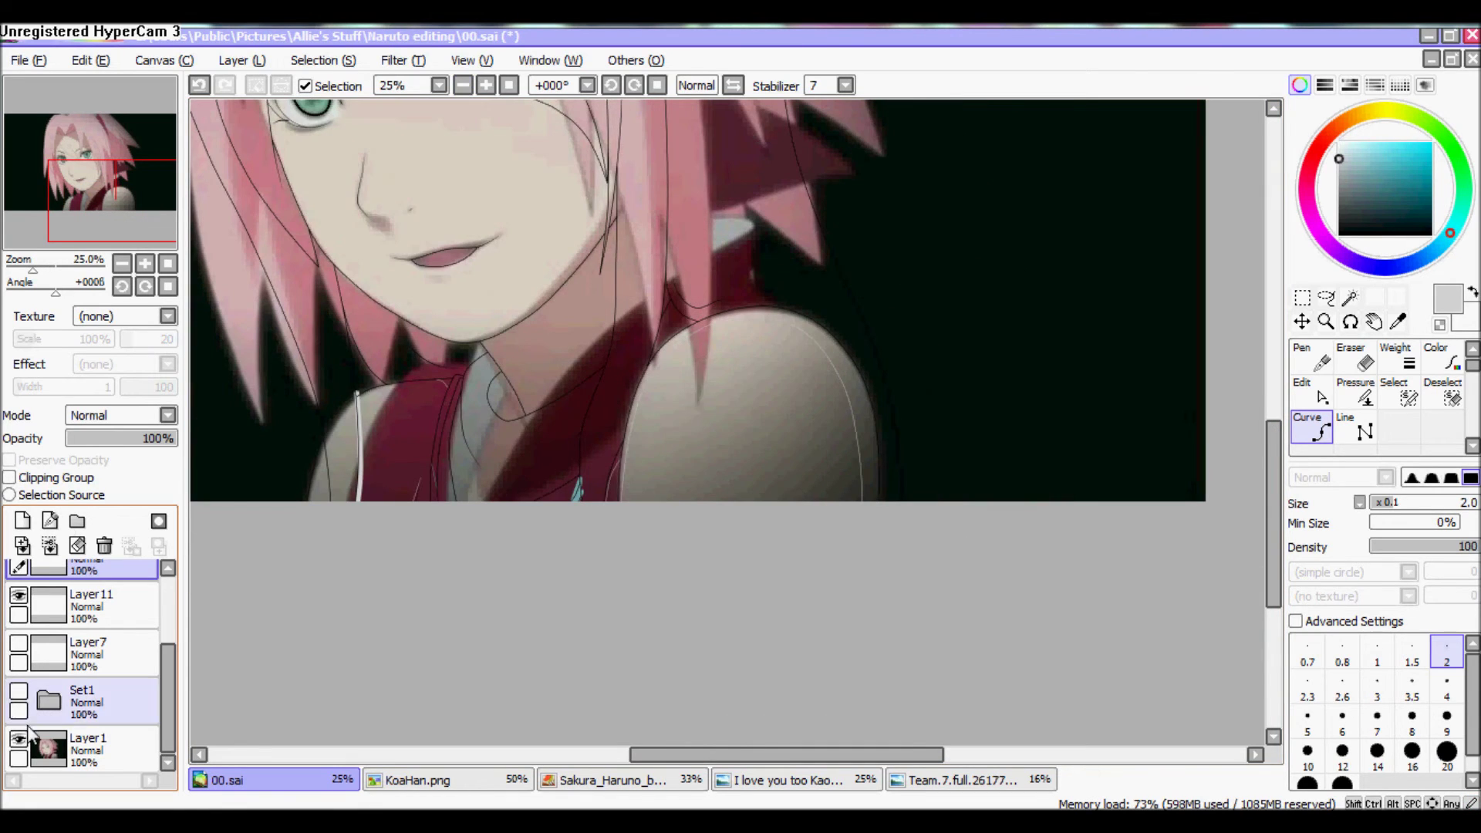
Hide Layer1 and fill the shoulder and armhole shadows on Layer11 with light grey using the Bucket
click(19, 739)
click(100, 605)
click(486, 86)
click(569, 321)
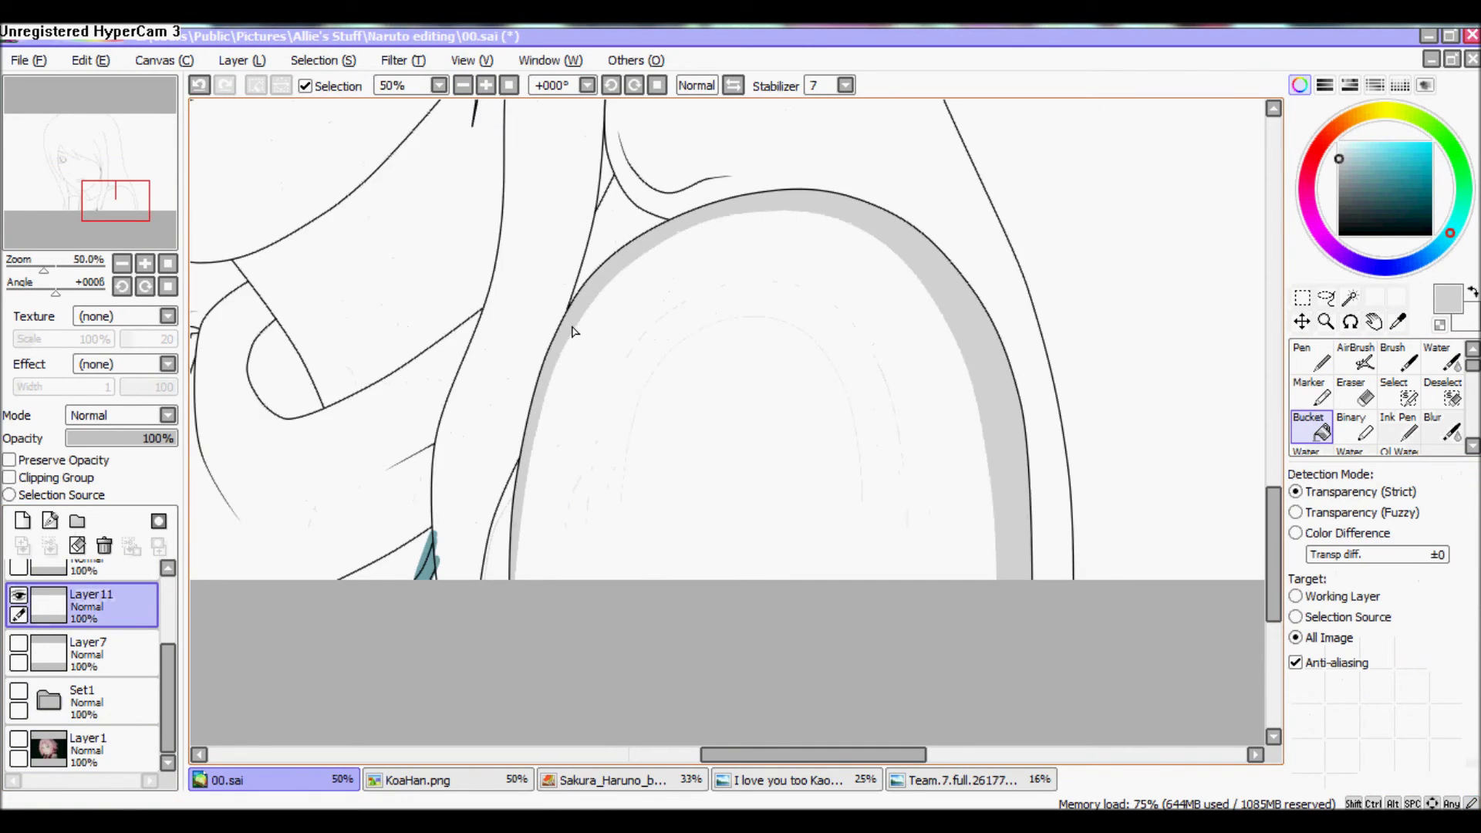
scroll(569, 321, left, 2)
click(486, 86)
click(486, 86)
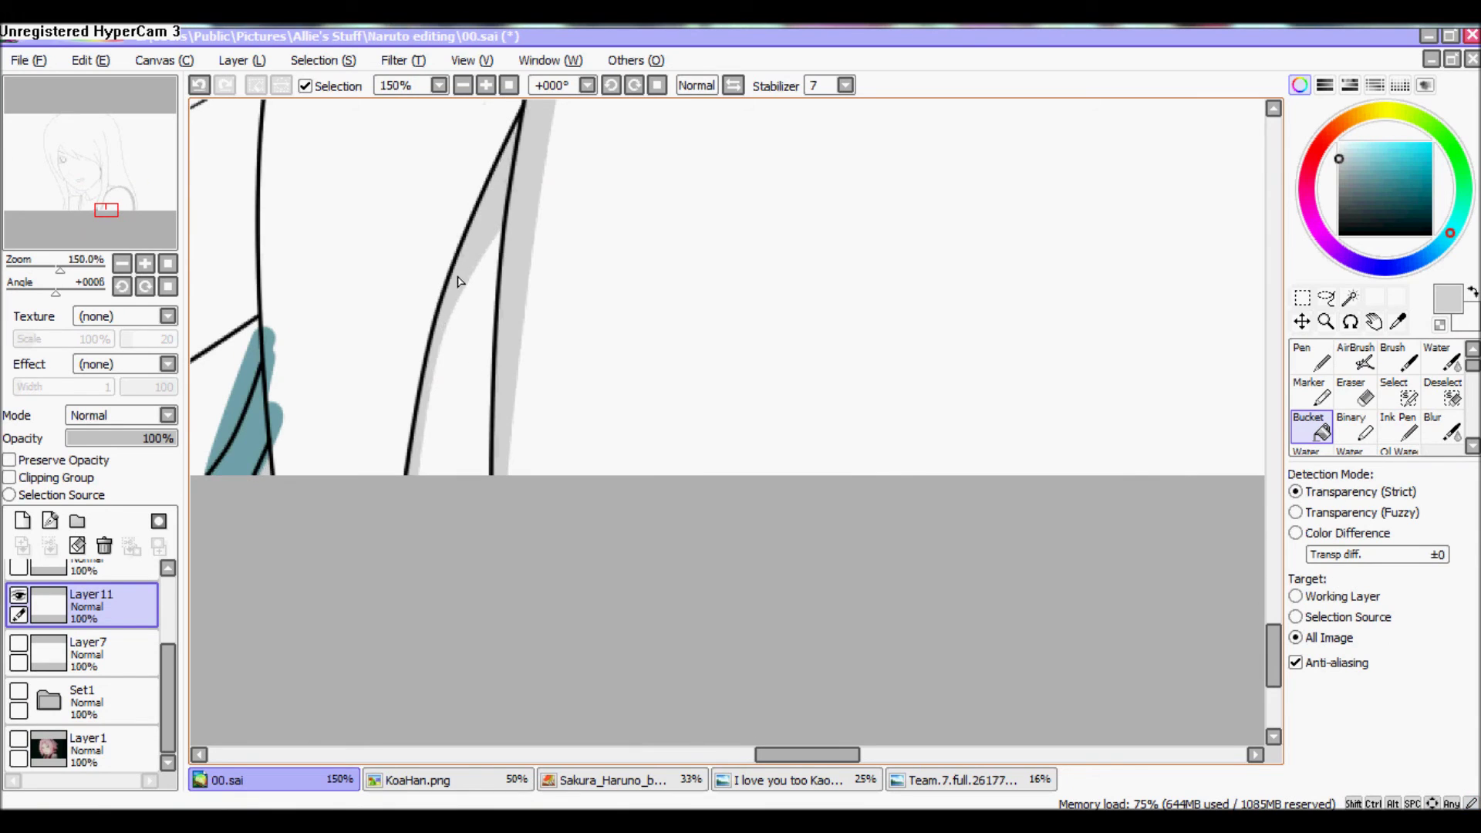
Tidy the dark teal shadow on the lower trim so it stays within the jacket line
click(486, 86)
click(1321, 359)
click(49, 521)
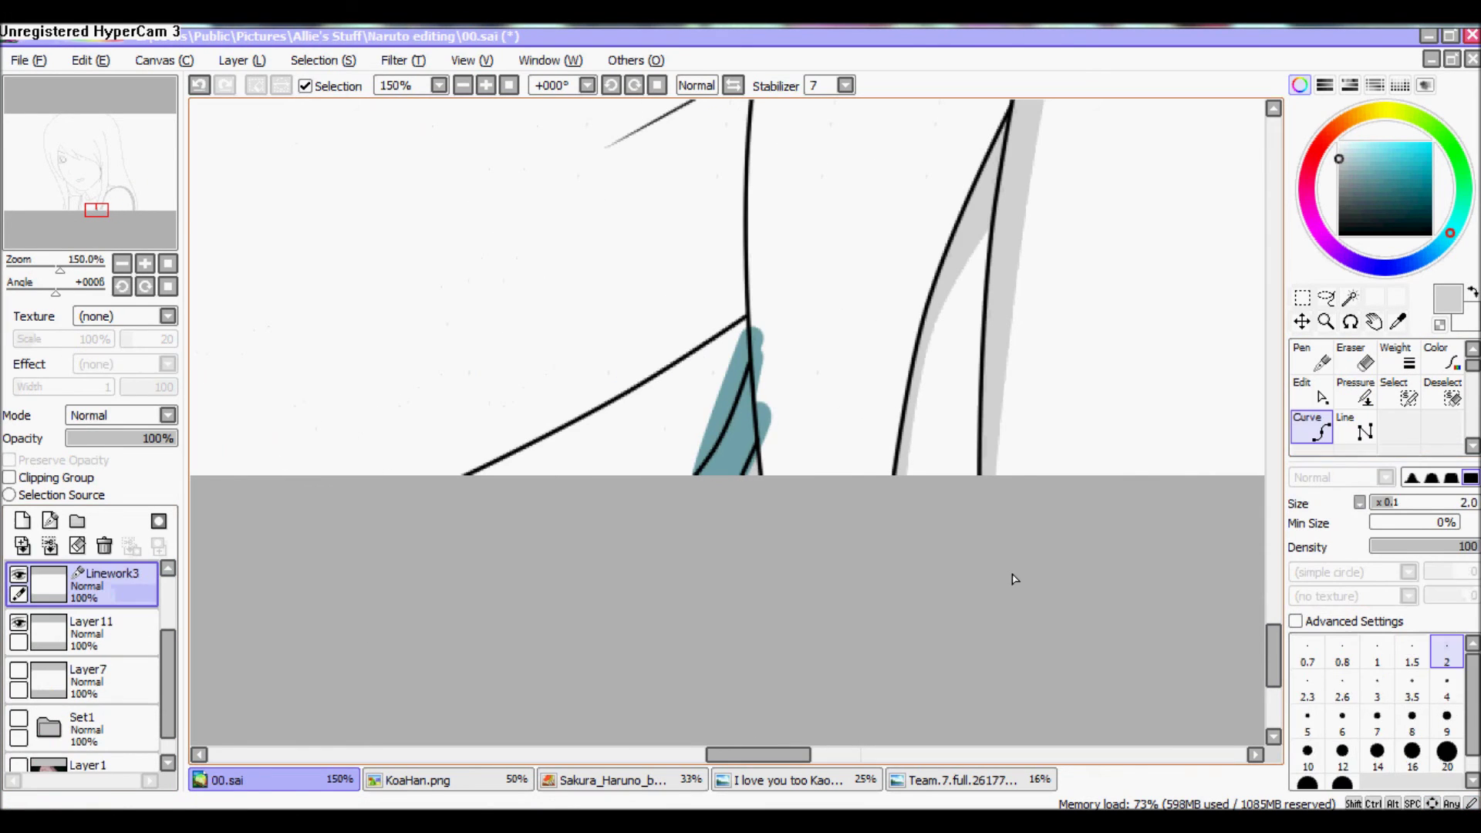
key(ctrl+z)
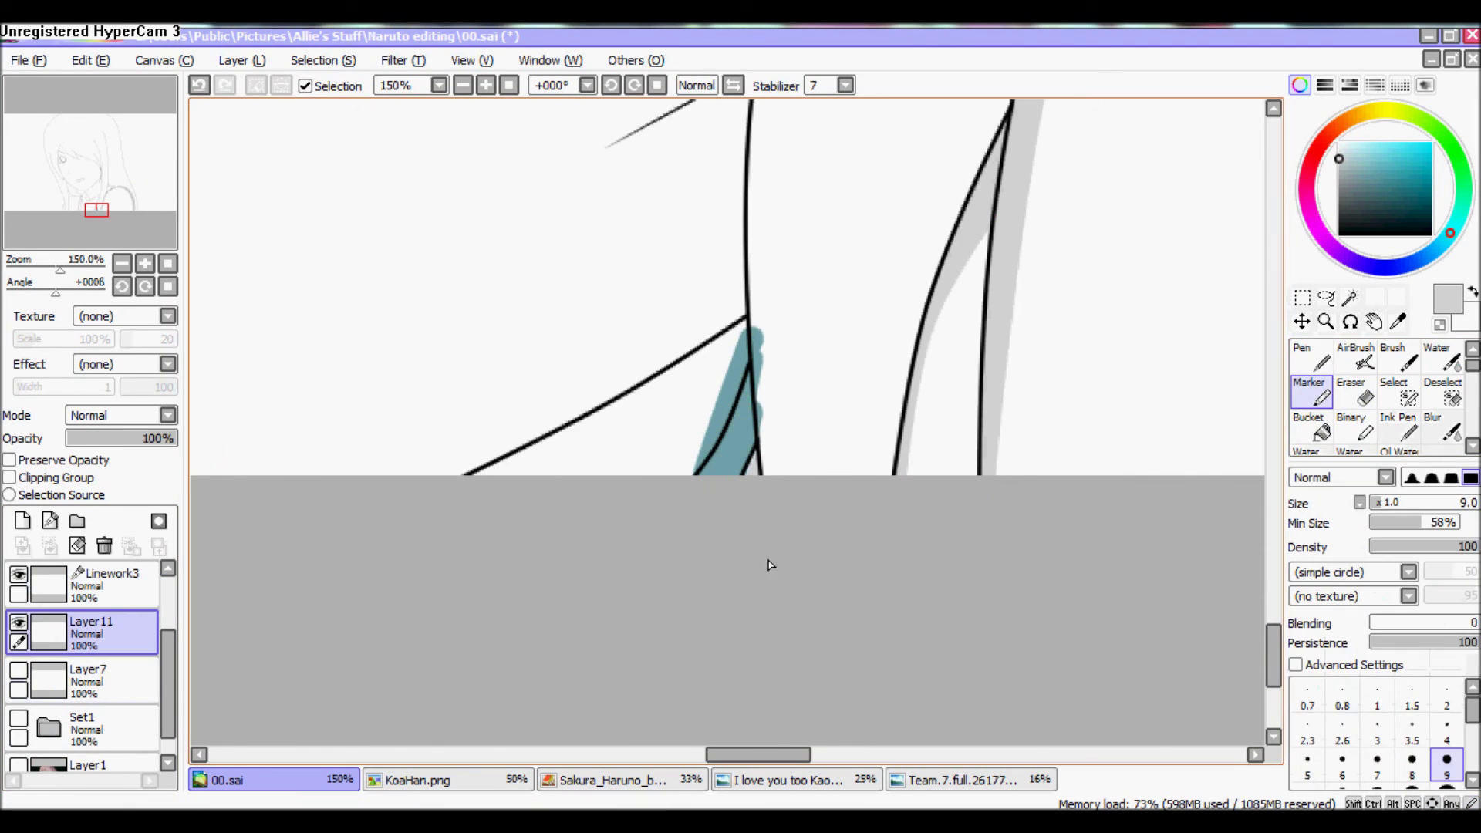
Fill the narrow fold shadow beside the jacket trim on Layer11 with light grey
click(463, 85)
click(463, 86)
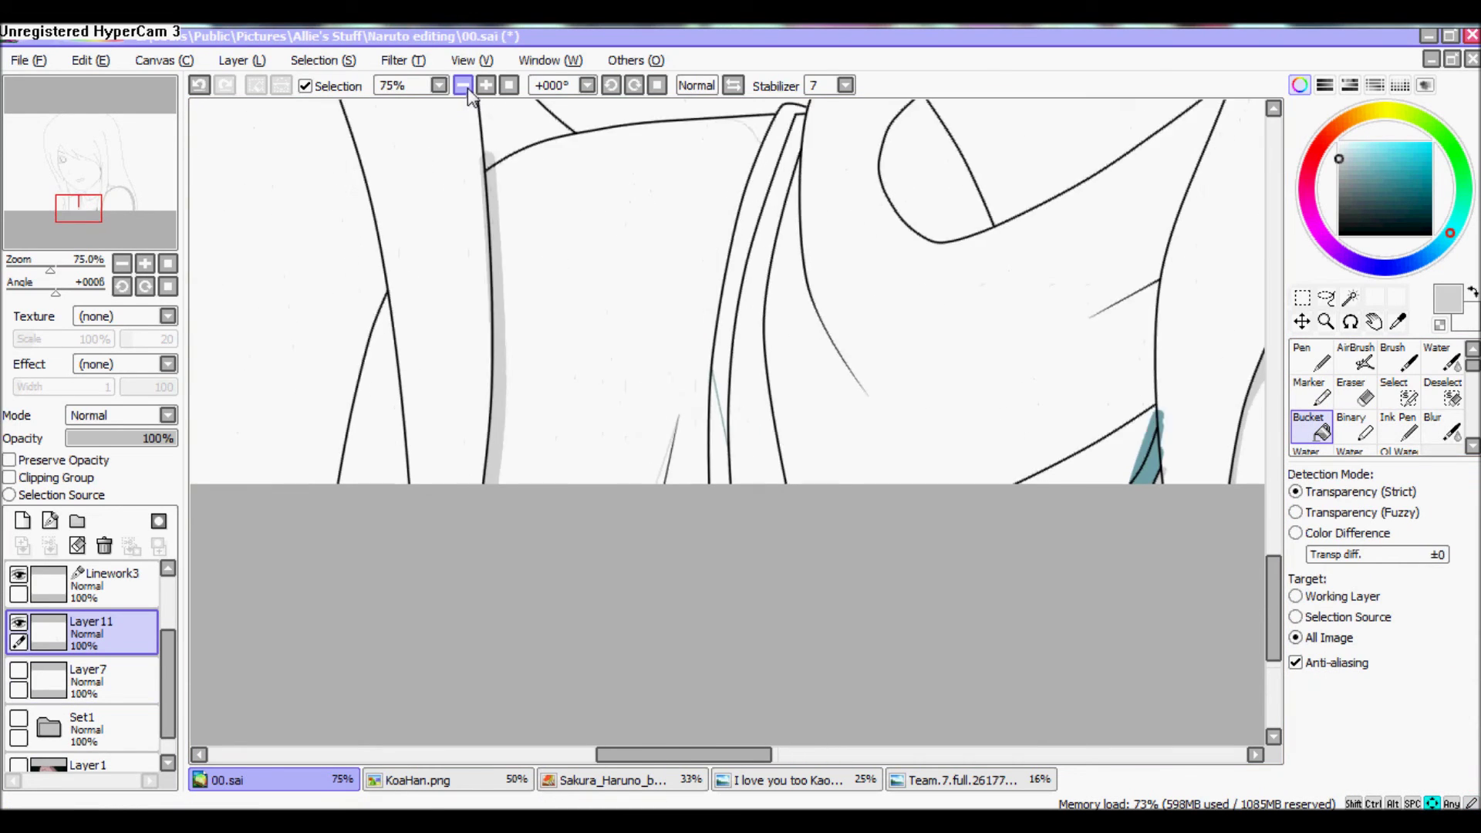
click(486, 86)
click(486, 86)
click(487, 85)
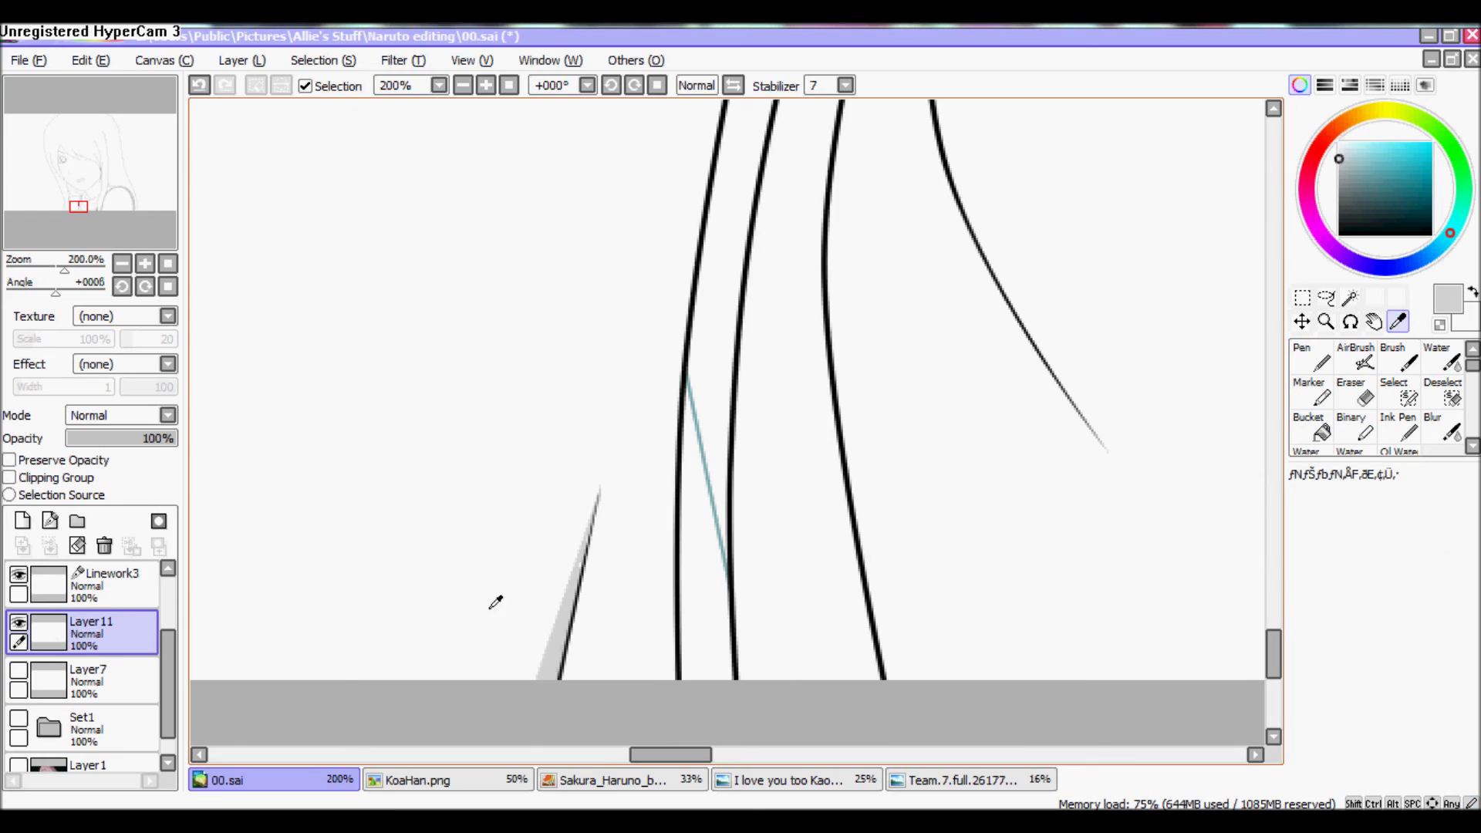
Sample the dark teal from KoaHan.png and fill the shaded upper part of the jacket trim on Layer11
key(ctrl+Tab)
click(325, 787)
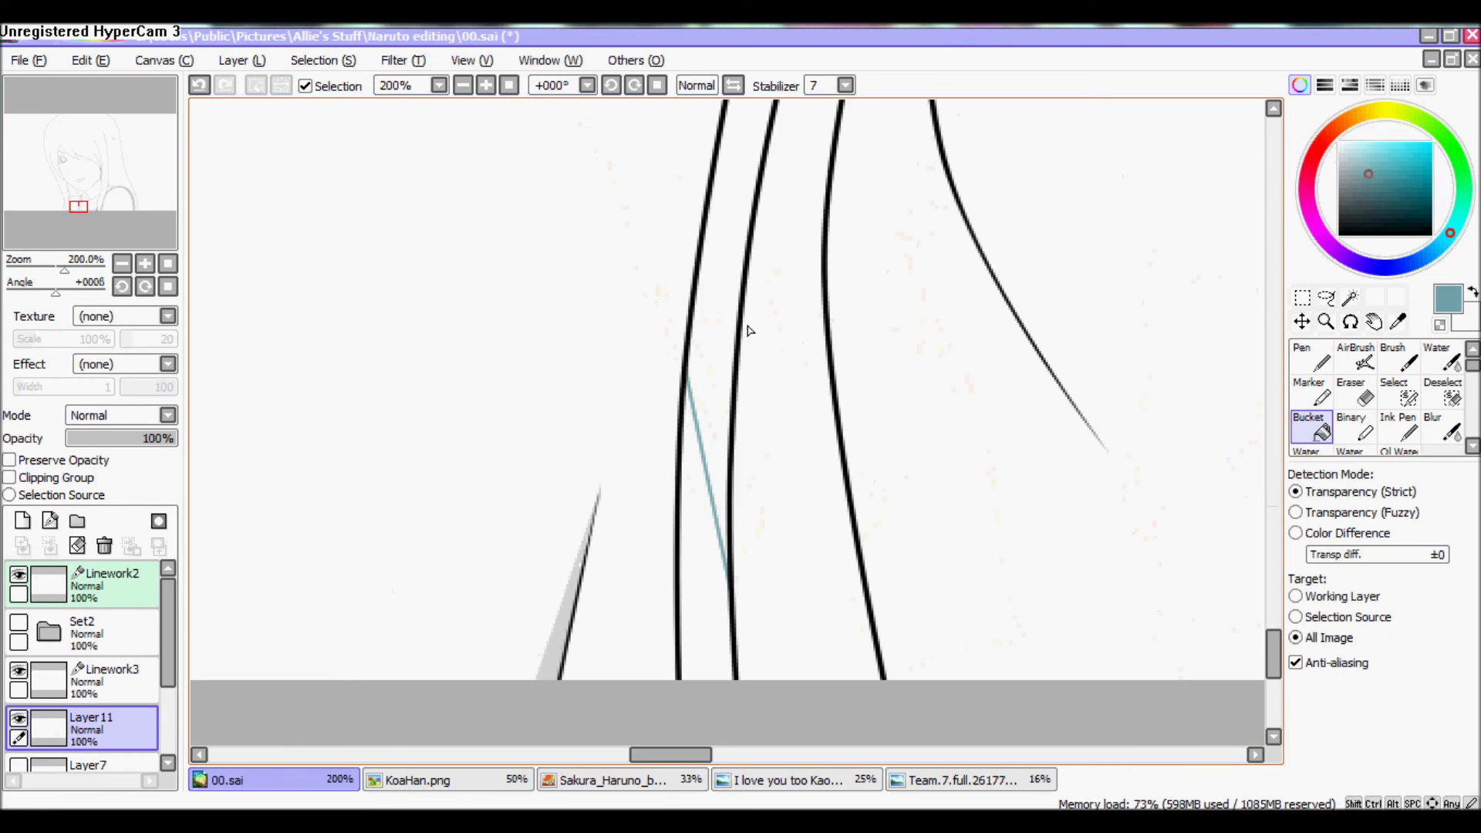
click(741, 554)
click(463, 85)
click(463, 86)
click(463, 86)
click(463, 86)
click(463, 86)
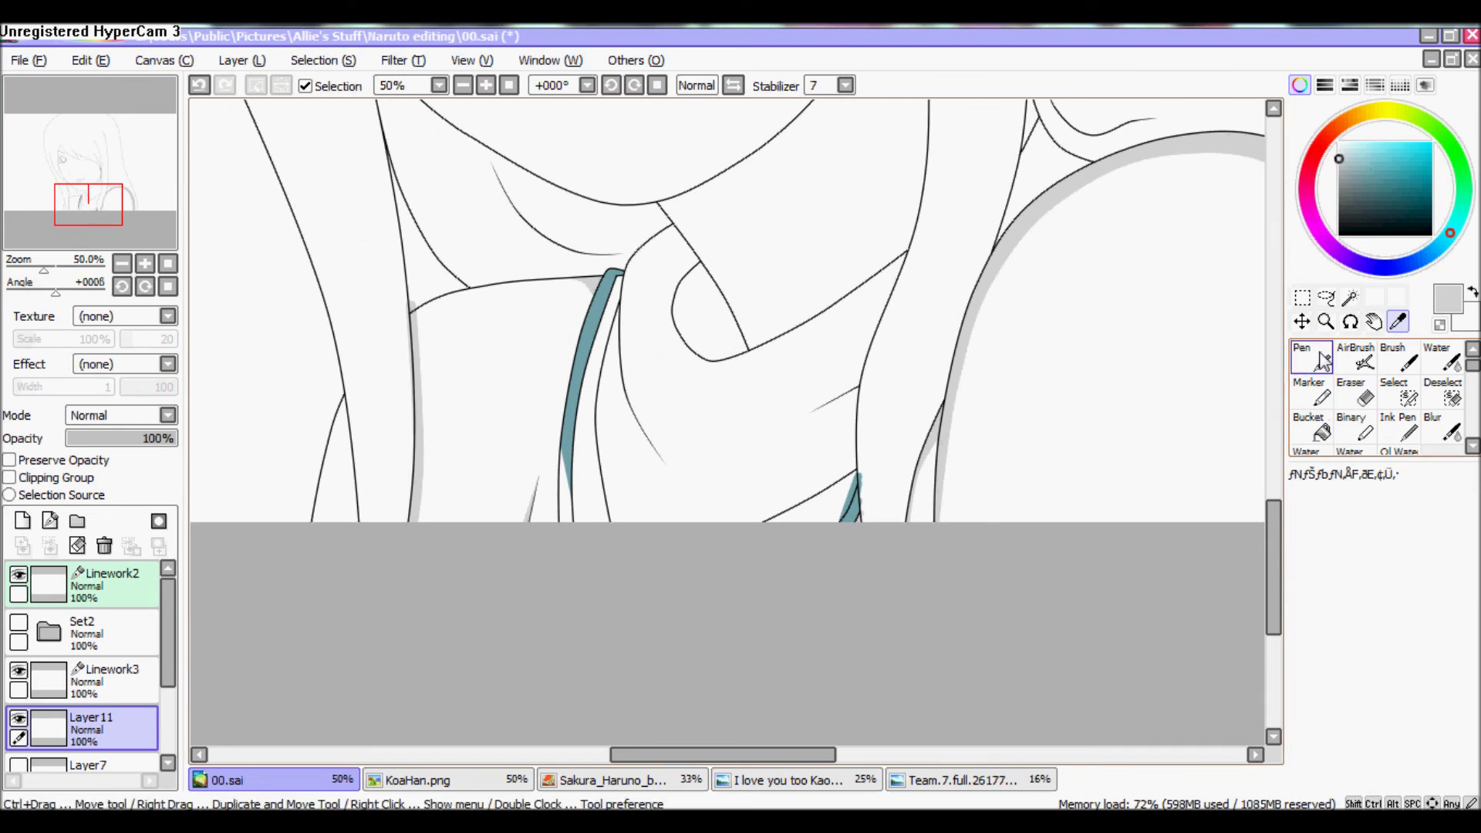
On Linework3, draw a light grey diagonal curve from above the shoulder seam down to the trim and thin its line
click(104, 679)
click(488, 87)
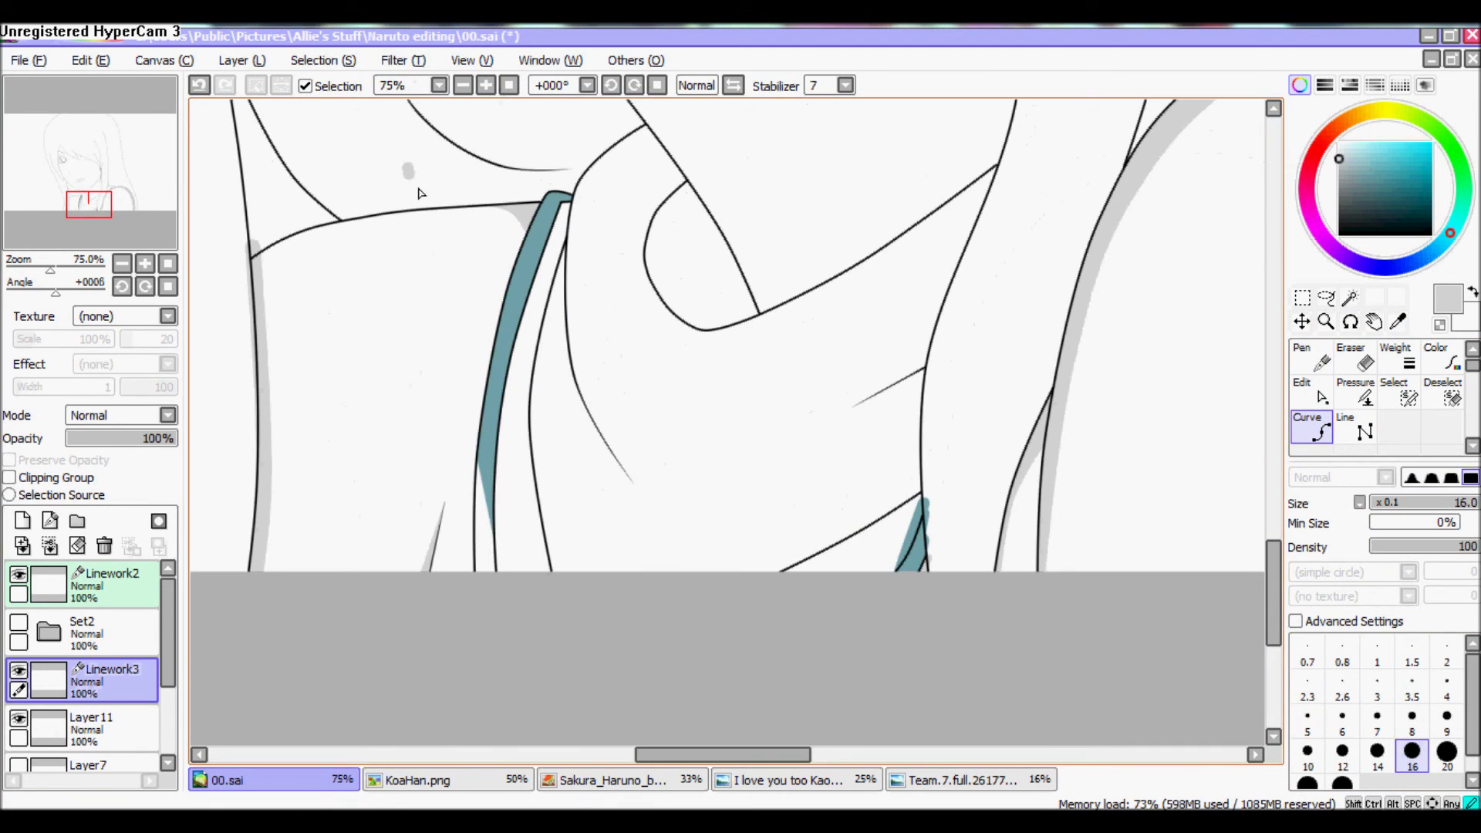
key(ctrl)
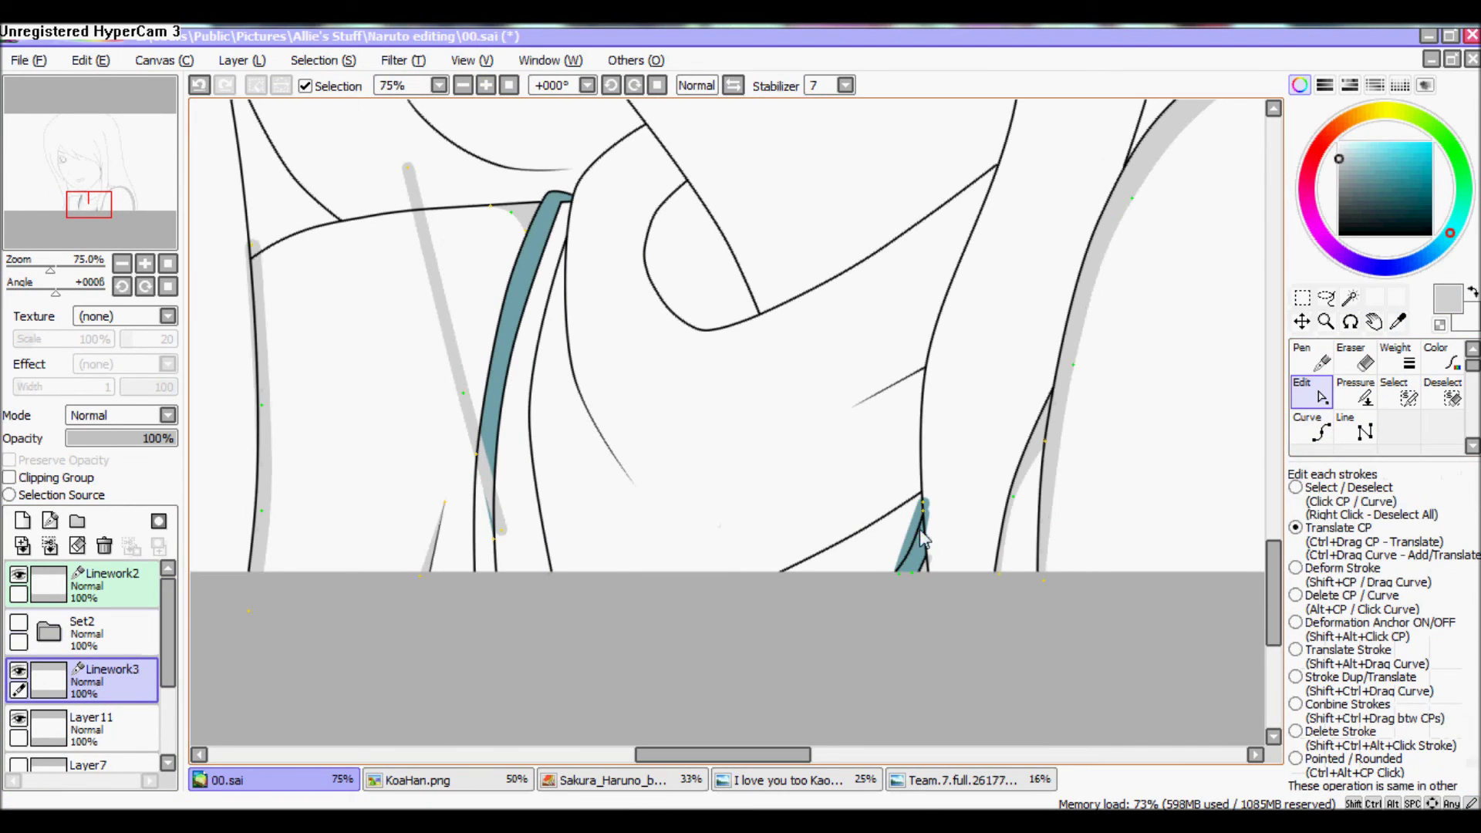
key(ctrl+z)
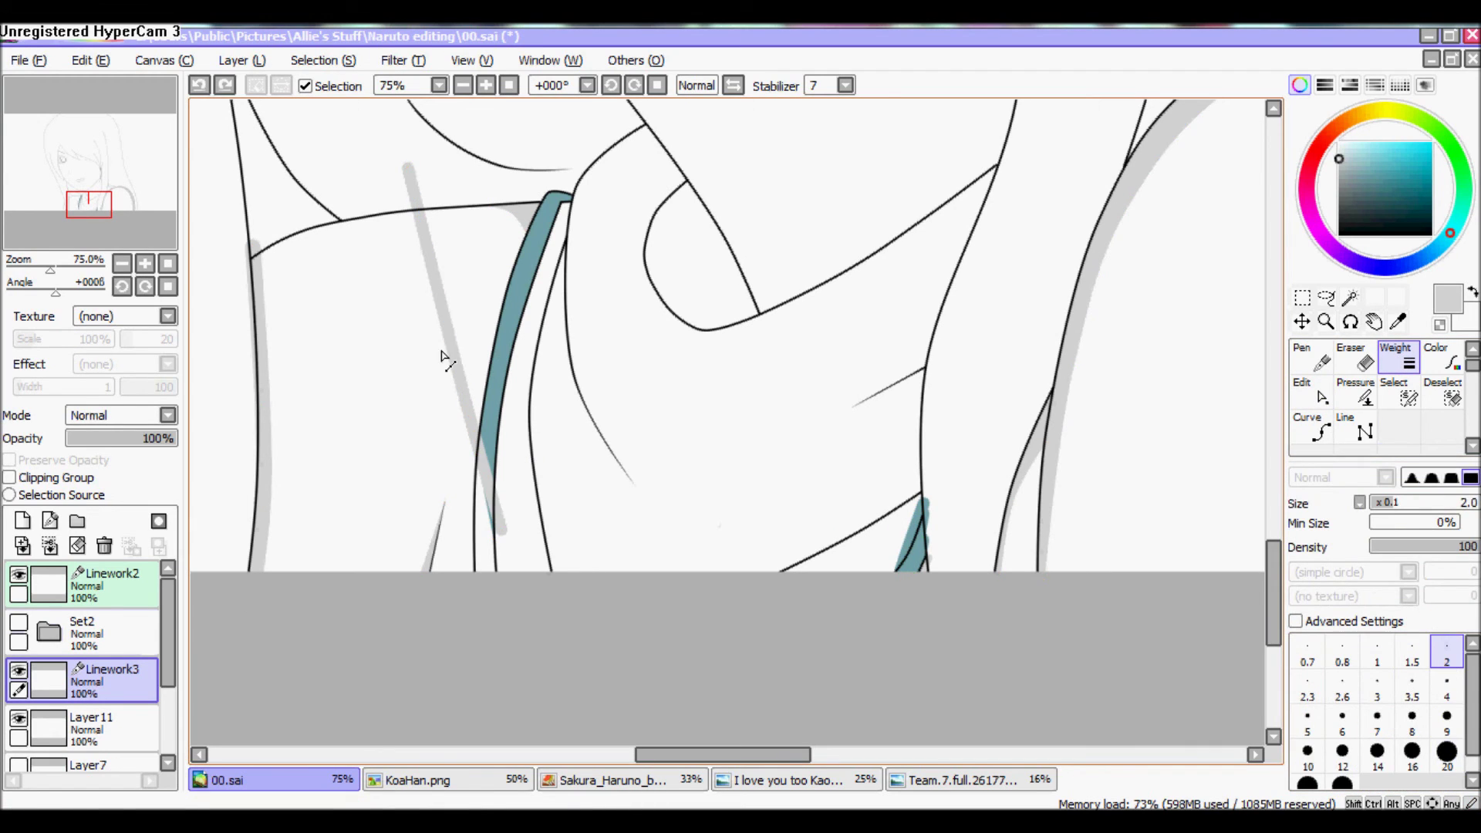
click(1319, 398)
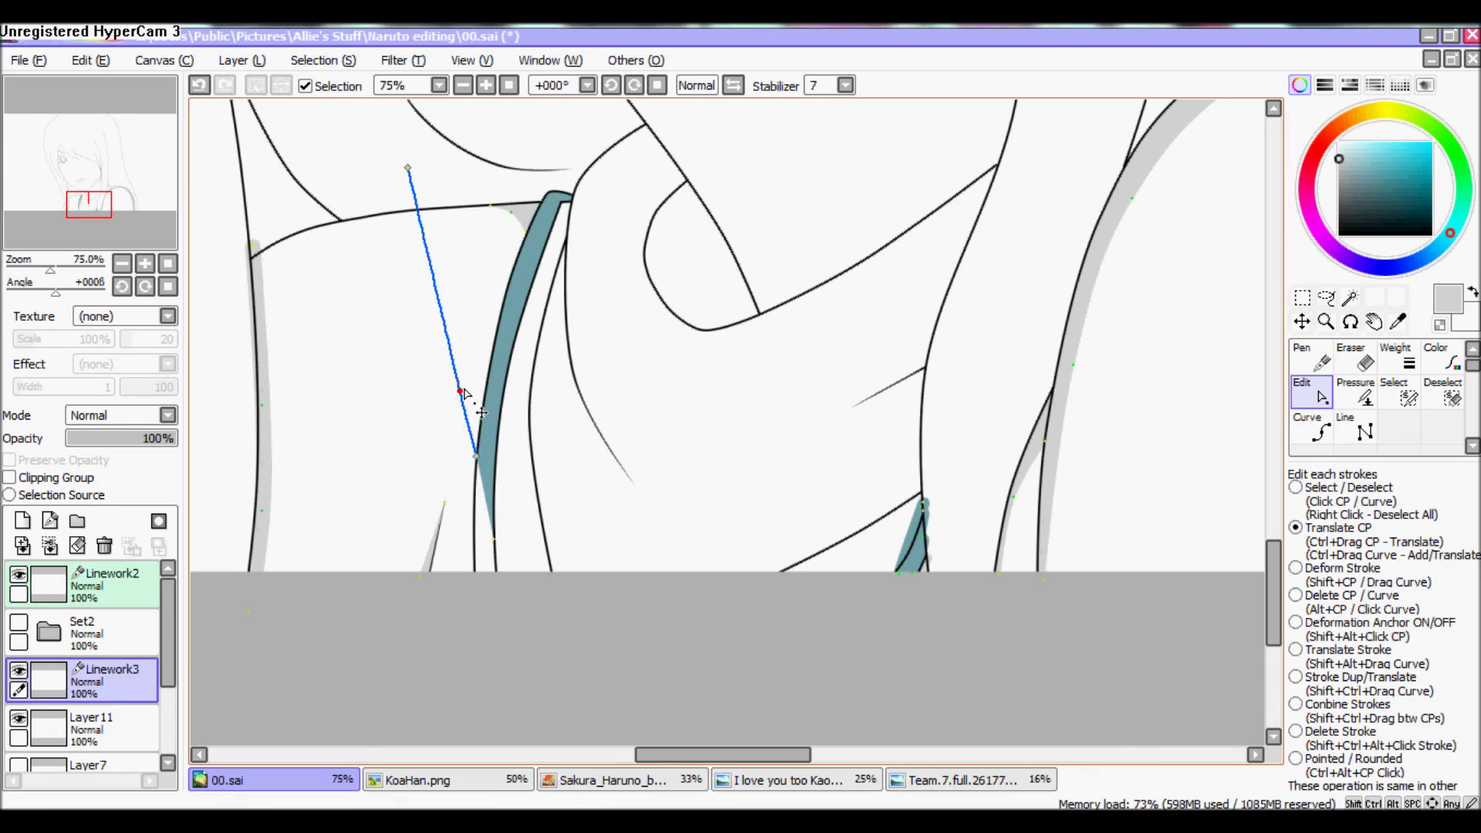
Fill the area between the diagonal line and the trim on Layer11 with light grey
click(108, 729)
click(1312, 428)
click(507, 225)
click(463, 85)
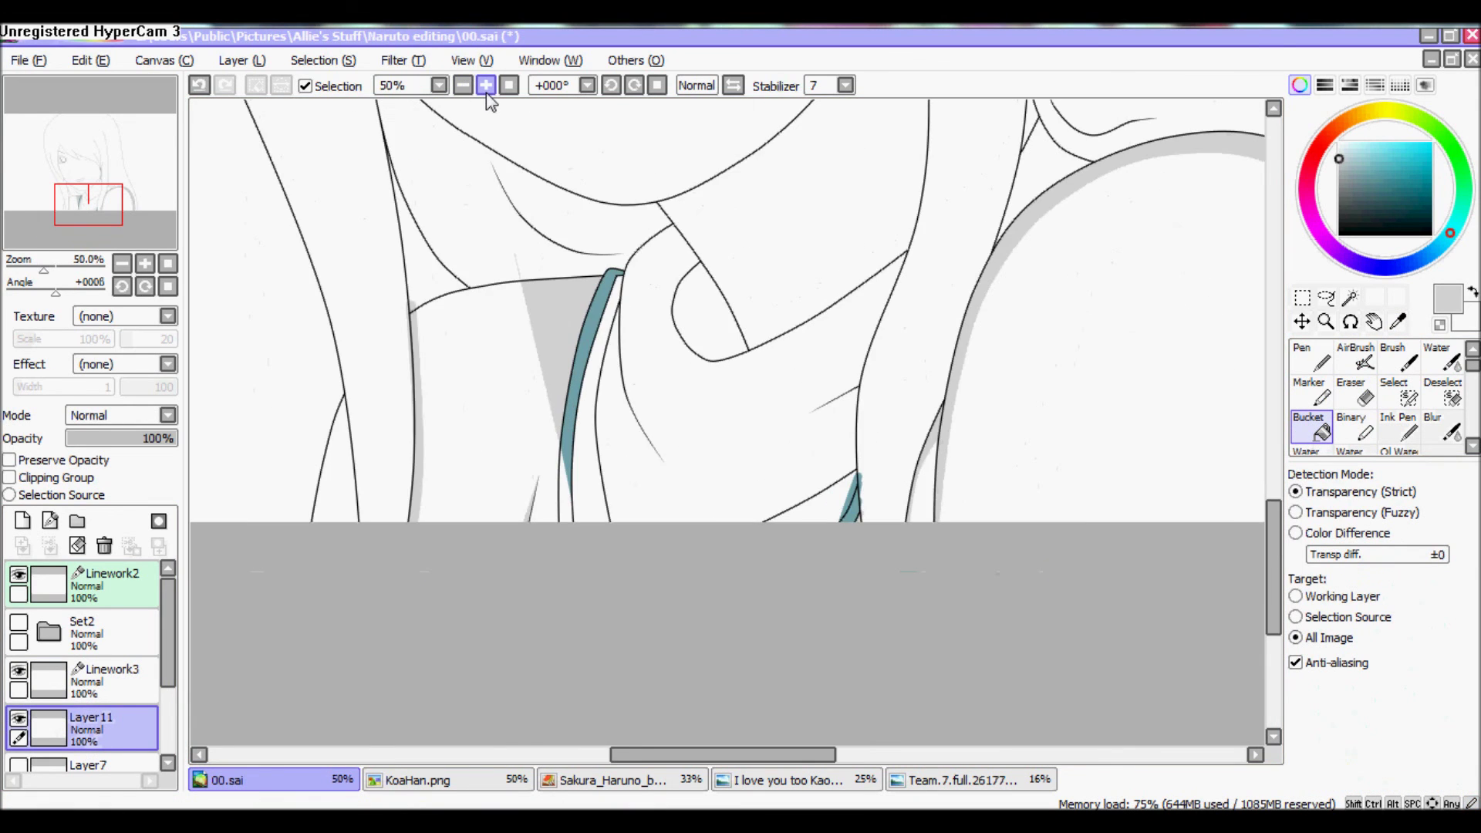
Merge Linework3 down into Layer11
scroll(684, 698, down, 3)
click(101, 679)
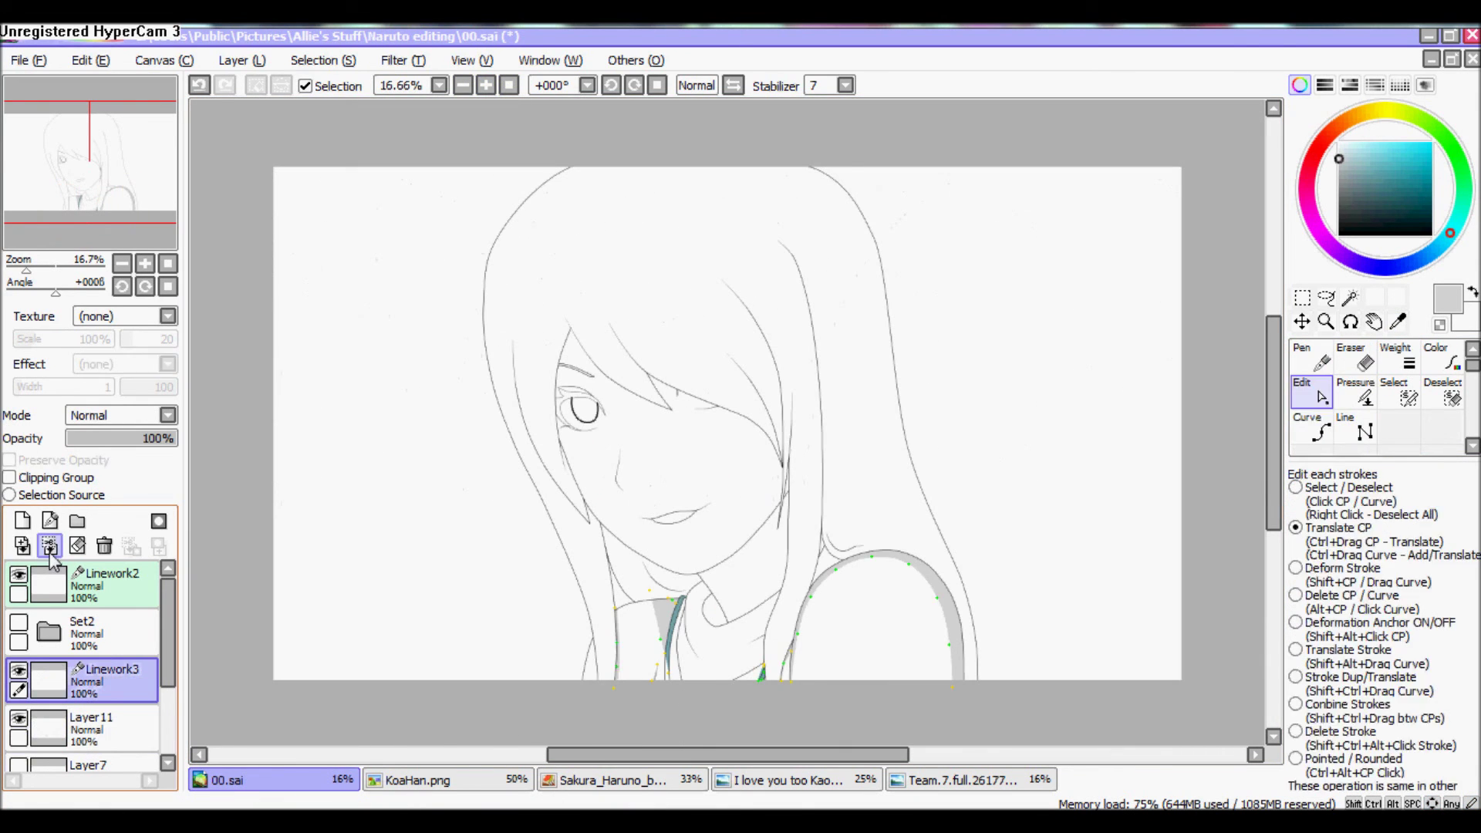
click(50, 547)
Move the finished jacket layers into Set2 and show both sets with Layer8 in Set1 active
click(77, 522)
drag(169, 610, 175, 648)
click(100, 713)
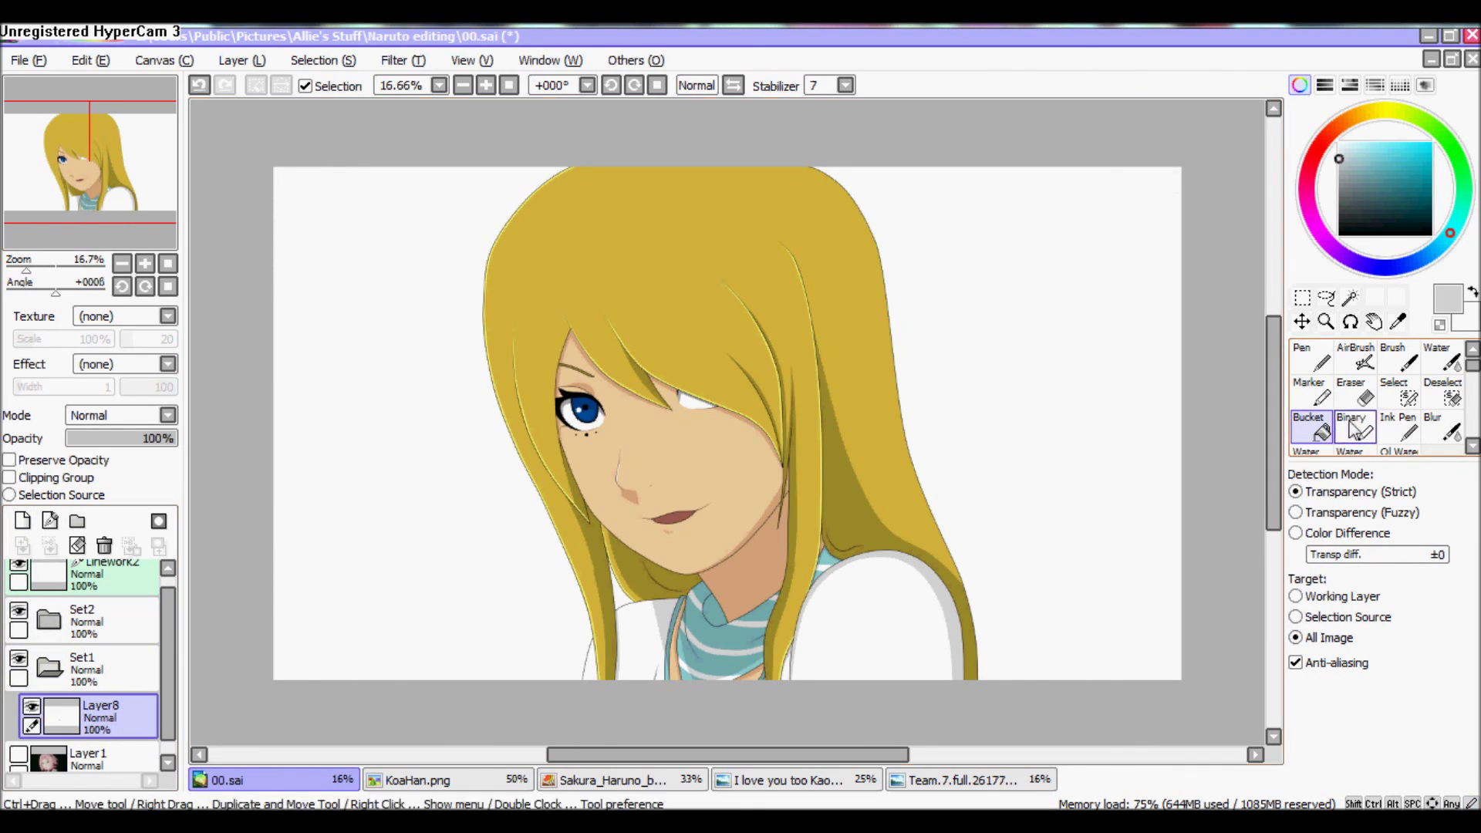
Sample the dark red-brown mouth color from the Team.7 reference image and return to 00.sai
click(903, 780)
scroll(591, 234, up, 2)
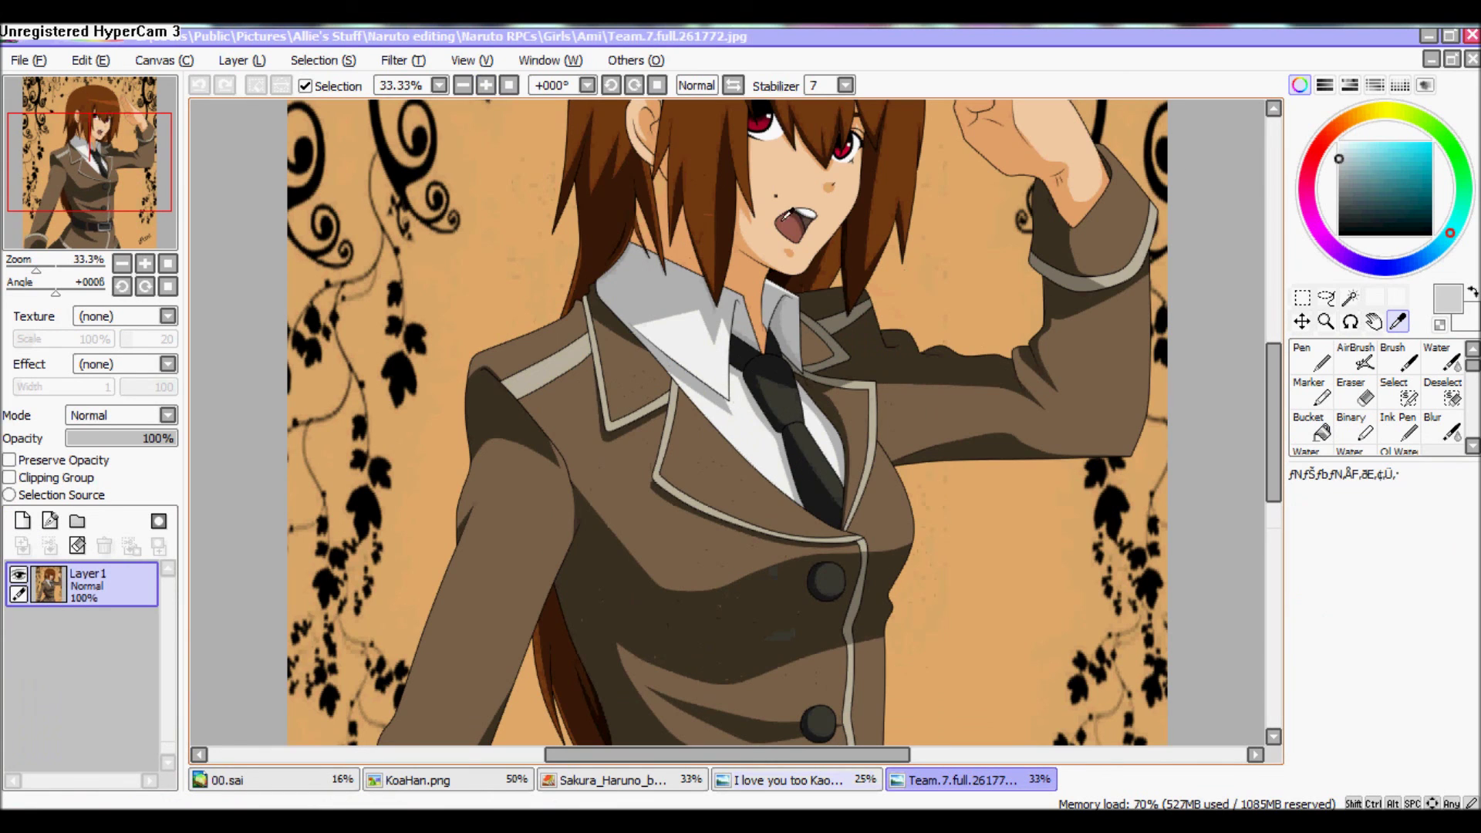
click(799, 209)
click(229, 780)
Hide Layer8, show the Layer1 reference and draw a size 16 red-brown curve beneath the upper lip on a new linework layer
scroll(85, 663, down, 2)
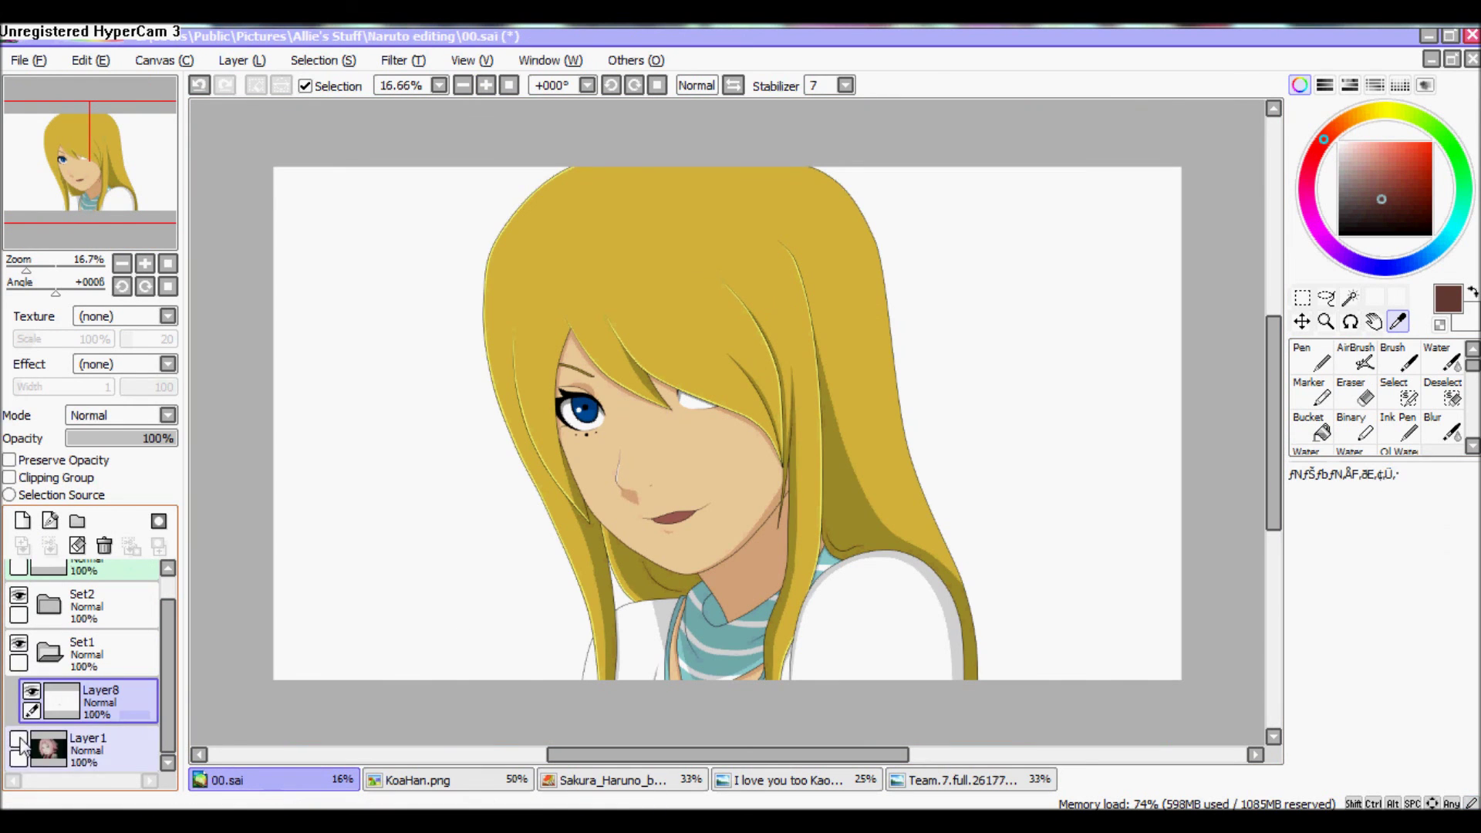
click(31, 690)
click(49, 521)
click(486, 85)
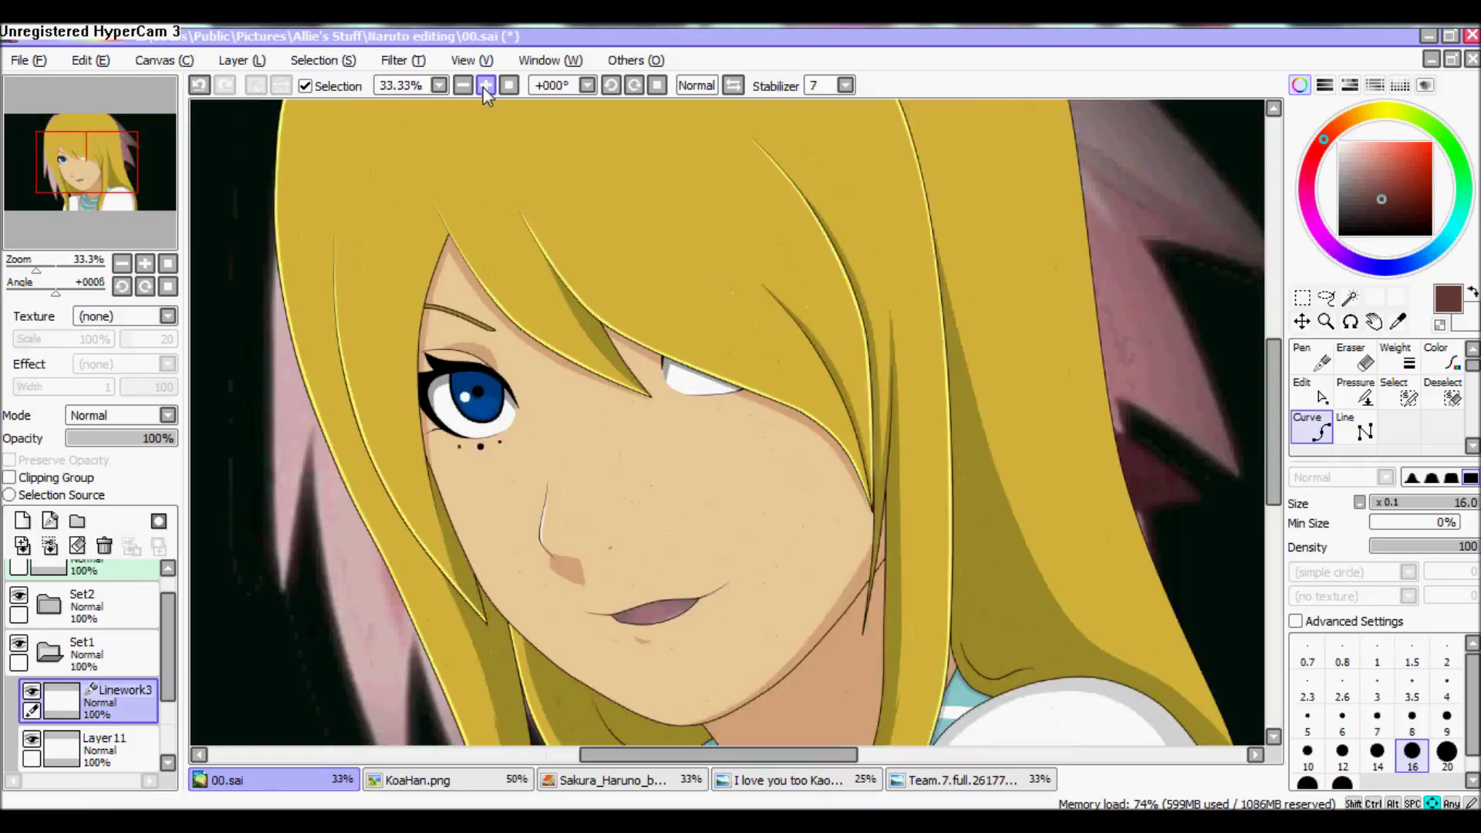
click(486, 85)
click(486, 84)
click(486, 85)
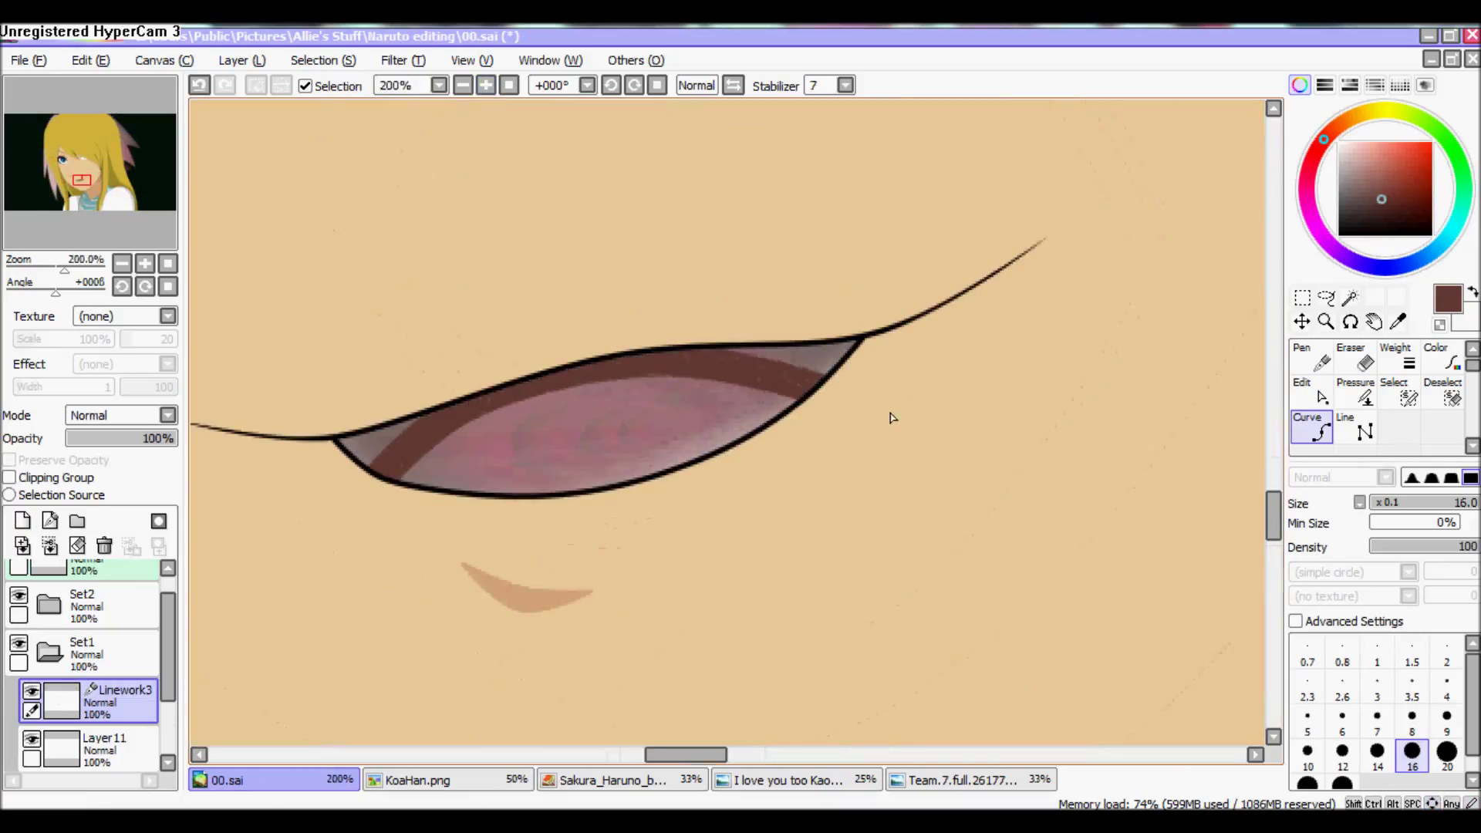